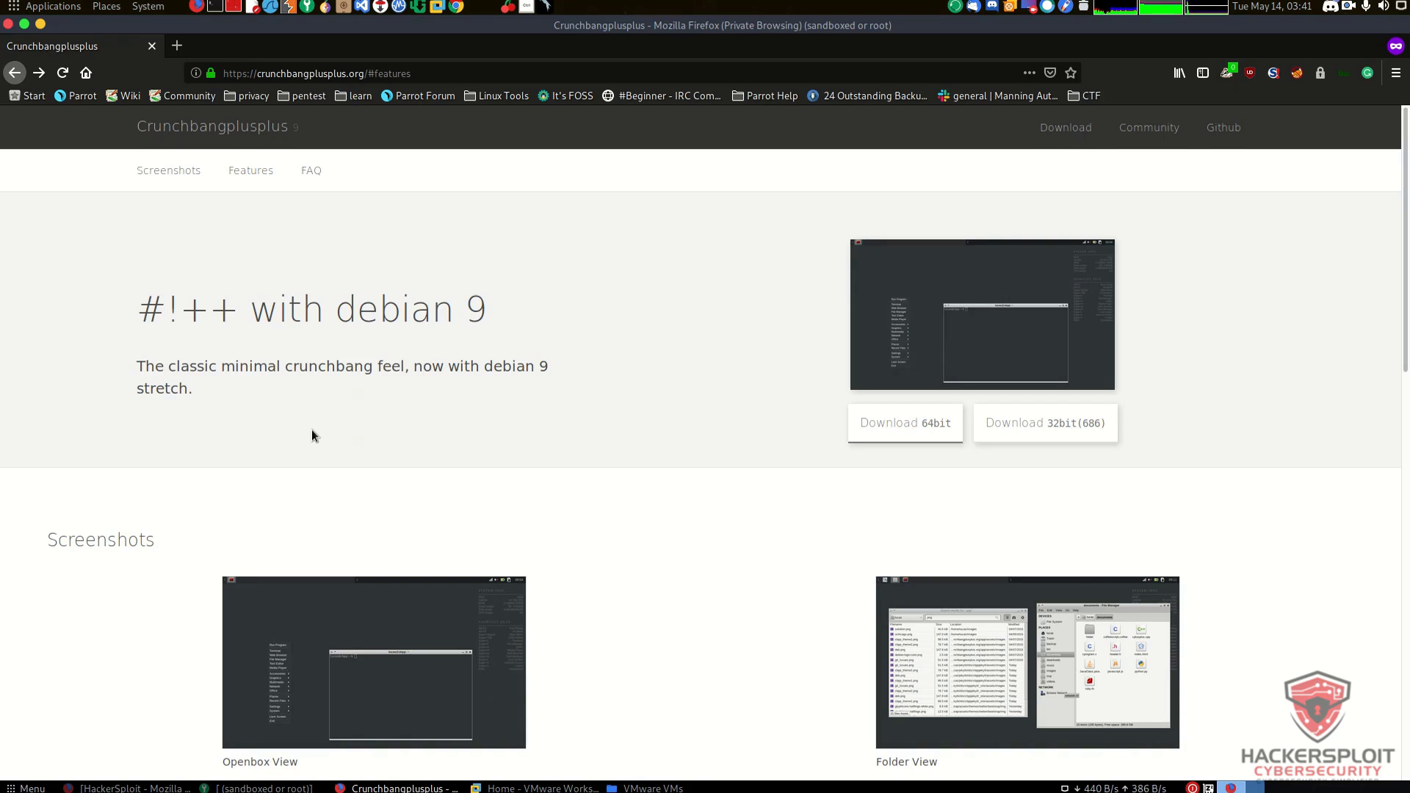
Review the Crunchbangplusplus site's screenshots and its feature lists for #!++ and Debian 9.
scroll(312, 430, down, 2)
scroll(311, 432, down, 3)
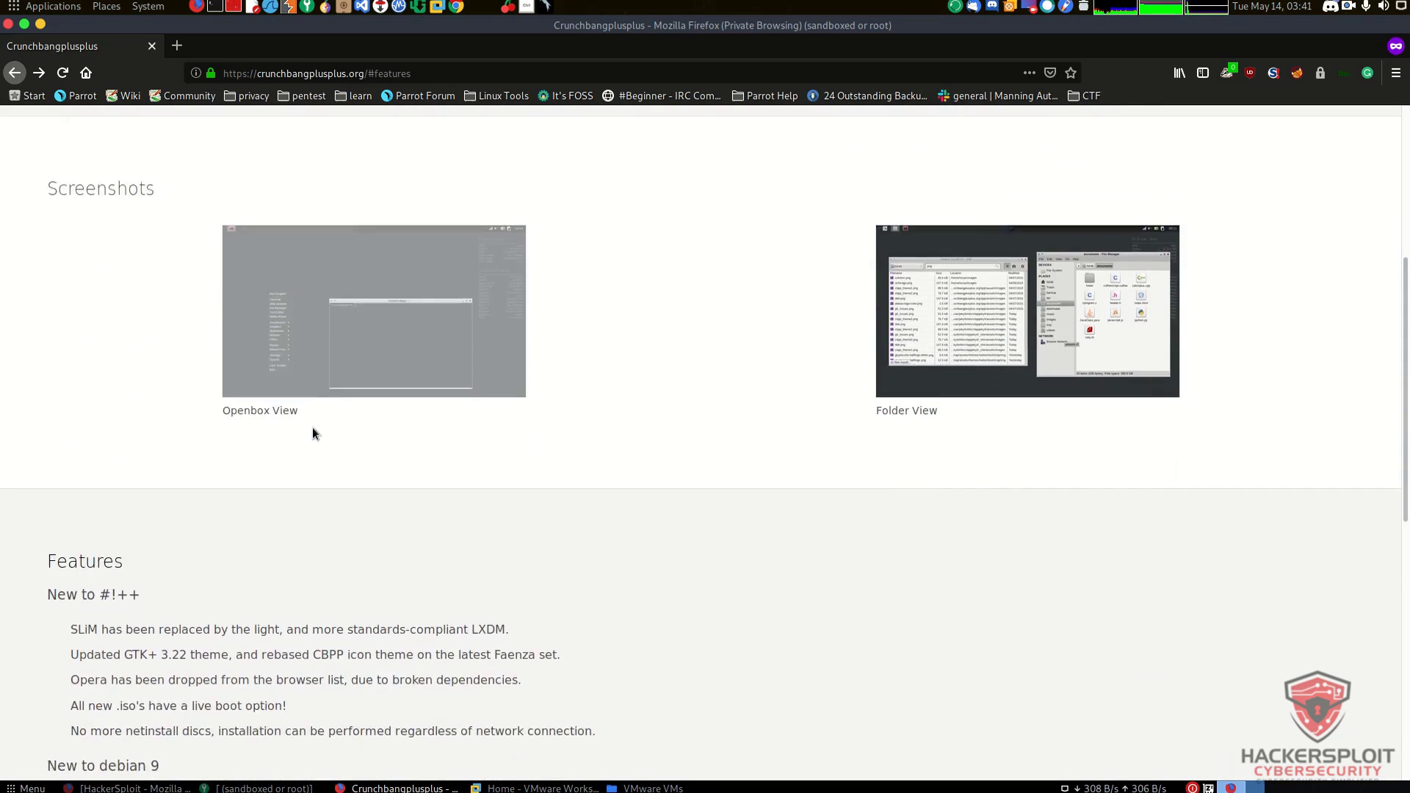
scroll(311, 429, up, 5)
scroll(368, 290, down, 6)
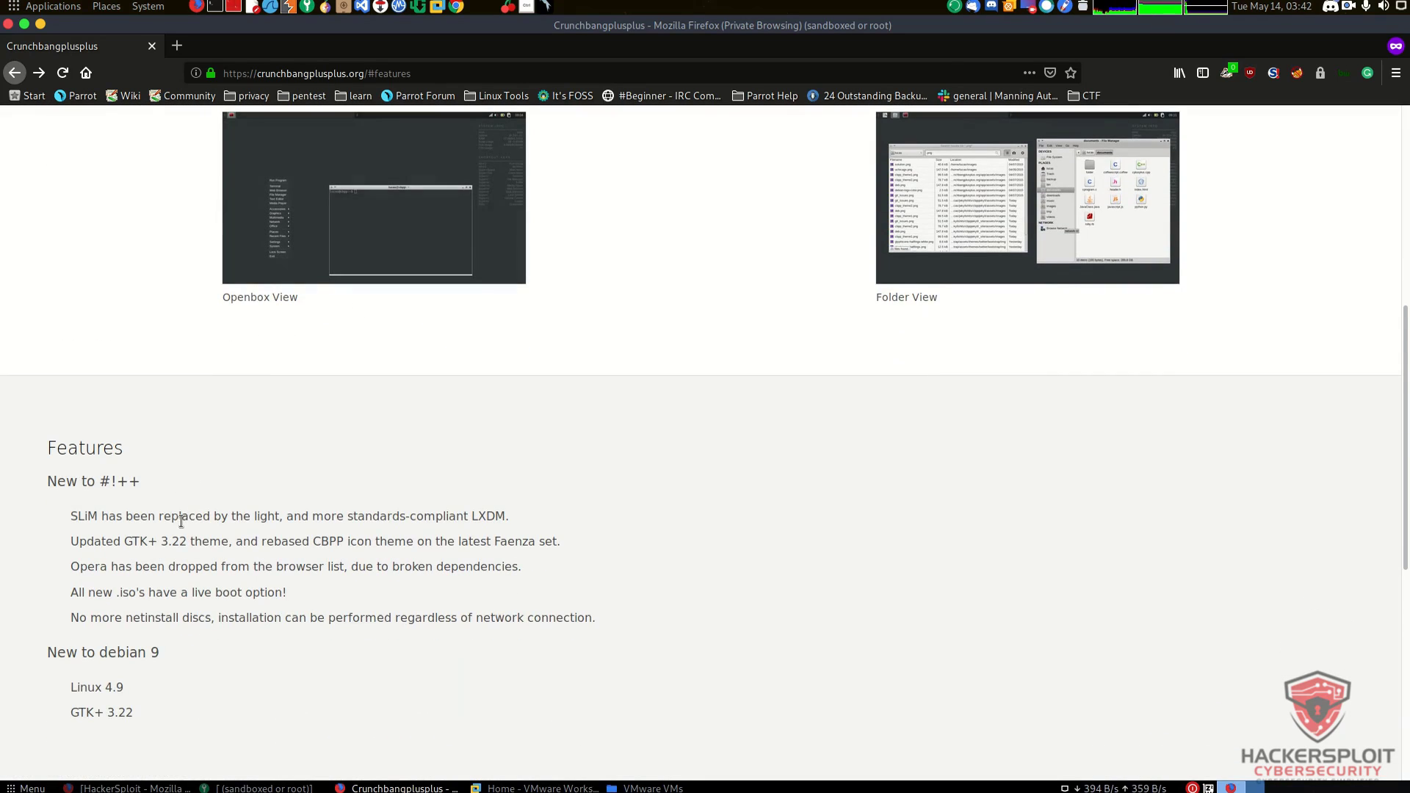
drag(76, 516, 362, 517)
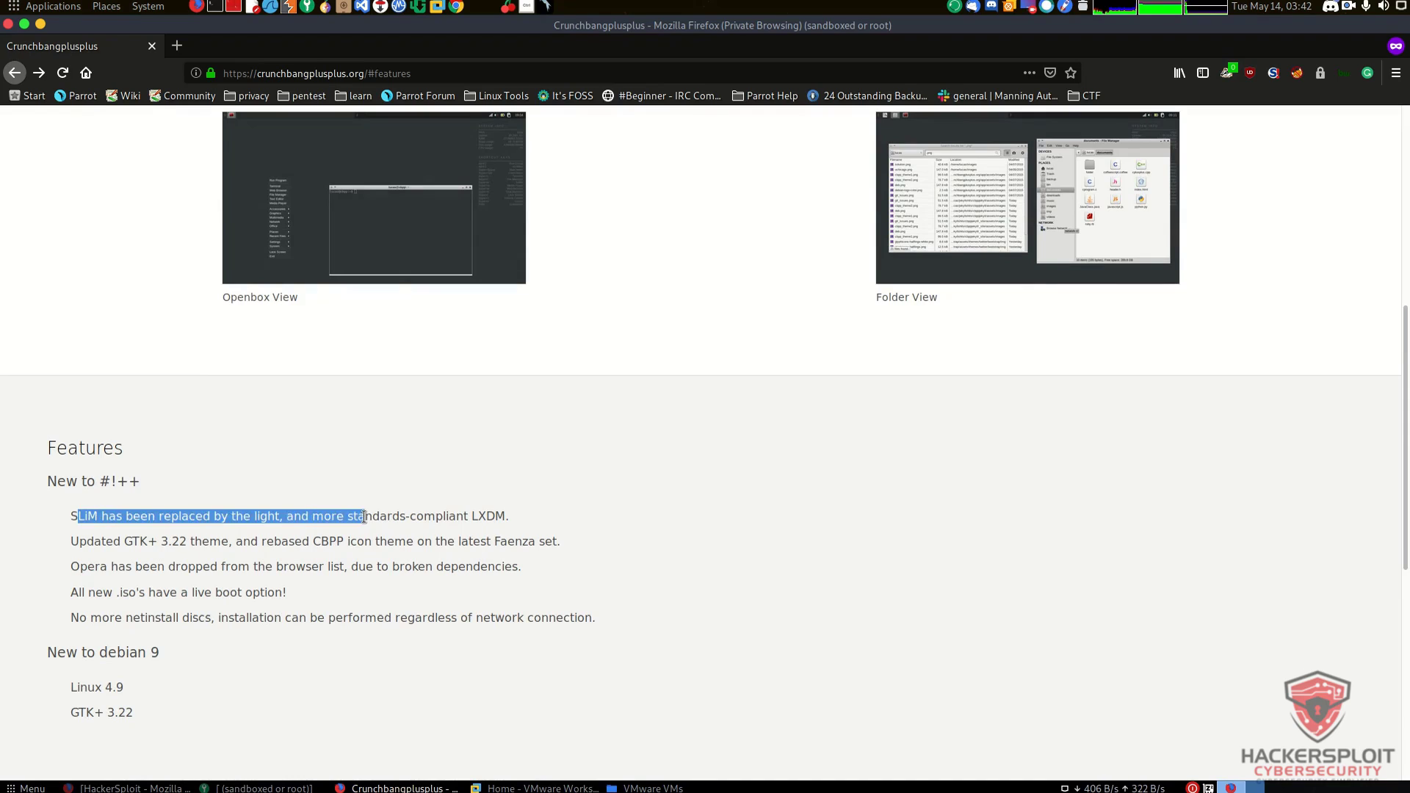
click(260, 570)
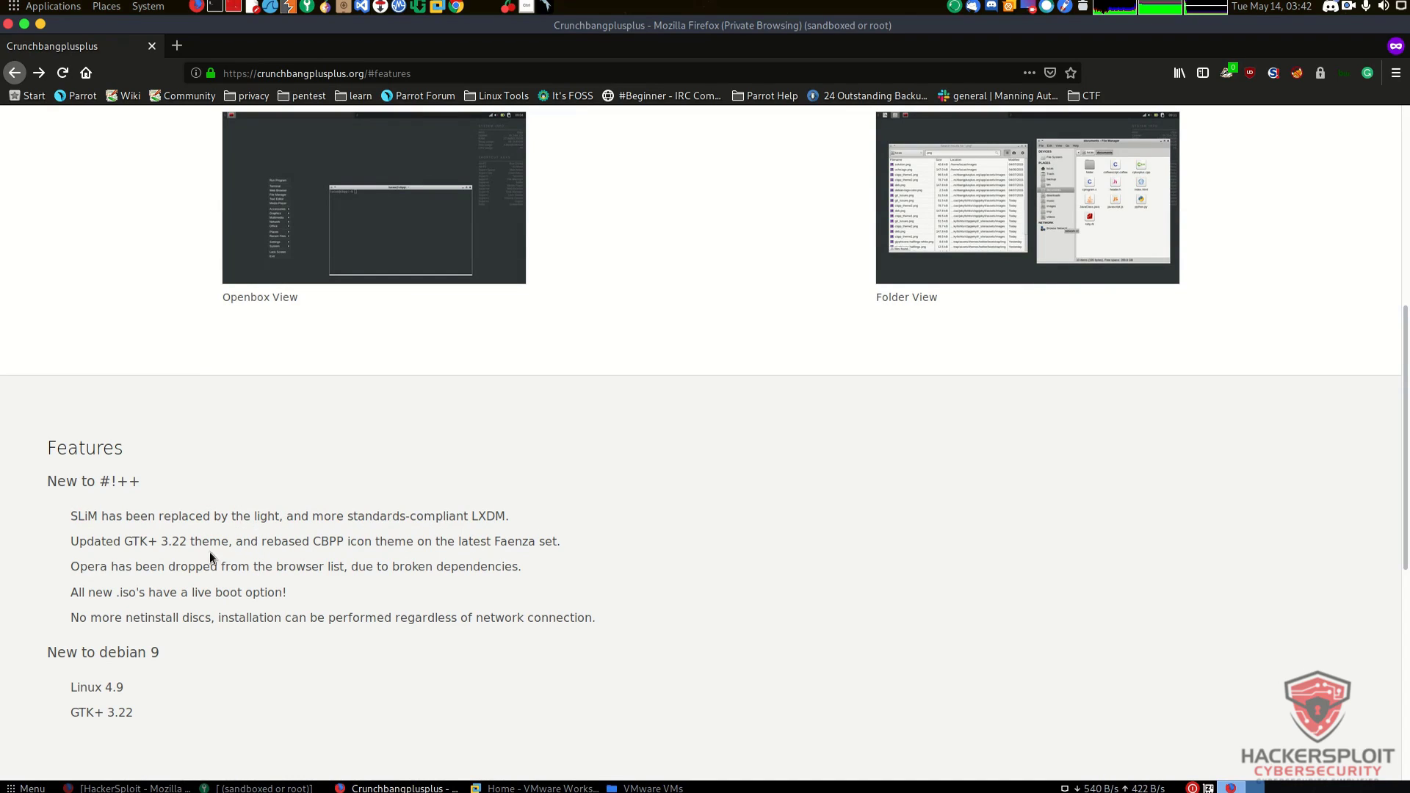
drag(151, 547, 230, 546)
click(231, 546)
triple_click(451, 571)
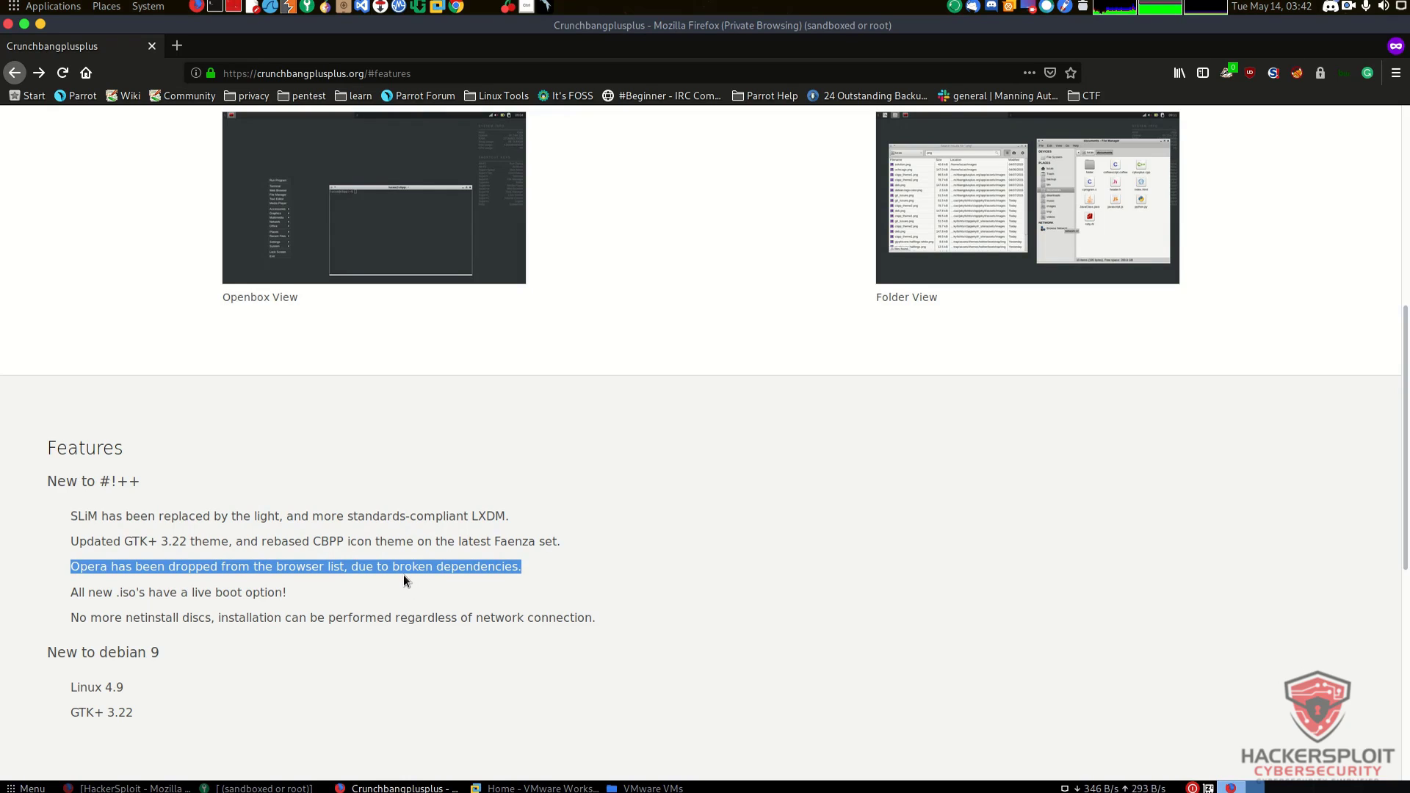
double_click(314, 589)
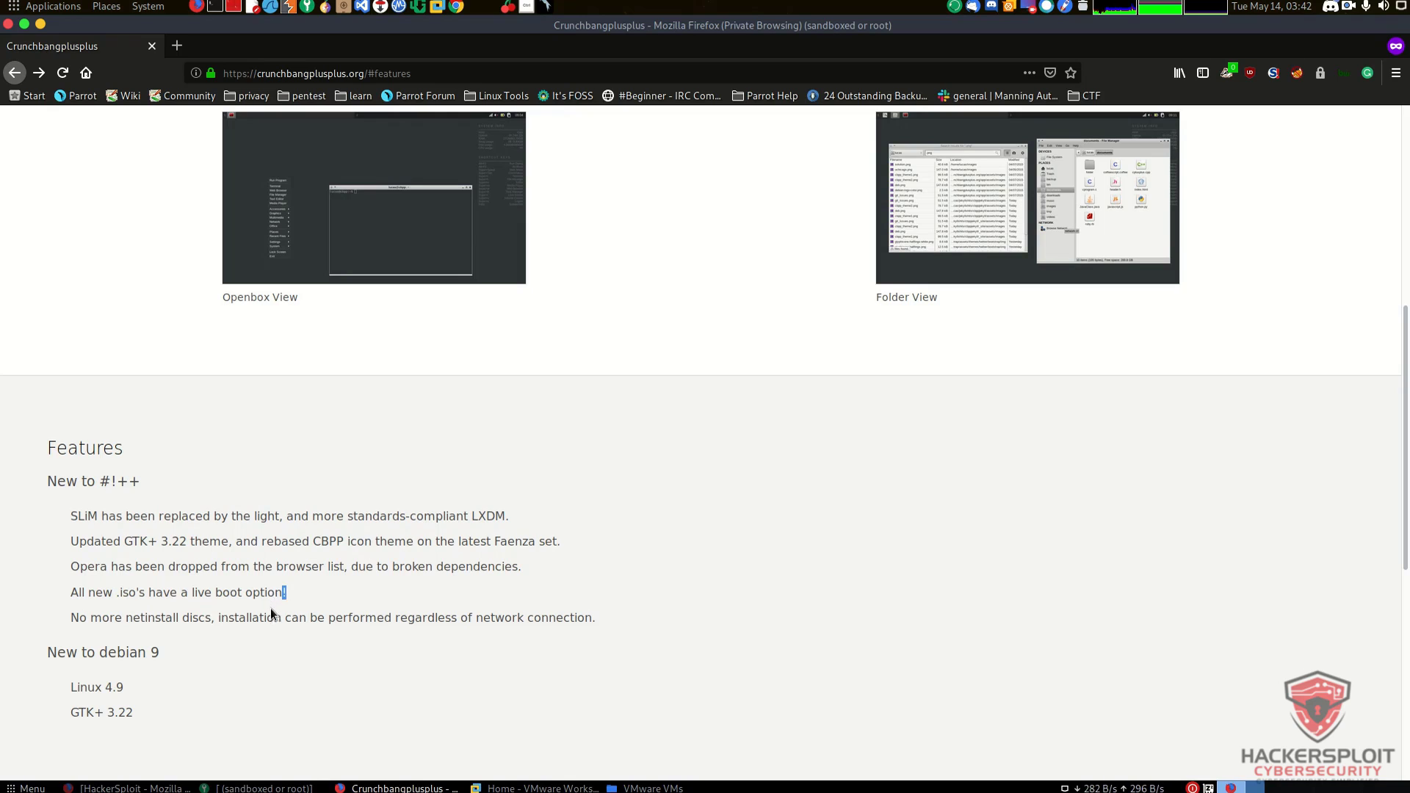
double_click(228, 619)
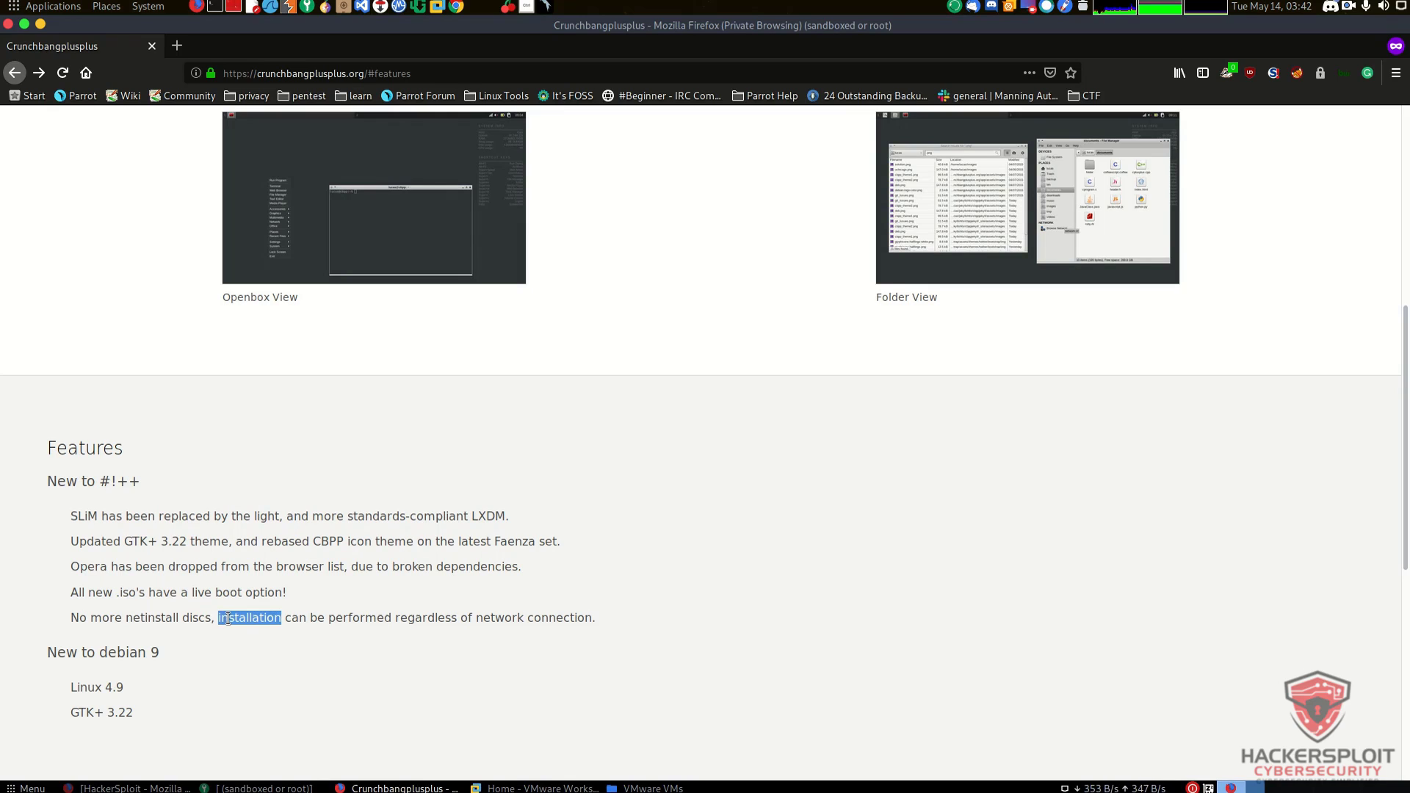
scroll(489, 615, up, 5)
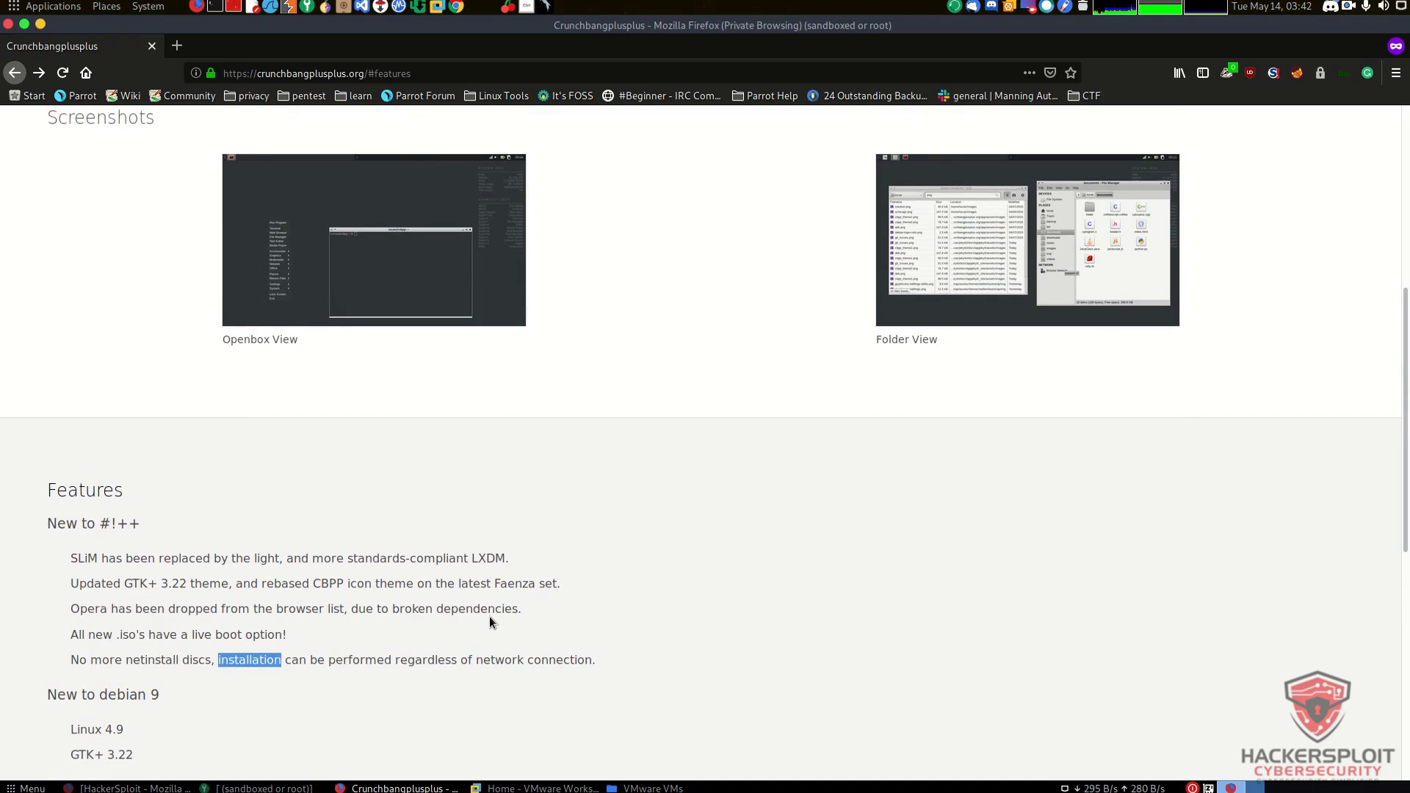
scroll(489, 615, down, 5)
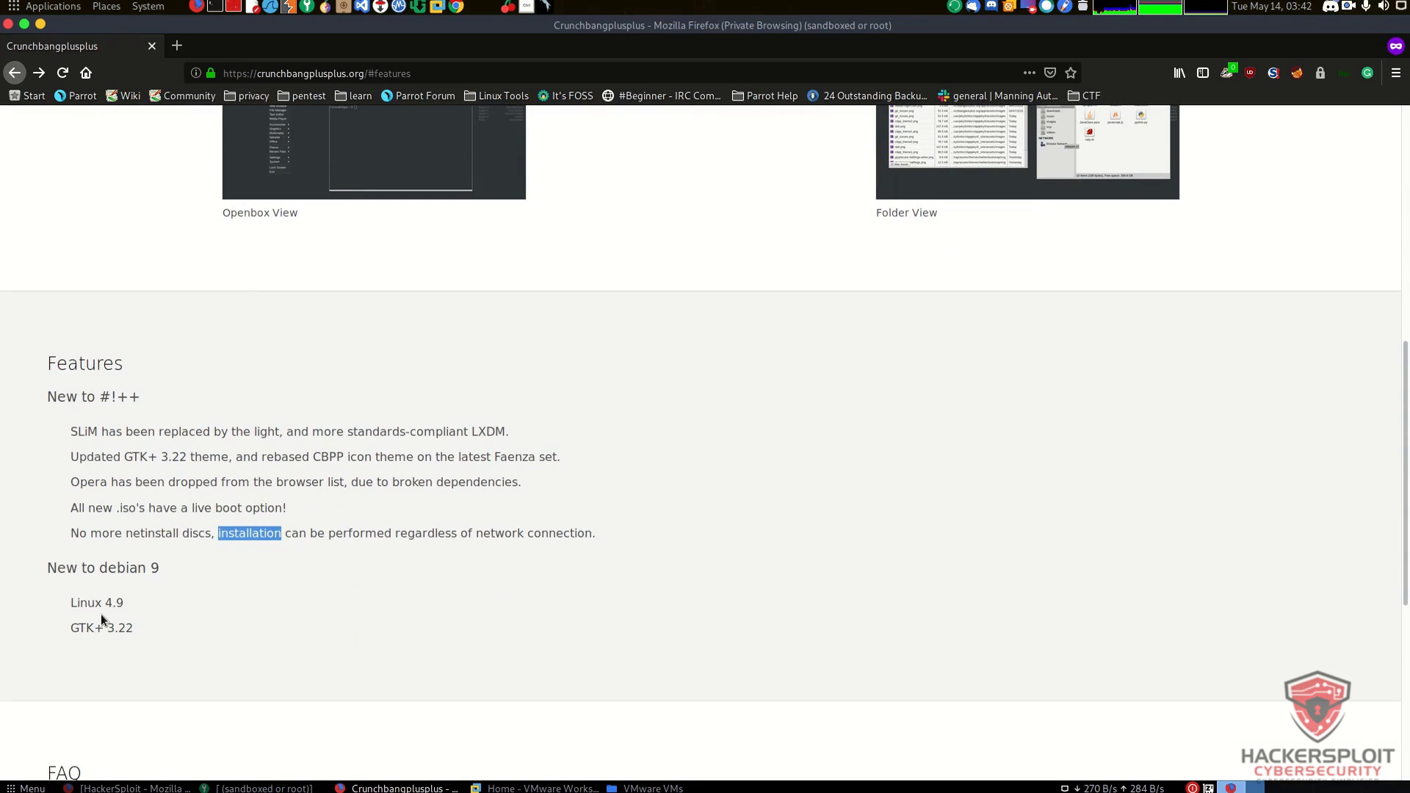
triple_click(107, 611)
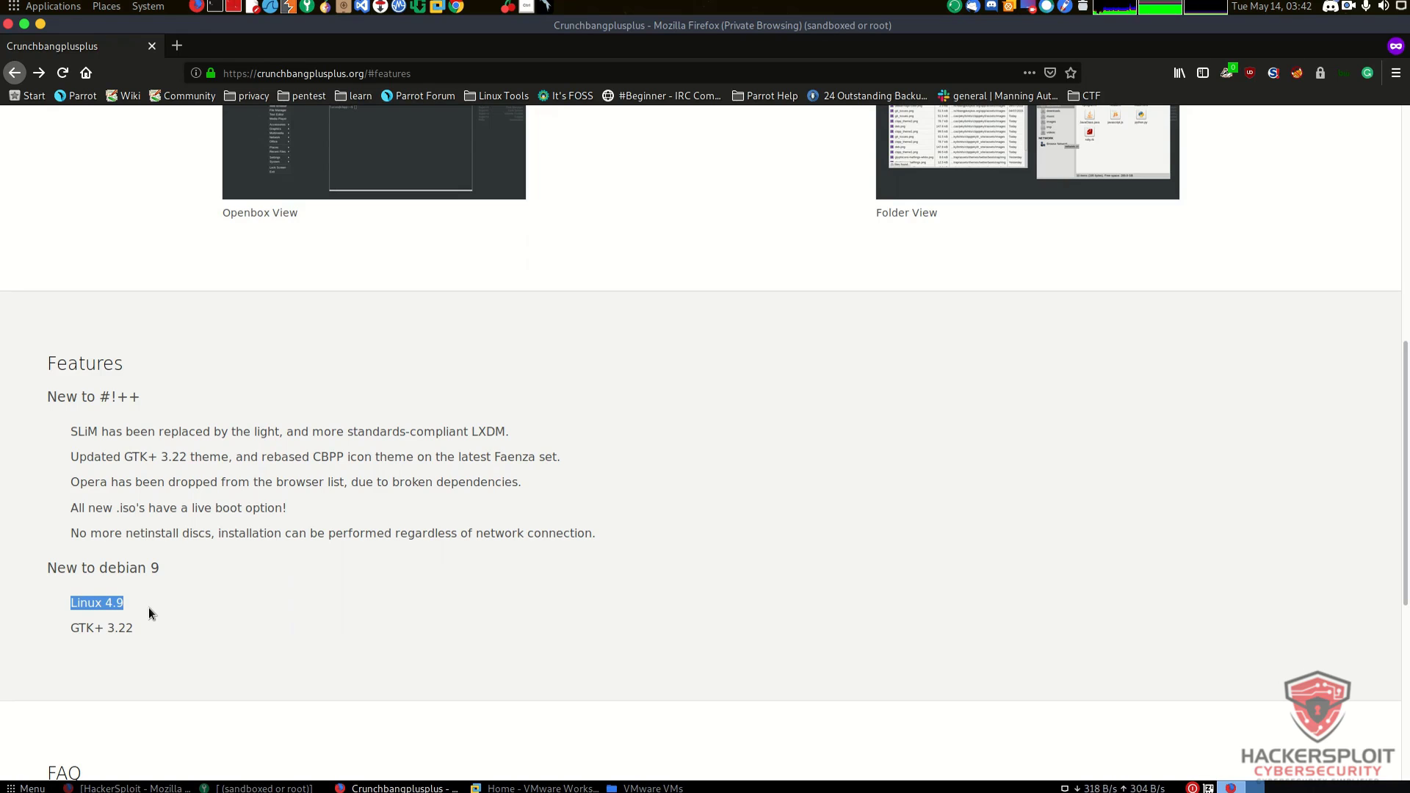
scroll(545, 565, up, 5)
scroll(547, 560, up, 2)
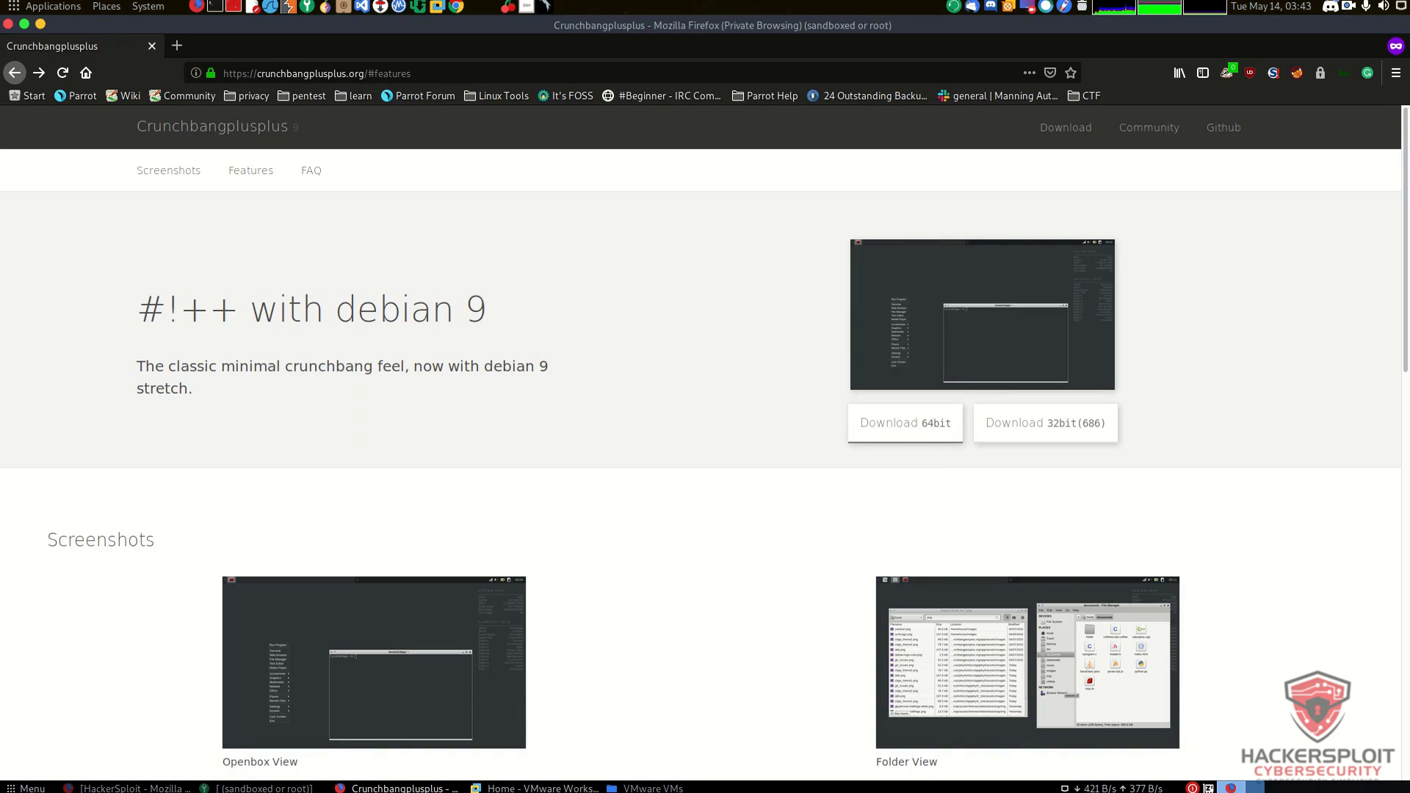
Switch to VMware Workstation and accept the chosen ISO image with Linux, Debian 9.x 64-bit as the guest system.
click(543, 788)
drag(746, 188, 748, 160)
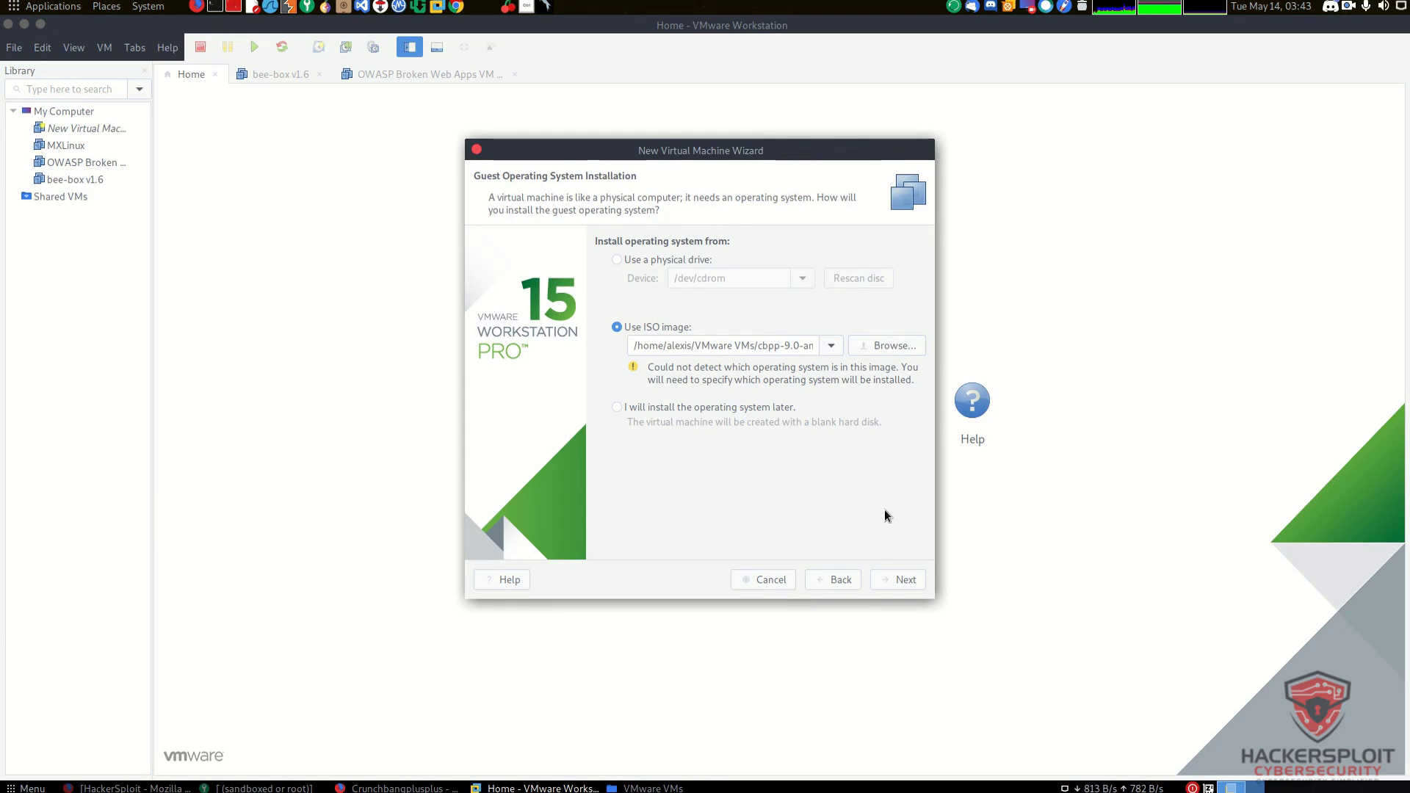
click(895, 581)
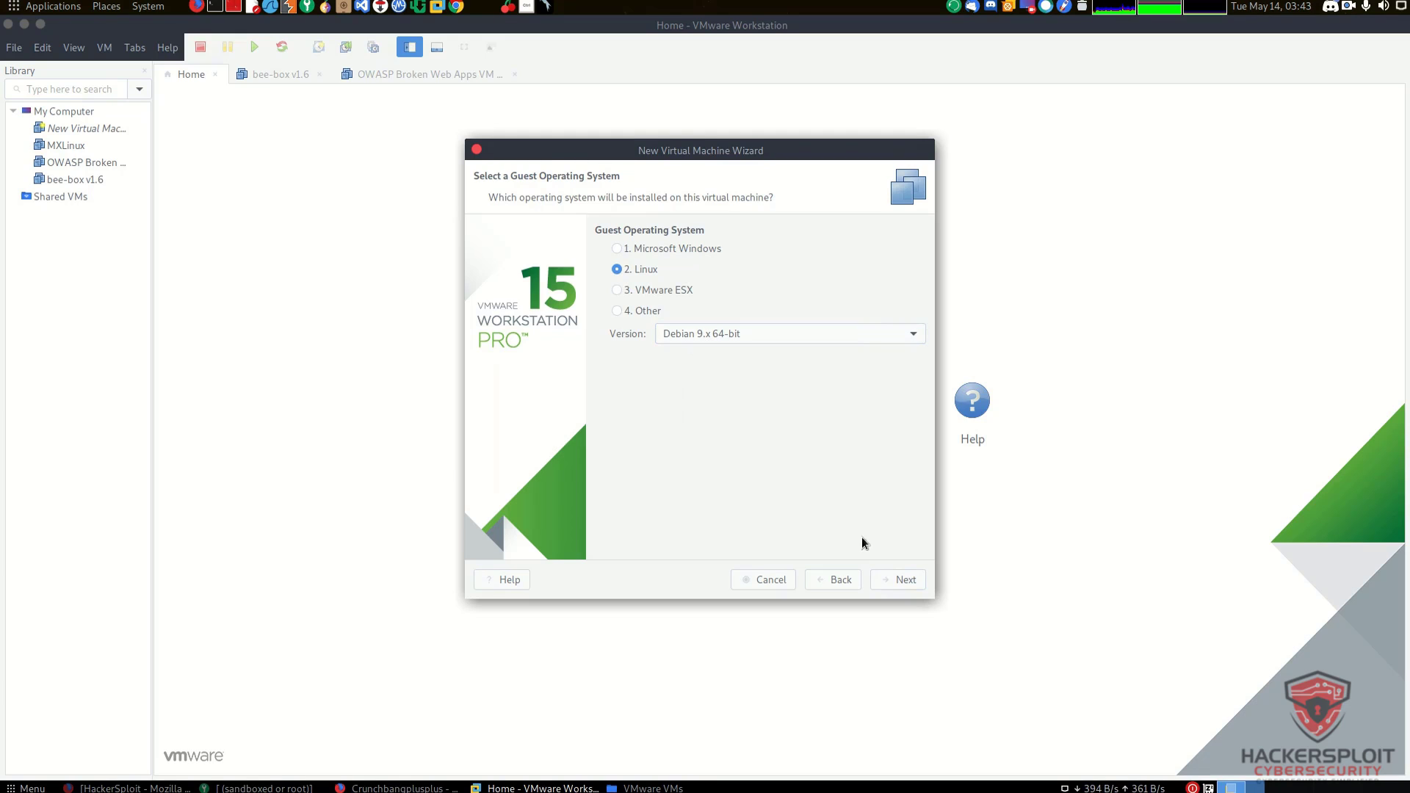
click(895, 580)
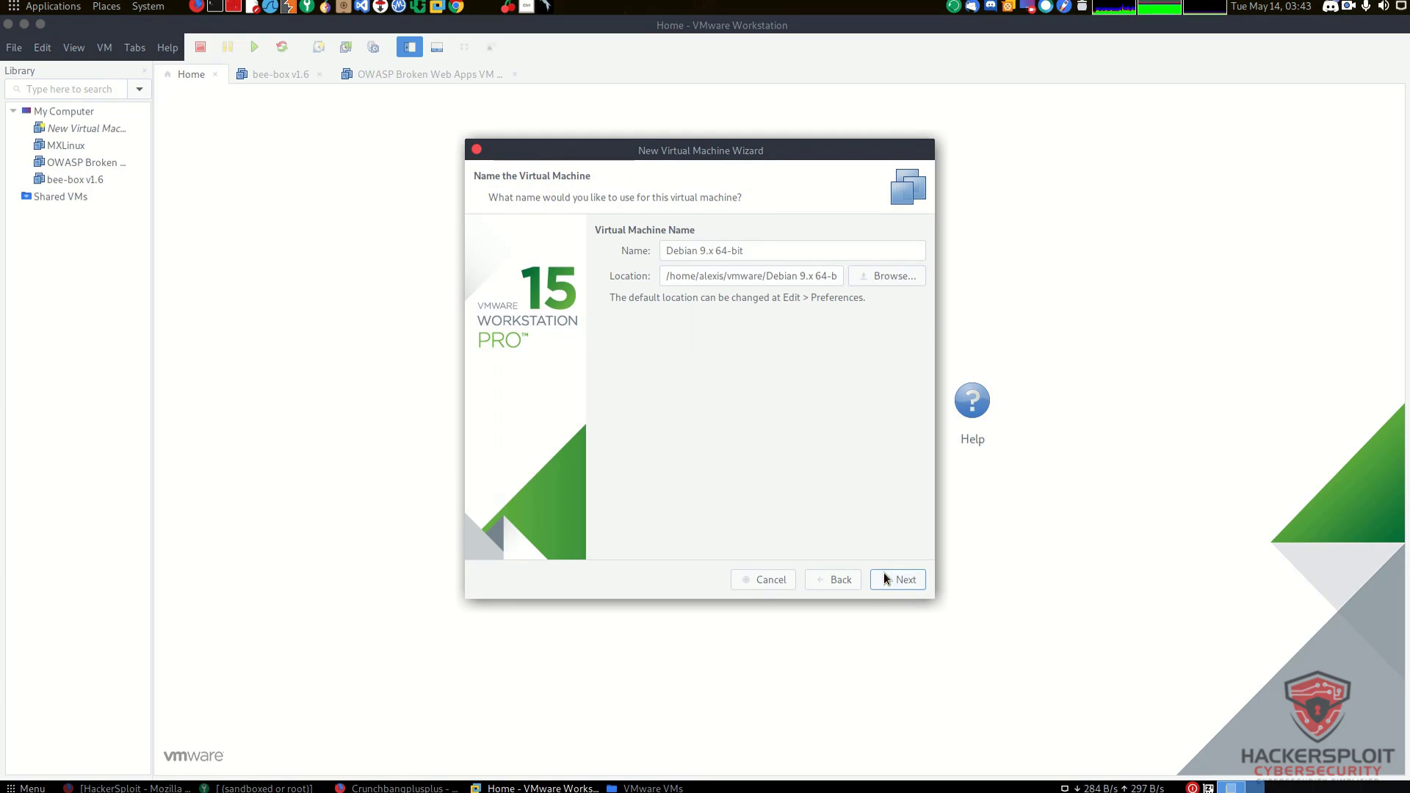
Set the virtual machine's location to a new folder named CBPP inside VMware VMs.
click(857, 287)
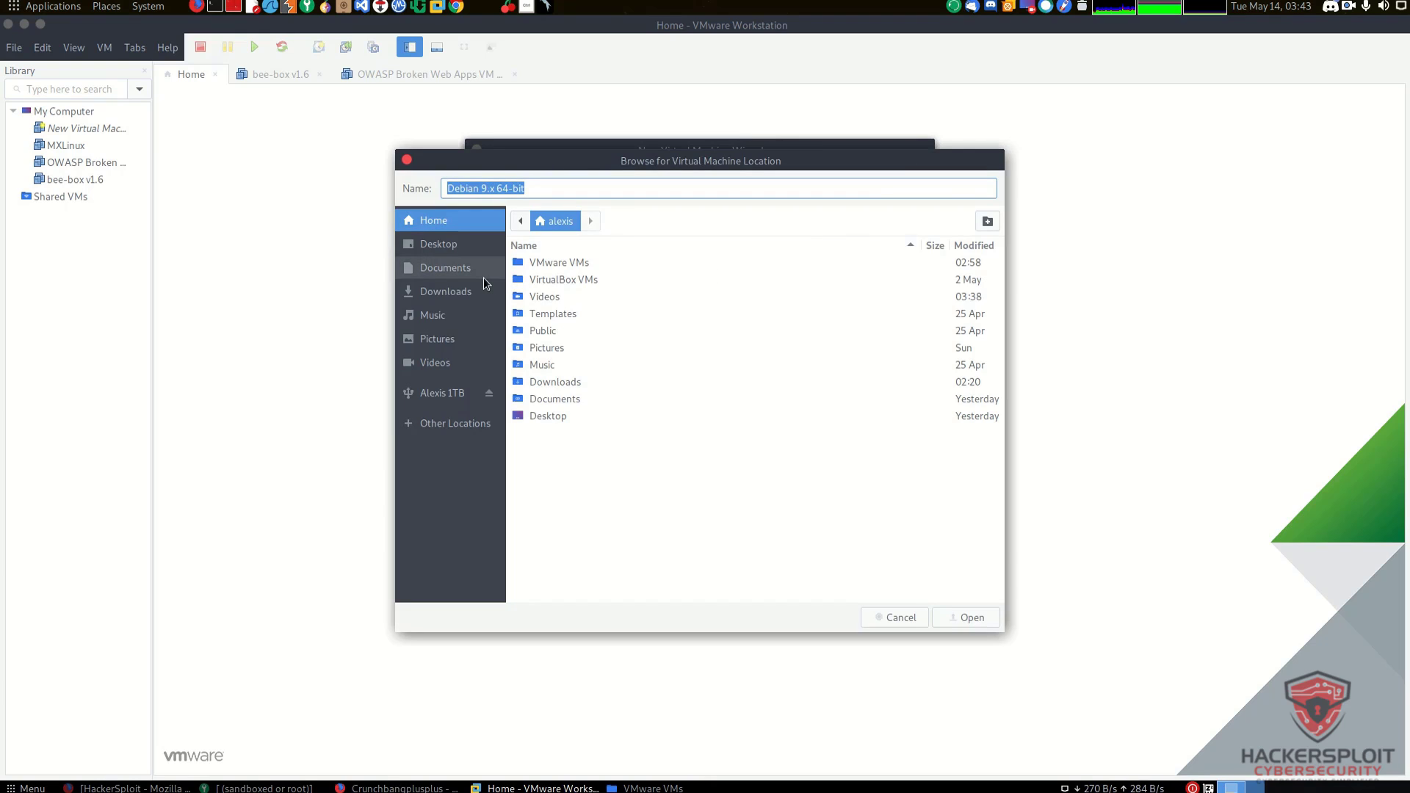
click(580, 269)
double_click(580, 272)
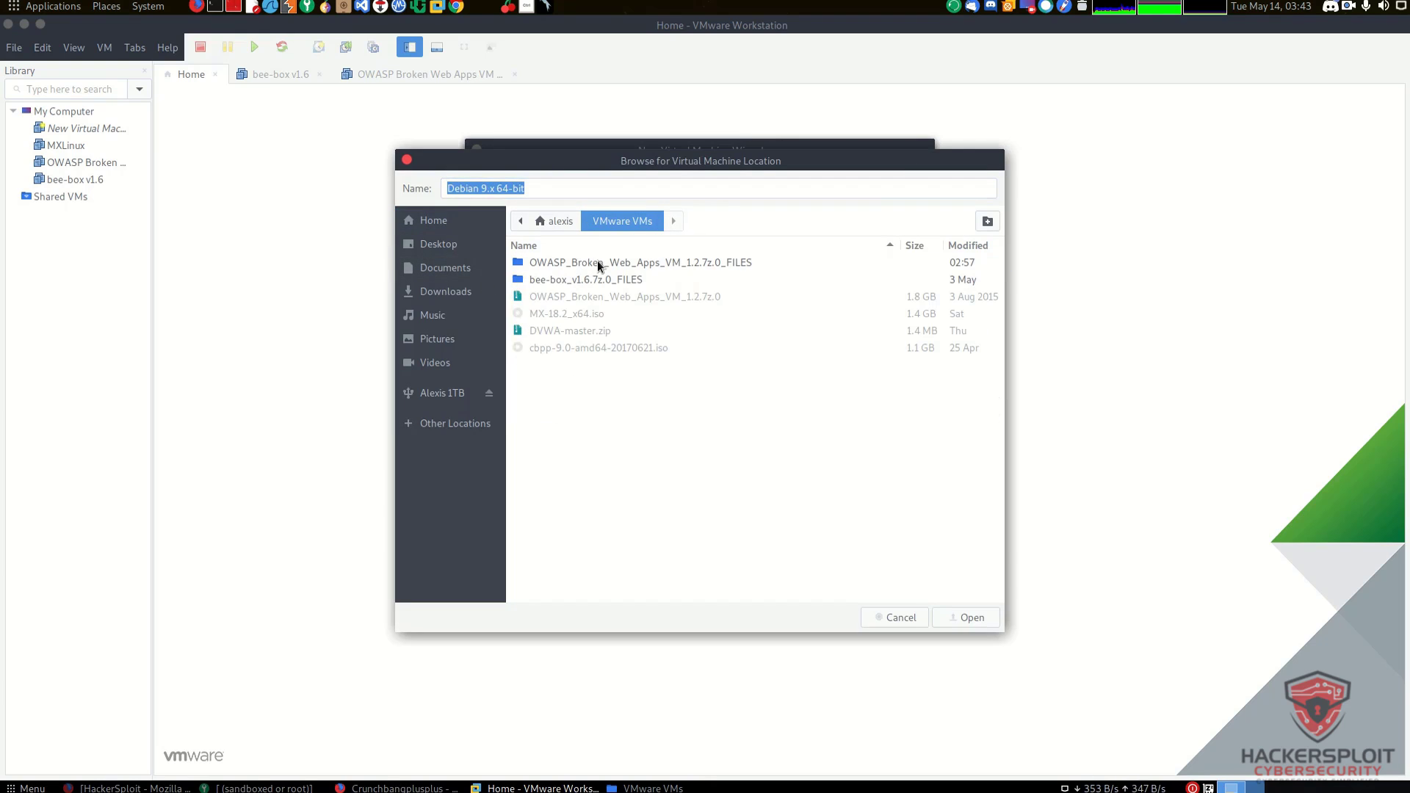
click(986, 222)
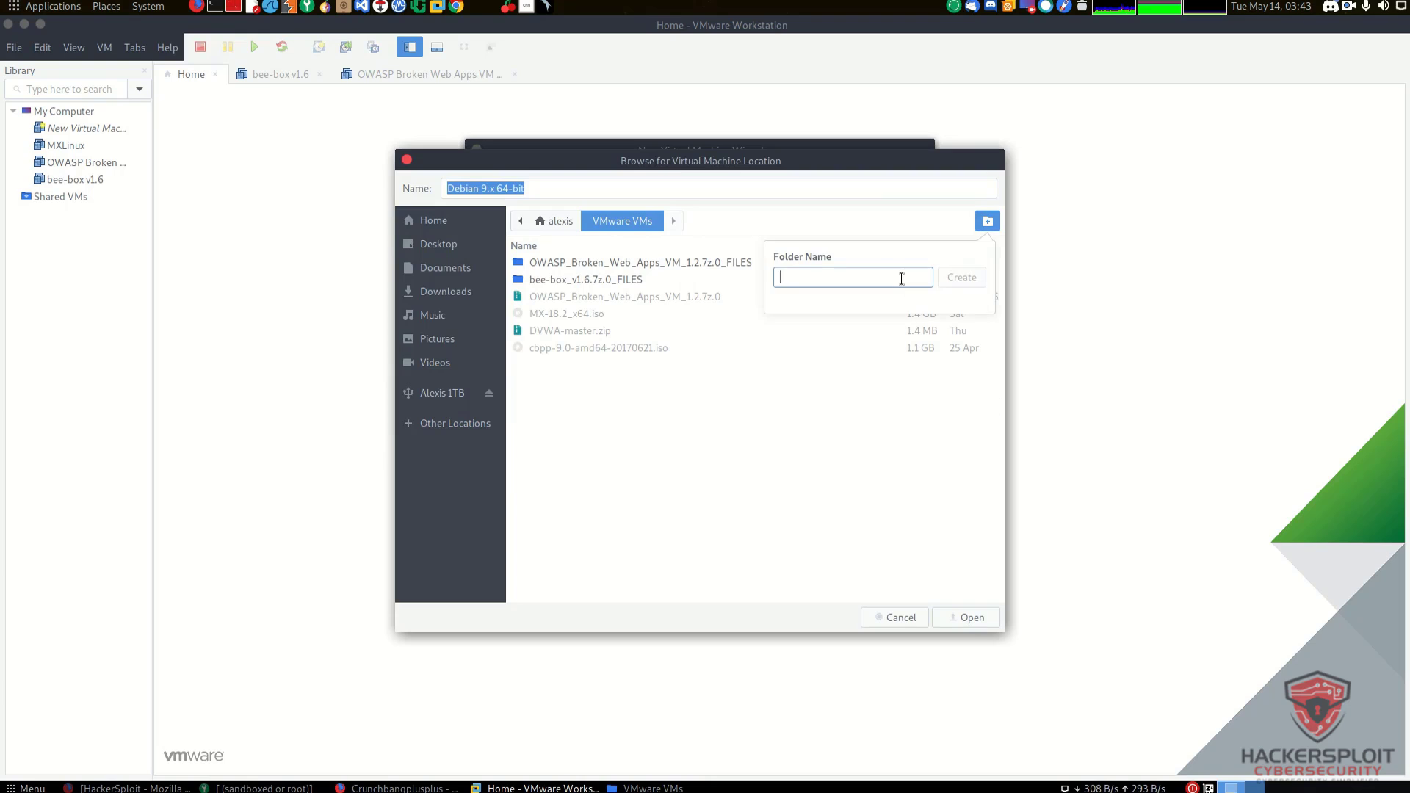
text(C)
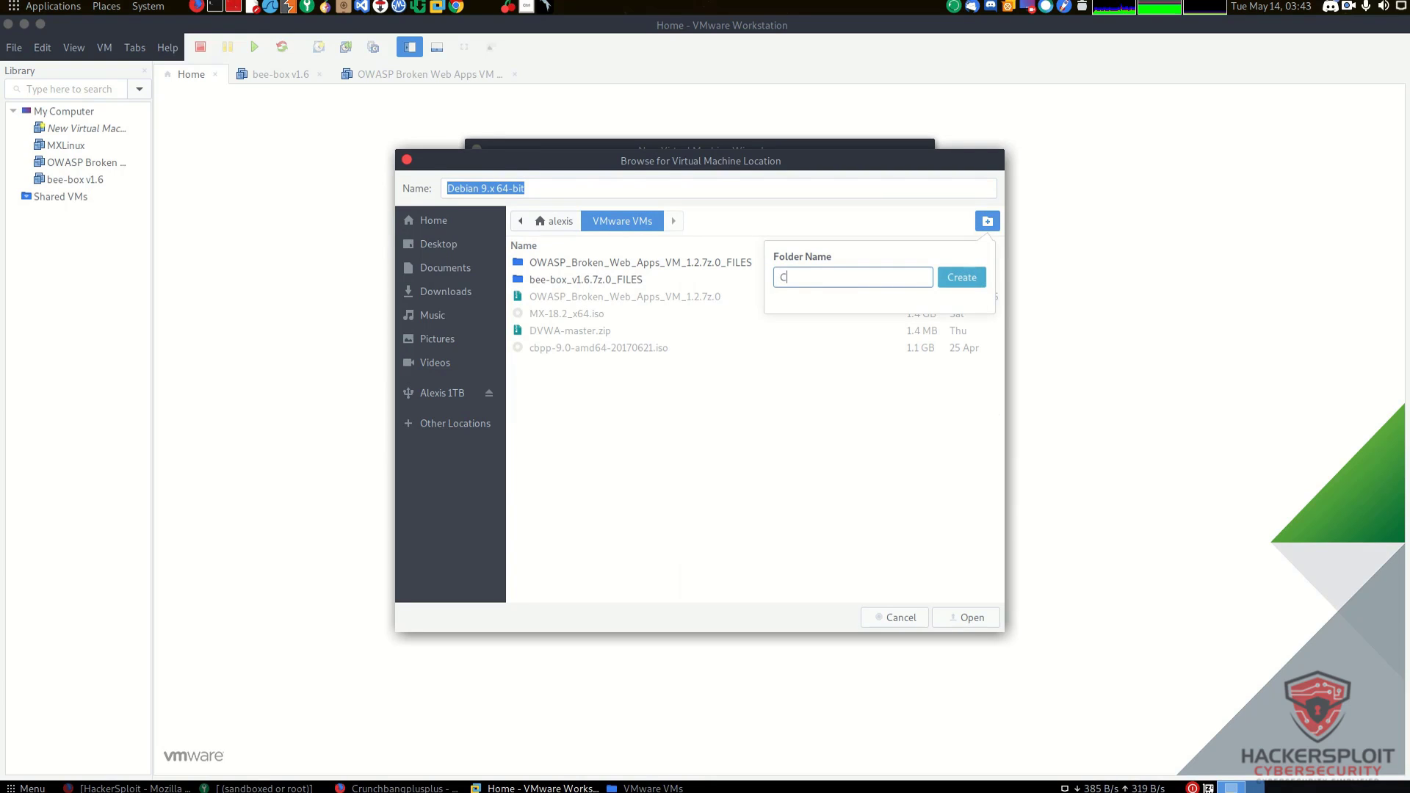
text(BPP)
click(962, 276)
click(958, 618)
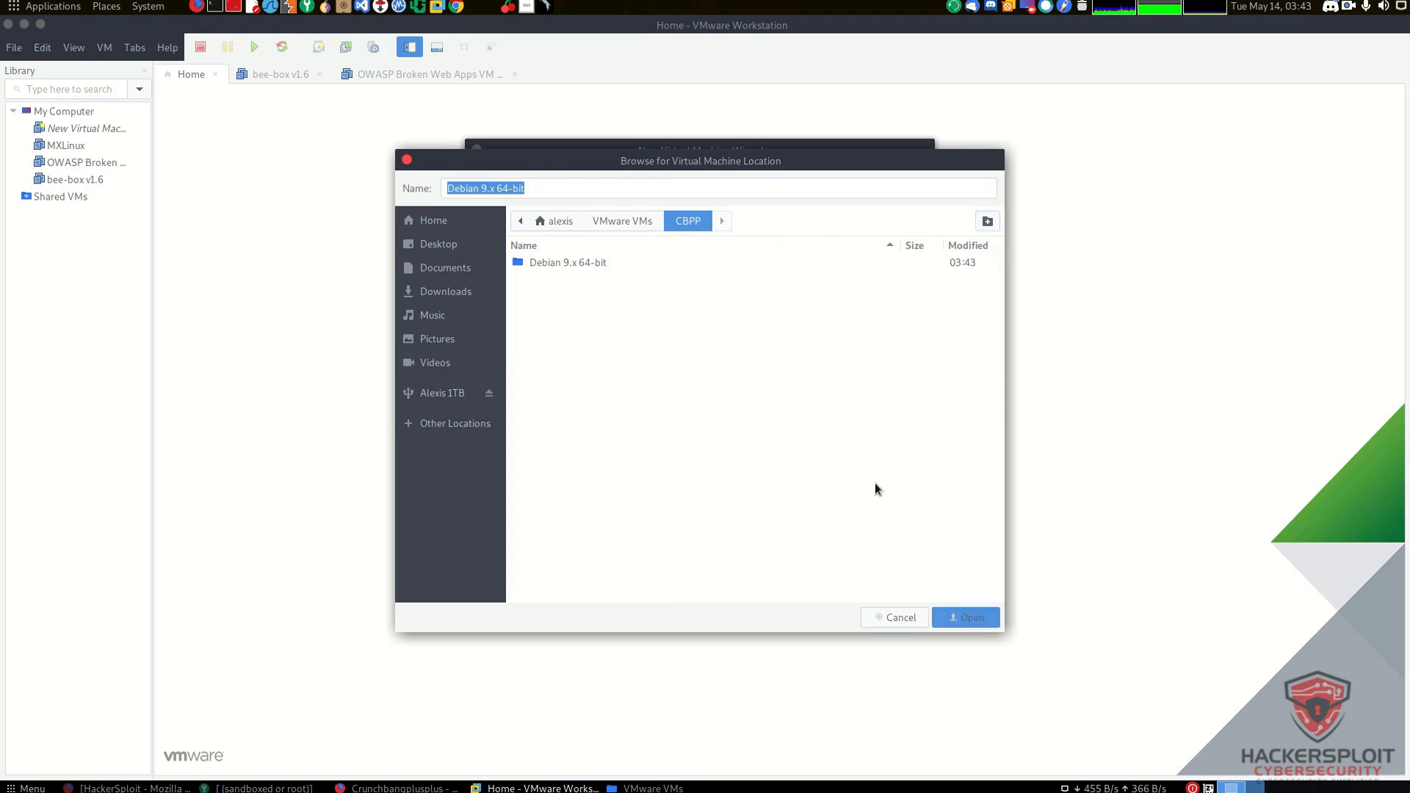
Name the virtual machine CBPP and store its 20 GB virtual disk as a single file.
double_click(790, 244)
triple_click(790, 244)
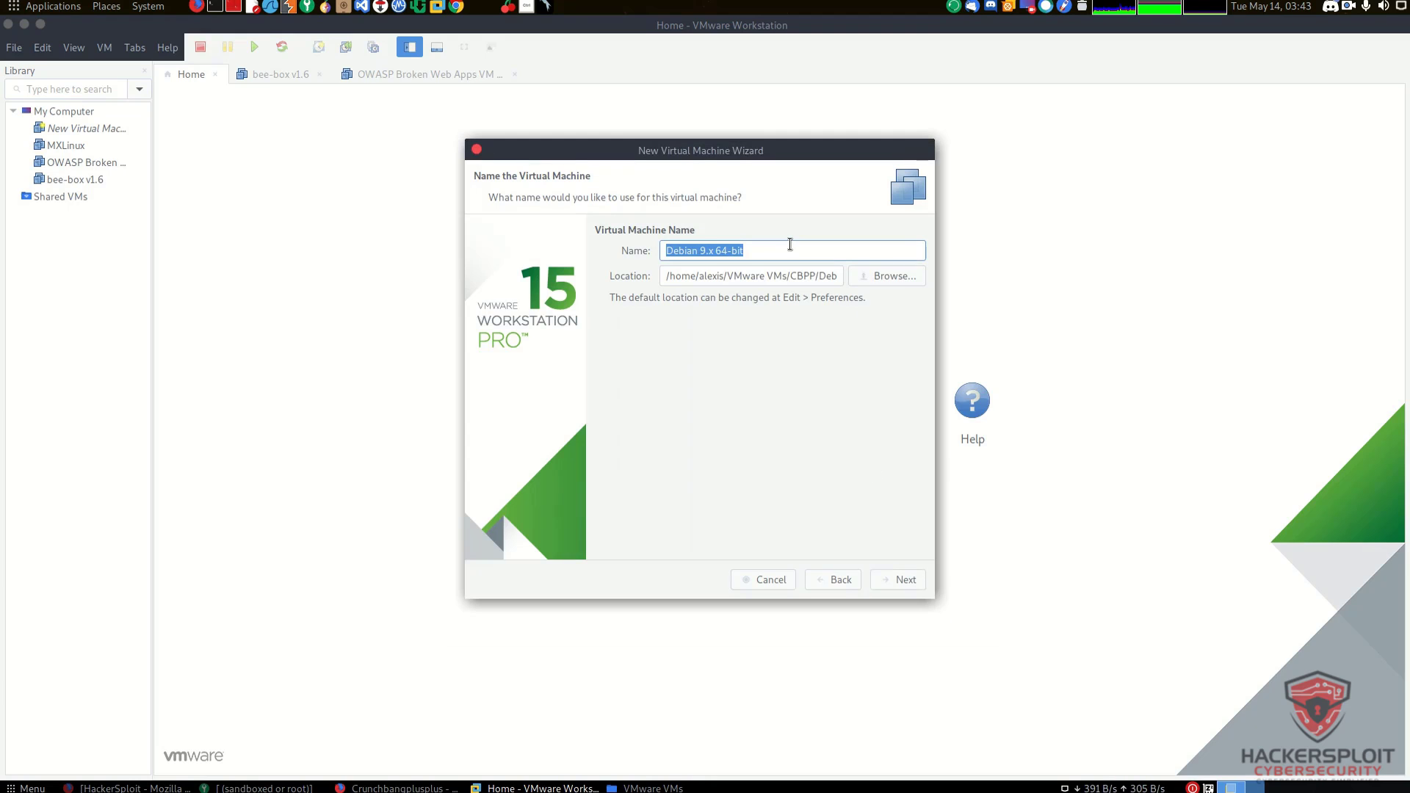
text(CBPP)
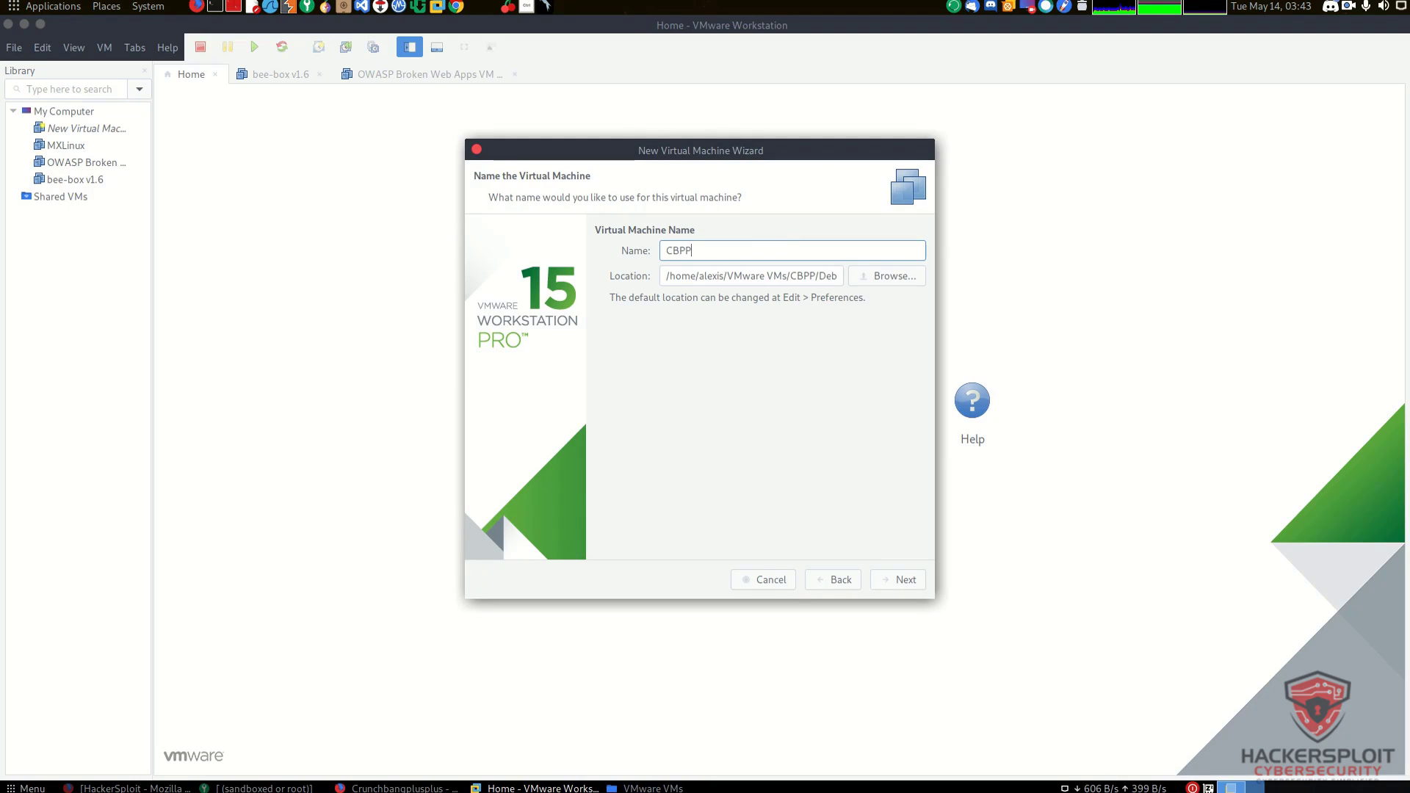
click(897, 580)
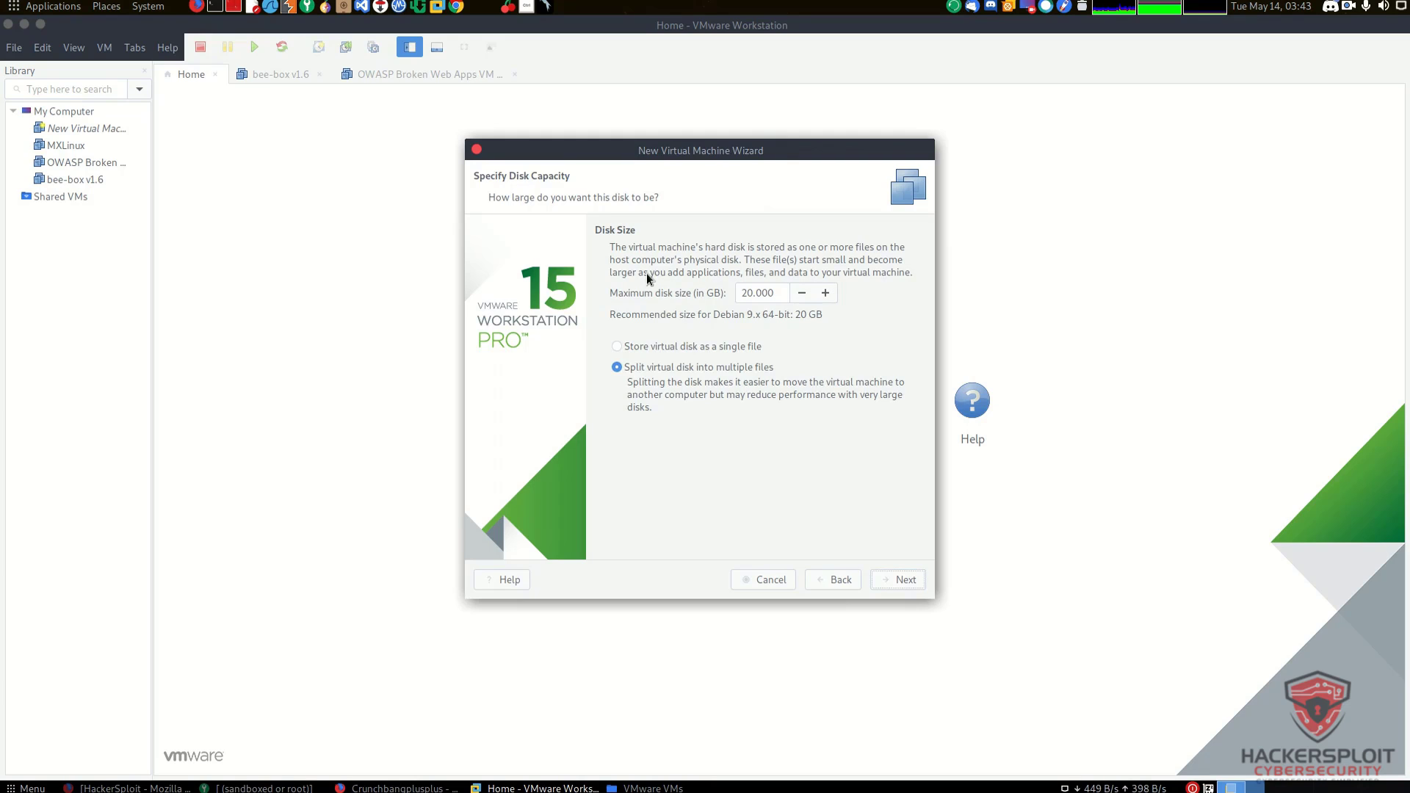
click(674, 347)
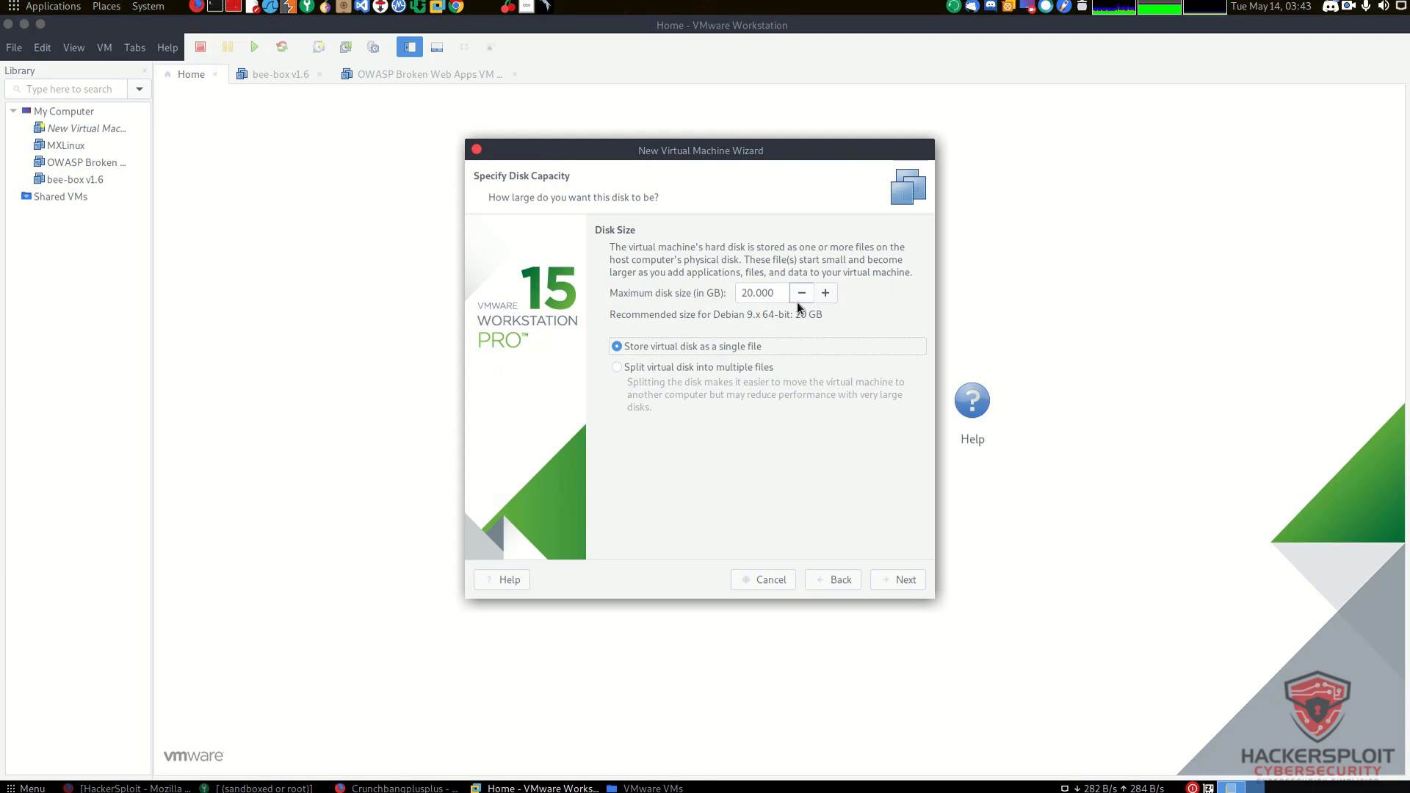
click(898, 580)
Customize the new machine's hardware by setting its memory to 2048 MB.
click(676, 419)
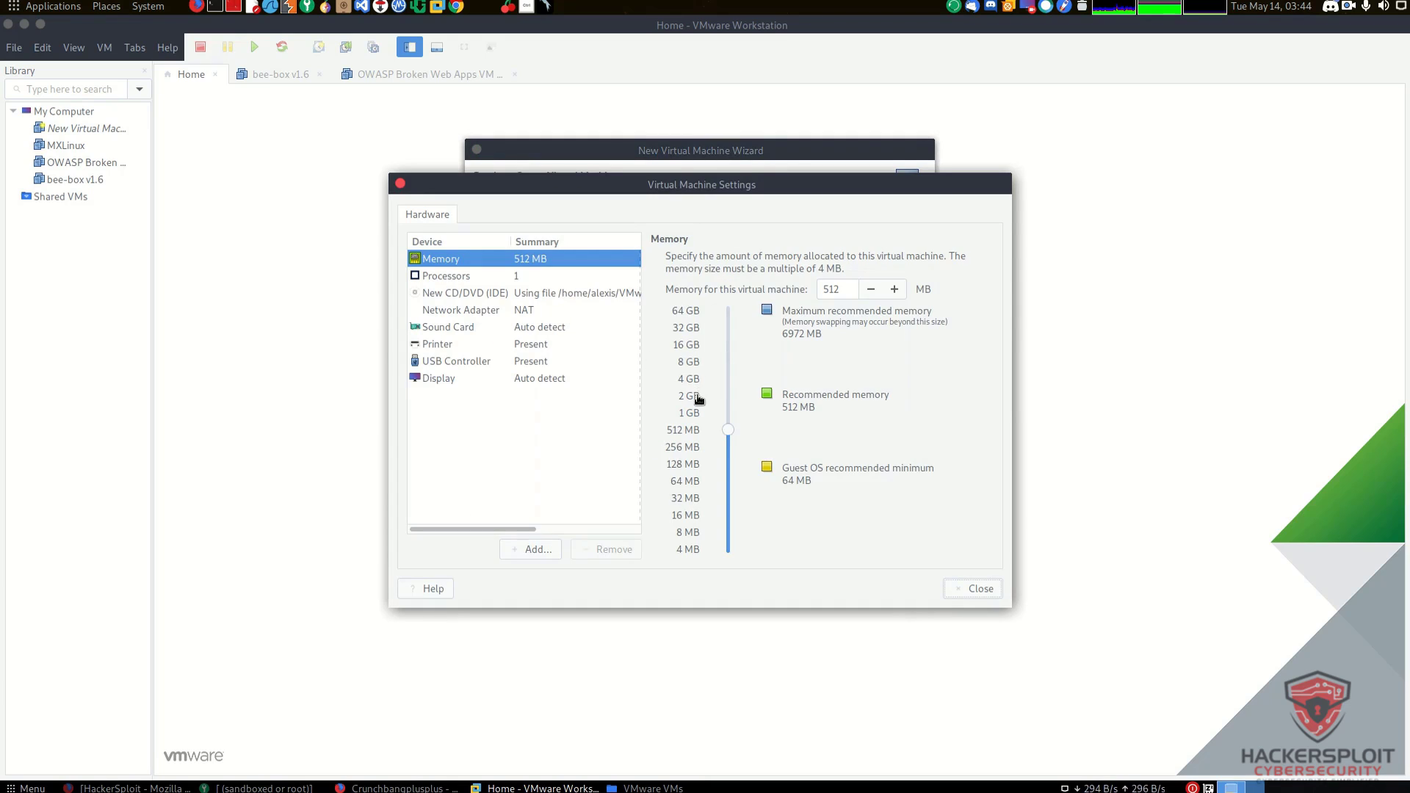
click(694, 415)
click(691, 398)
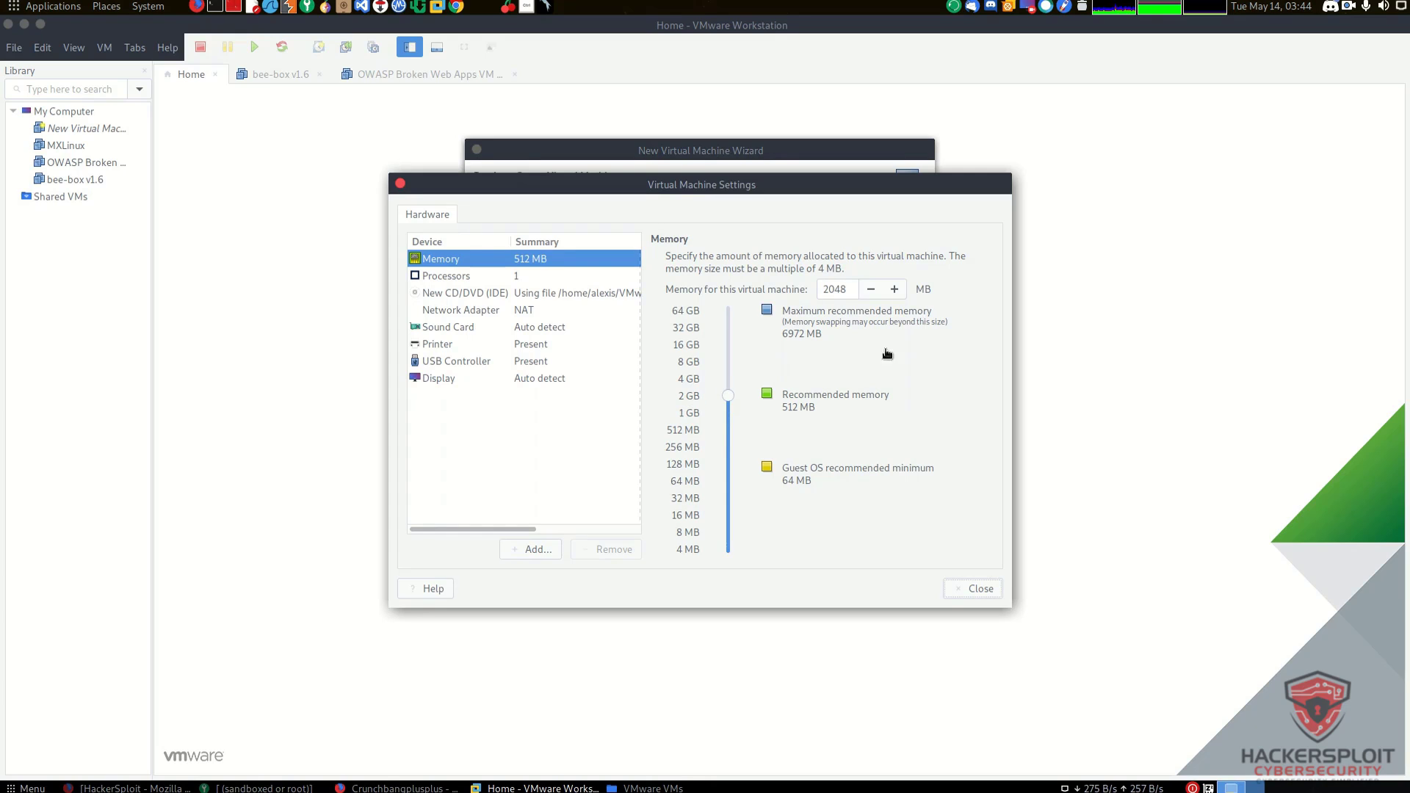
Give the virtual machine 2 processors with 2 cores per processor.
drag(871, 182, 1034, 158)
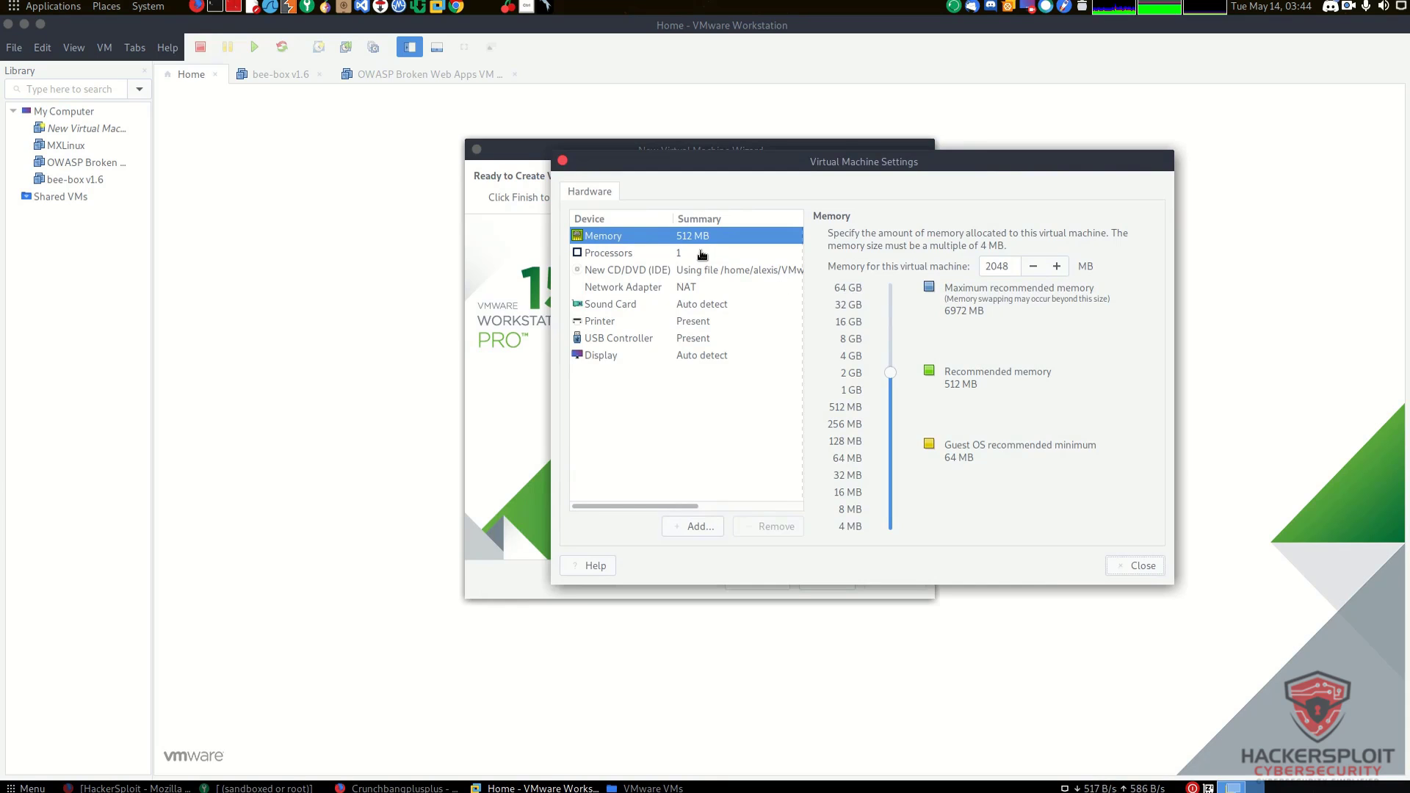
click(702, 254)
click(993, 237)
click(993, 262)
click(994, 262)
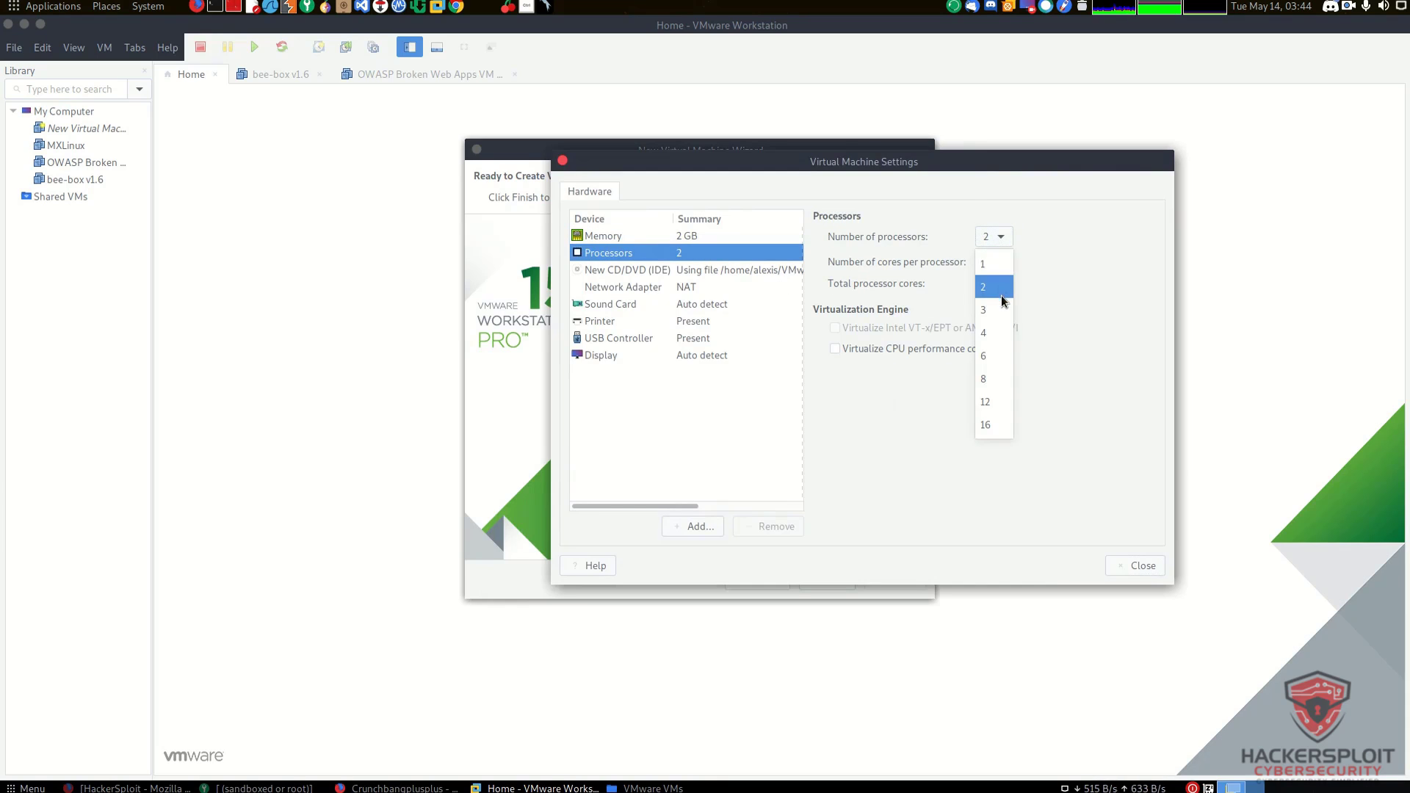
click(997, 285)
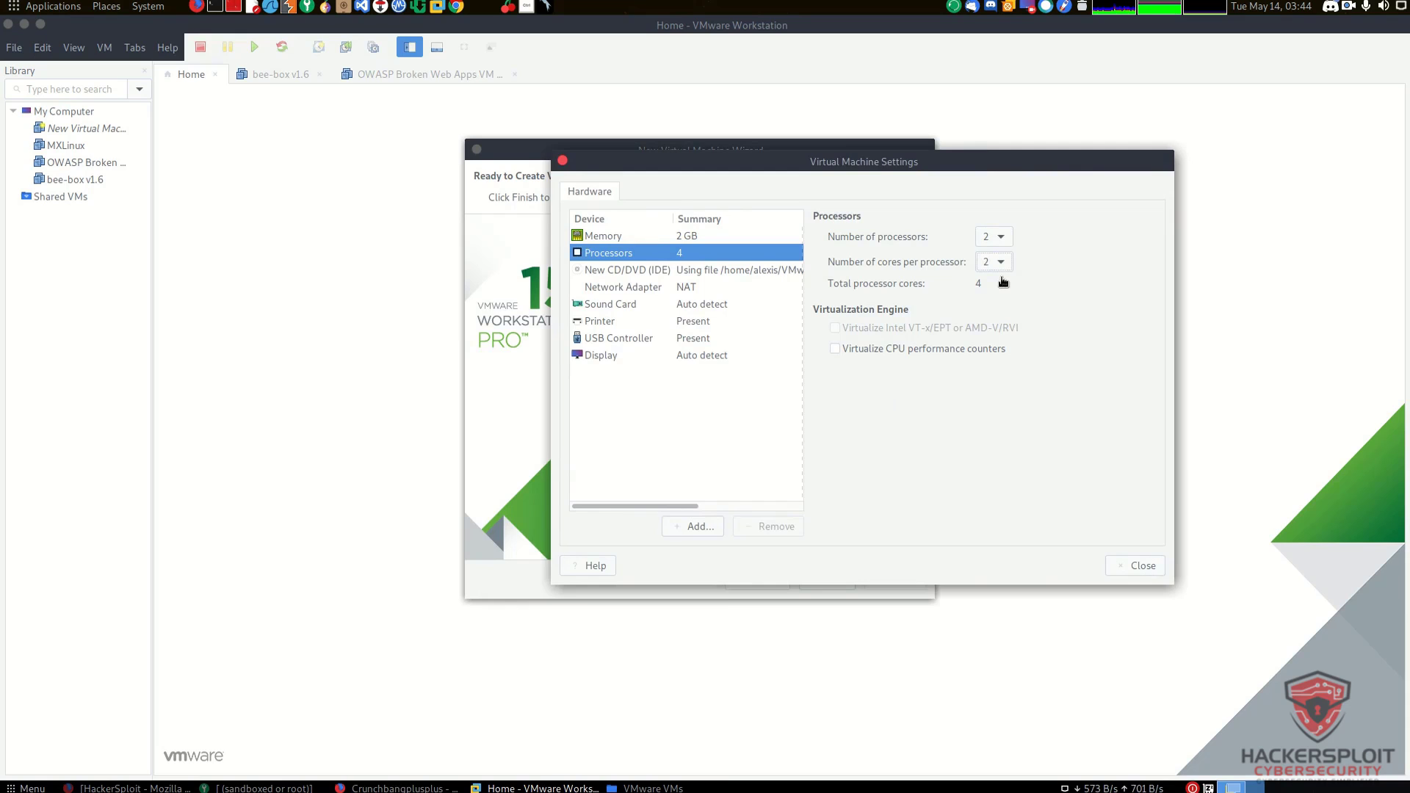
Set the network adapter to Bridged with the physical network connection state replicated, and close the hardware settings.
click(732, 288)
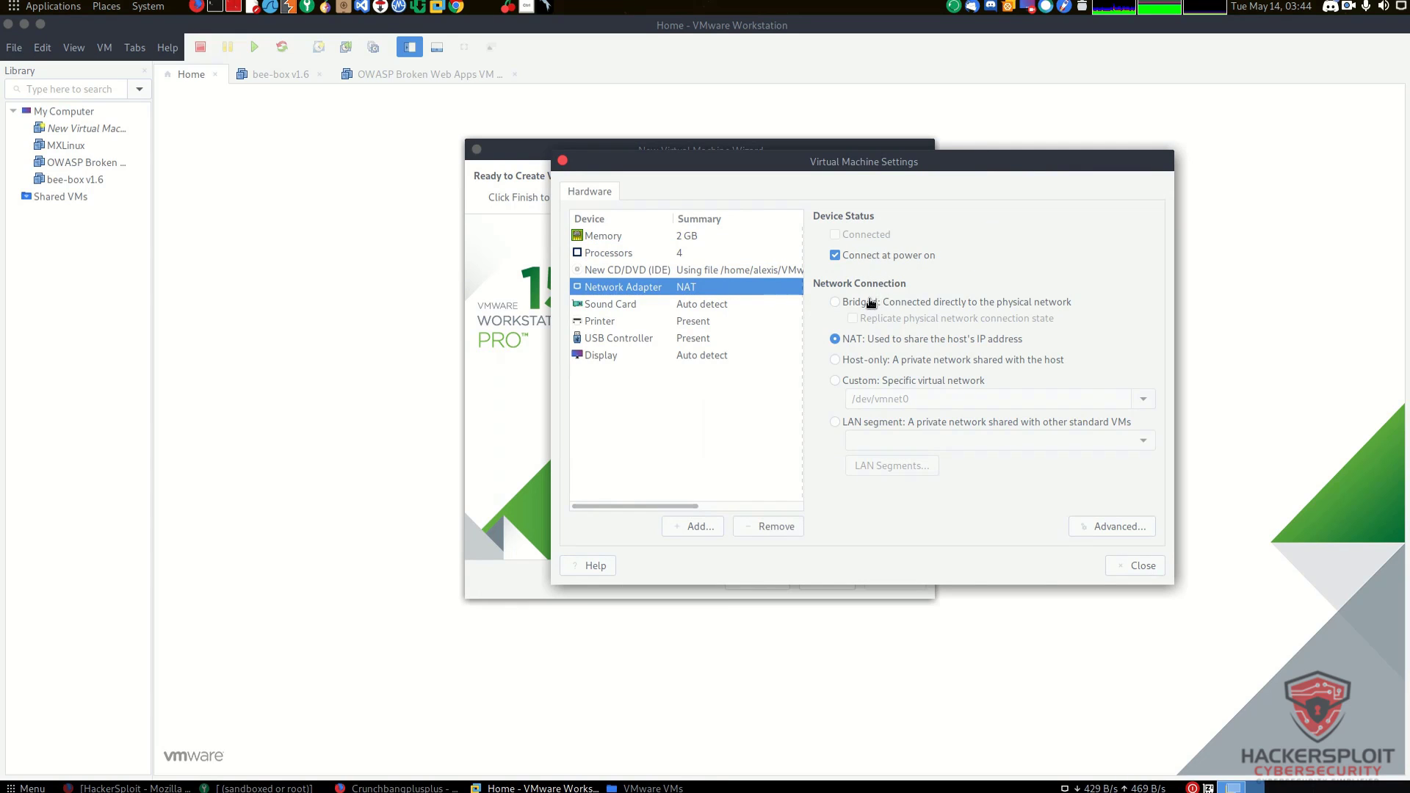
click(871, 303)
click(870, 318)
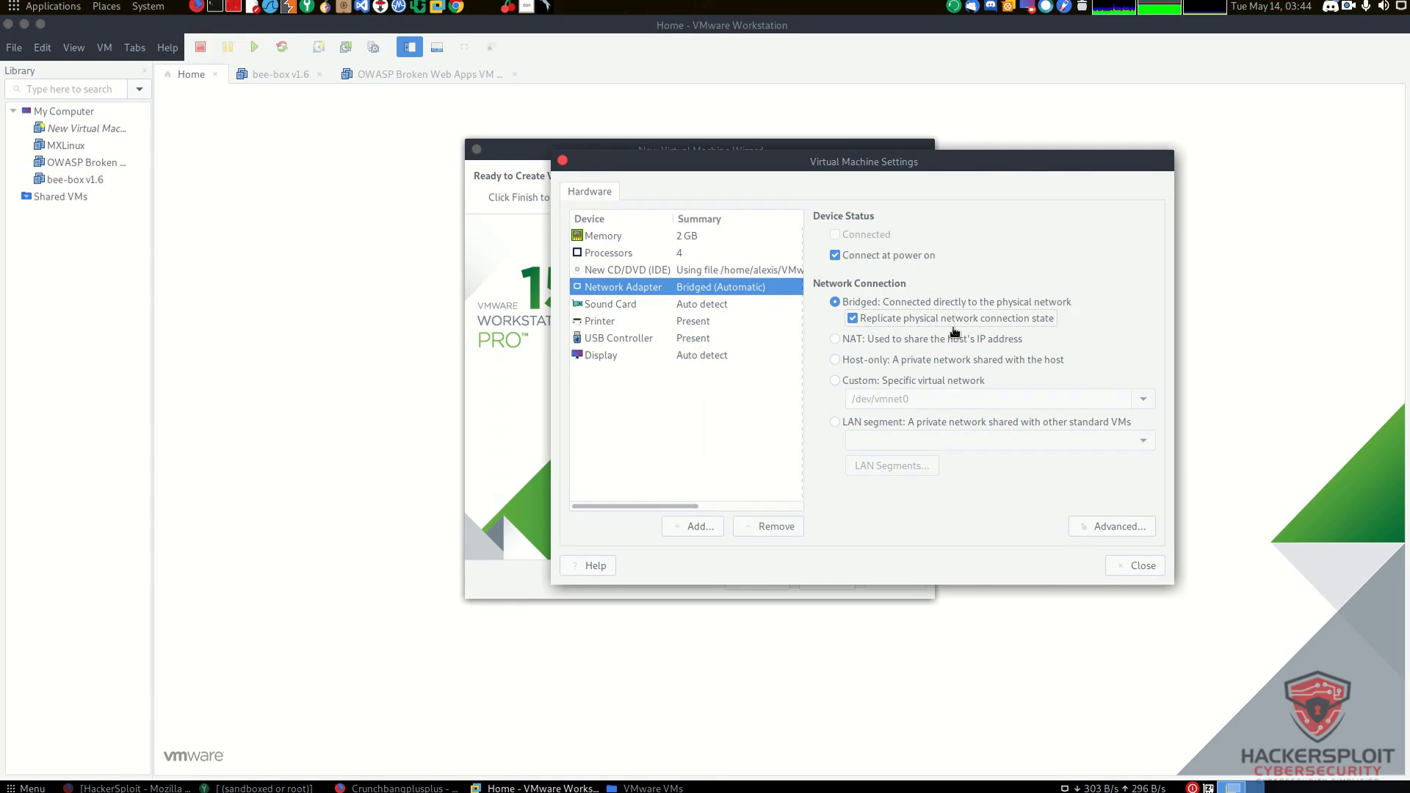
click(1136, 566)
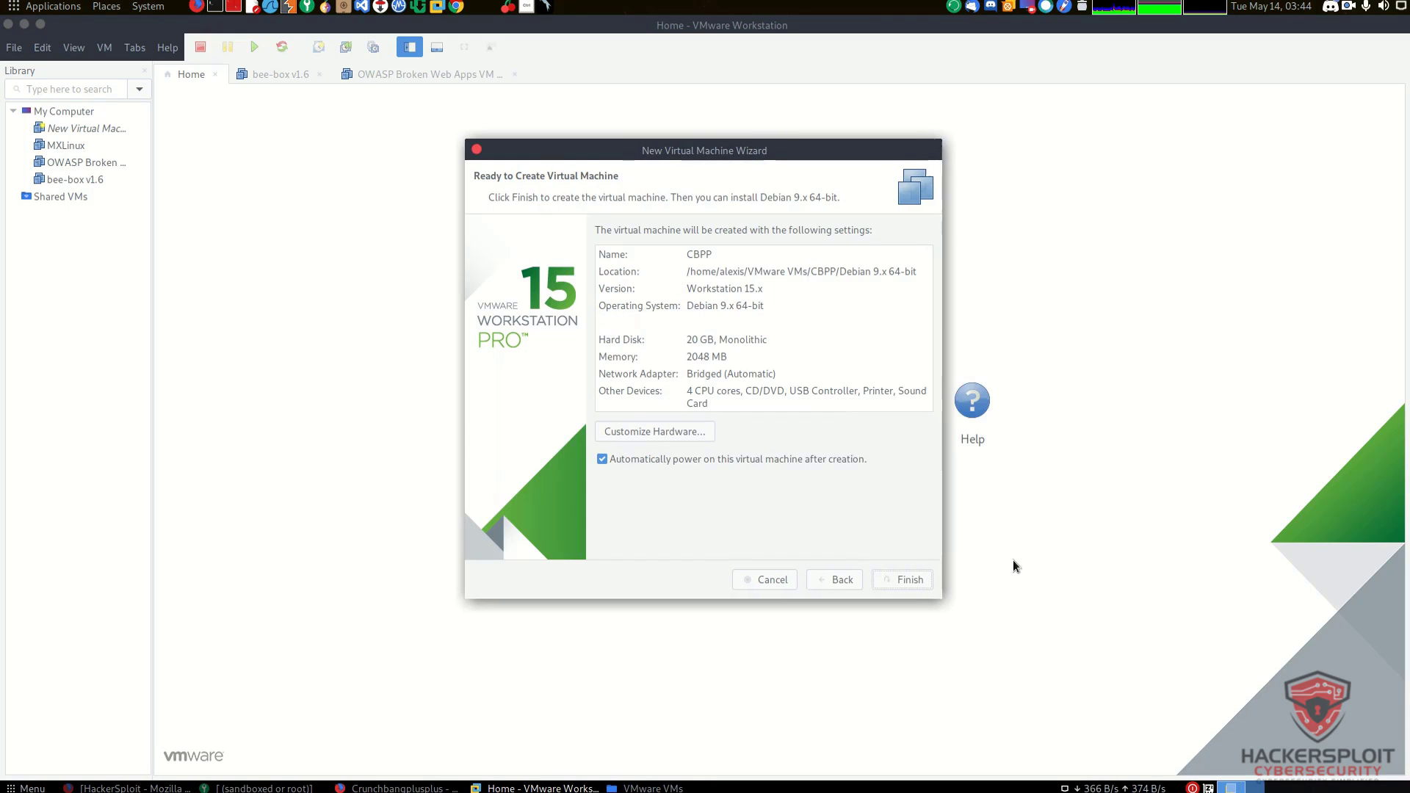
Finish creating the CBPP virtual machine and dismiss the removable devices hint as it starts.
click(927, 581)
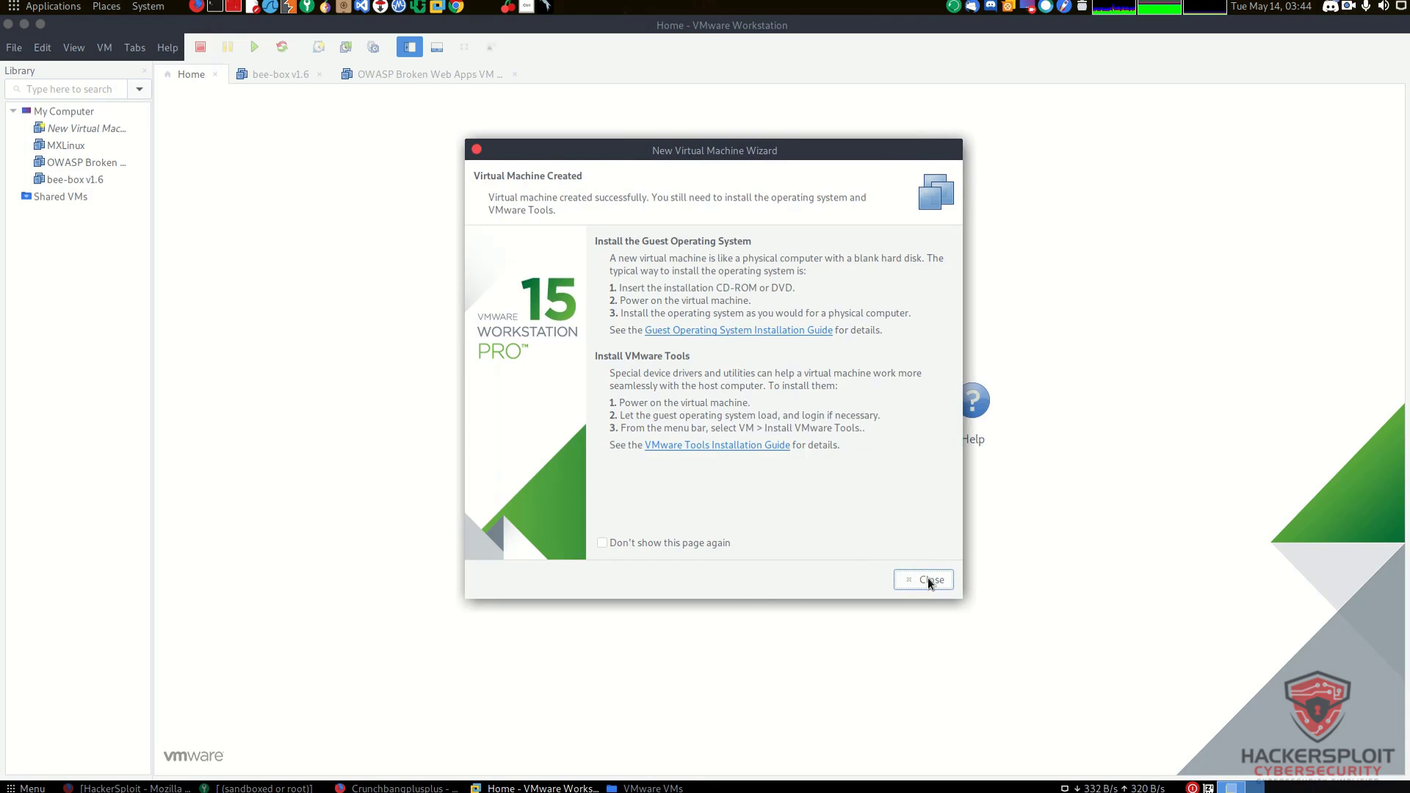
click(929, 581)
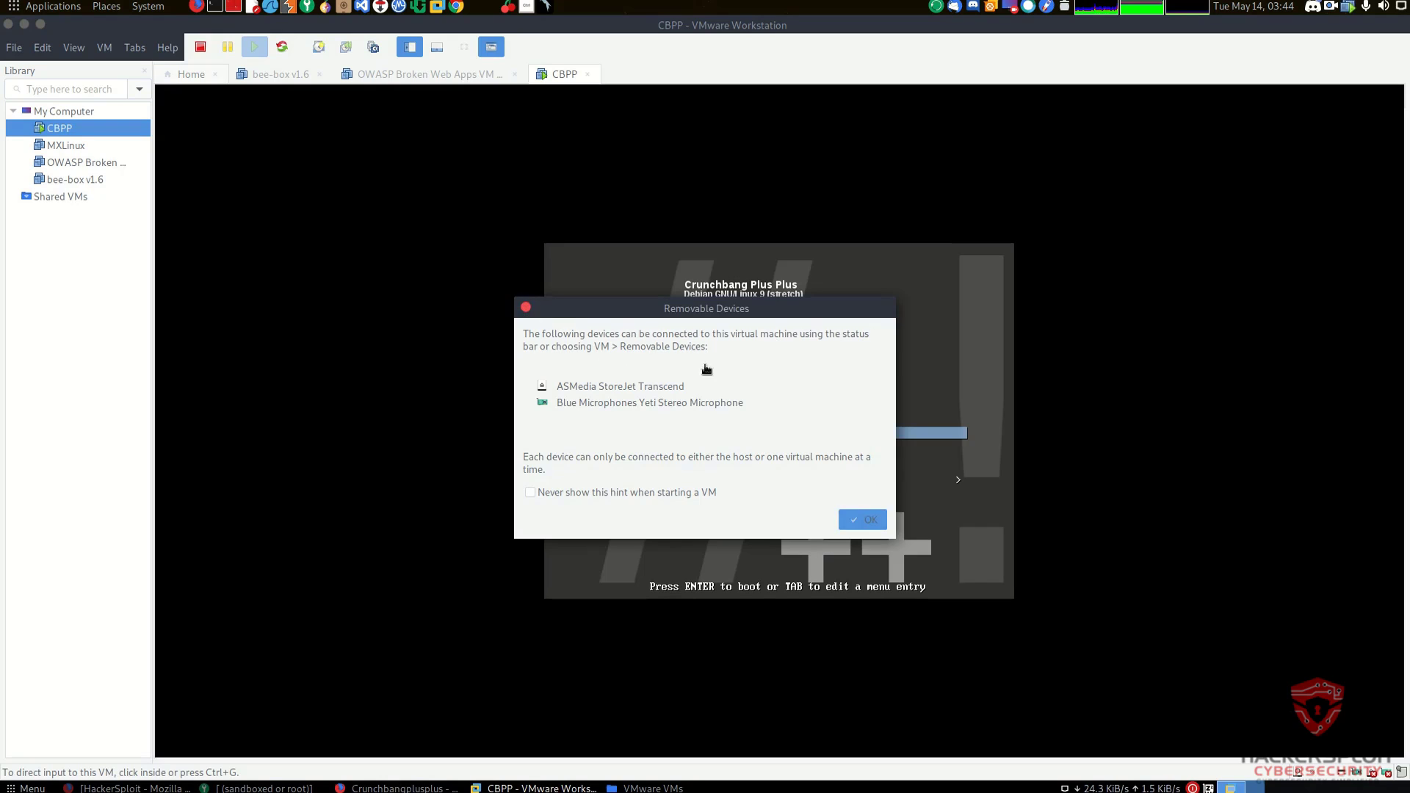
key(Return)
Boot the virtual machine into the Graphical install option of the Crunchbang Plus Plus boot menu.
click(910, 373)
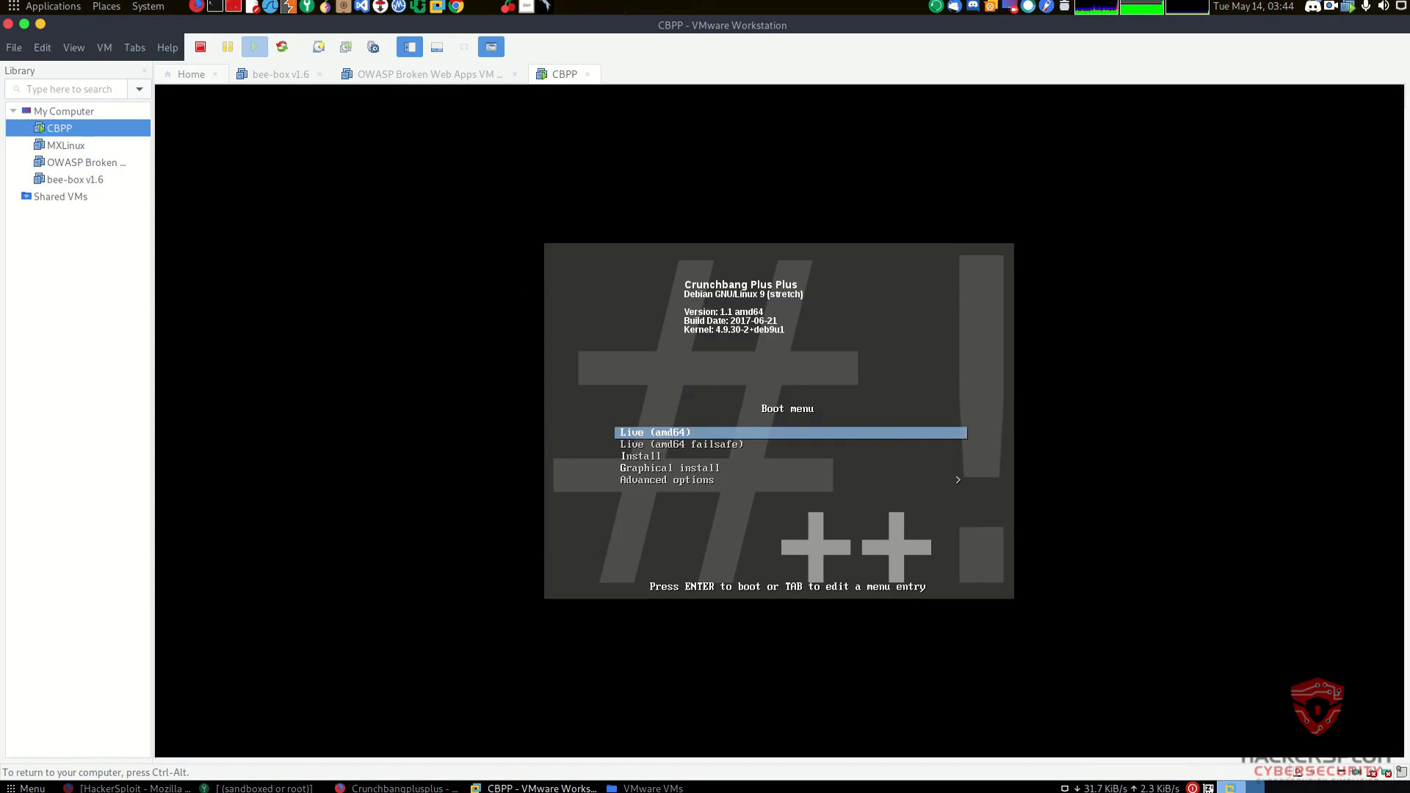
key(Down)
key(Down)
key(Down)
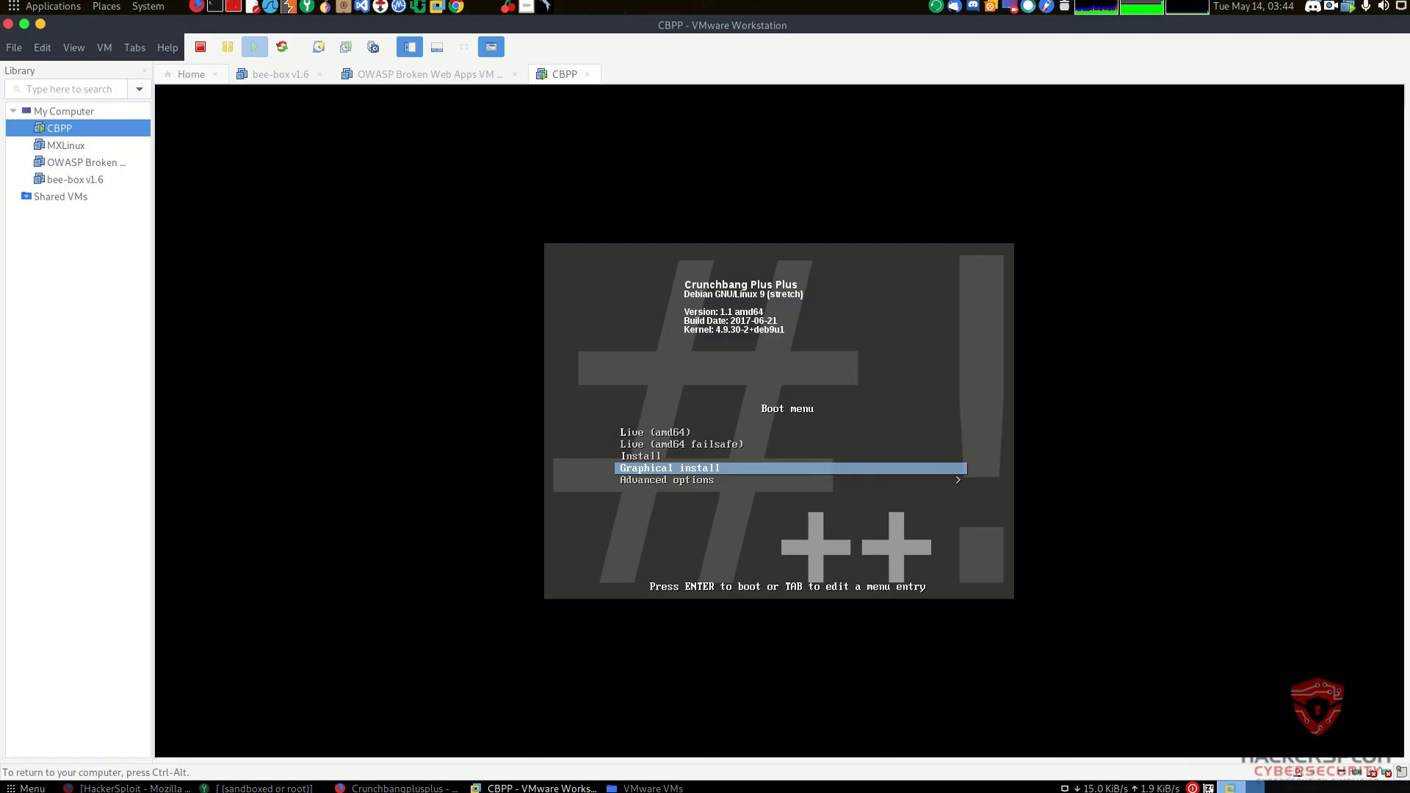
key(Return)
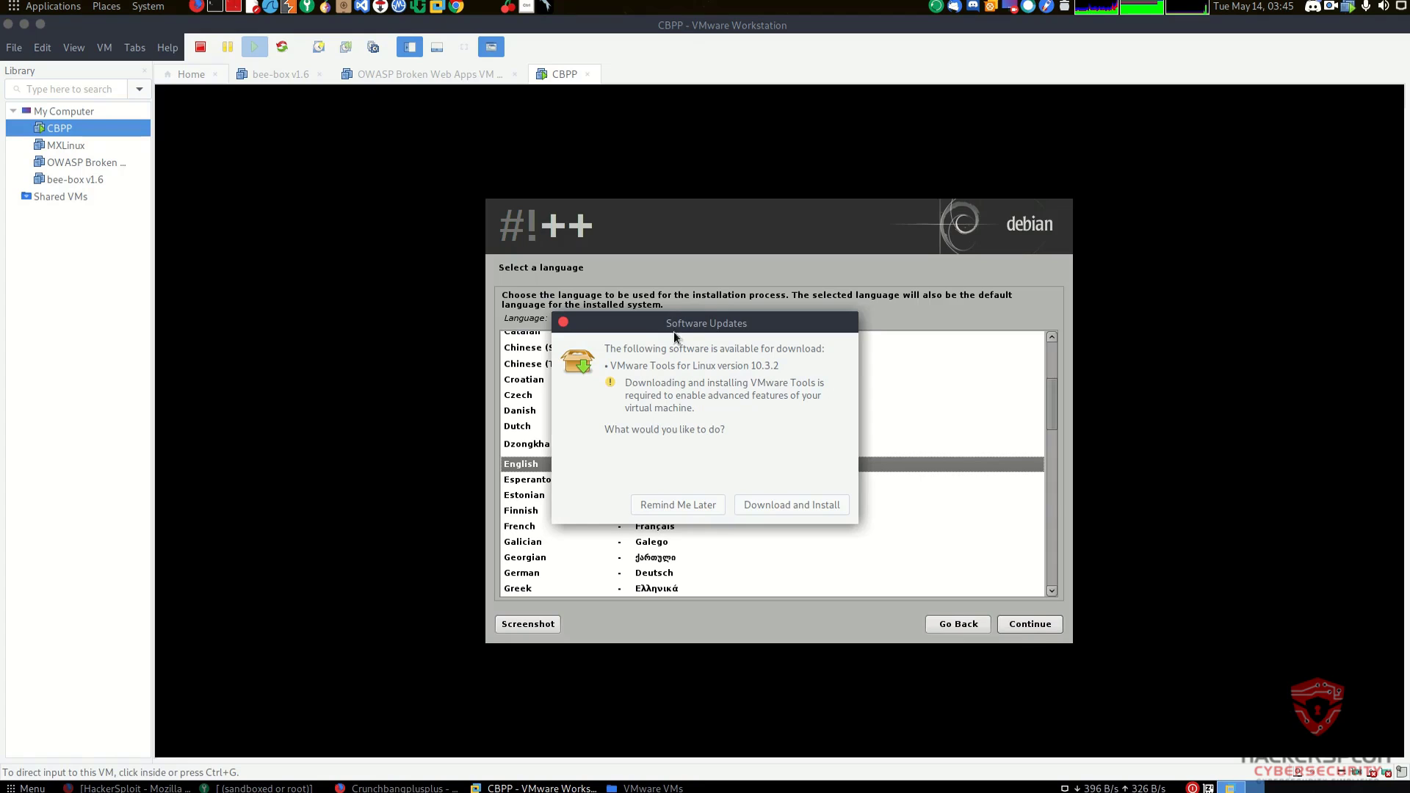
Postpone the VMware Tools download, and accept English, United States and the American English keymap for the installation.
drag(672, 332, 760, 355)
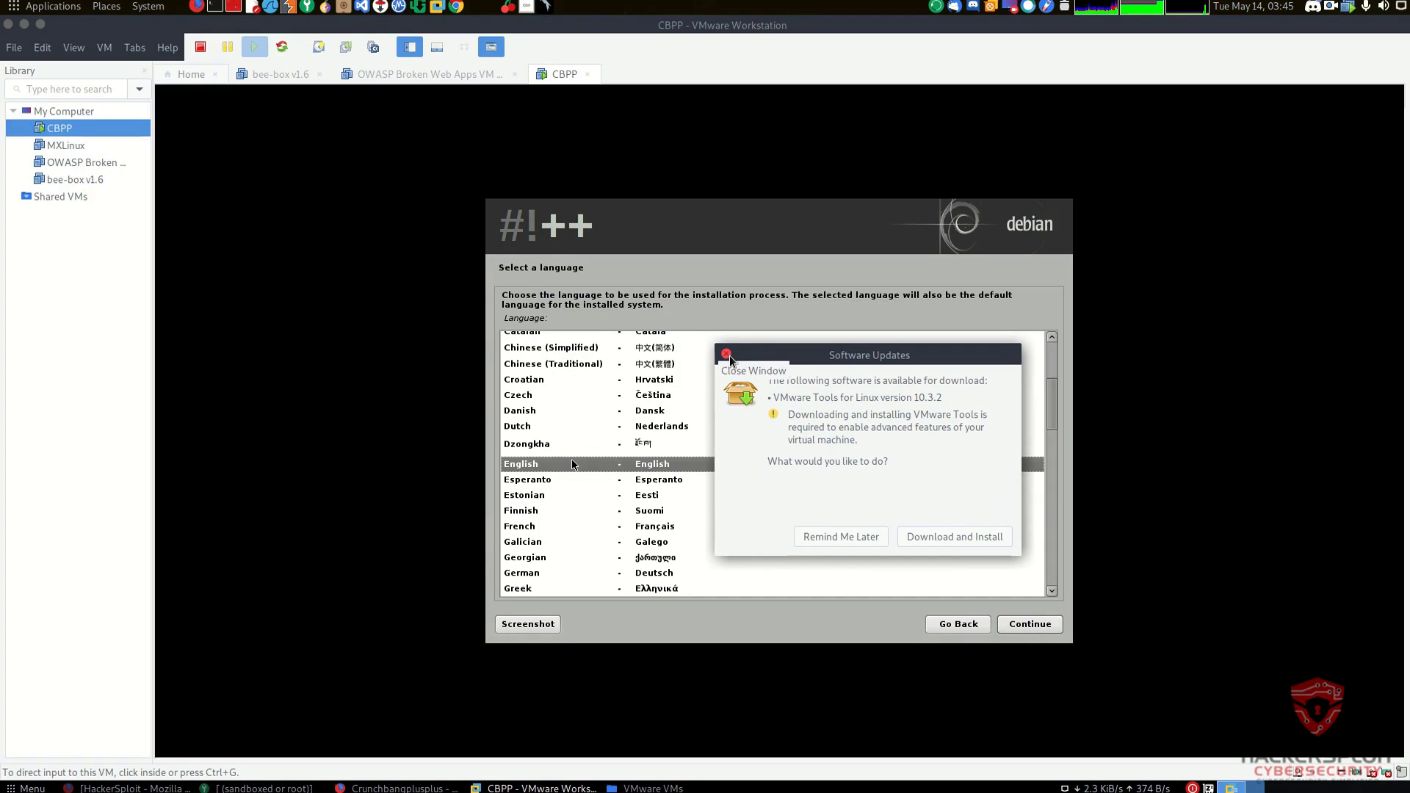
click(841, 537)
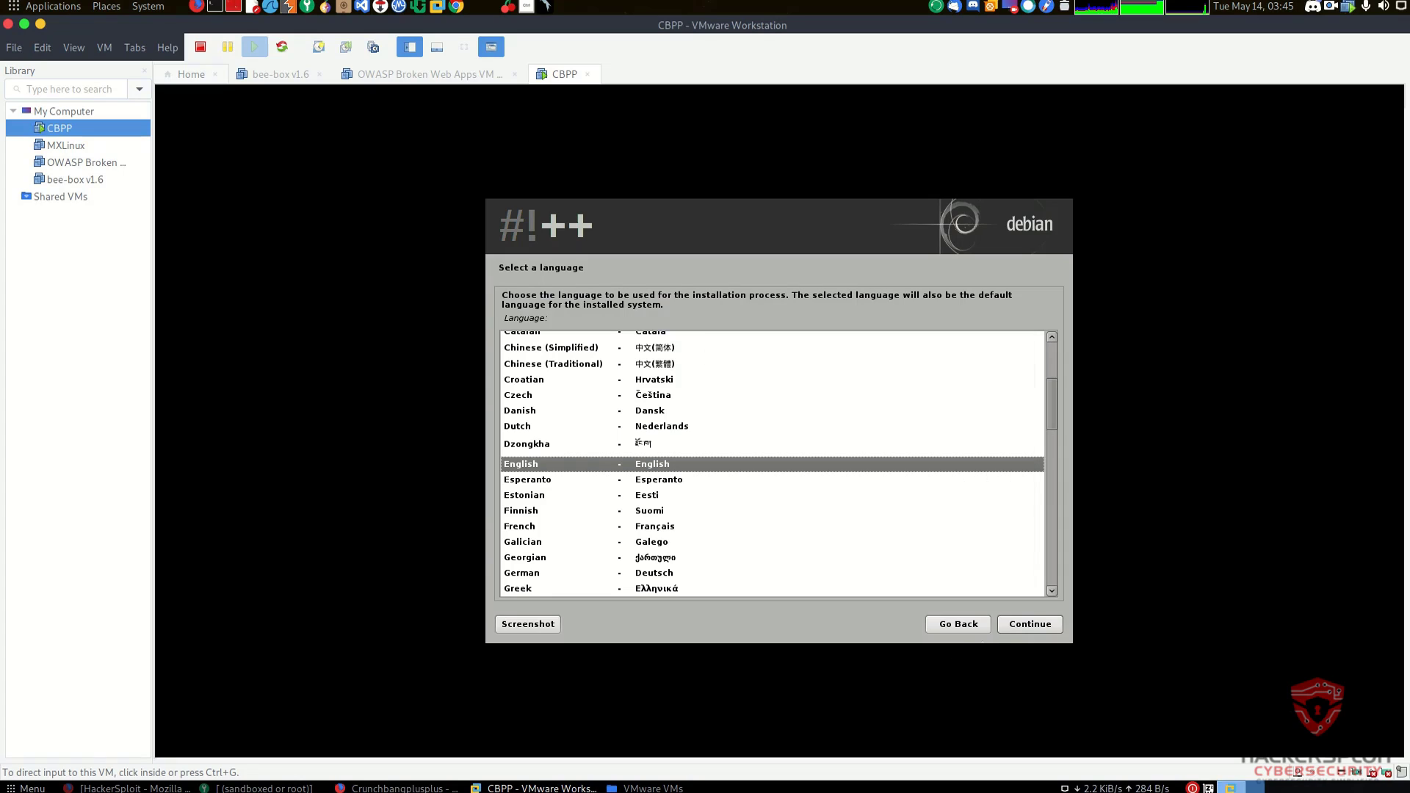
click(1031, 625)
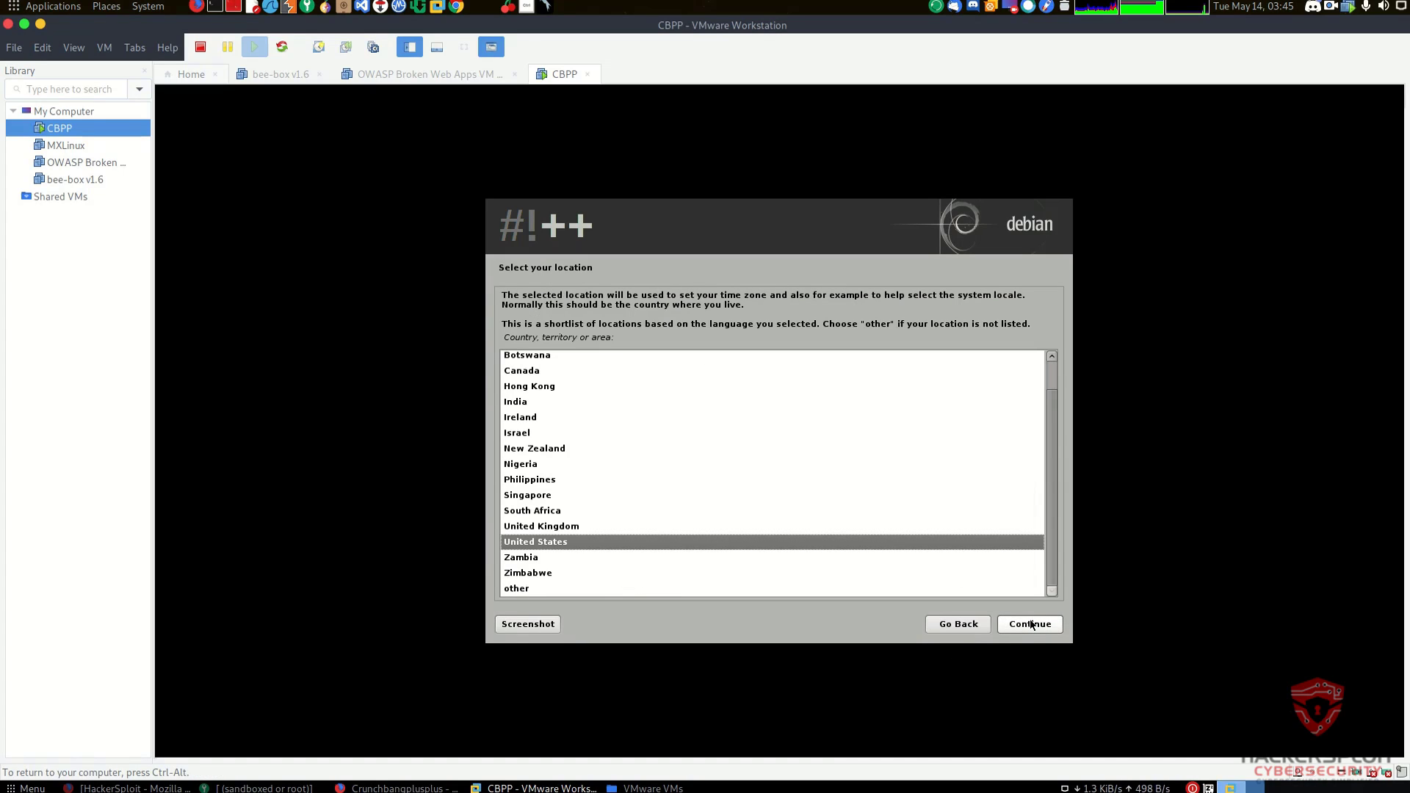
click(1031, 625)
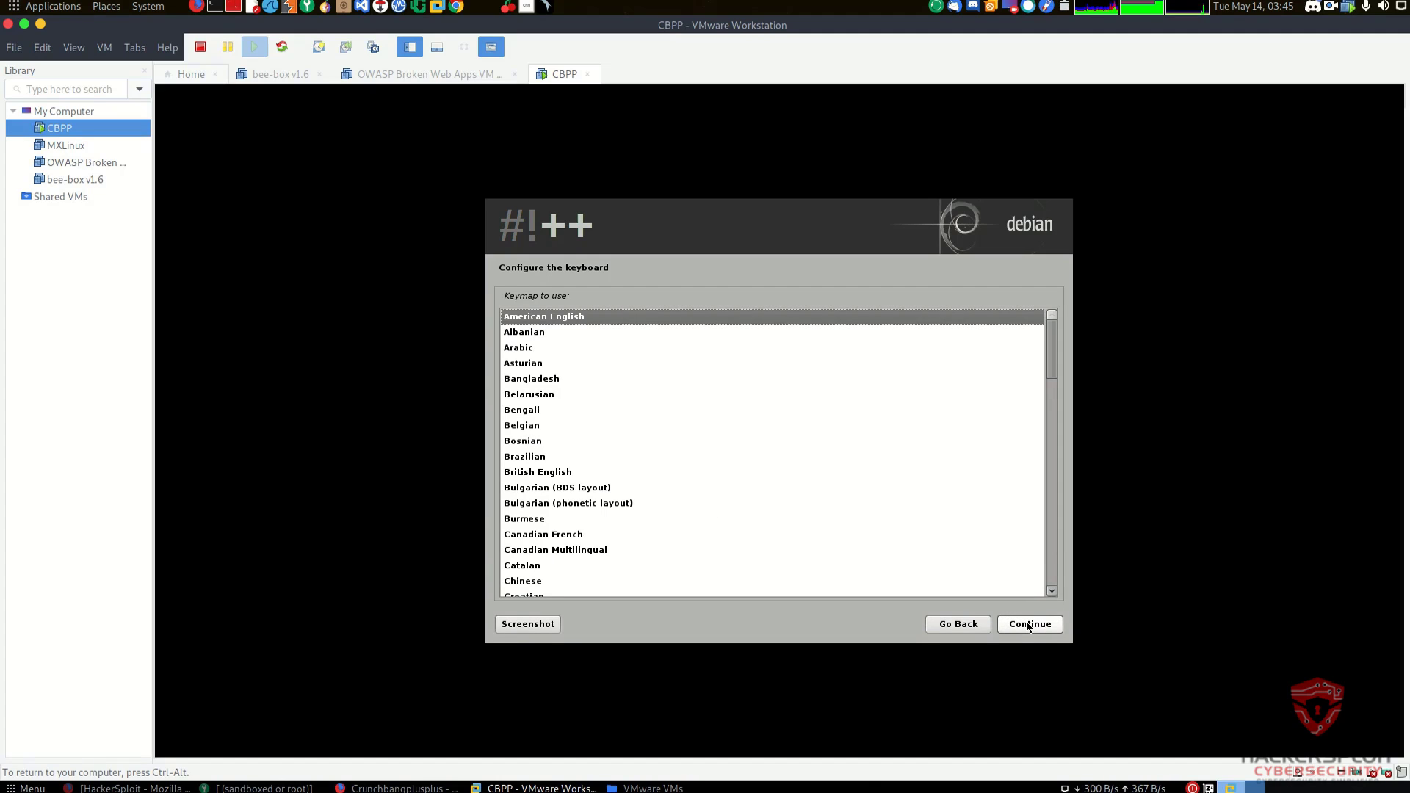
click(1029, 625)
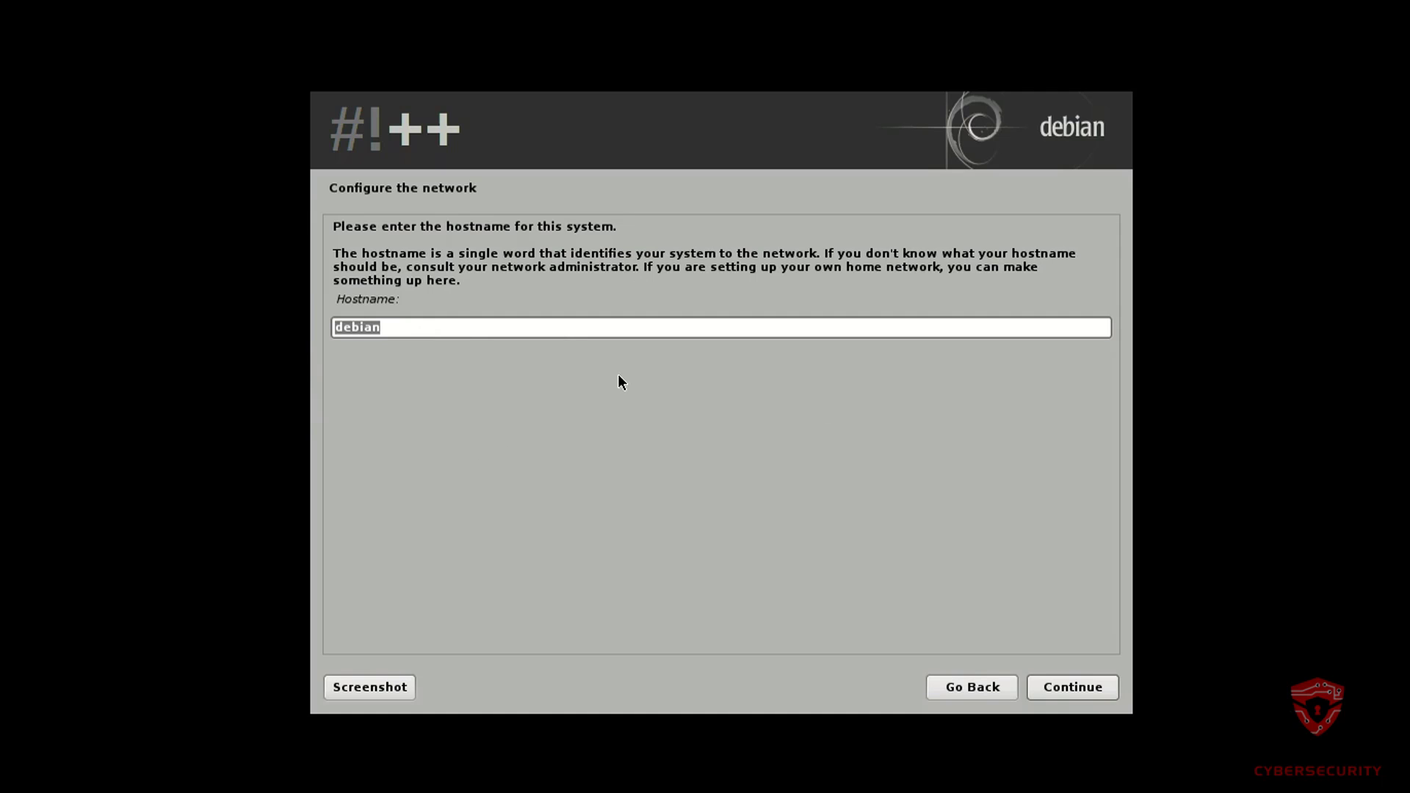
Keep debian as the hostname with an empty domain name, and enter the new user's full name and username.
click(1074, 684)
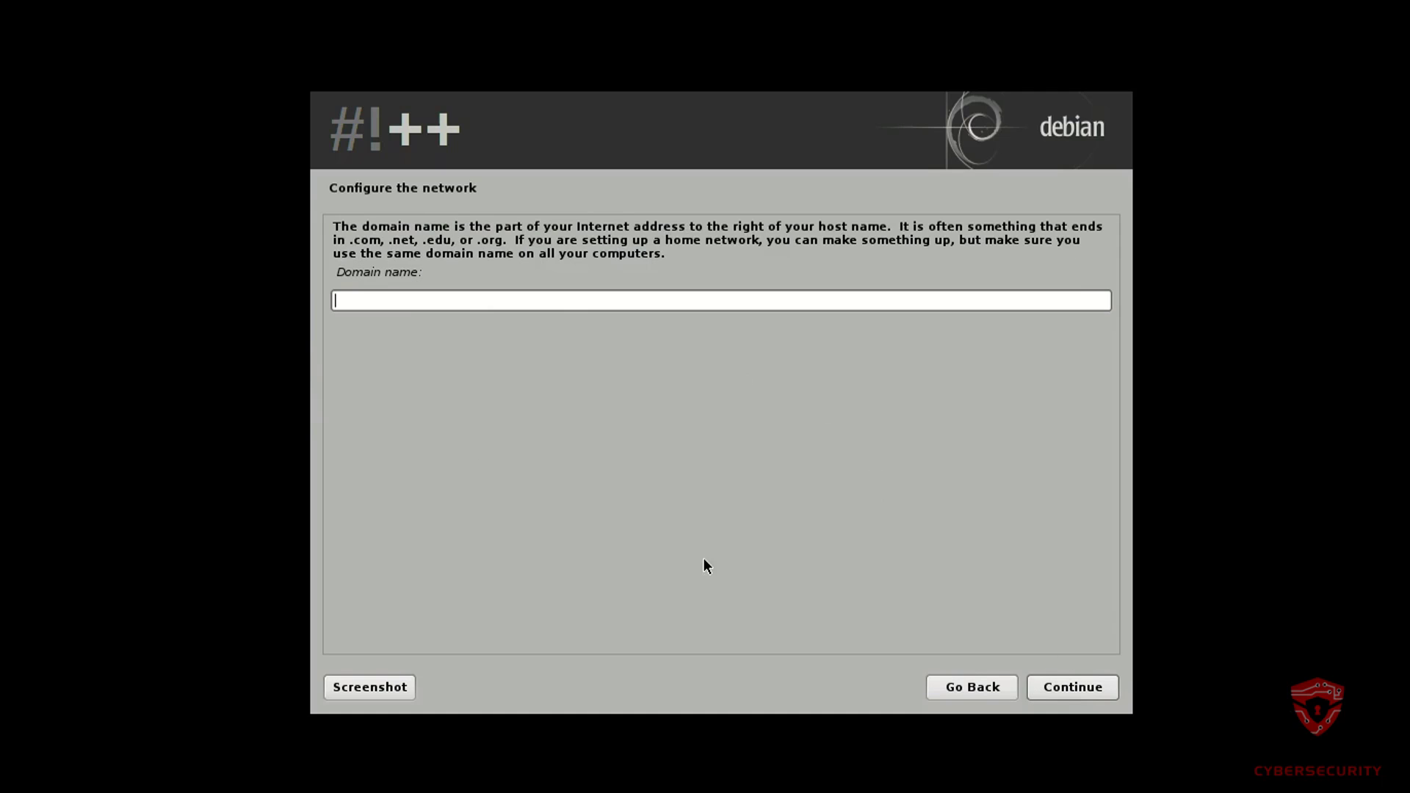
click(1062, 689)
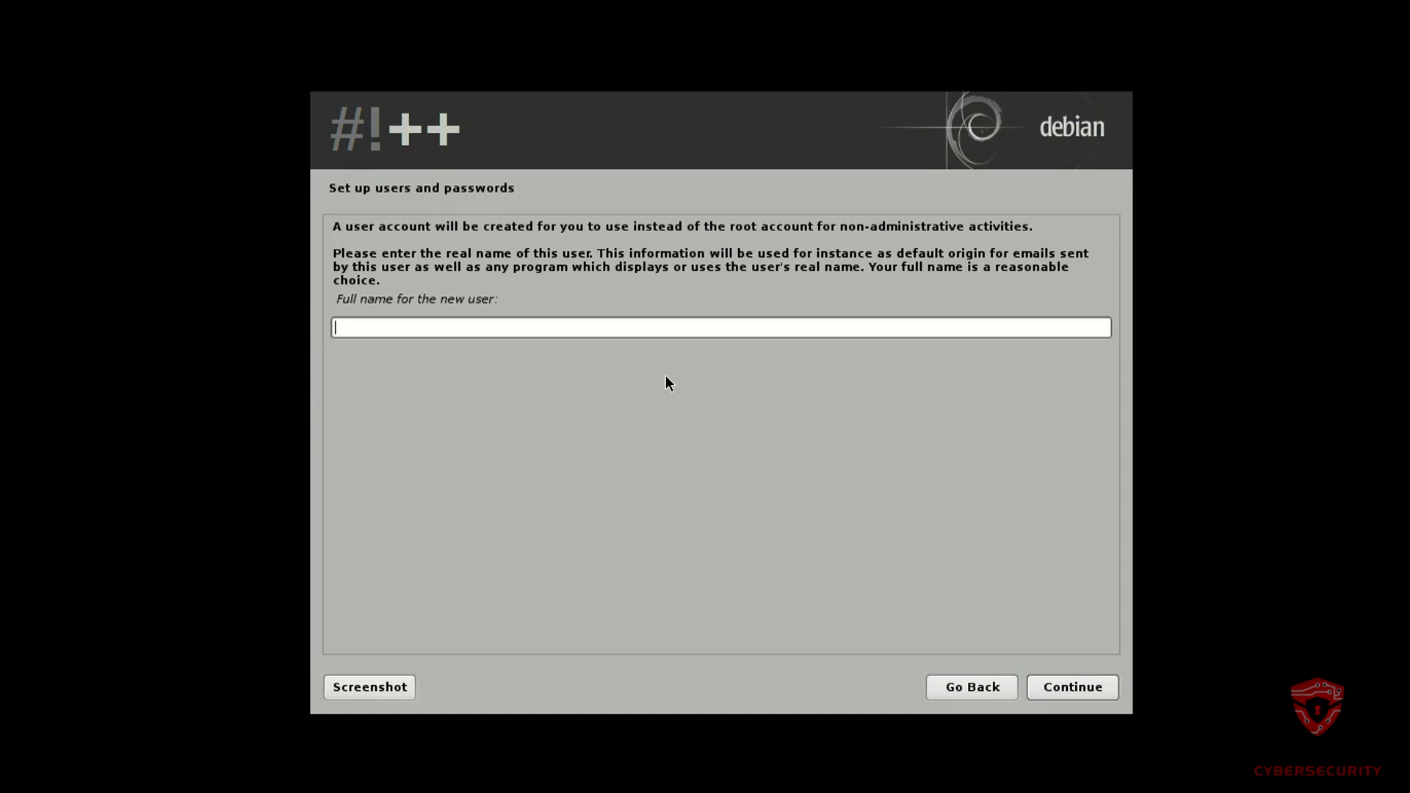
text(alexis)
key(Return)
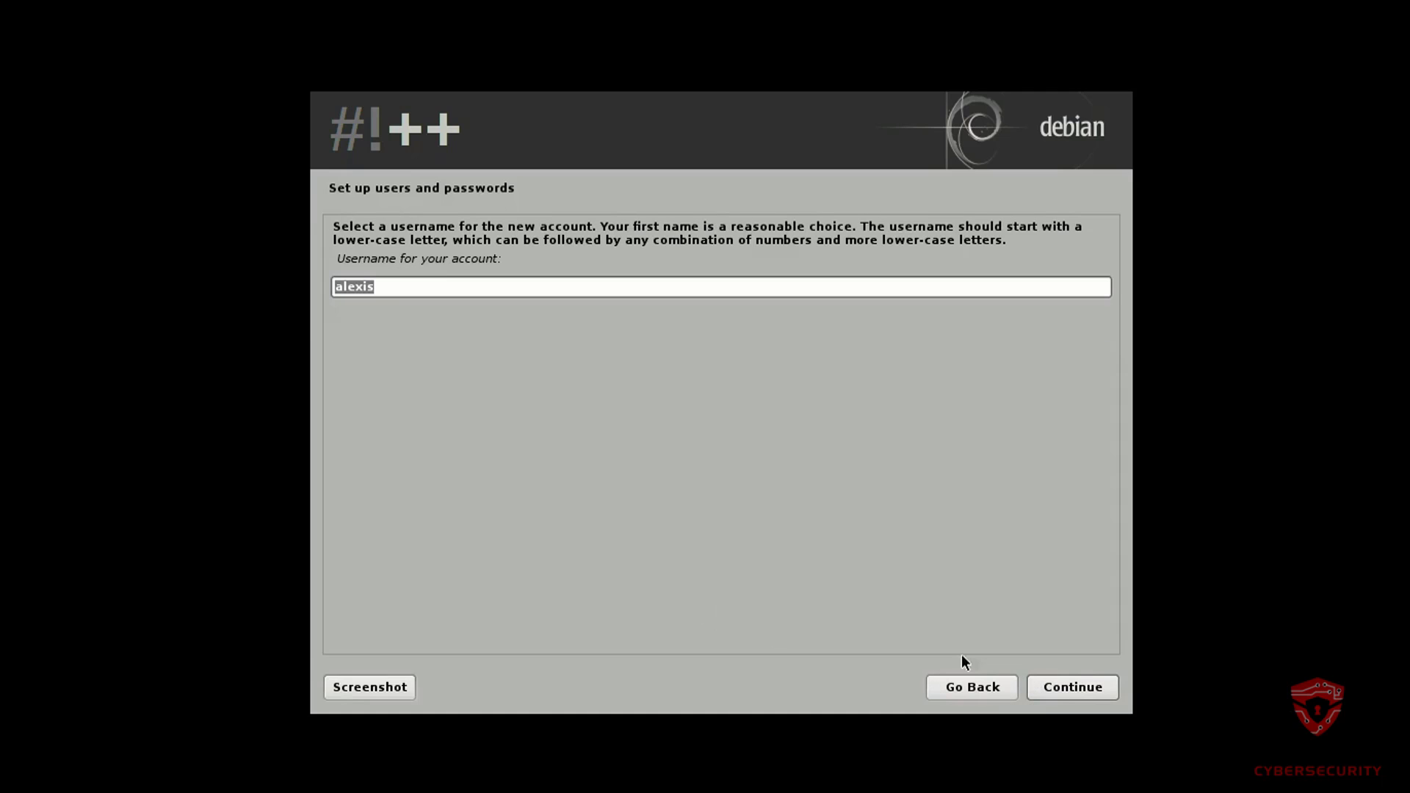
click(1061, 695)
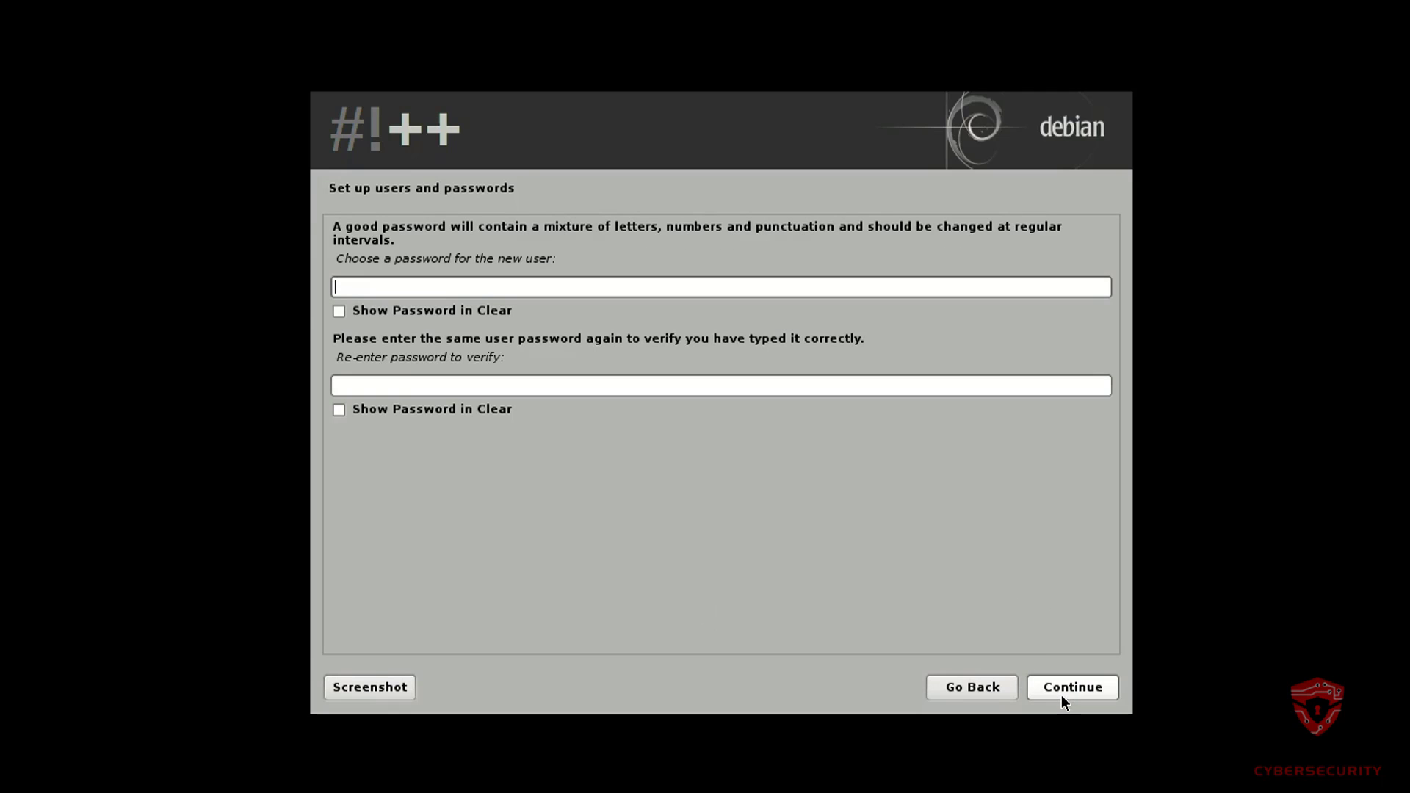
Enter and verify the new user's account password, and set the time zone to Central.
text(*********)
key(Tab)
key(Tab)
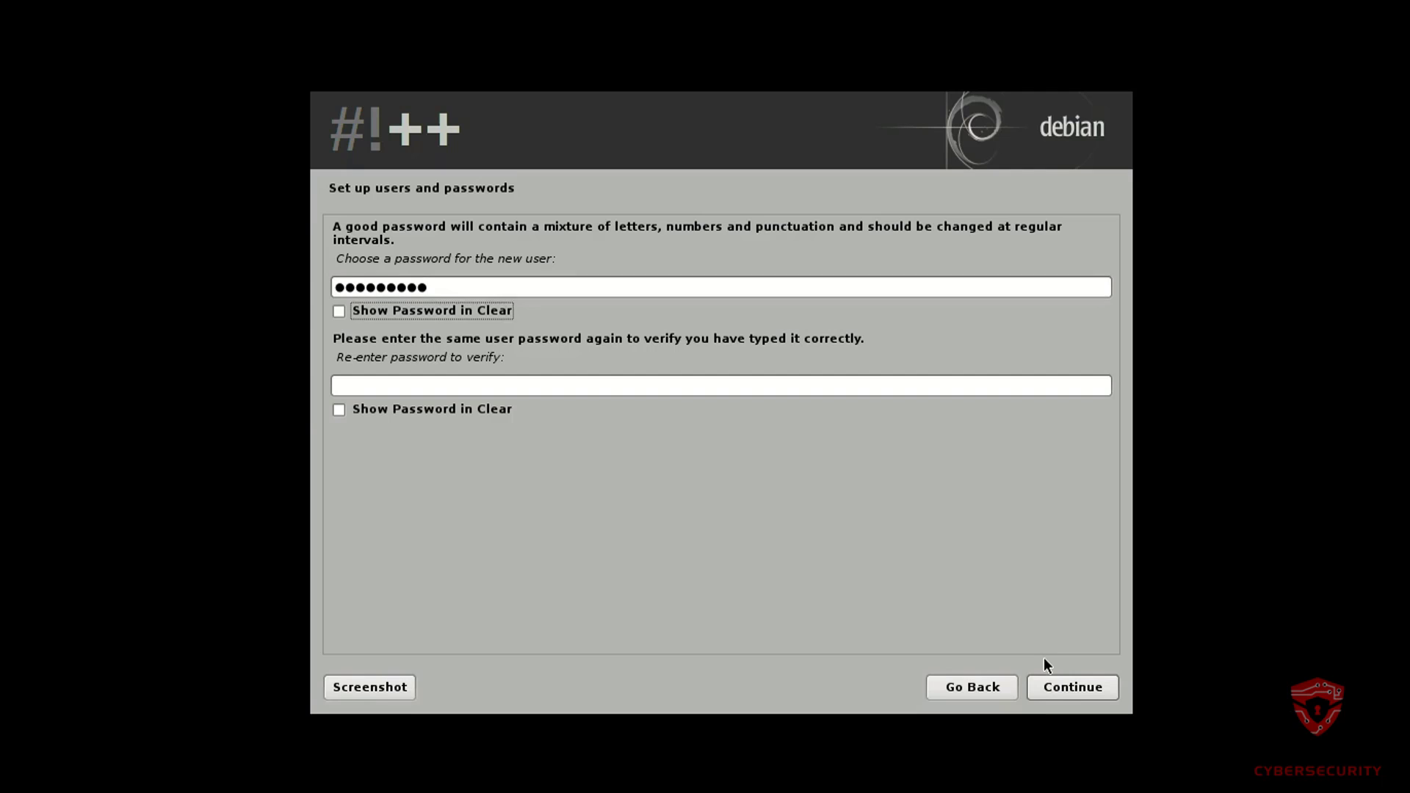
text(*********)
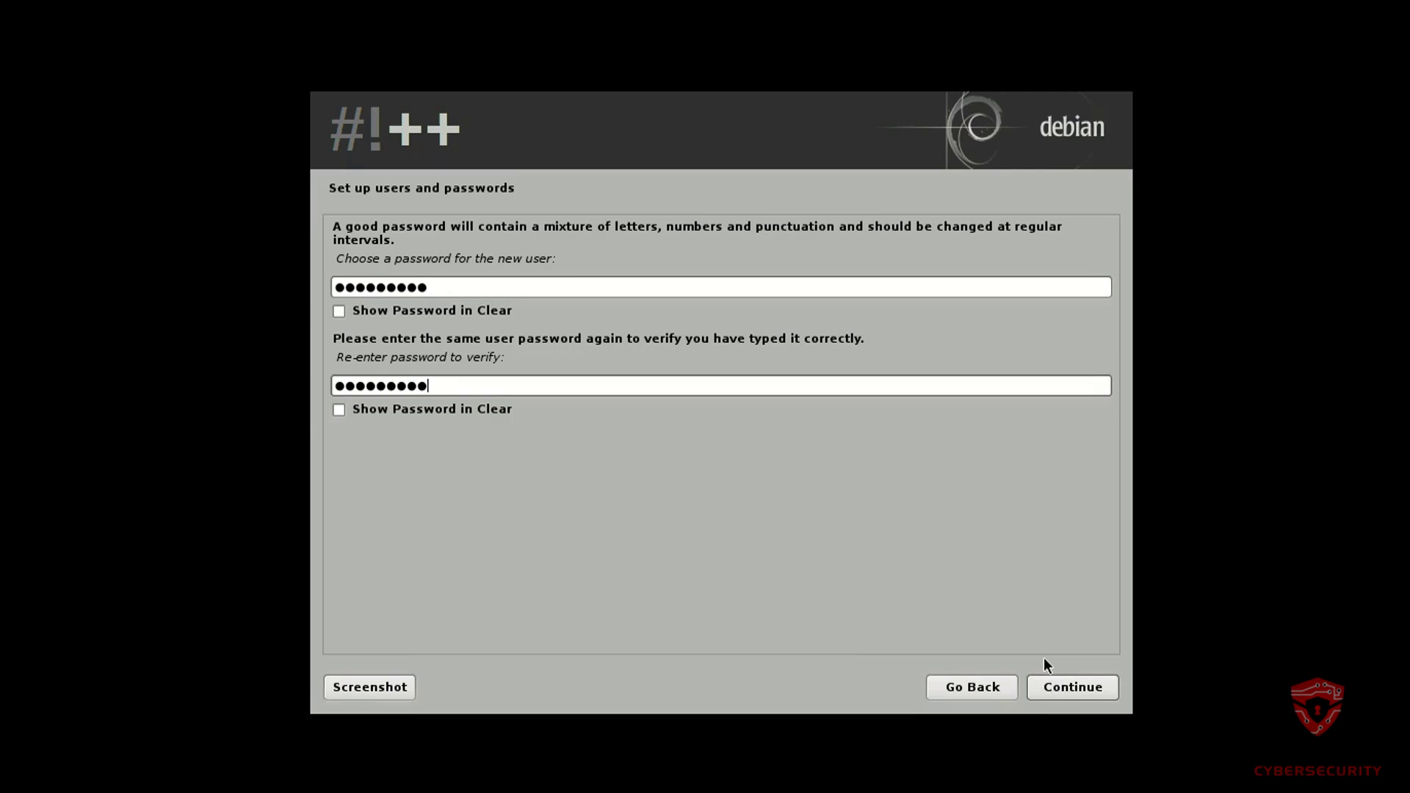
click(1098, 689)
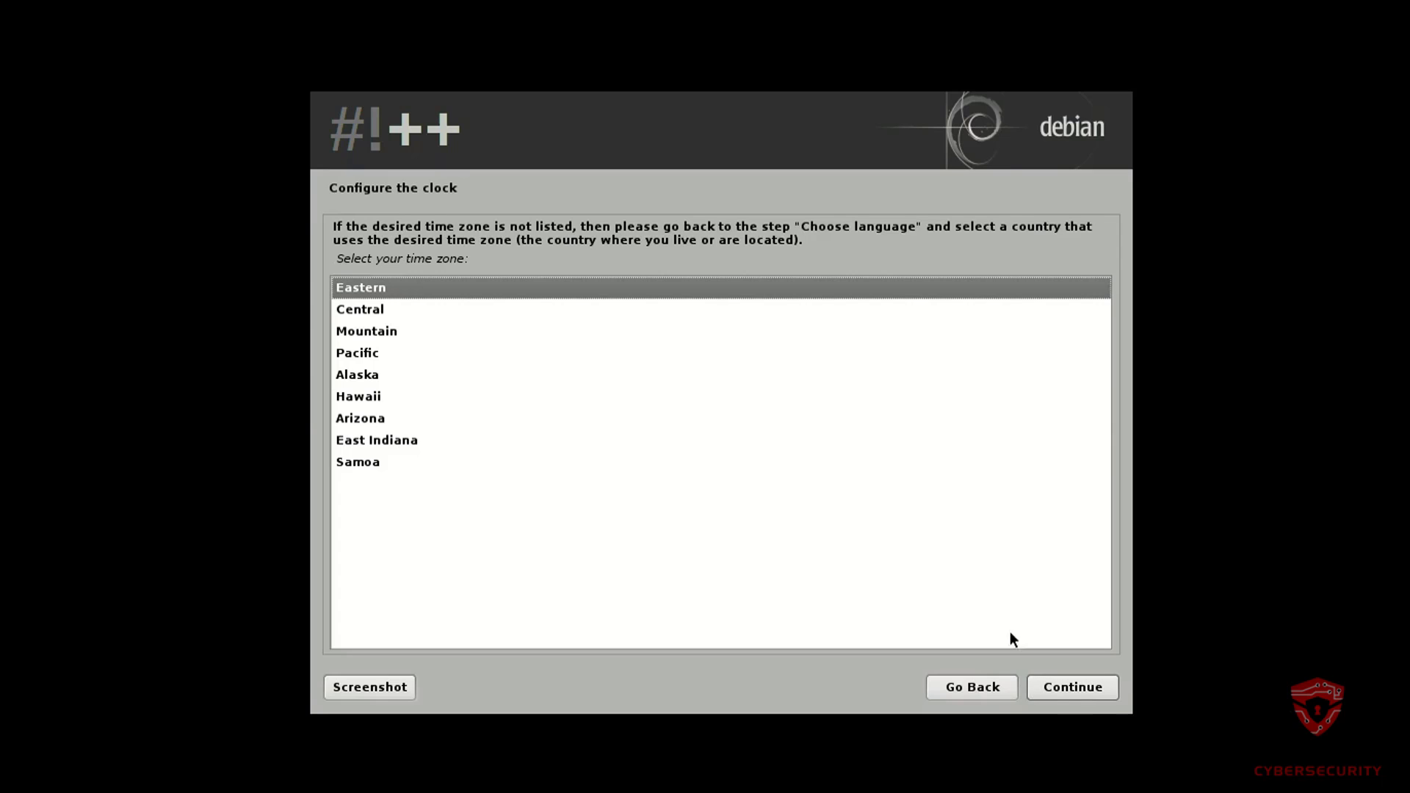
click(379, 311)
click(1087, 682)
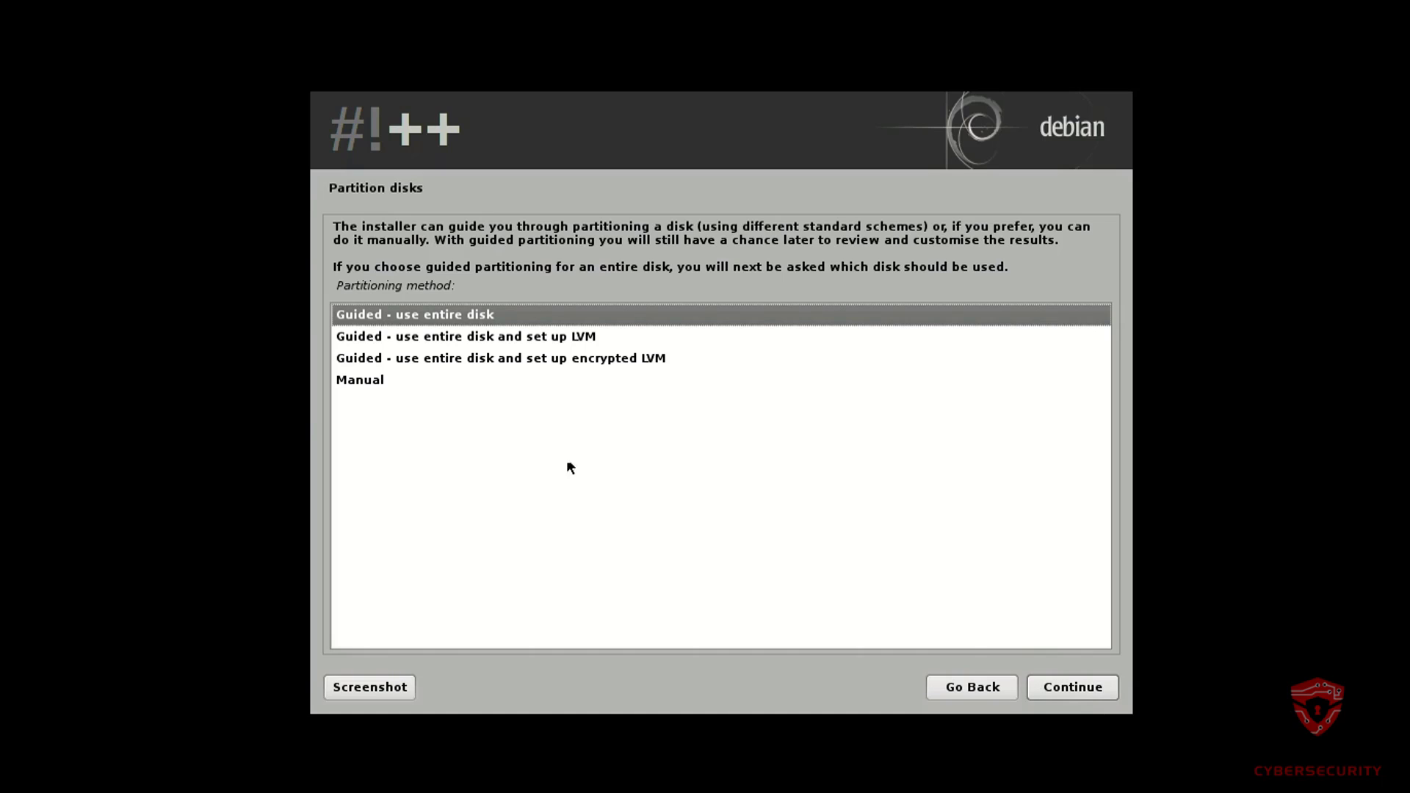
Set up guided partitioning of the entire sda disk with all files in one partition.
click(543, 379)
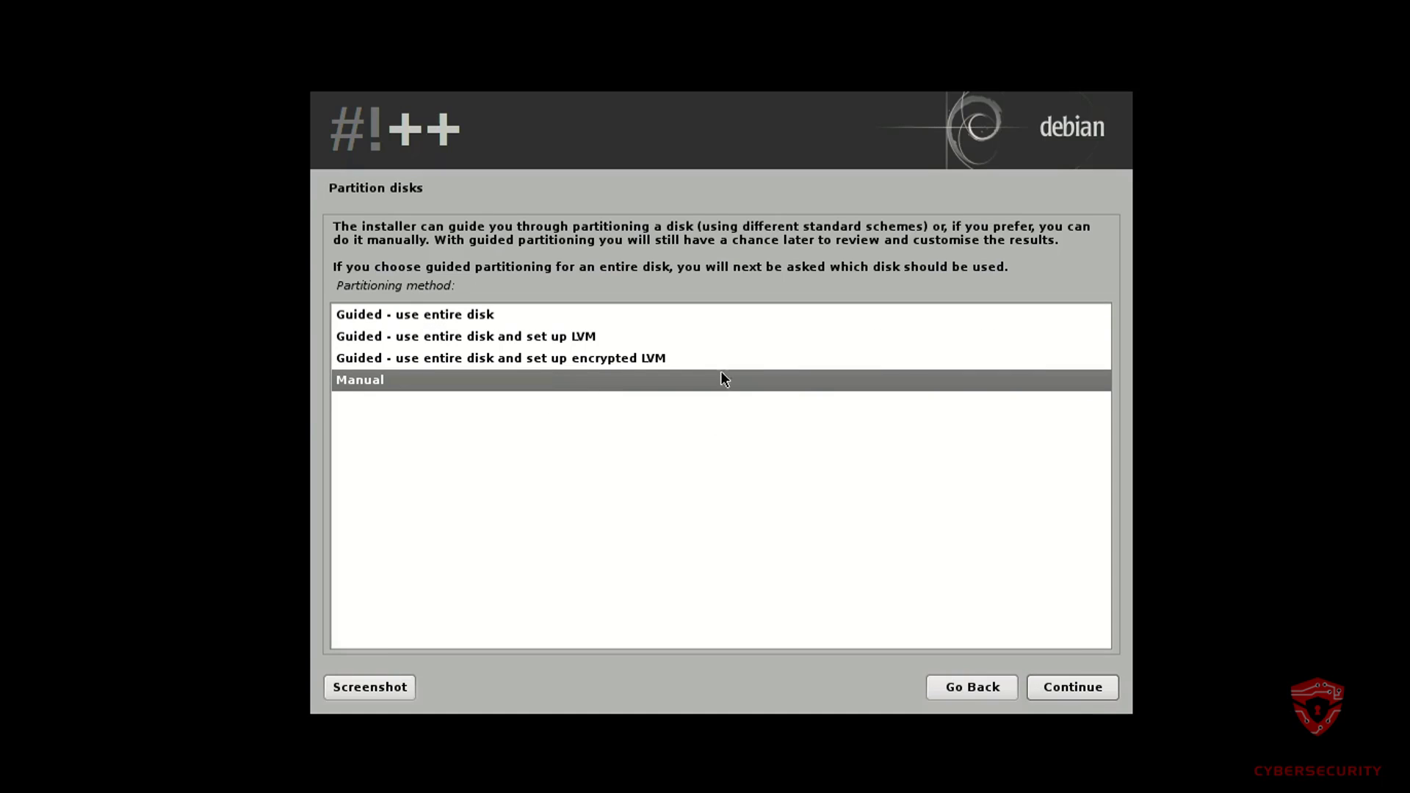
click(737, 318)
click(1081, 689)
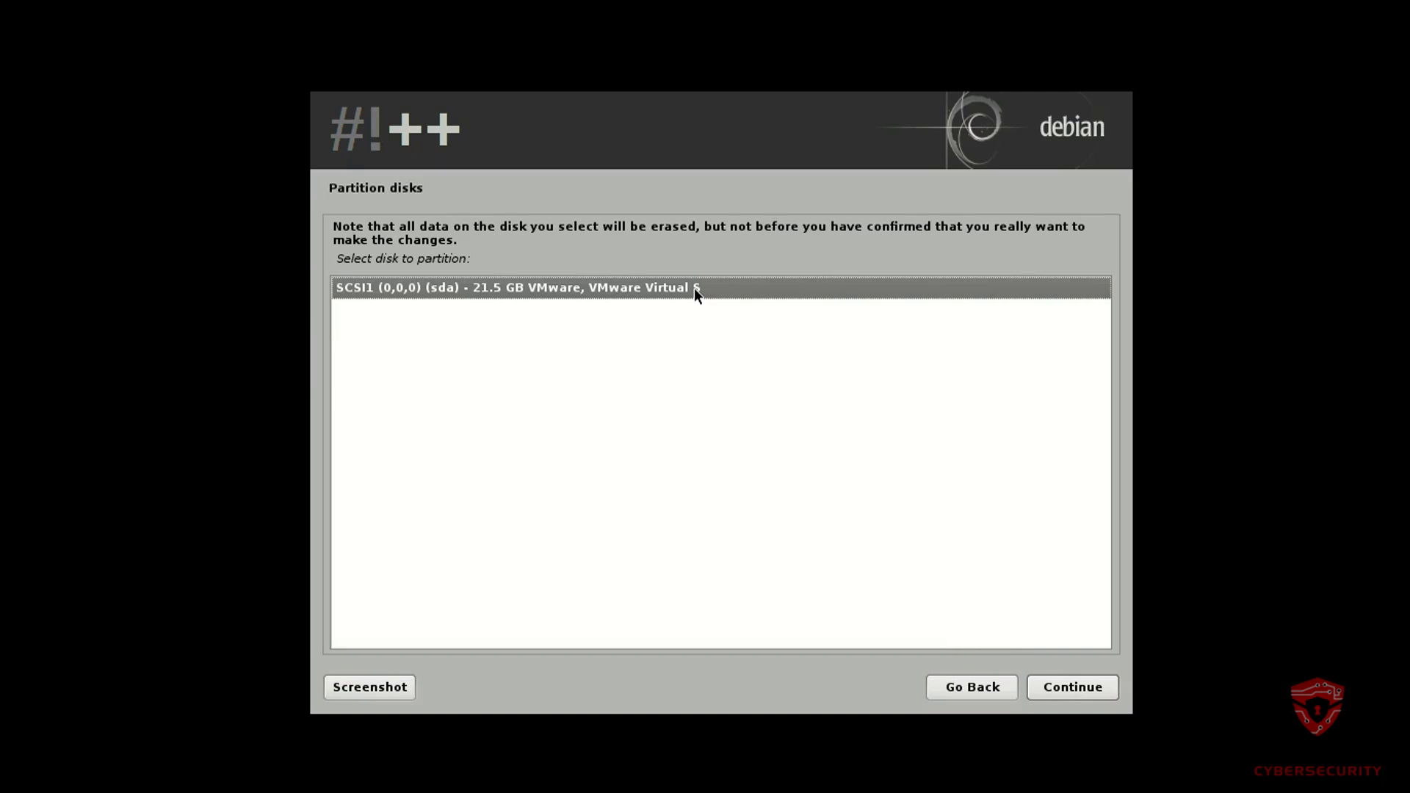
click(1081, 684)
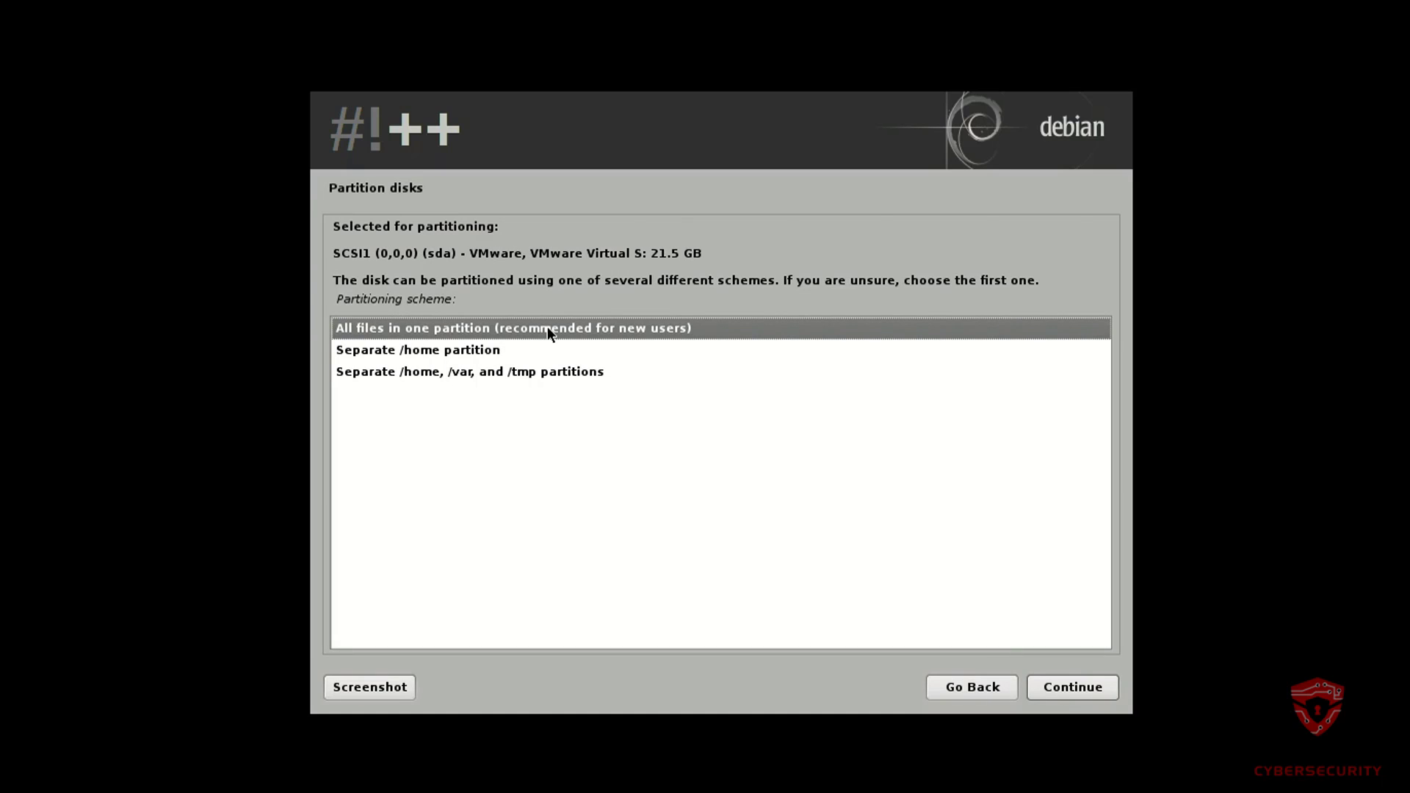
click(1059, 685)
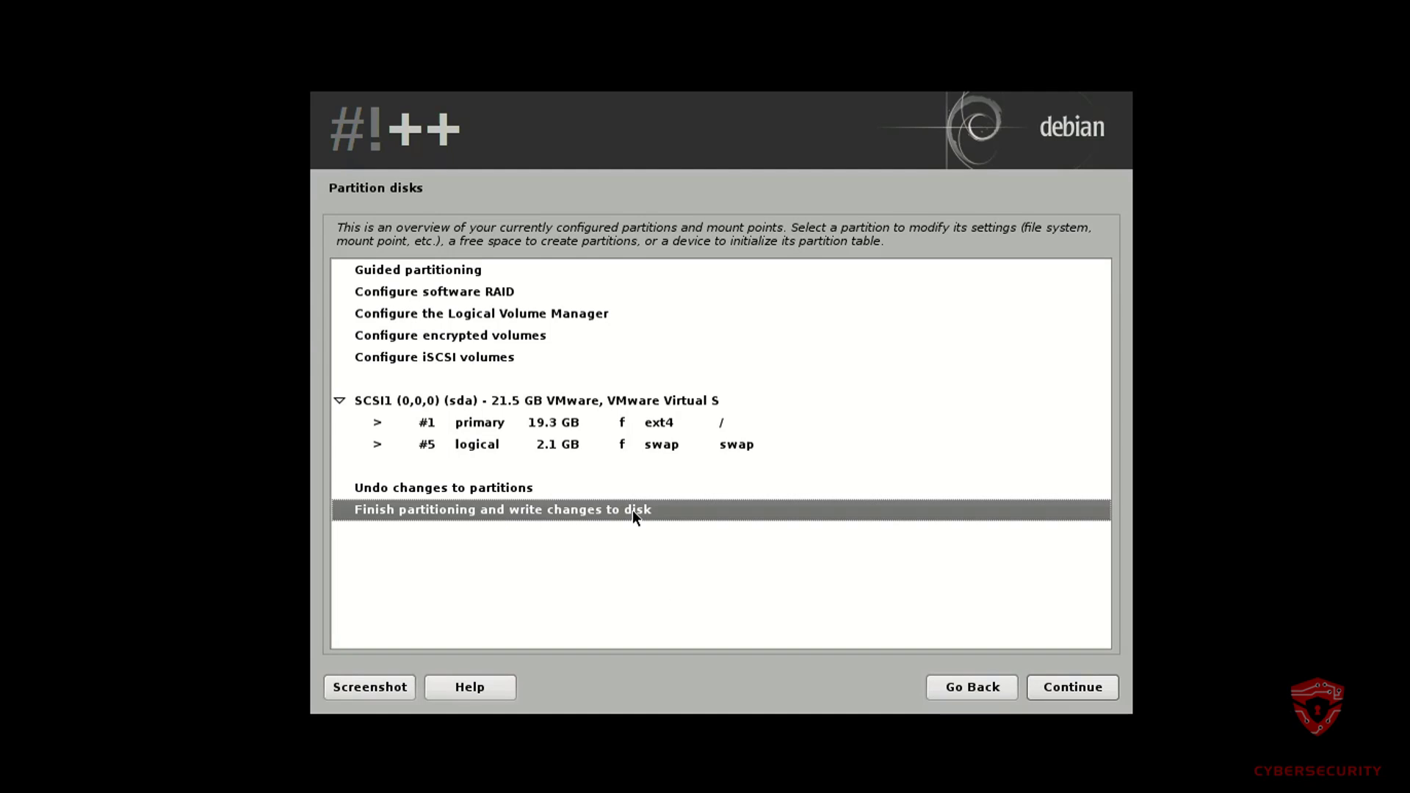
Finish partitioning and agree to write the changes to the disk.
click(1060, 683)
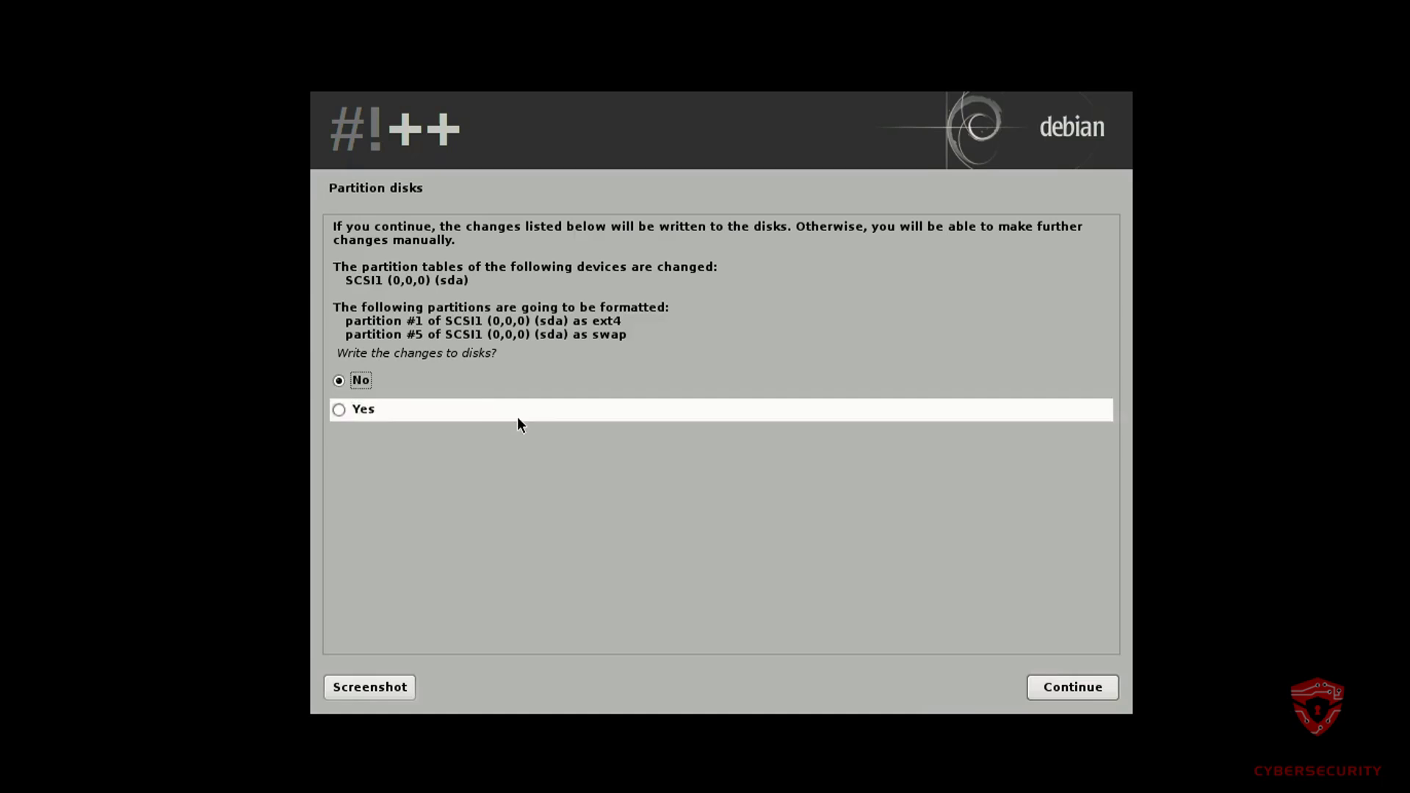
click(382, 408)
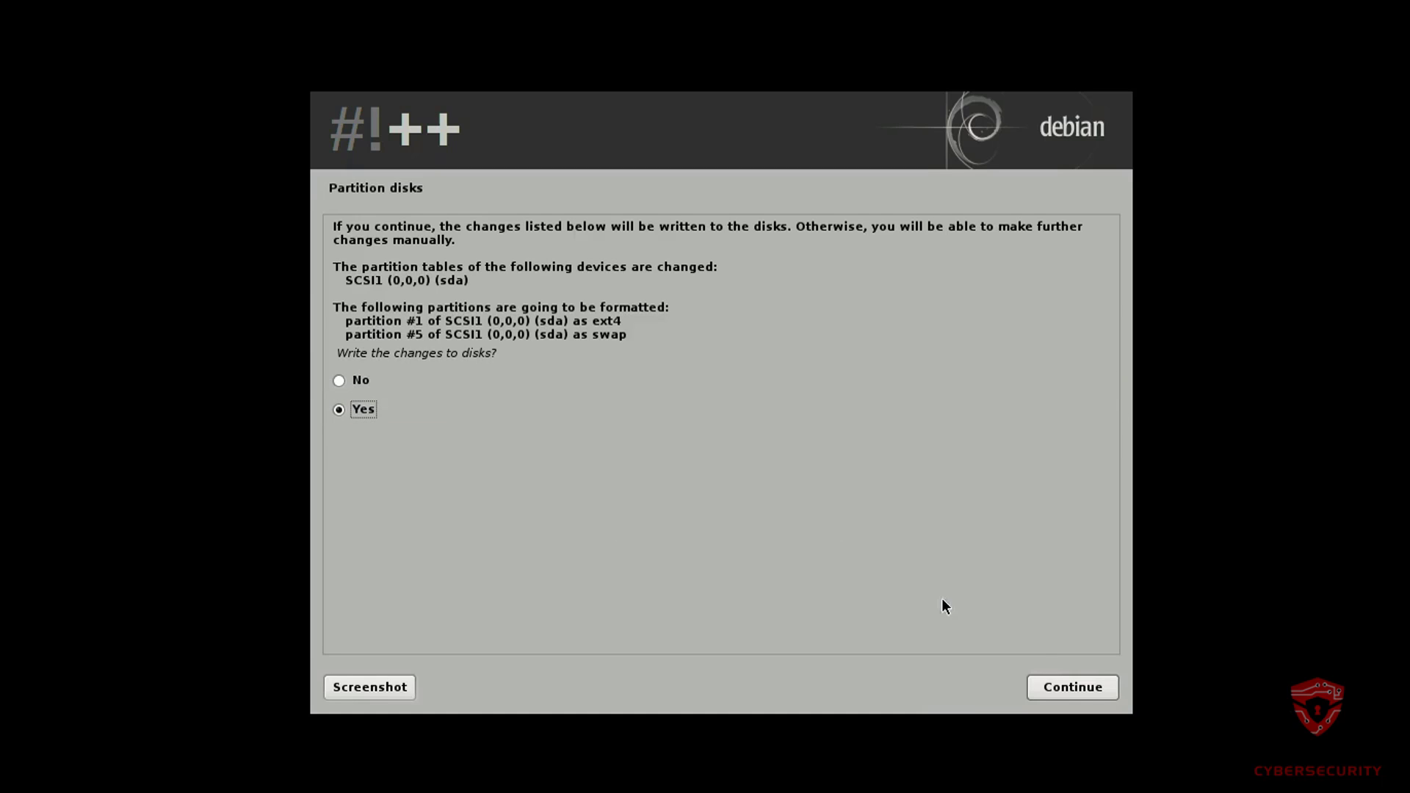
click(1051, 677)
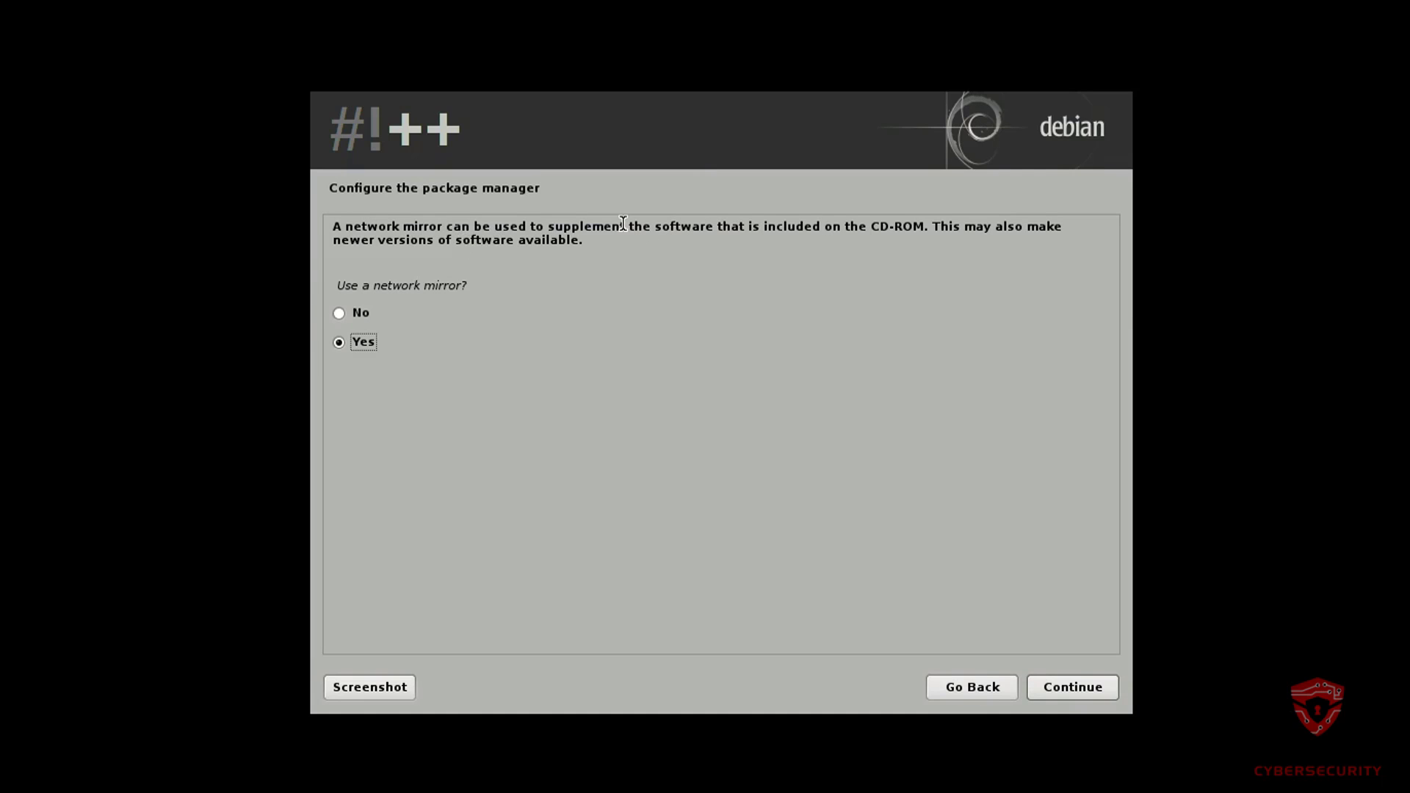
Decline the network mirror and install the GRUB boot loader to the master boot record of /dev/sda.
click(395, 315)
click(1062, 686)
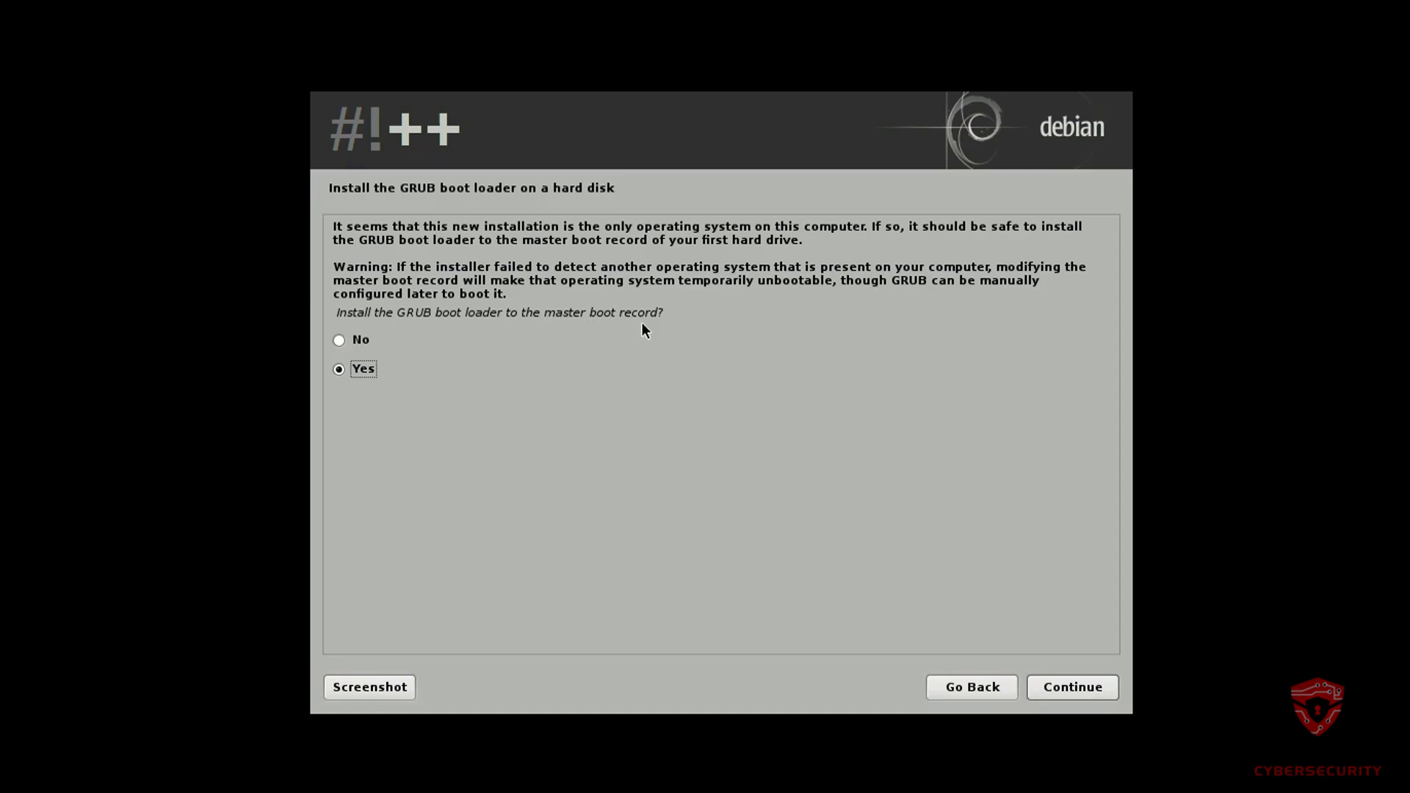
click(1083, 688)
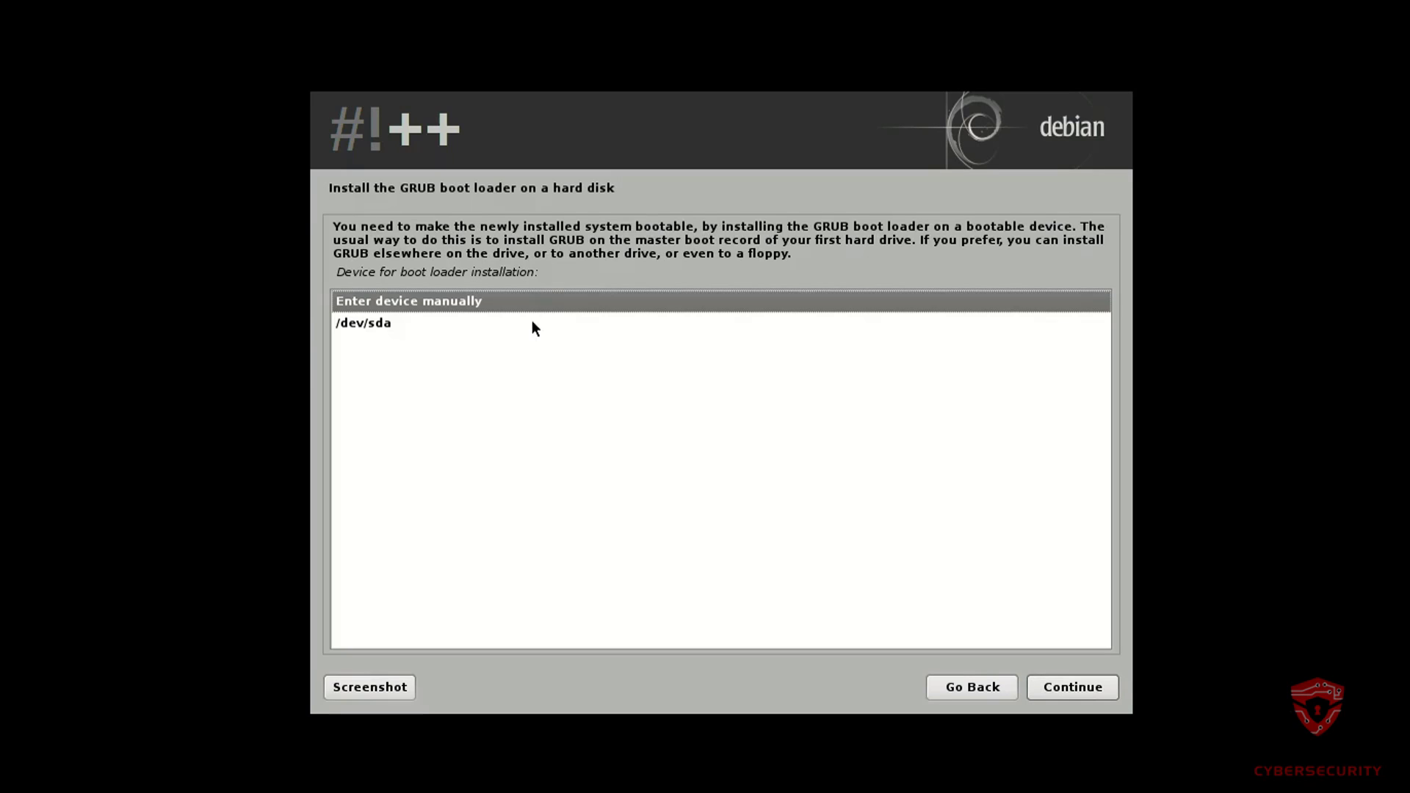
click(503, 323)
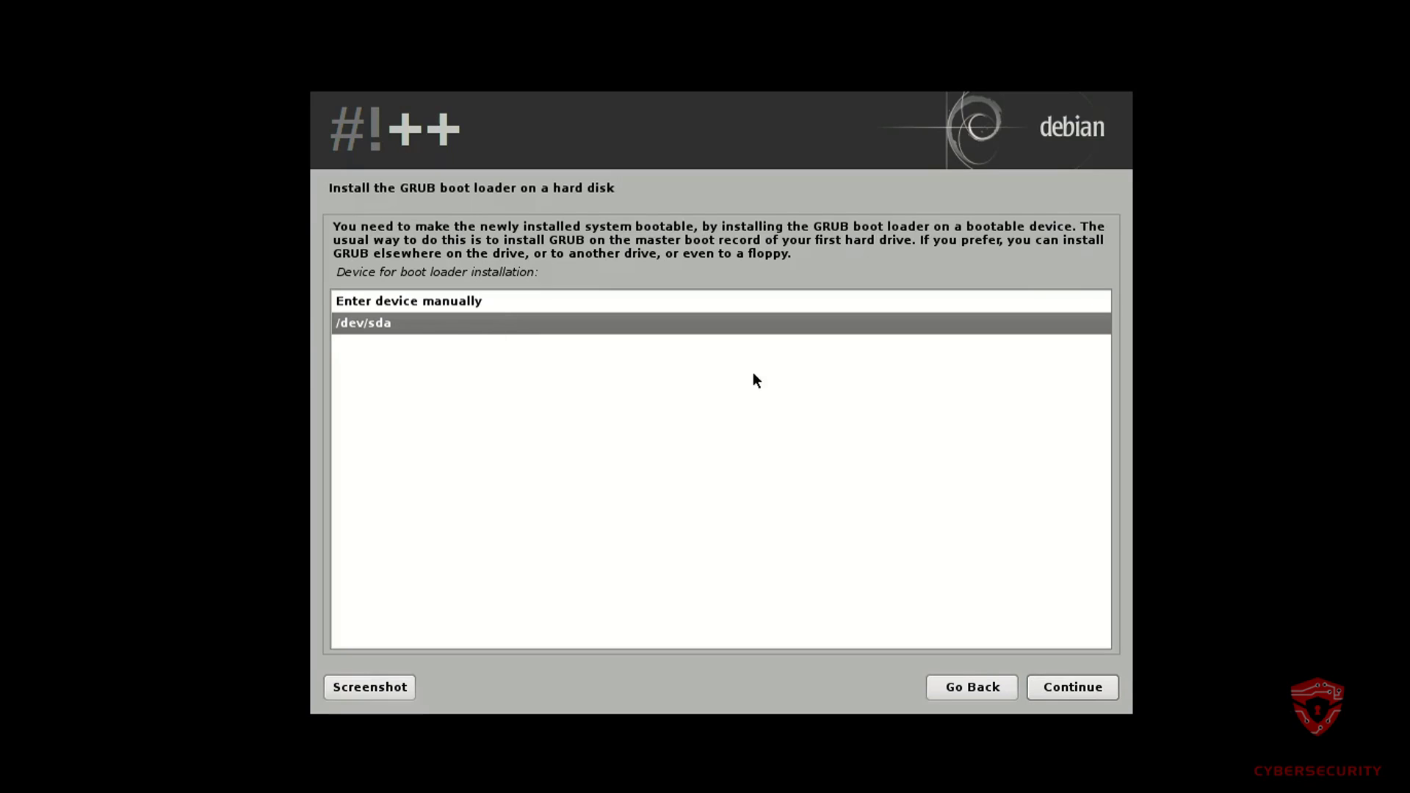
click(1089, 691)
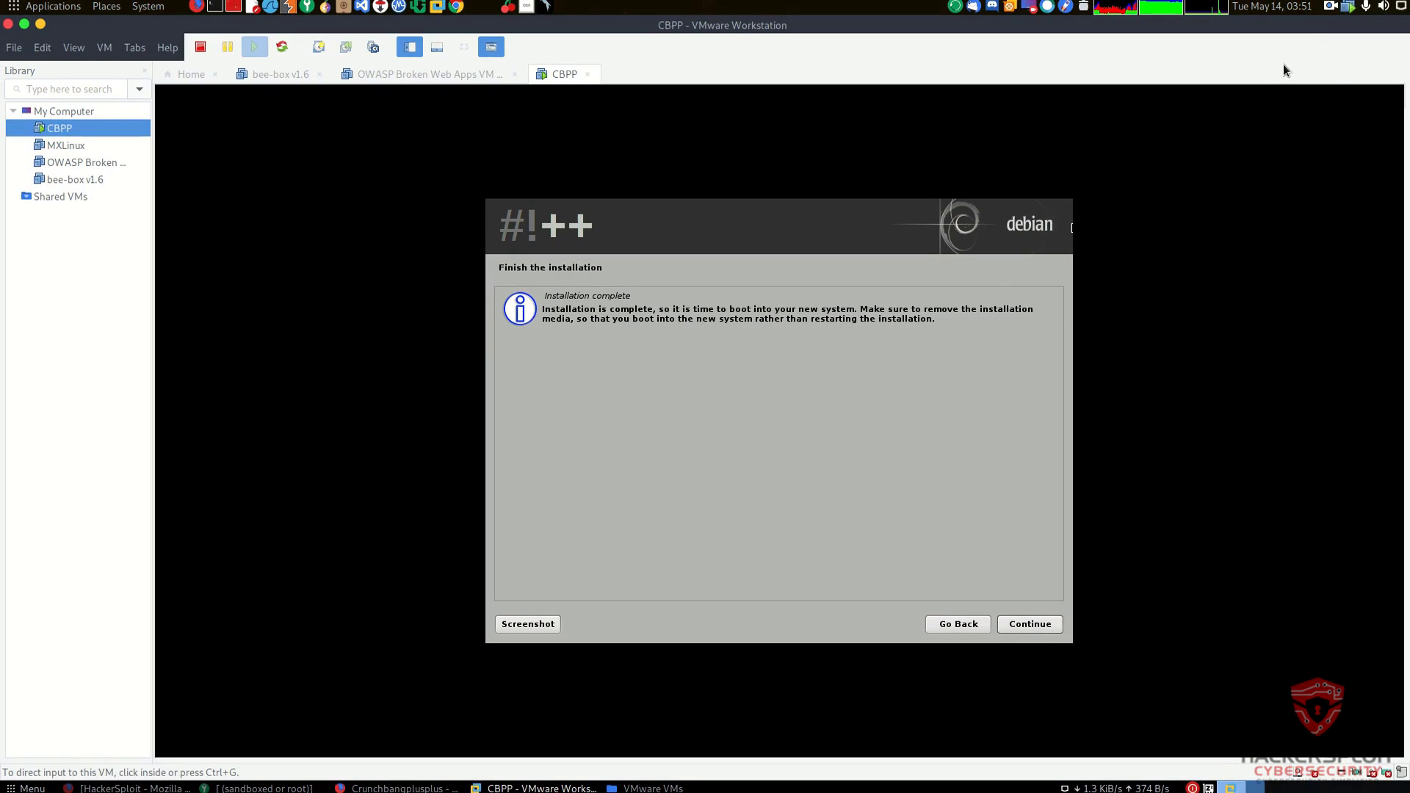
click(1330, 7)
click(1315, 48)
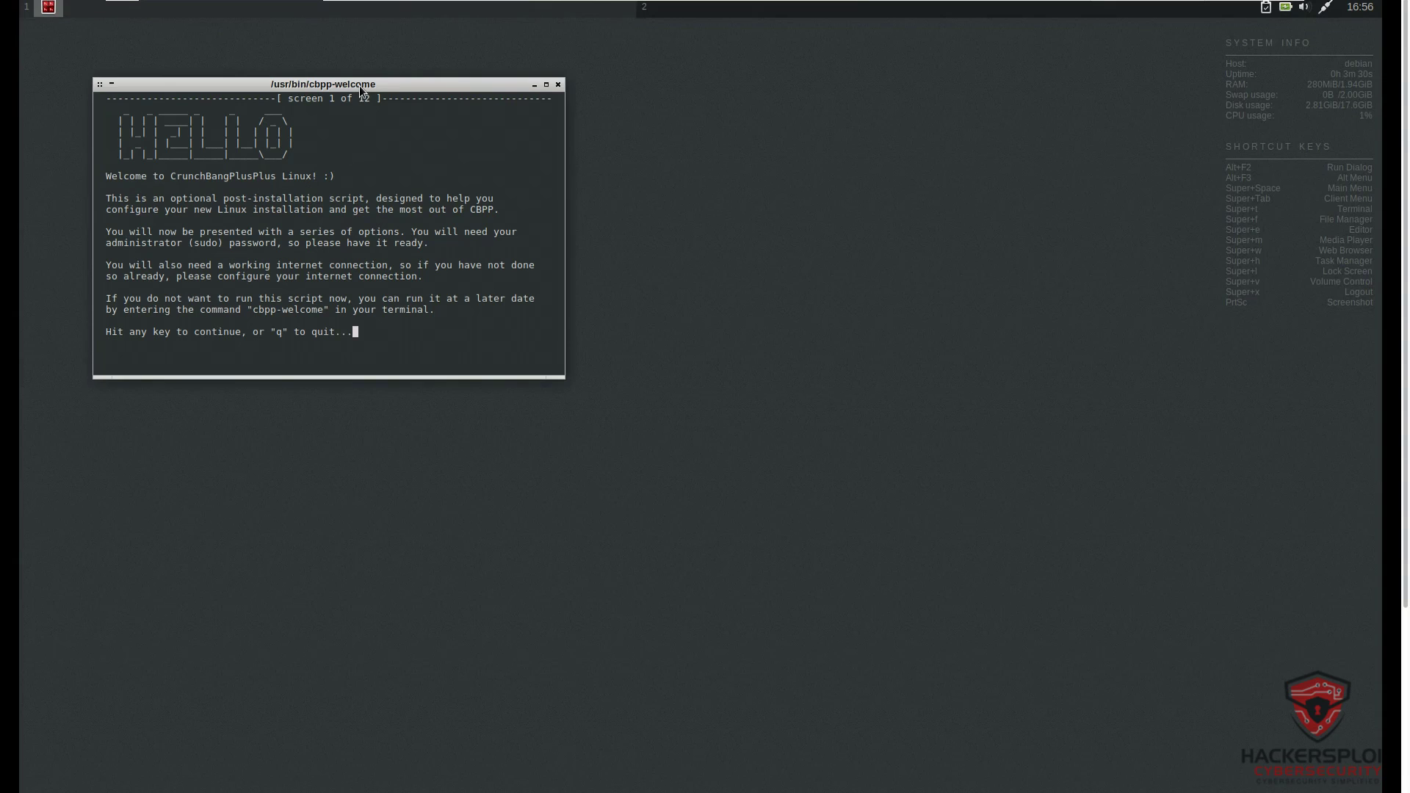
Move the cbpp-welcome terminal window closer to the middle of the desktop.
drag(359, 85, 561, 121)
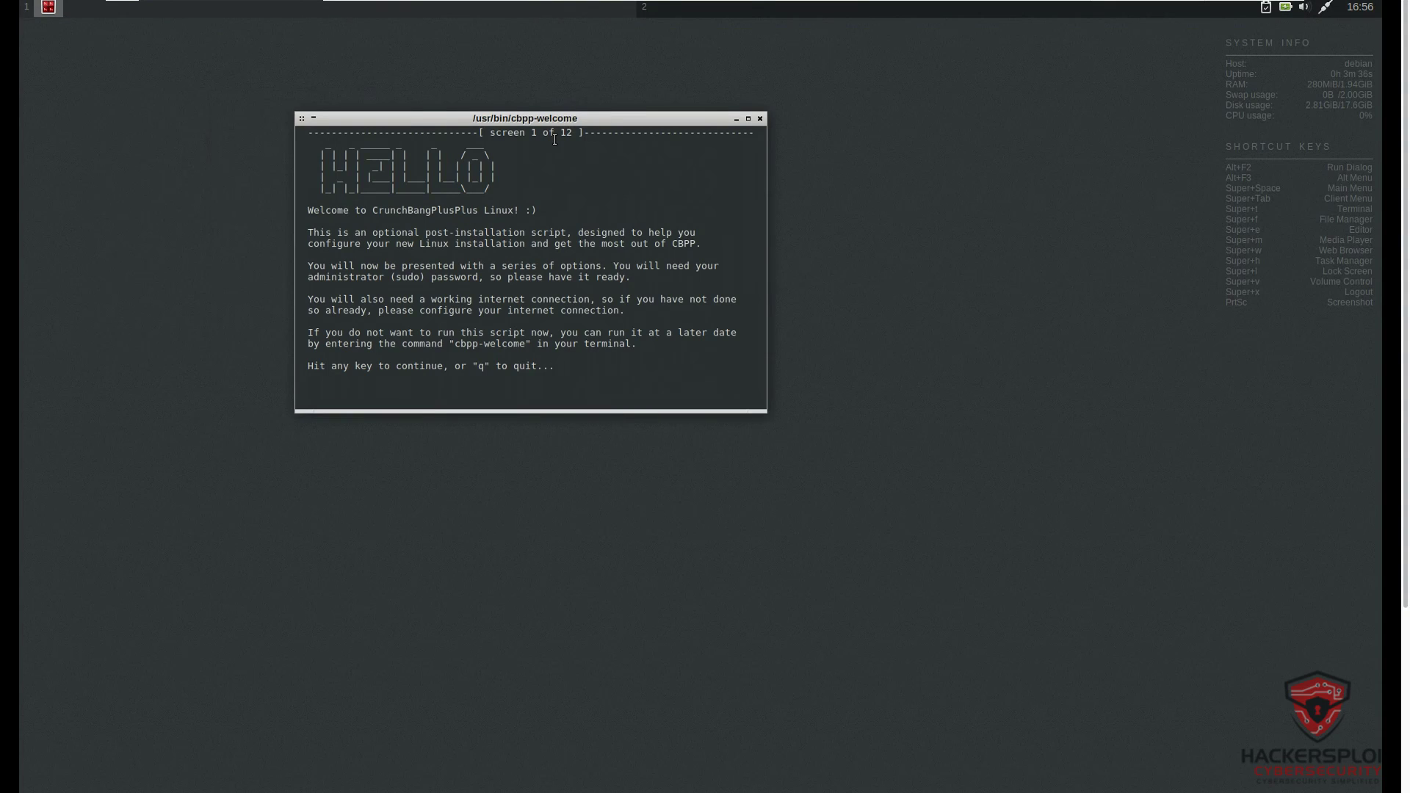
drag(561, 119, 605, 130)
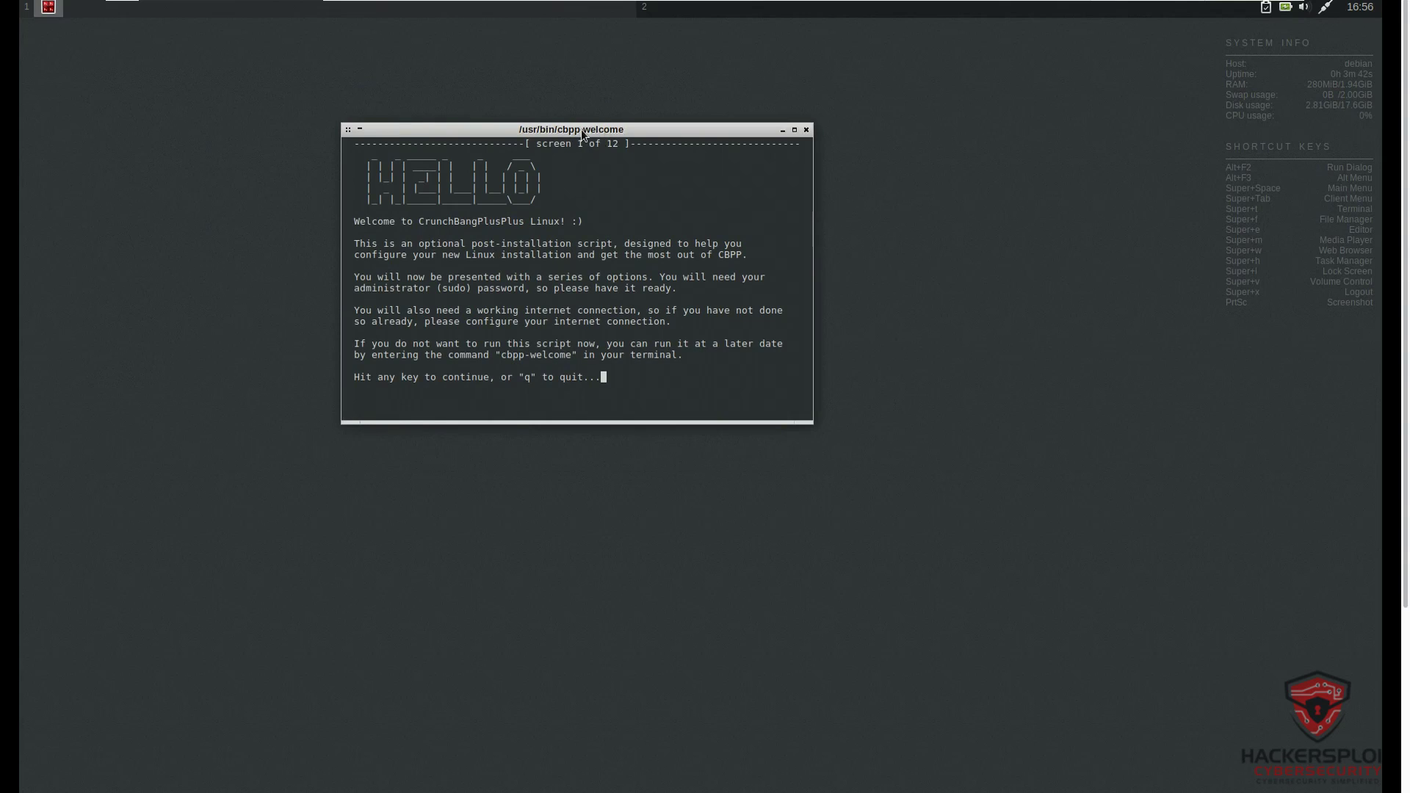
drag(628, 126, 592, 146)
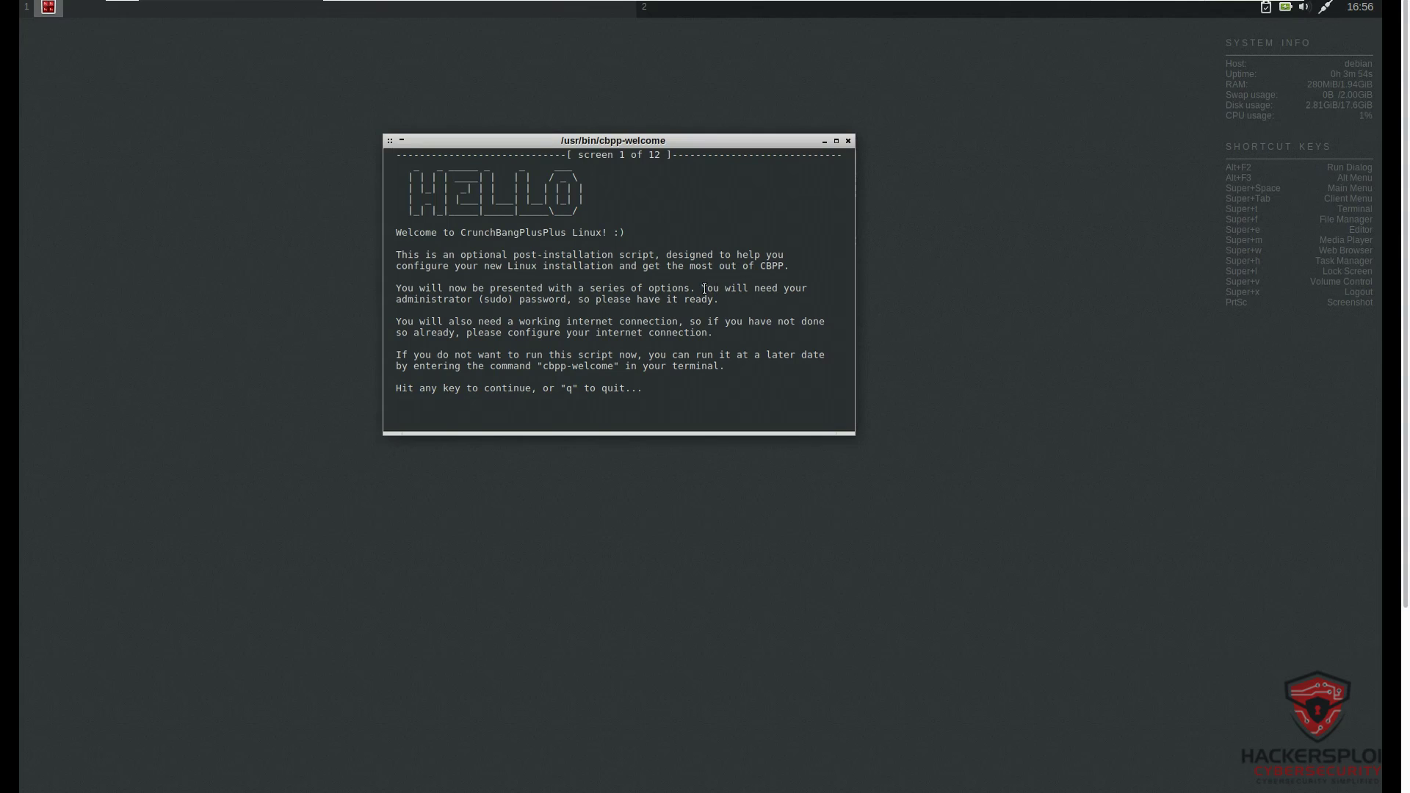
Read the welcome script's introduction, continue past its first screen and enlarge the terminal text.
drag(705, 288, 768, 301)
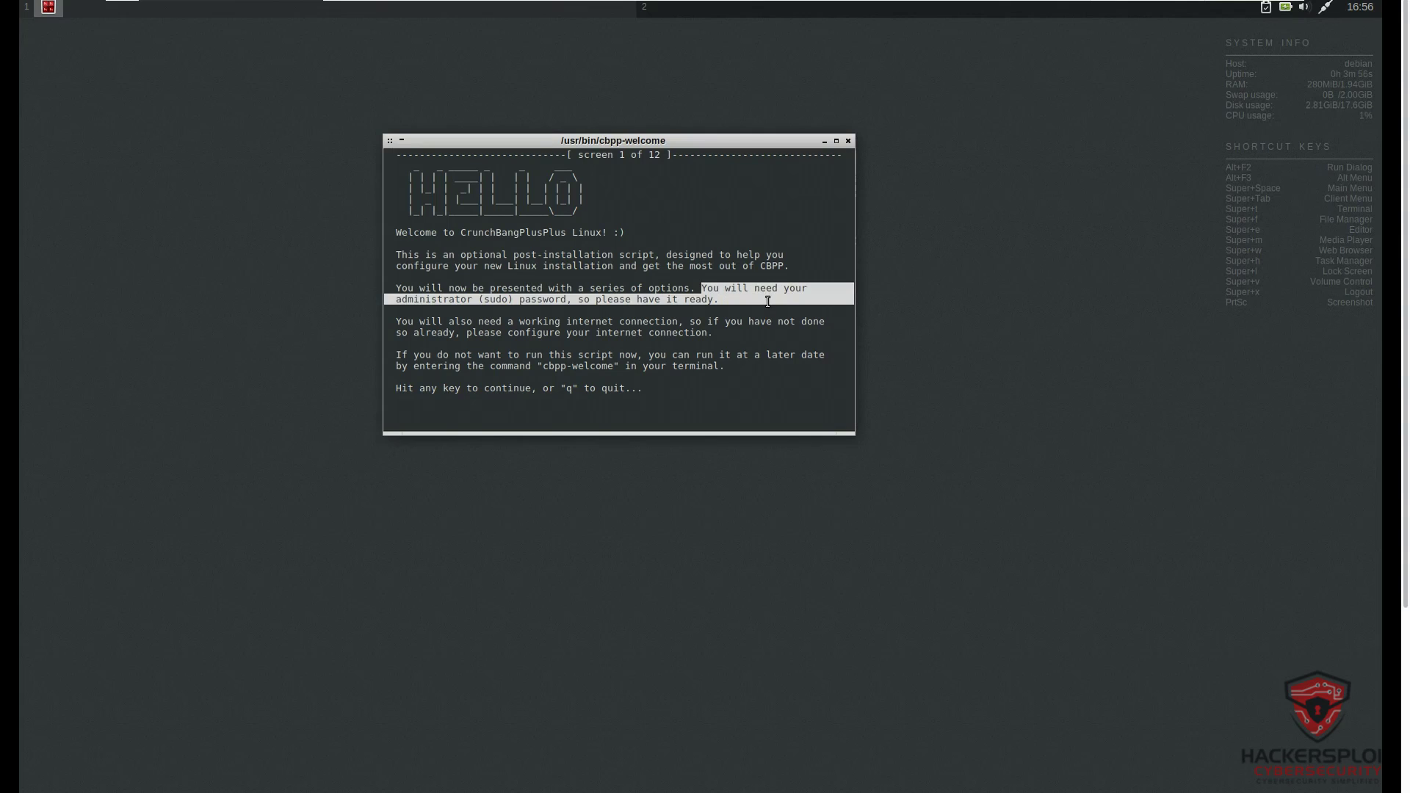
click(767, 301)
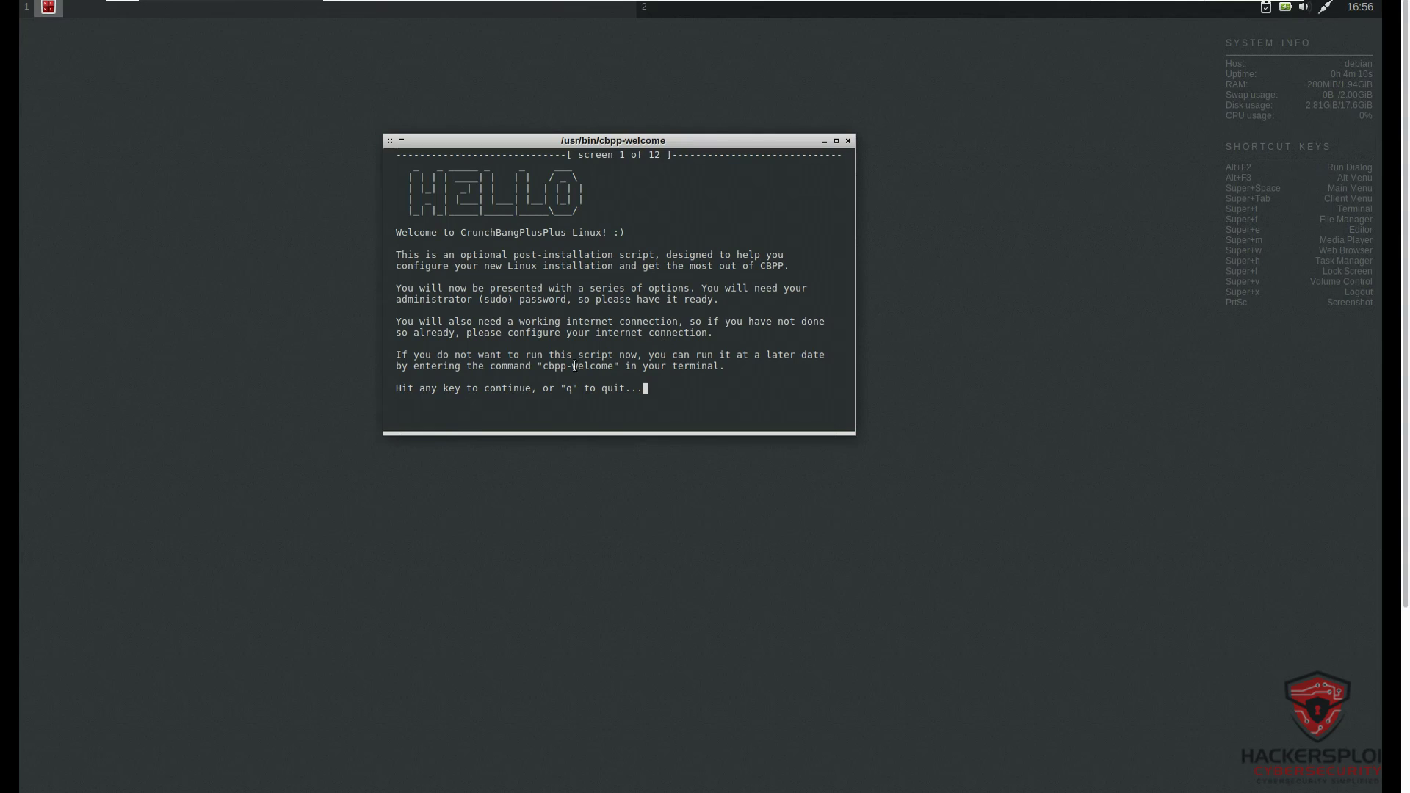
drag(542, 368, 613, 369)
click(617, 371)
key(Return)
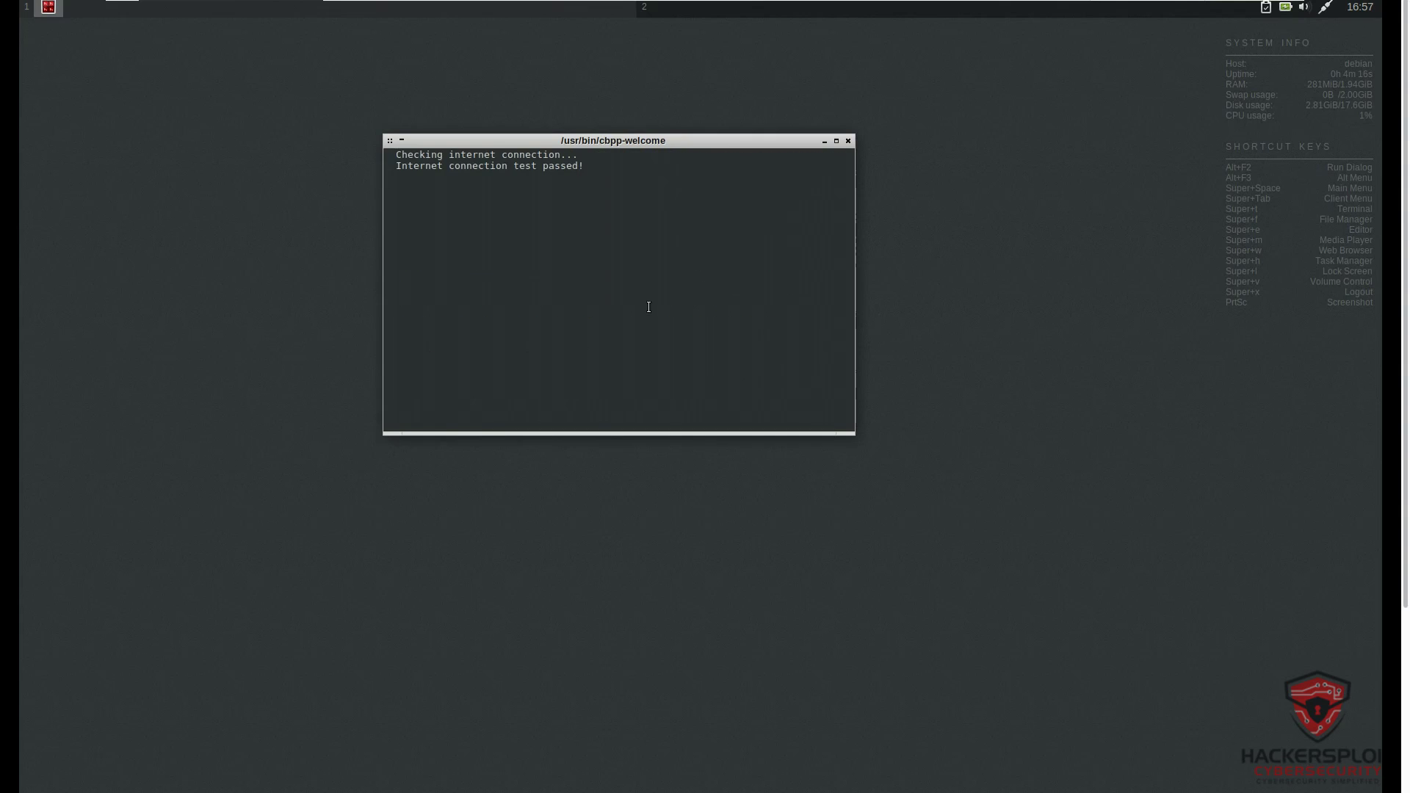
key(ctrl+plus)
key(ctrl+plus)
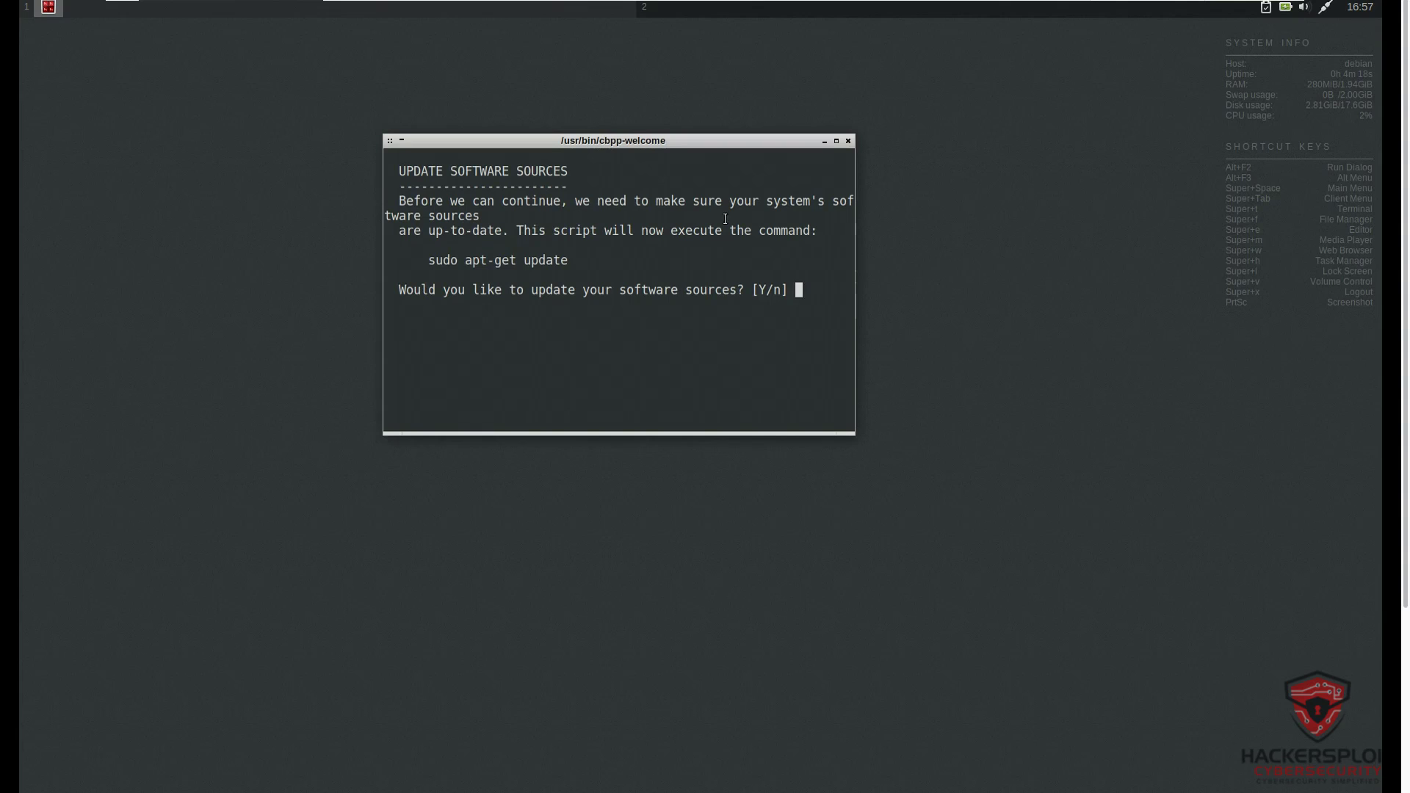
Maximize the cbpp-welcome terminal, agree to update the software sources and enter the account's sudo password.
click(836, 141)
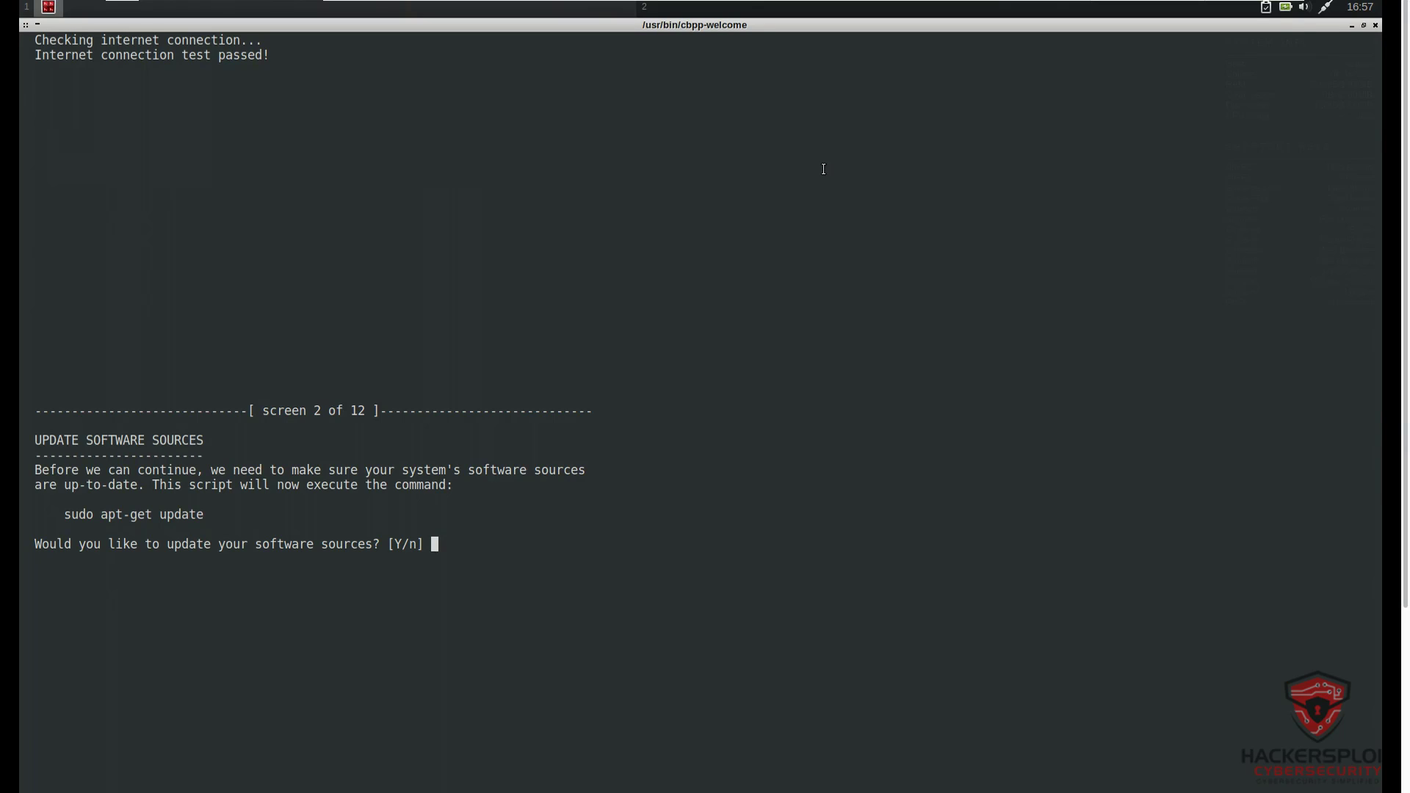
text(Y)
key(Return)
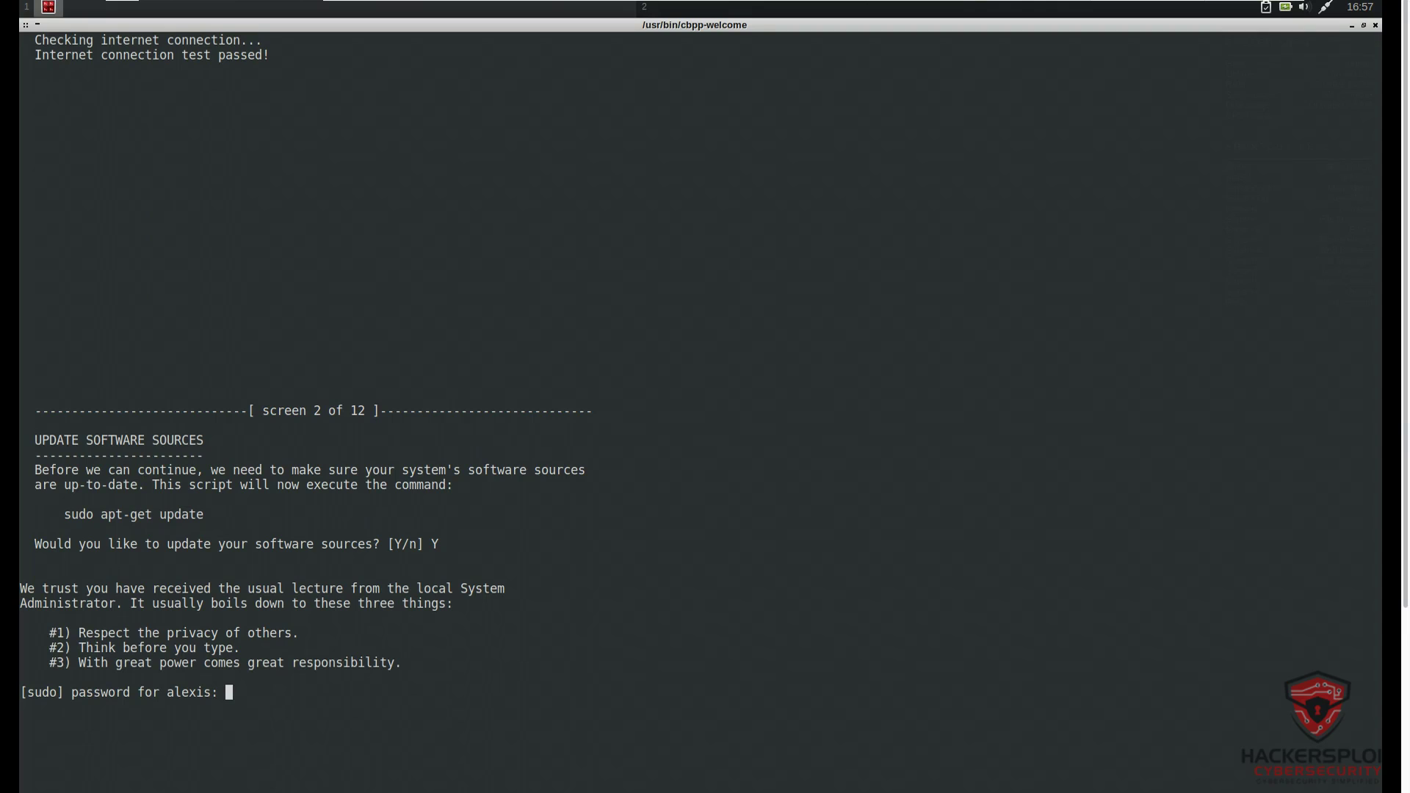
key(Return)
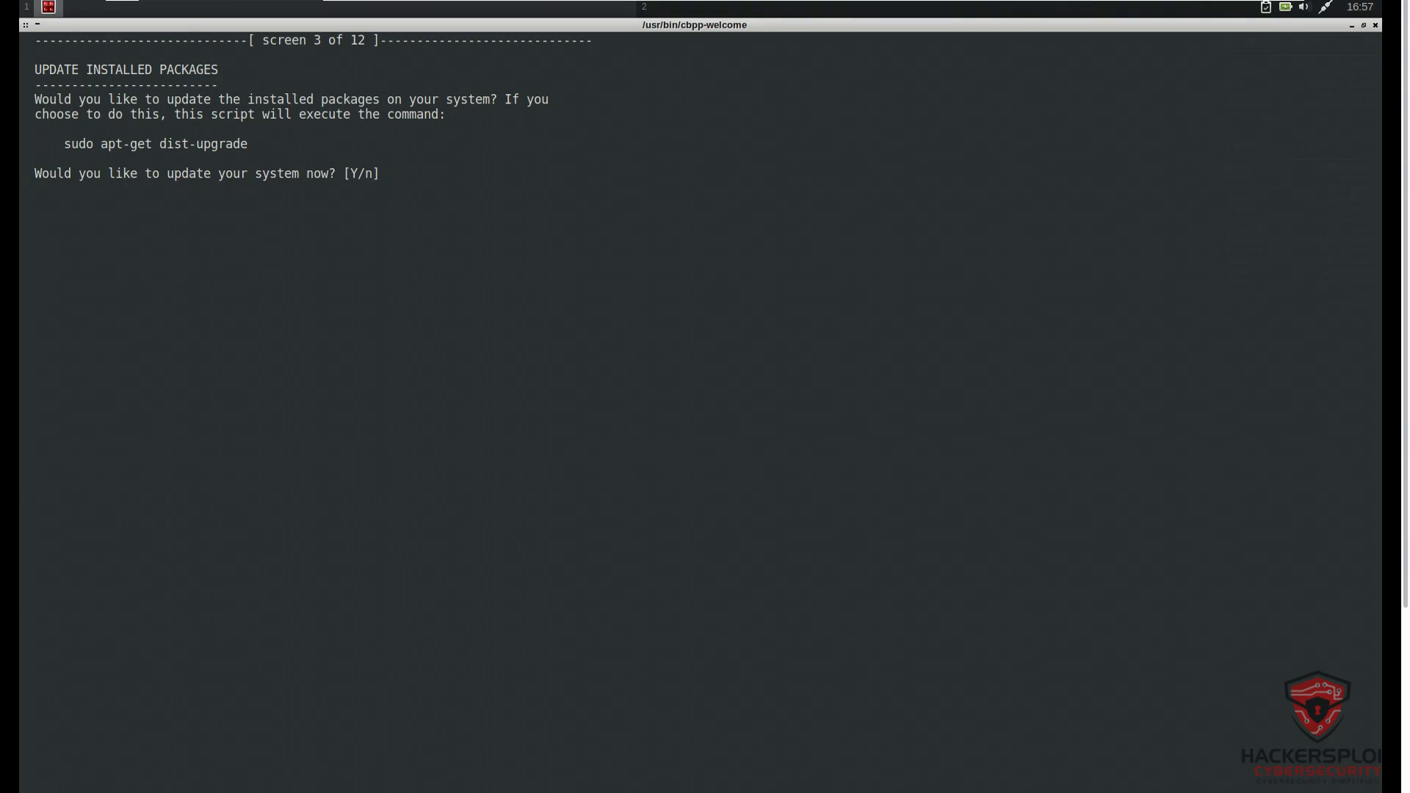
Decline updating the installed packages and adding printer support.
text(n)
key(Return)
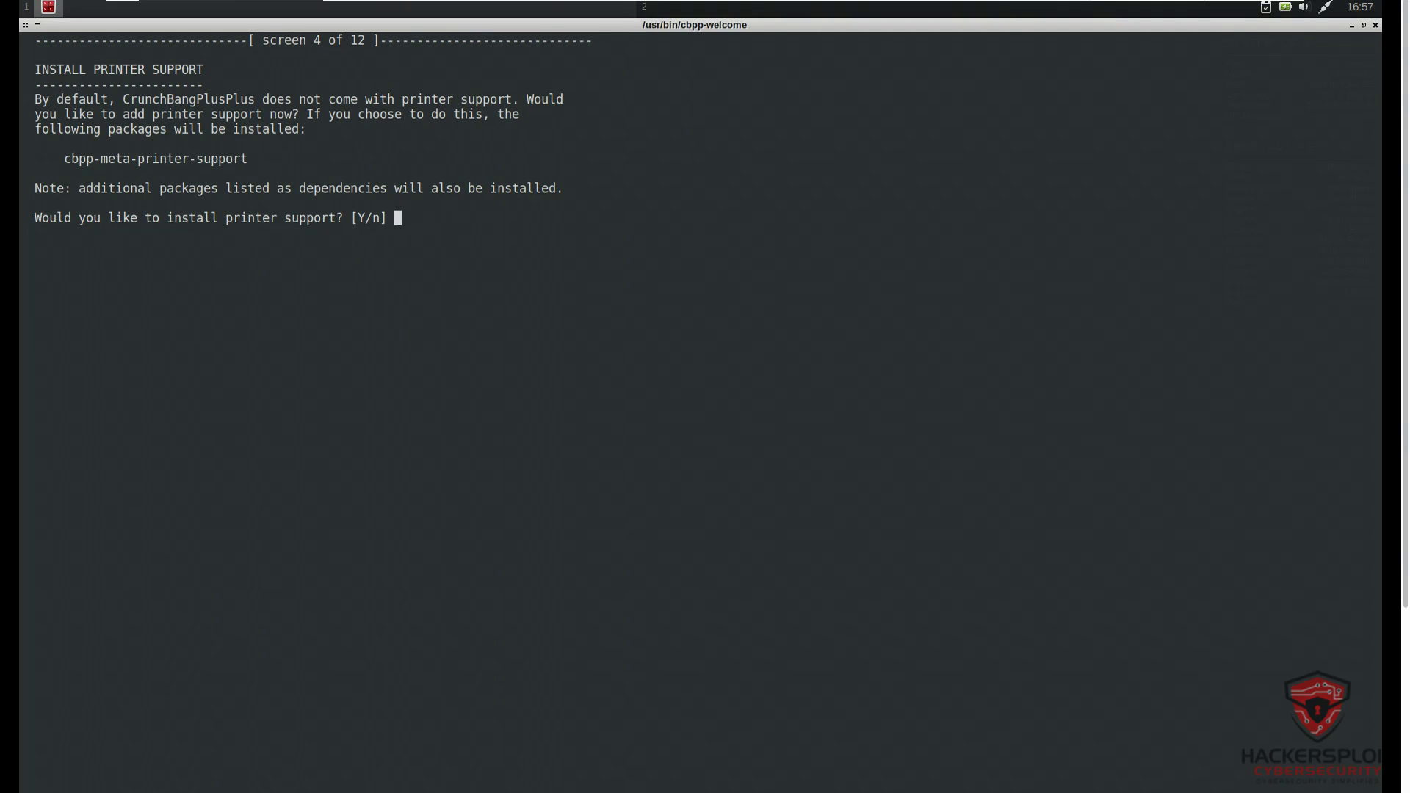
text(n)
key(Return)
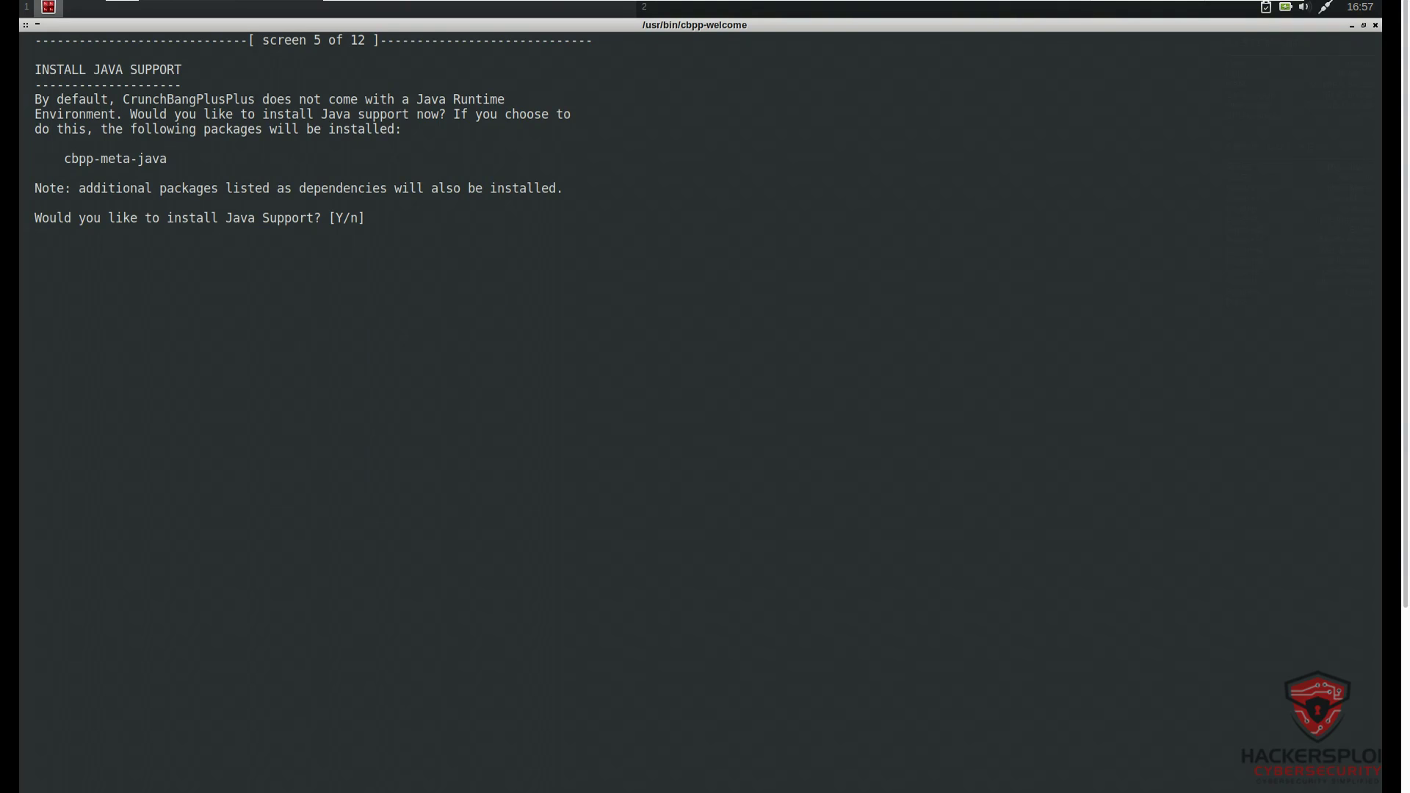
Decline installing Java support and LibreOffice.
text(n)
key(Return)
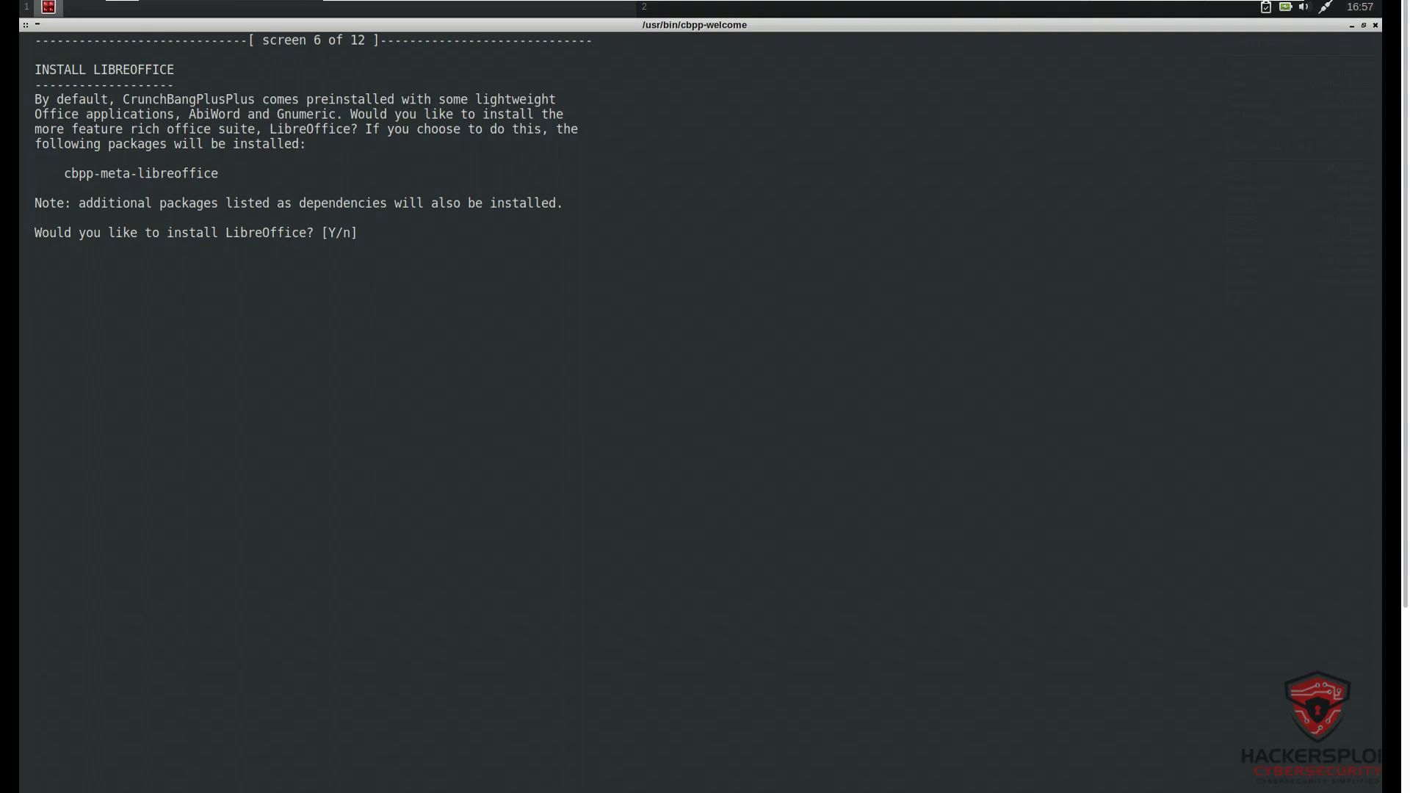
text(n)
key(Return)
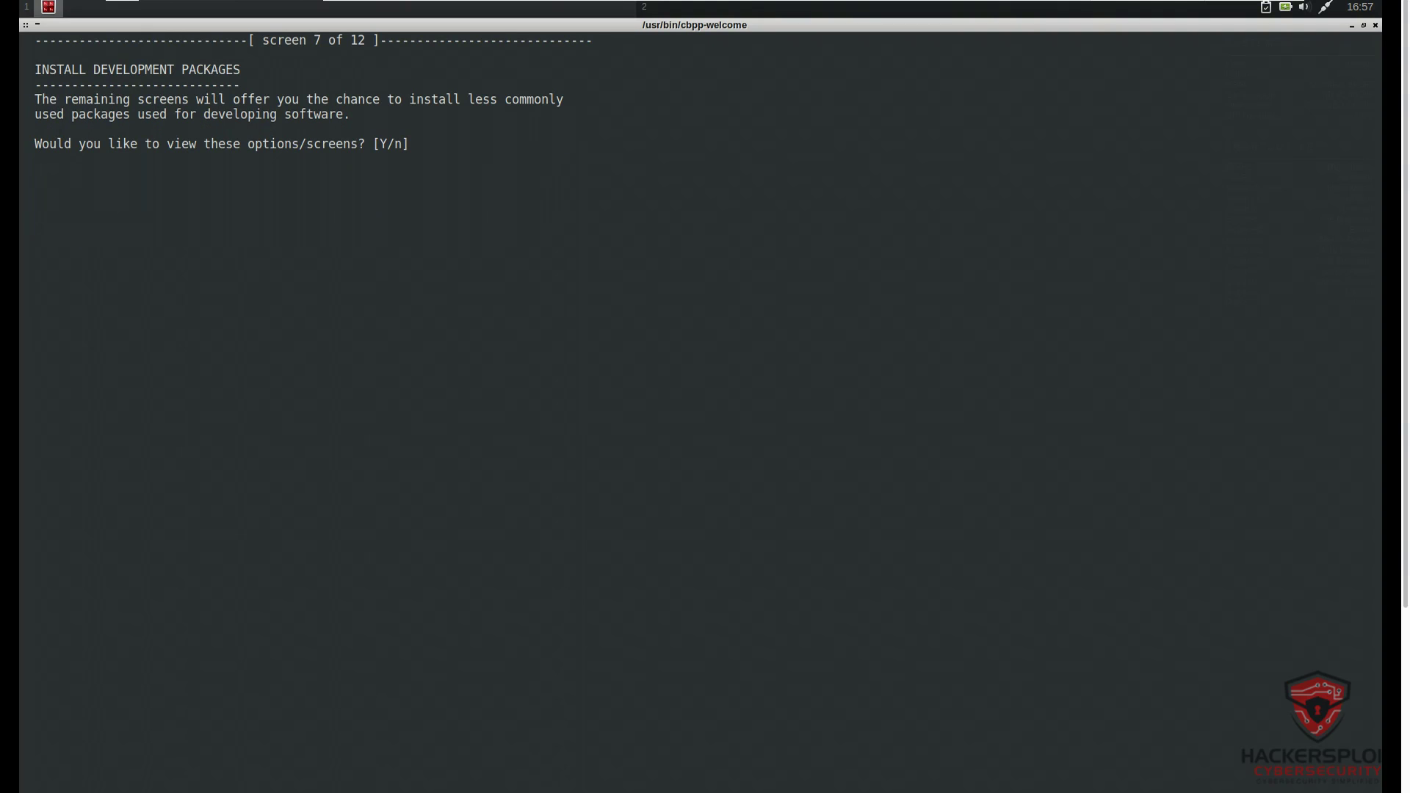
Skip the development package screens and exit the finished welcome script.
text(n)
key(Return)
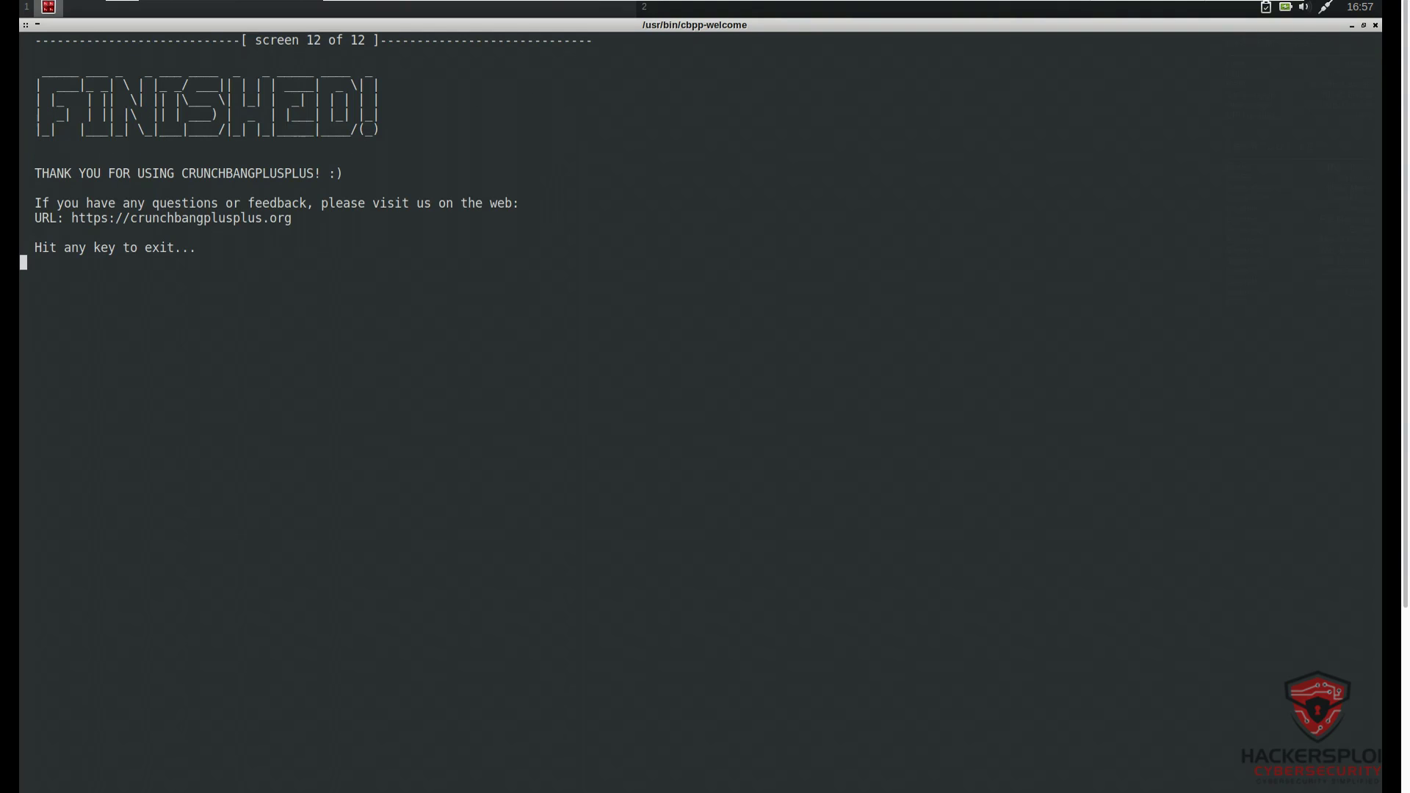
key(Return)
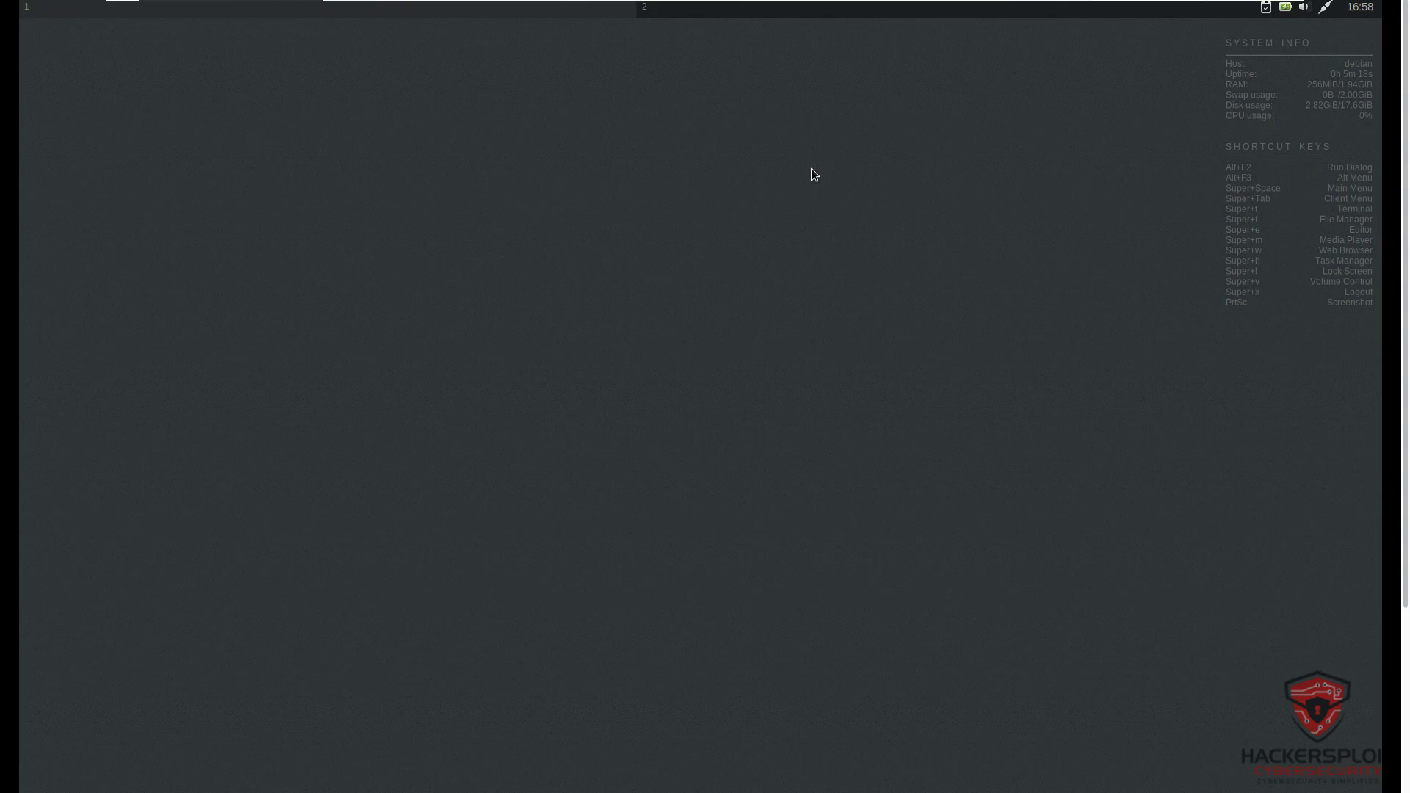
Look over the desktop's main menu and the Run Program prompt, closing the prompt without running anything.
mouse_move(837, 1)
right_click(622, 98)
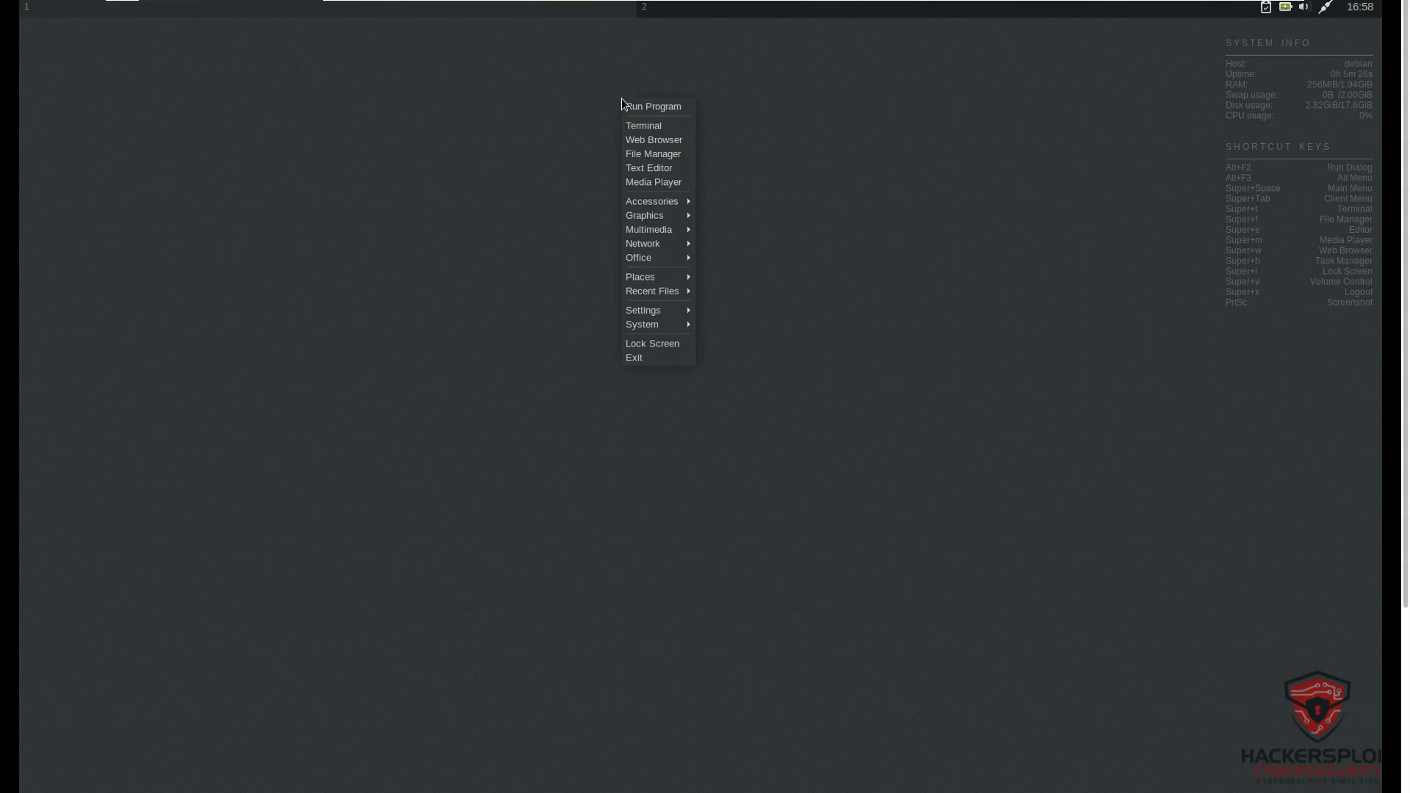
click(591, 100)
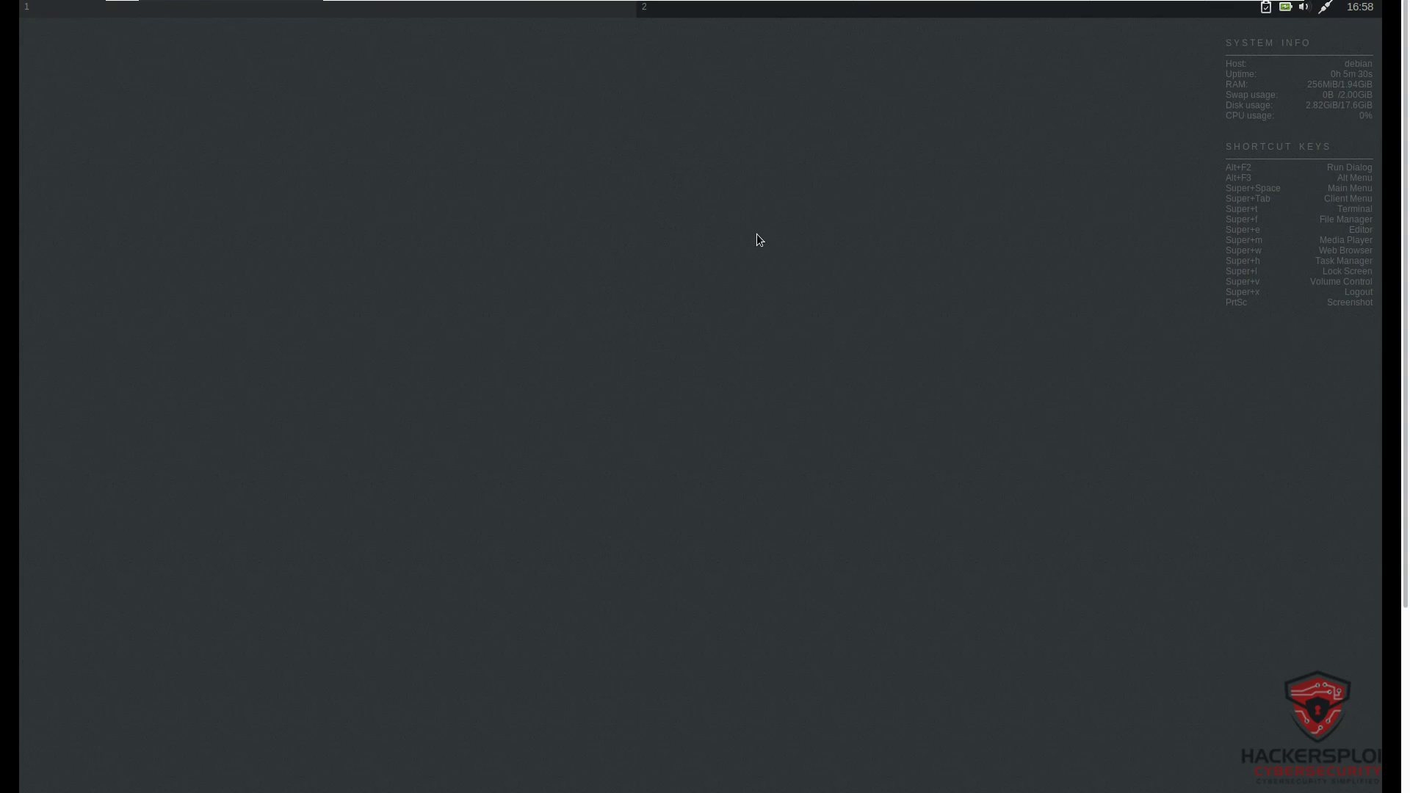
right_click(356, 199)
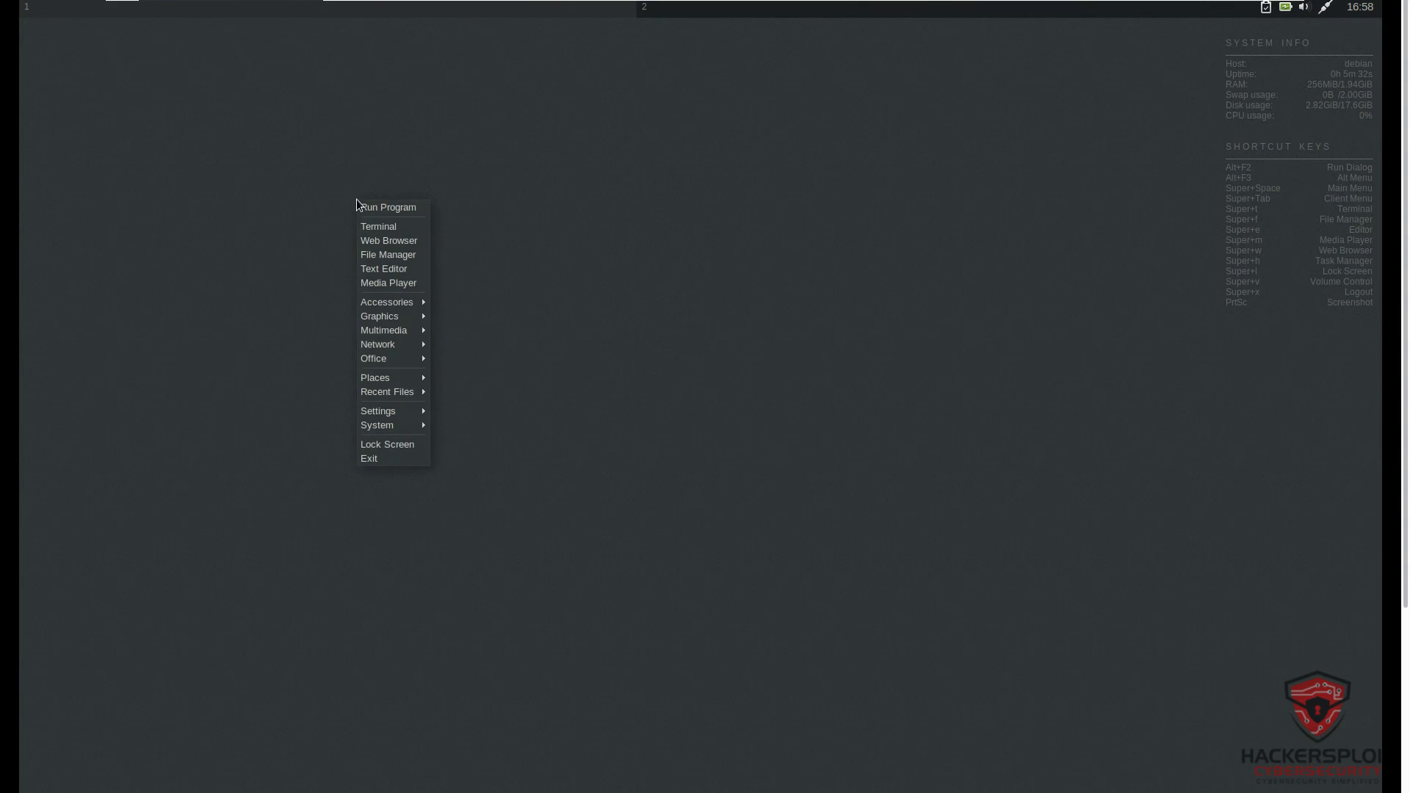
click(403, 212)
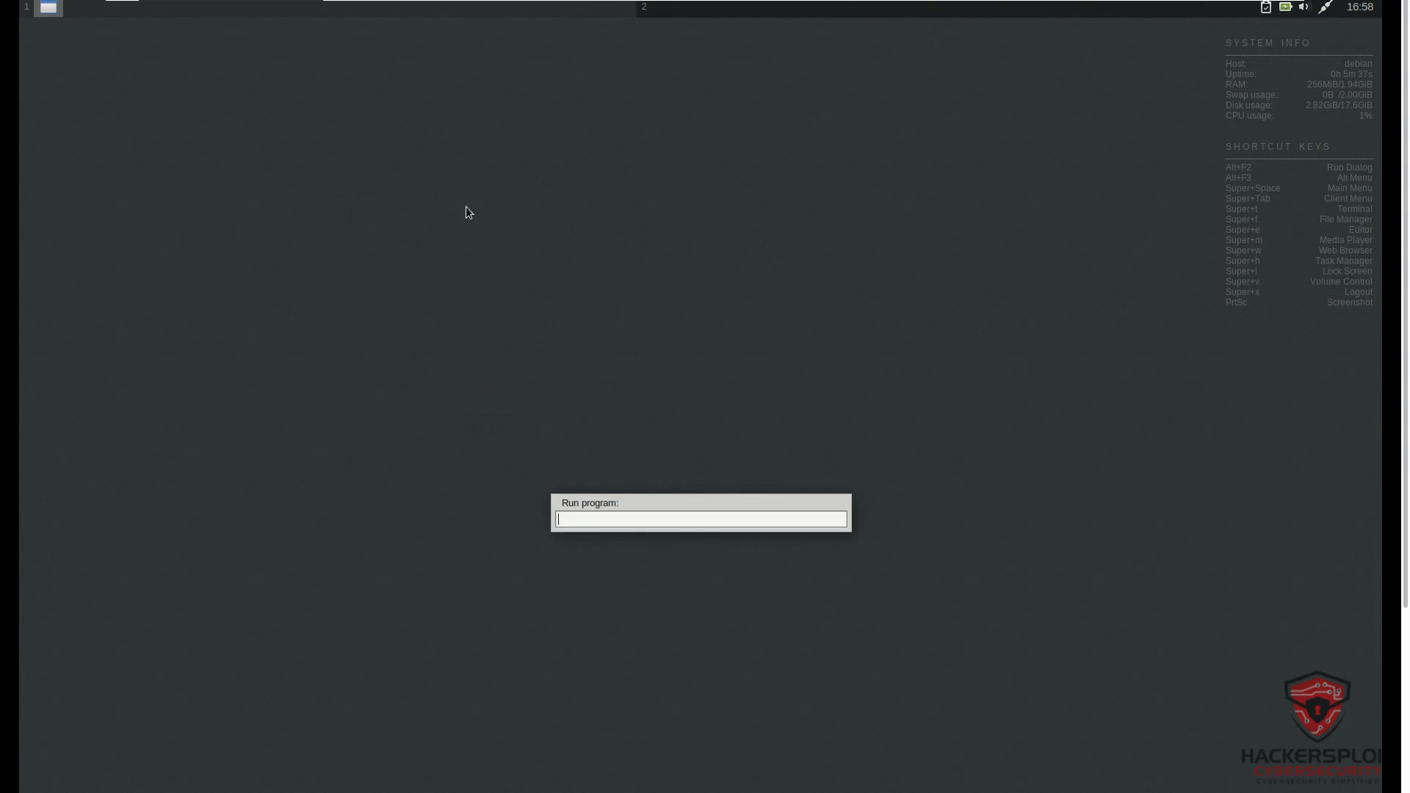
key(Escape)
Launch the htop task manager and arrange it as a taller window beside the system info display.
right_click(626, 349)
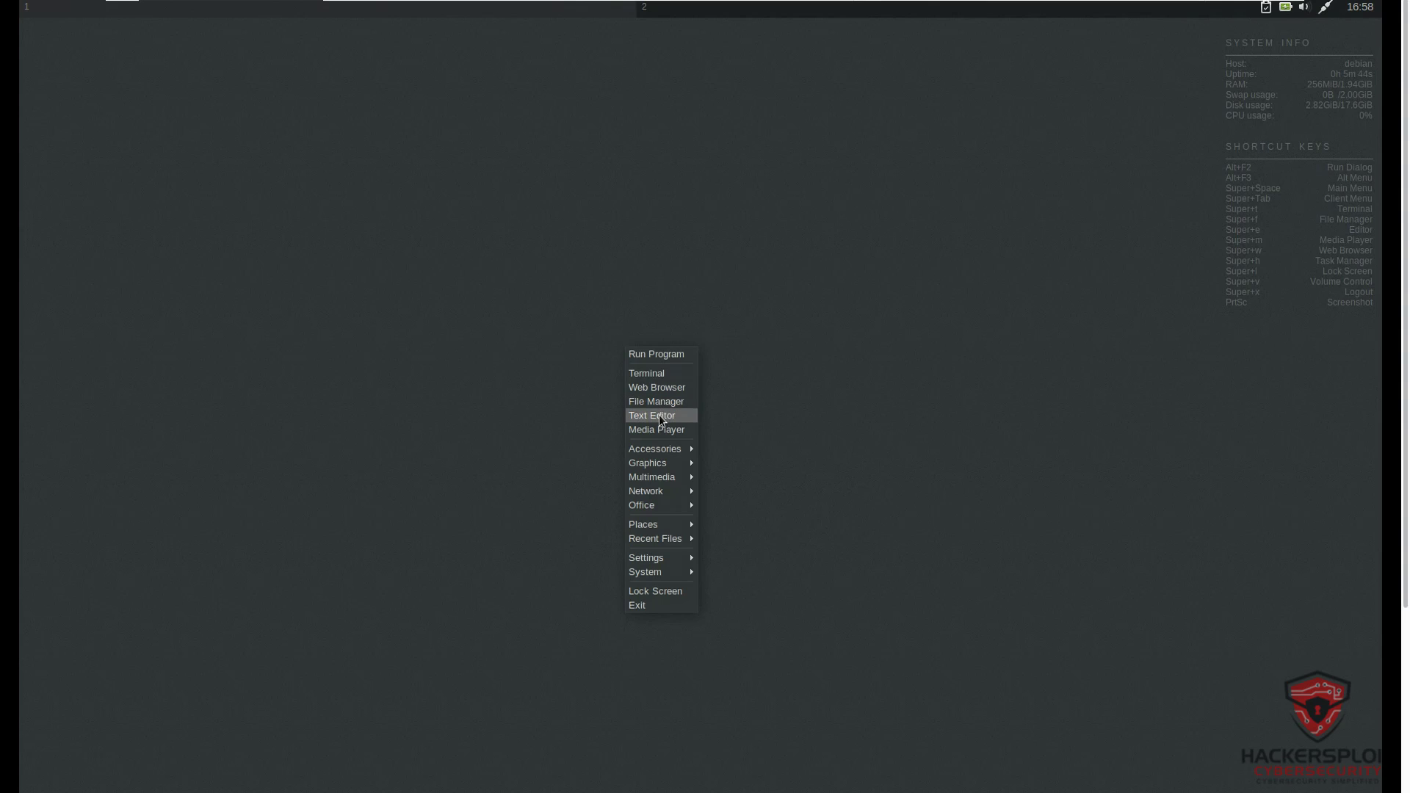
mouse_move(665, 450)
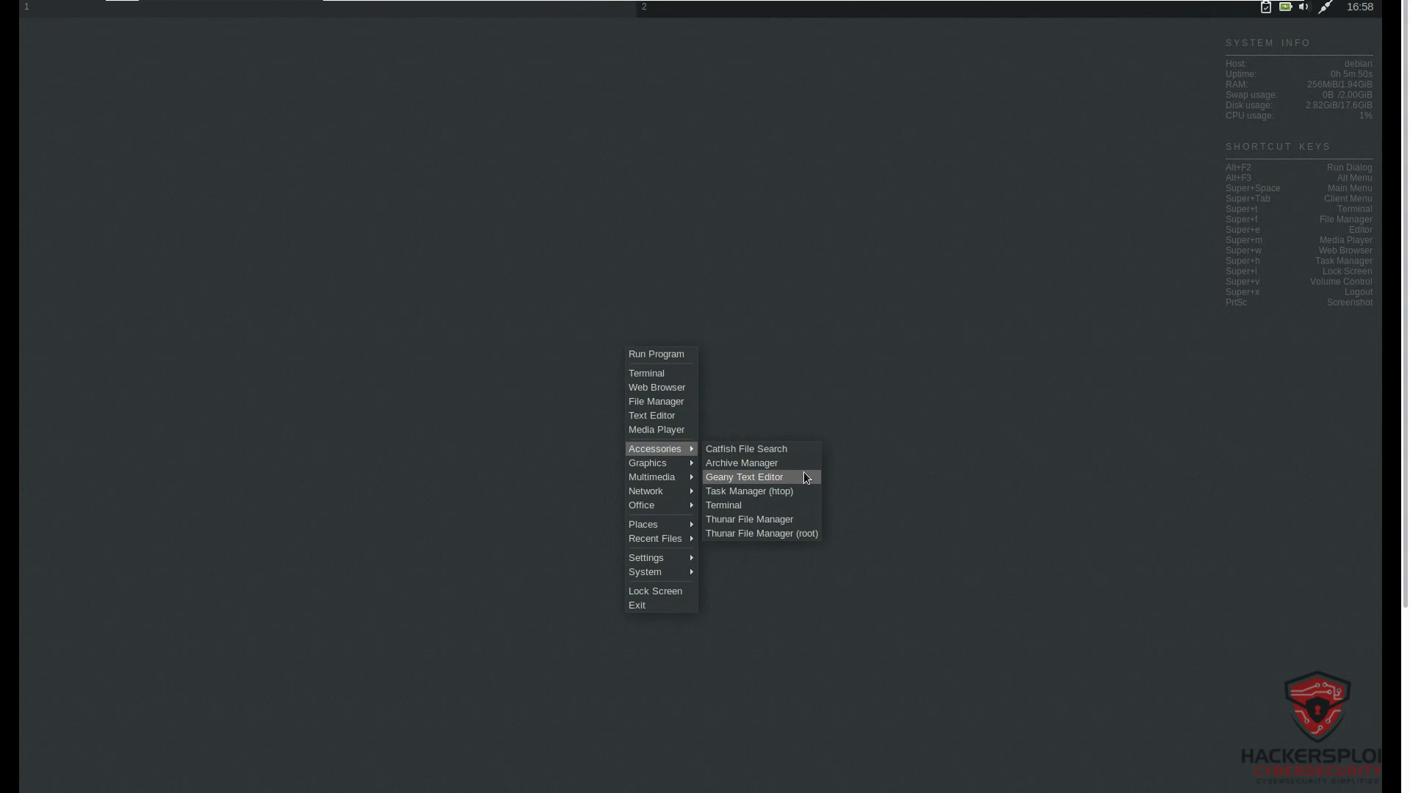
click(788, 498)
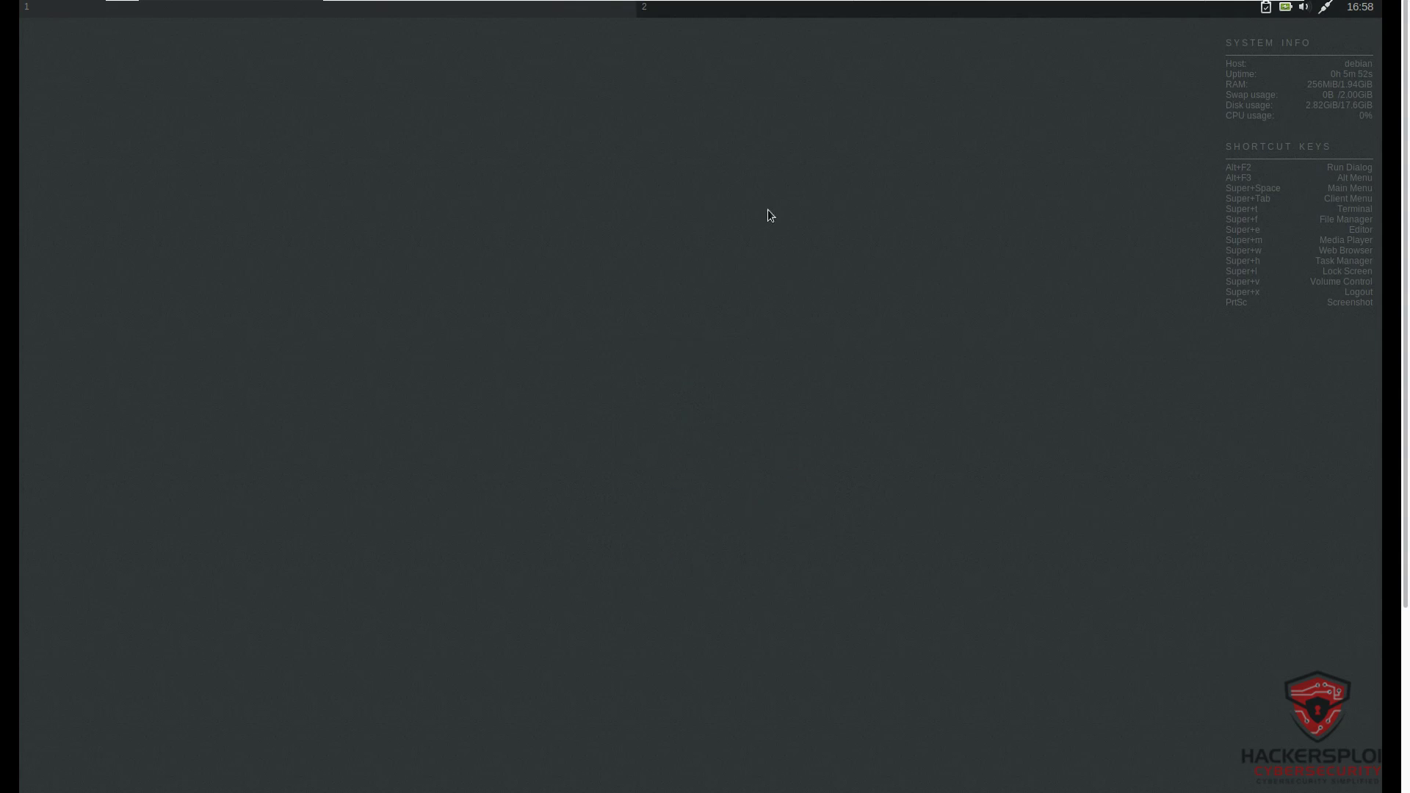
drag(704, 379, 973, 45)
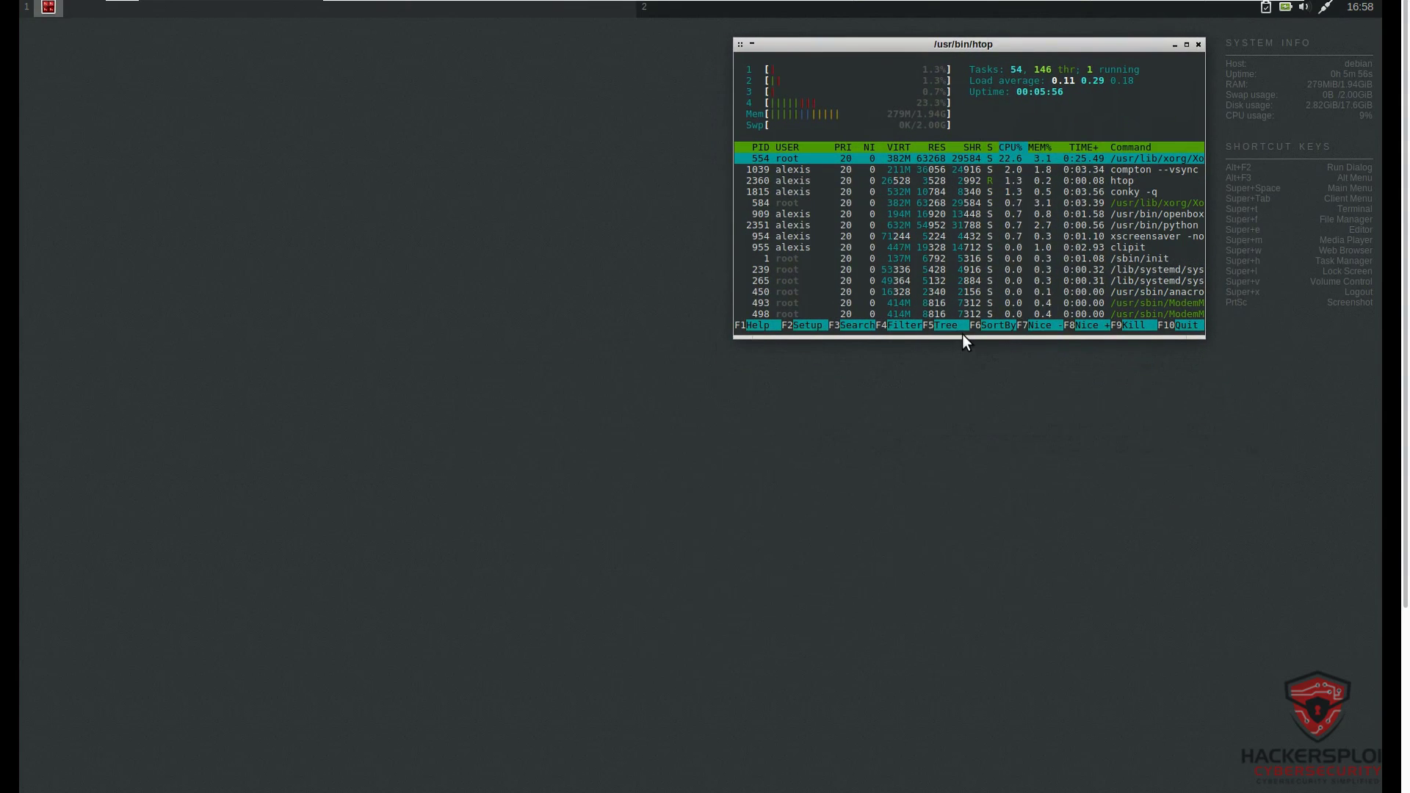
drag(962, 338, 943, 560)
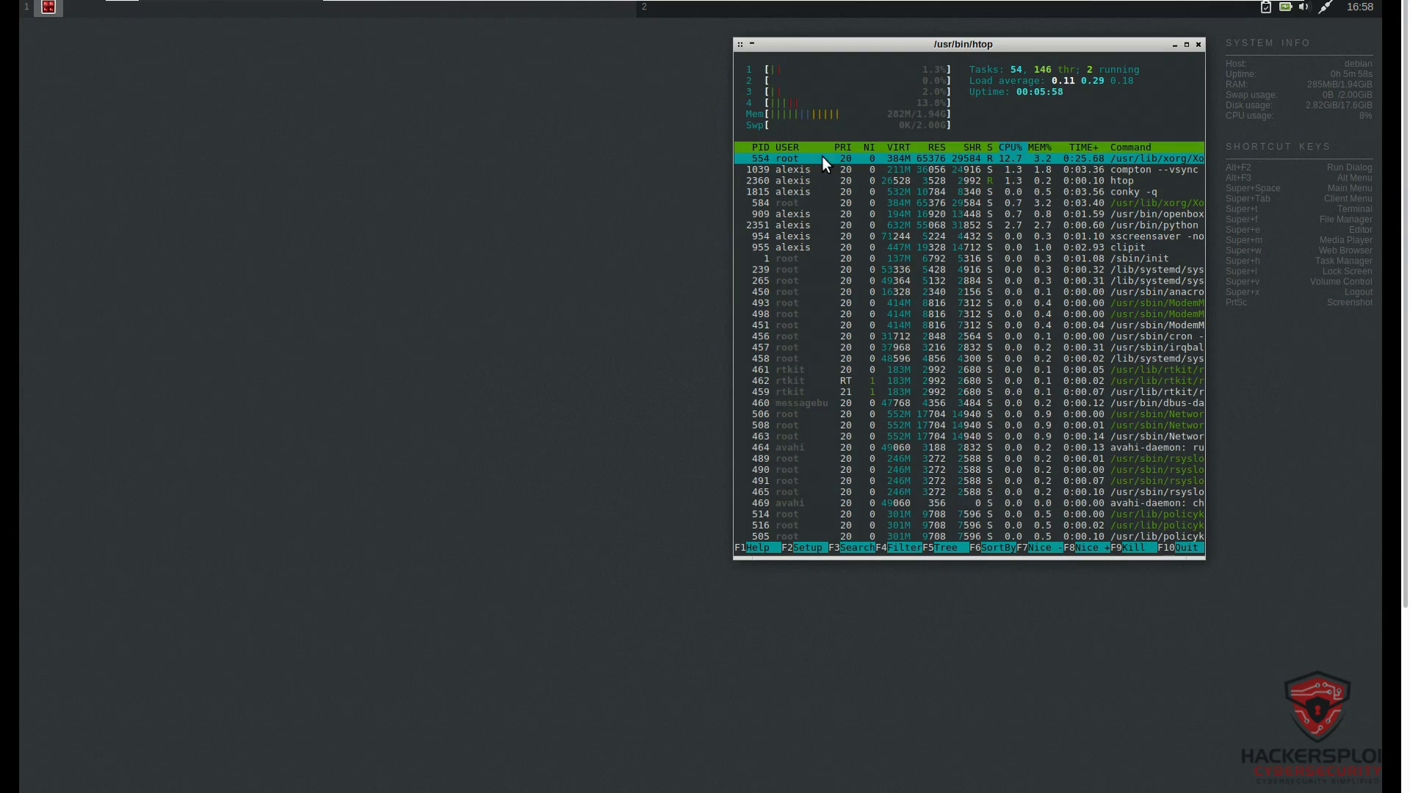
Open the Thunar file manager and place its window alongside the htop window.
right_click(543, 156)
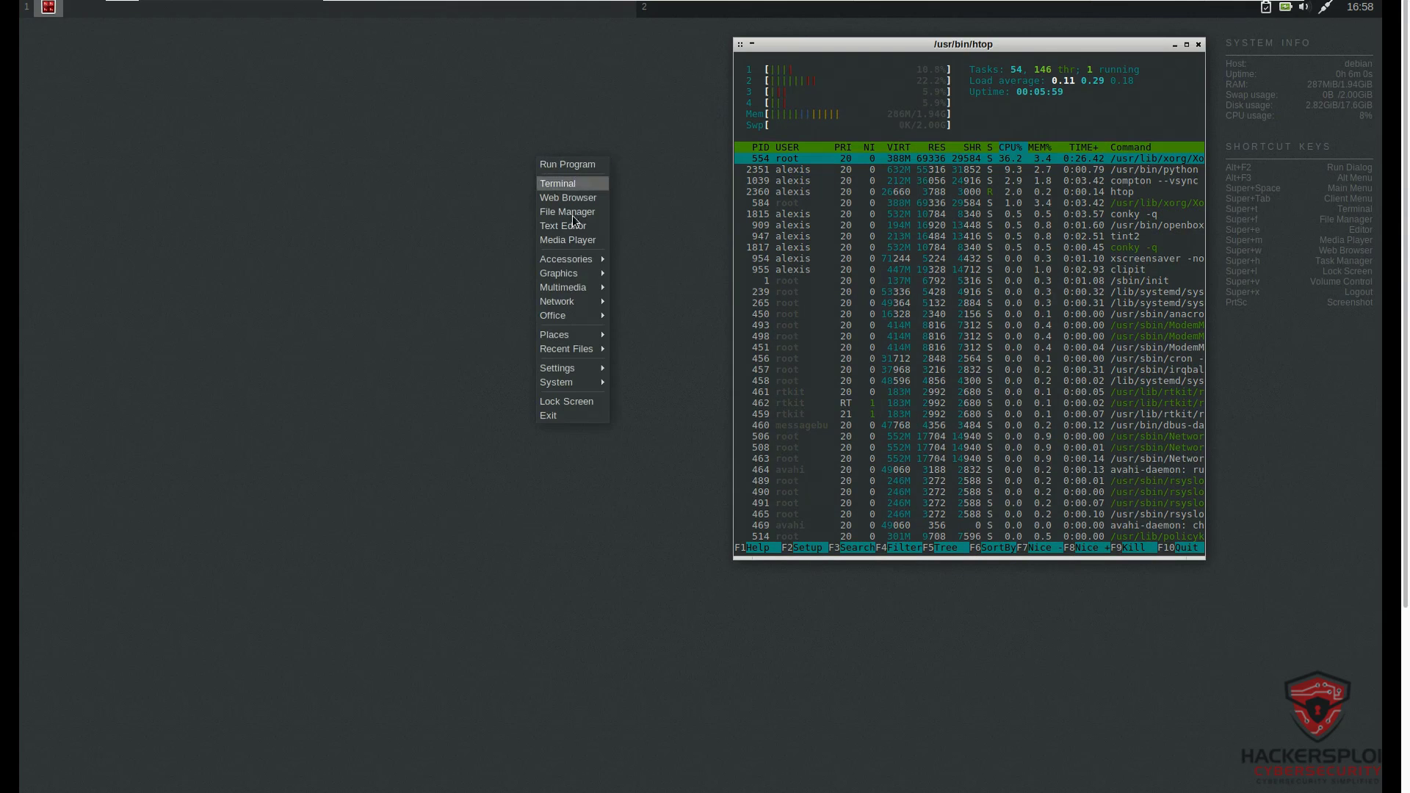
mouse_move(576, 257)
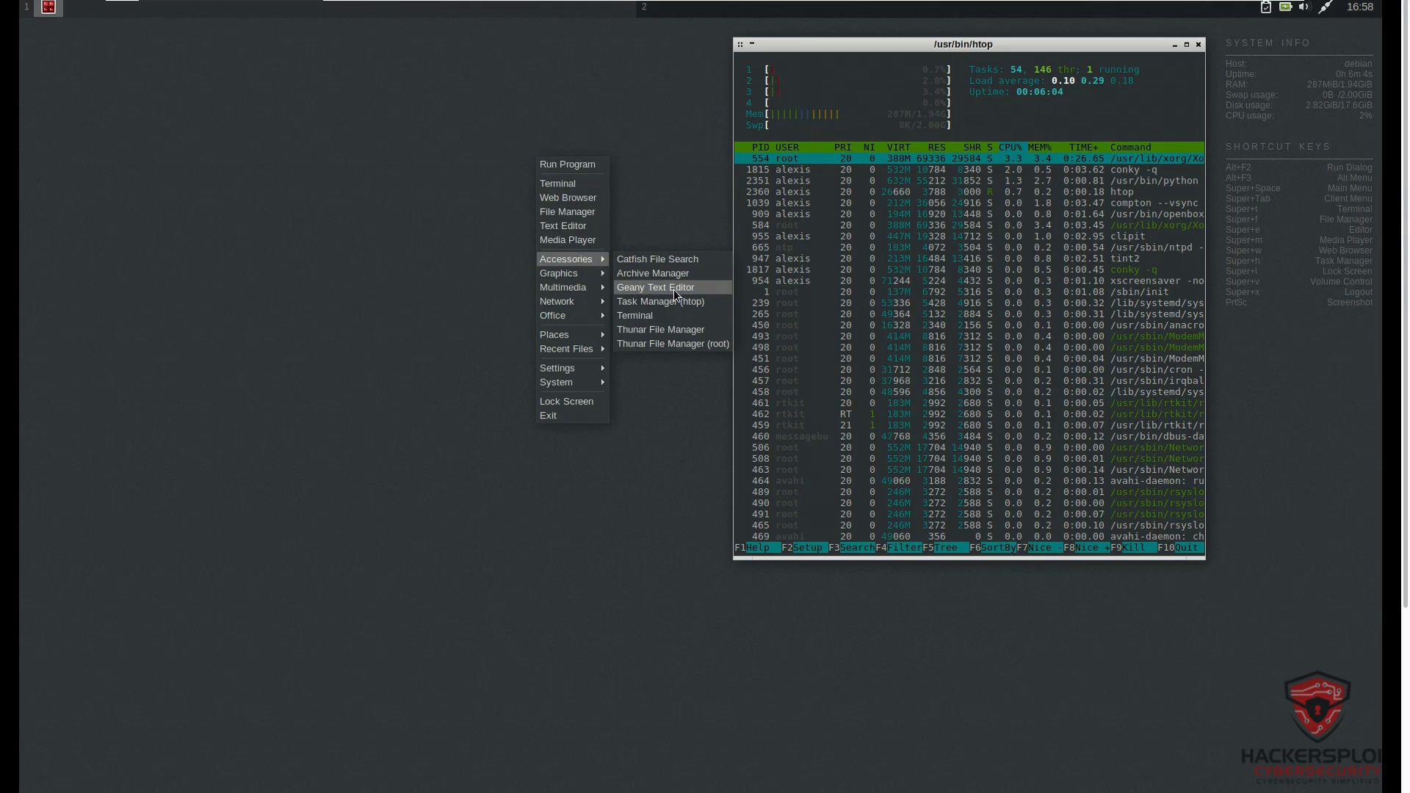
click(672, 330)
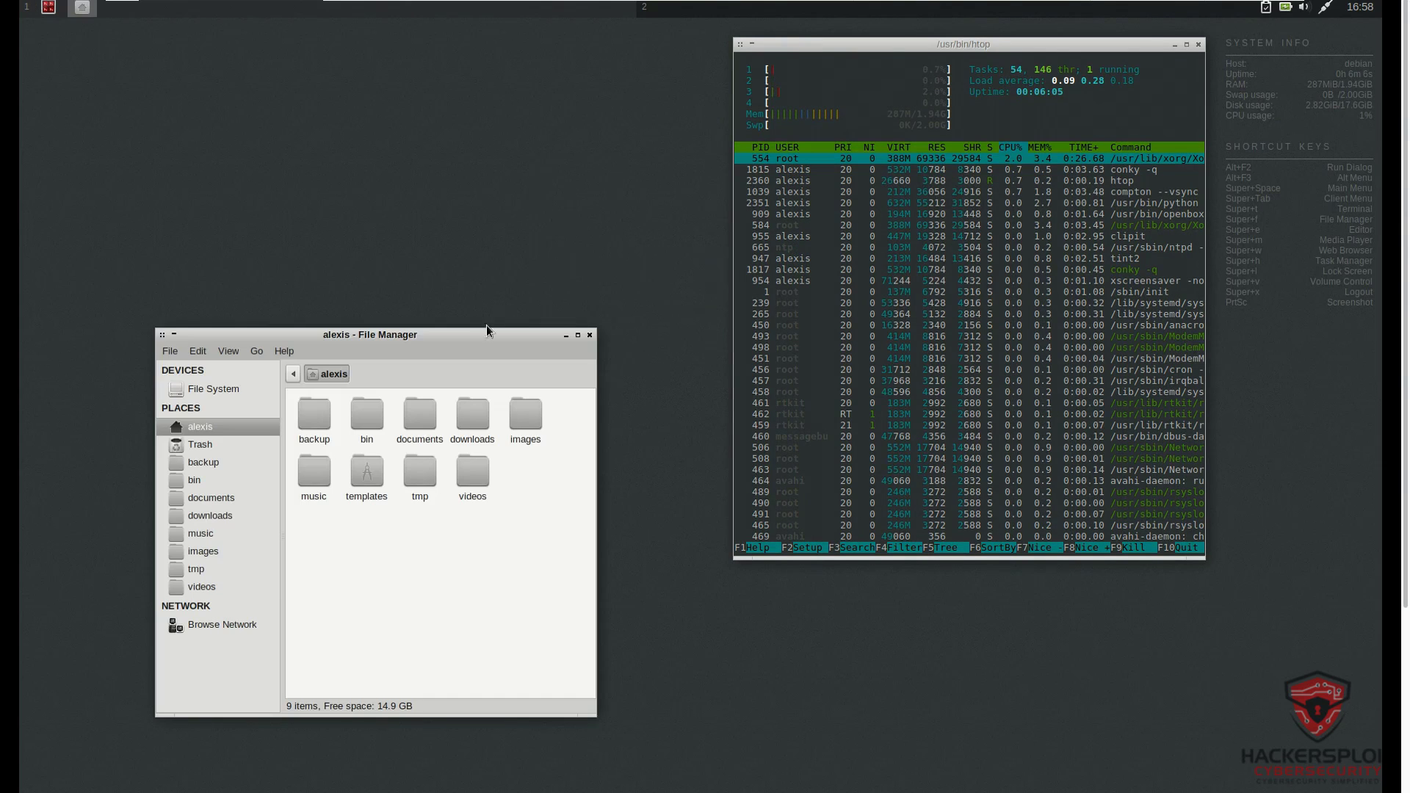
drag(486, 331, 600, 41)
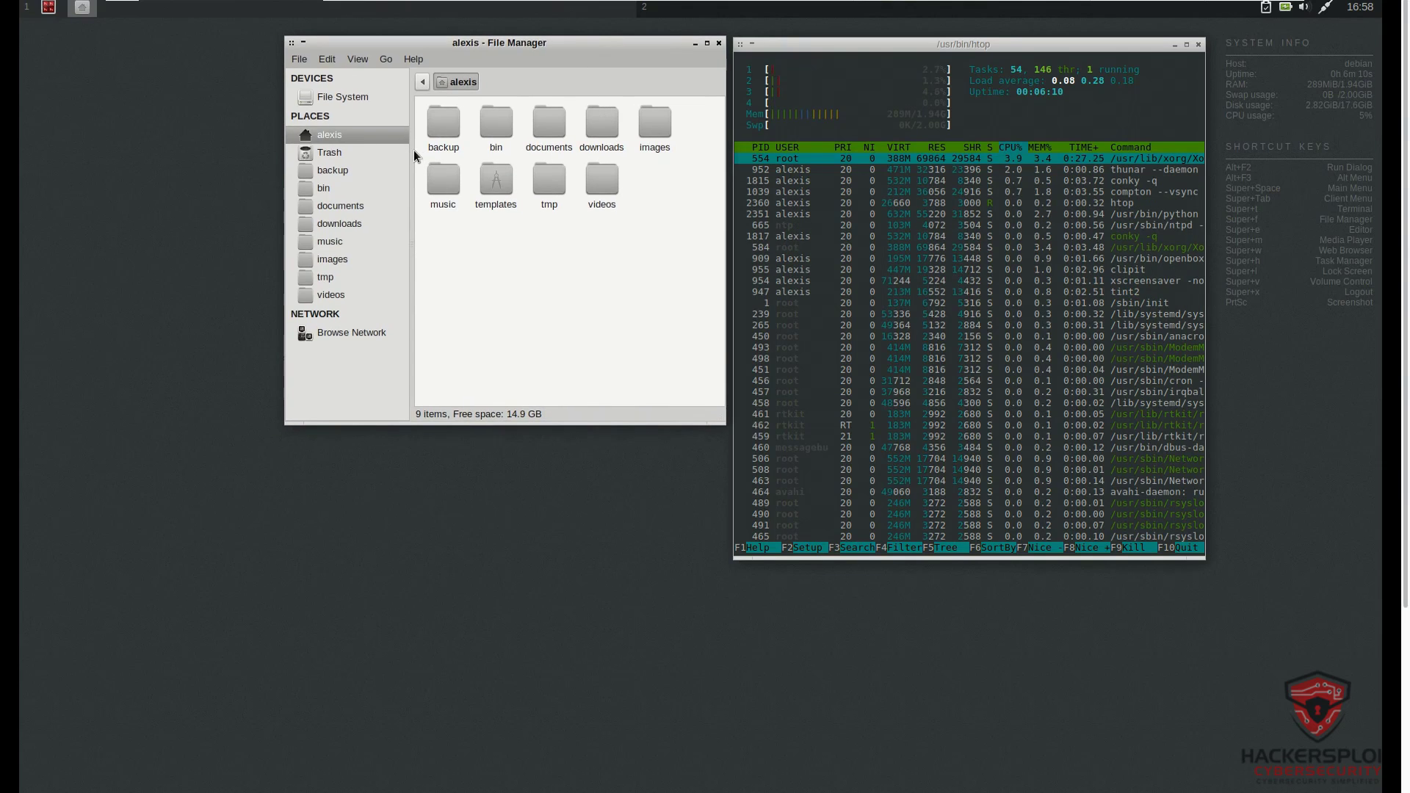
Adjust the width of the file manager's side pane and show the videos folder.
drag(412, 150, 399, 151)
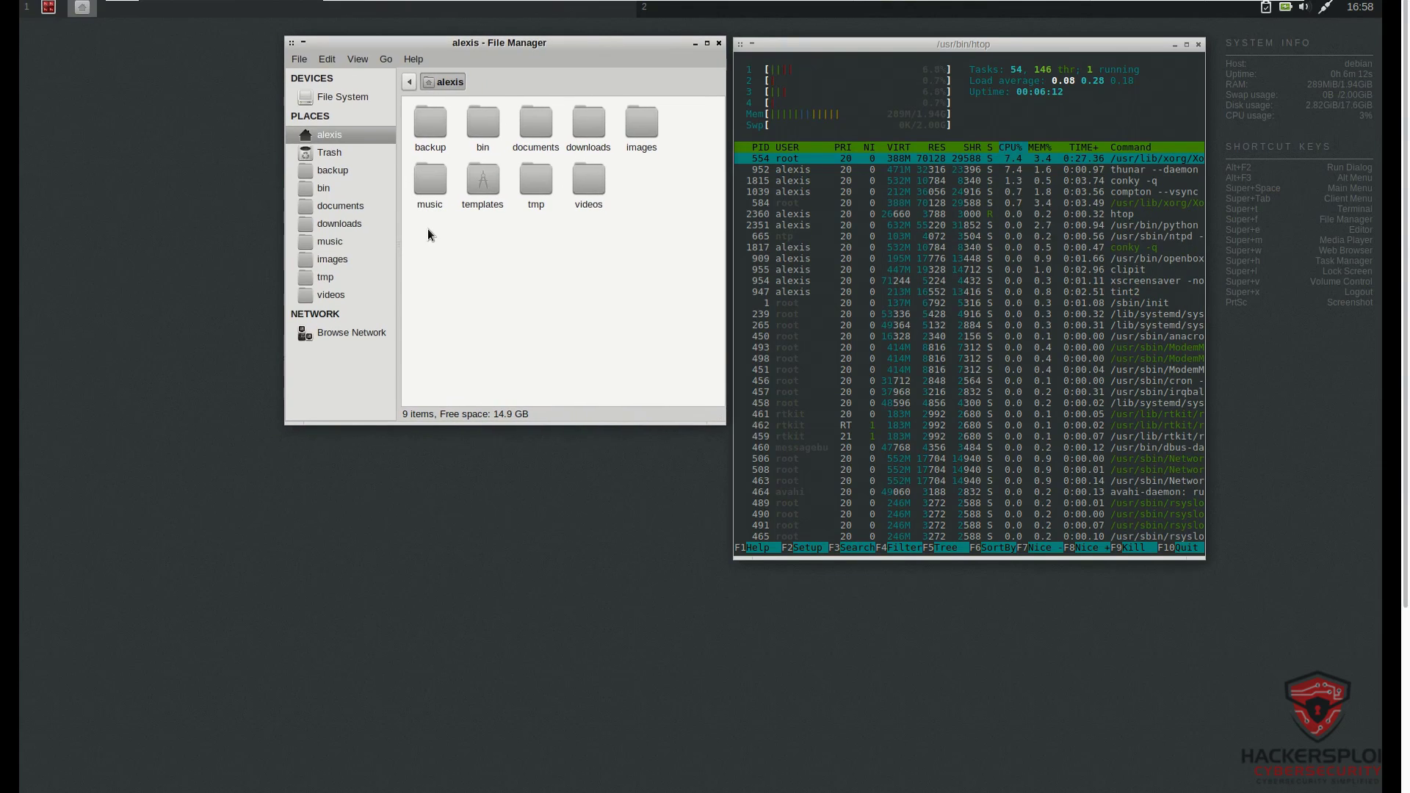
click(350, 292)
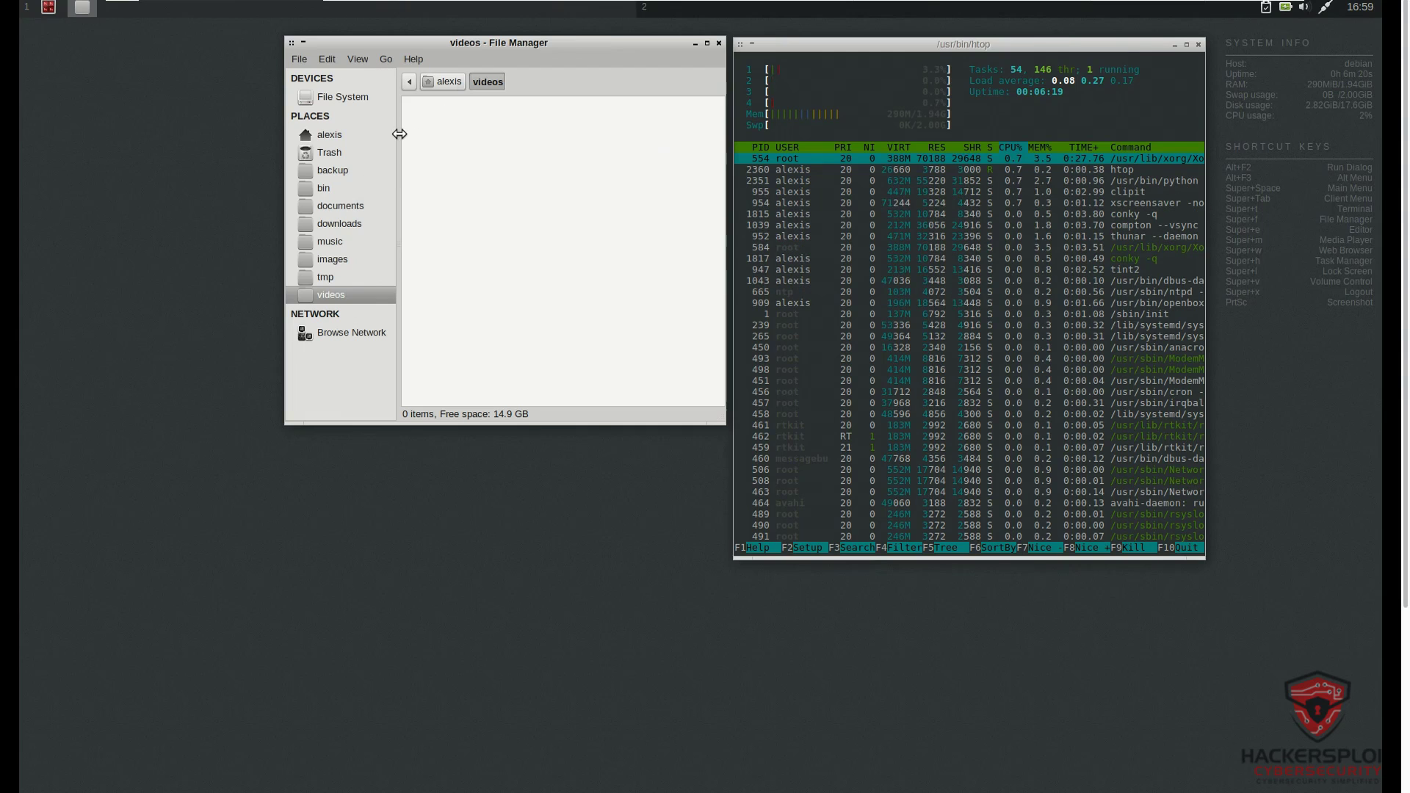
drag(399, 134, 405, 133)
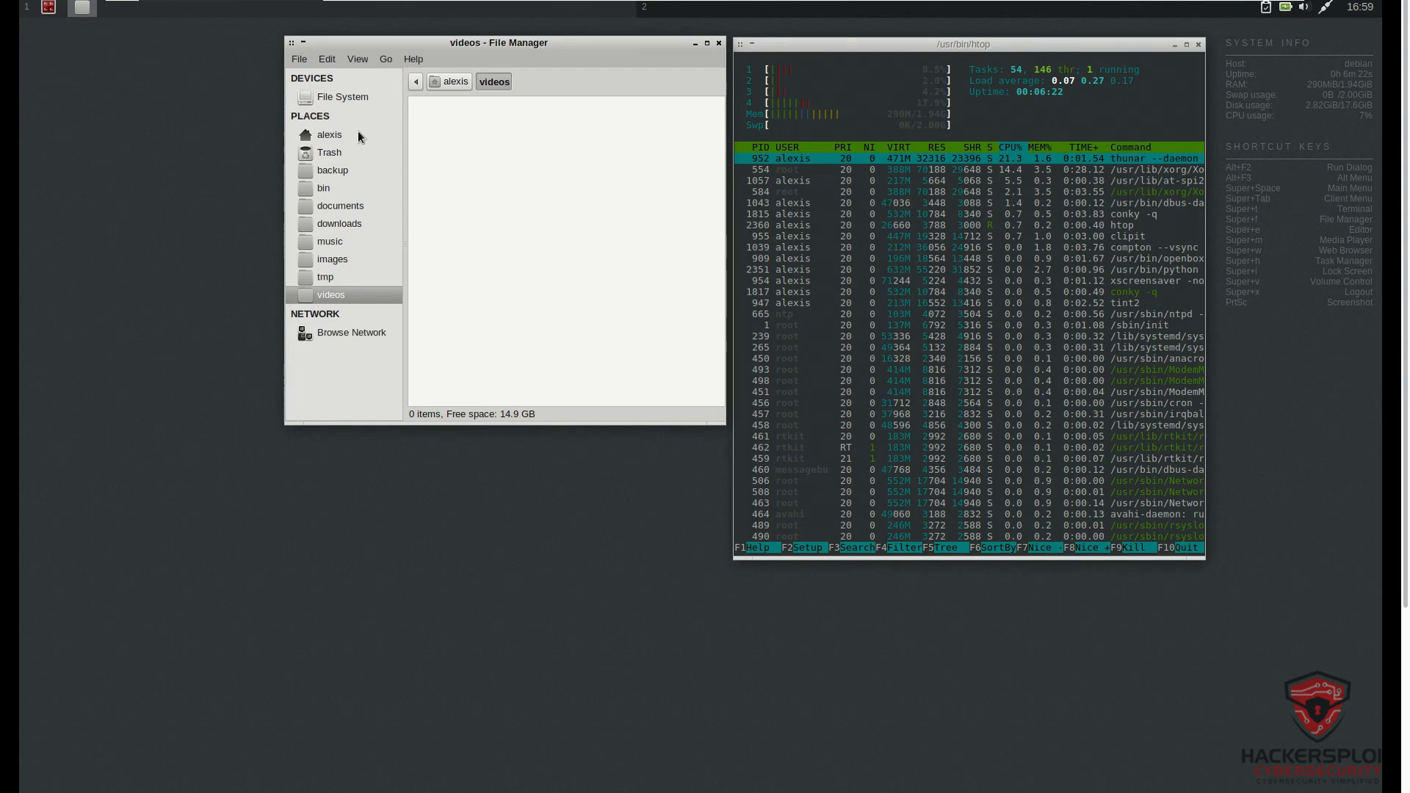
Browse the Graphics and Multimedia applications, open Xfburn to view its main window and close it again.
right_click(509, 478)
mouse_move(556, 586)
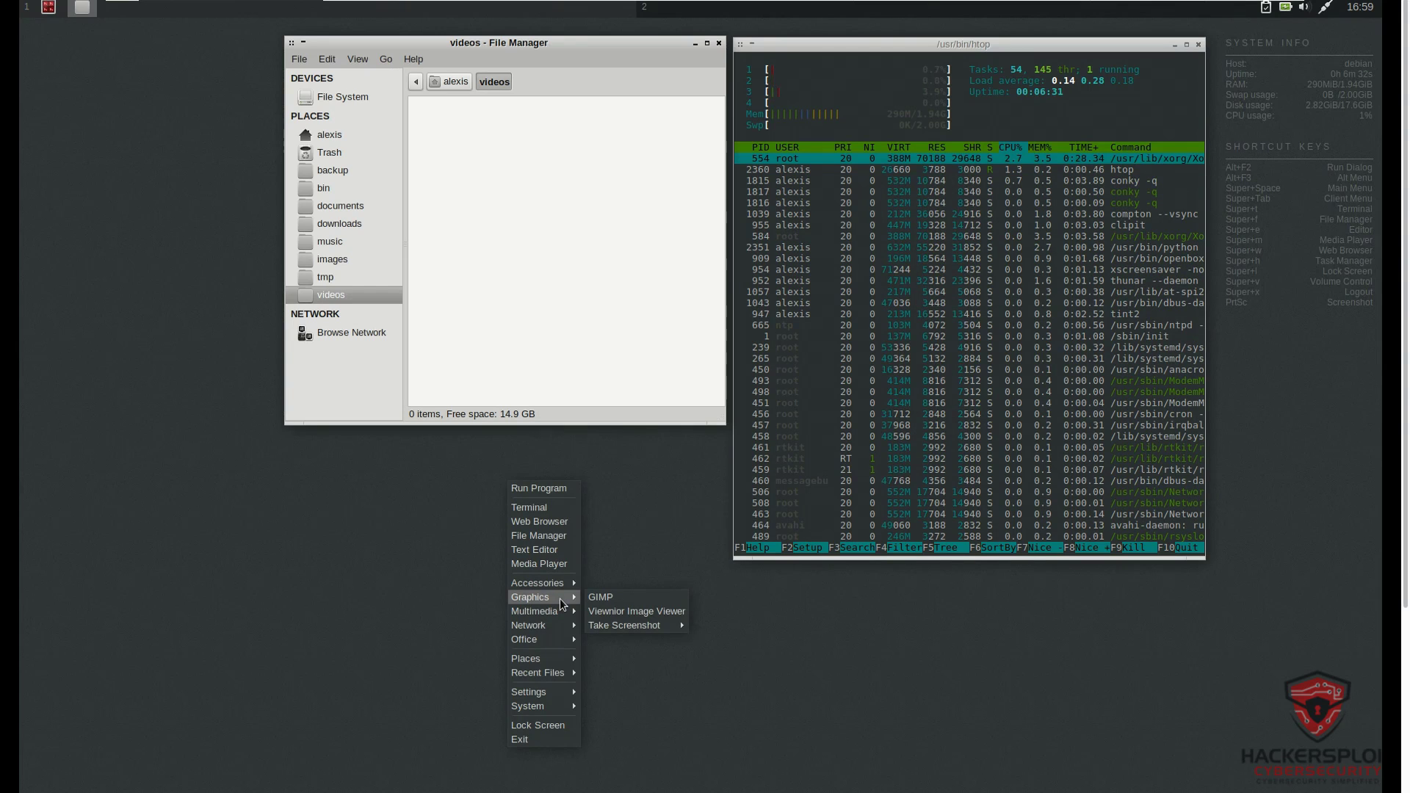
mouse_move(662, 625)
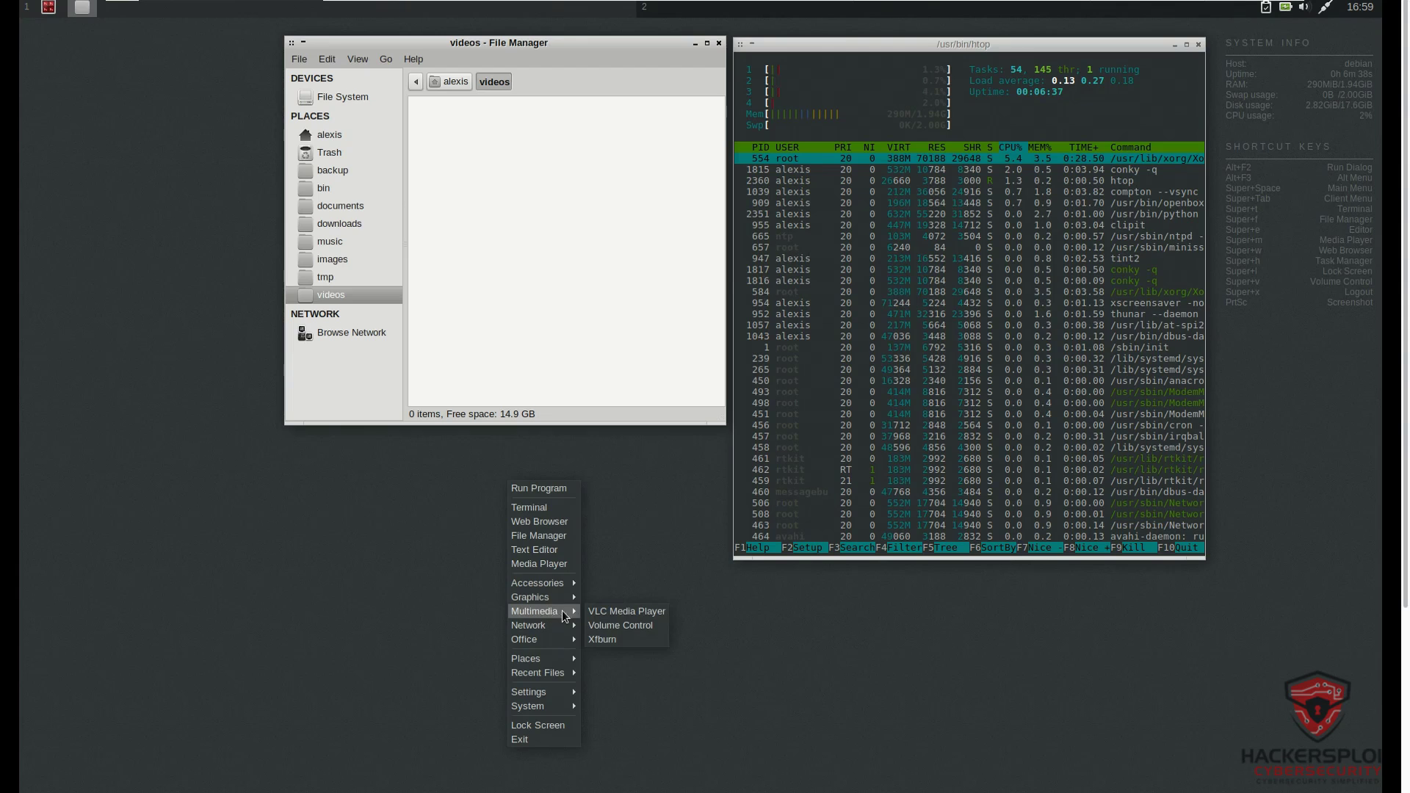
click(604, 640)
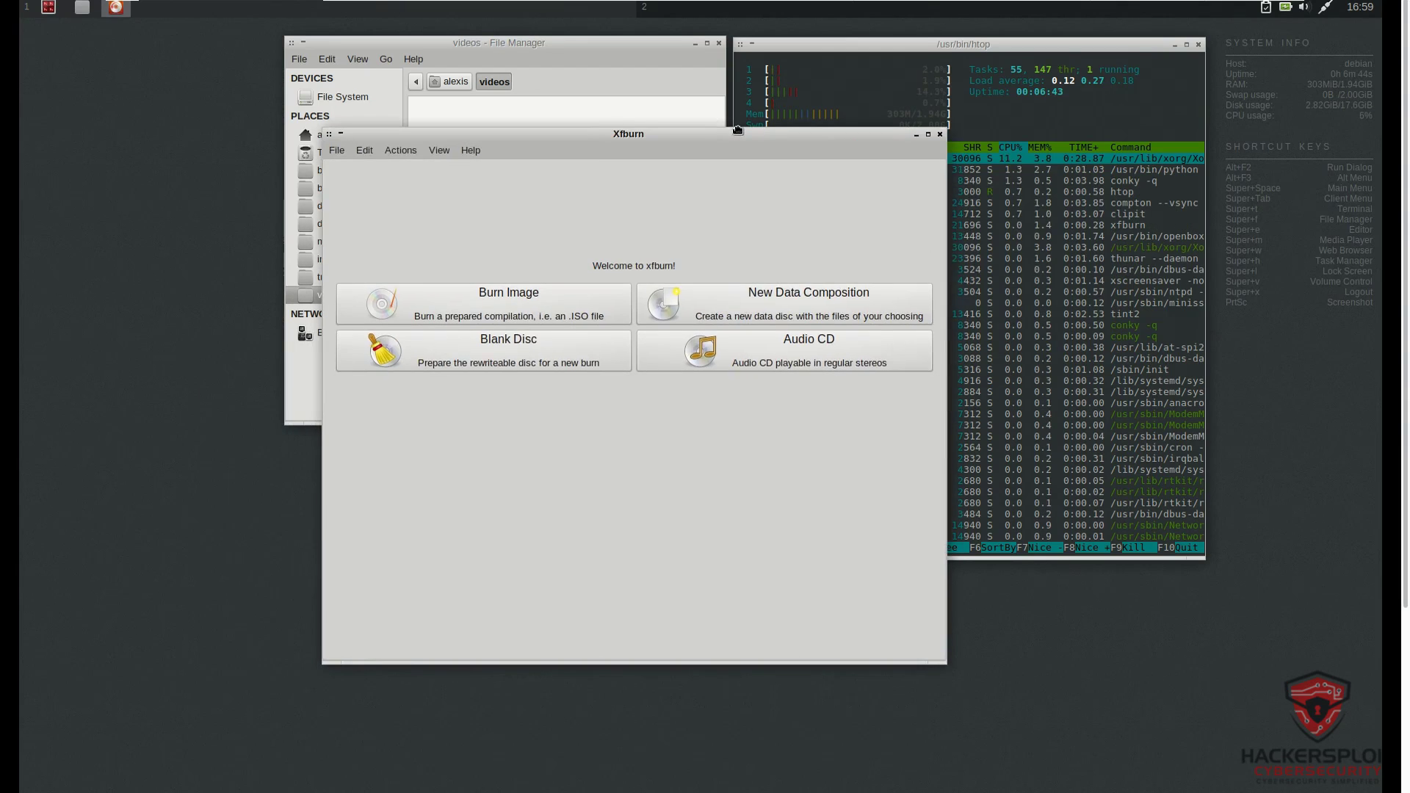
drag(738, 132, 869, 176)
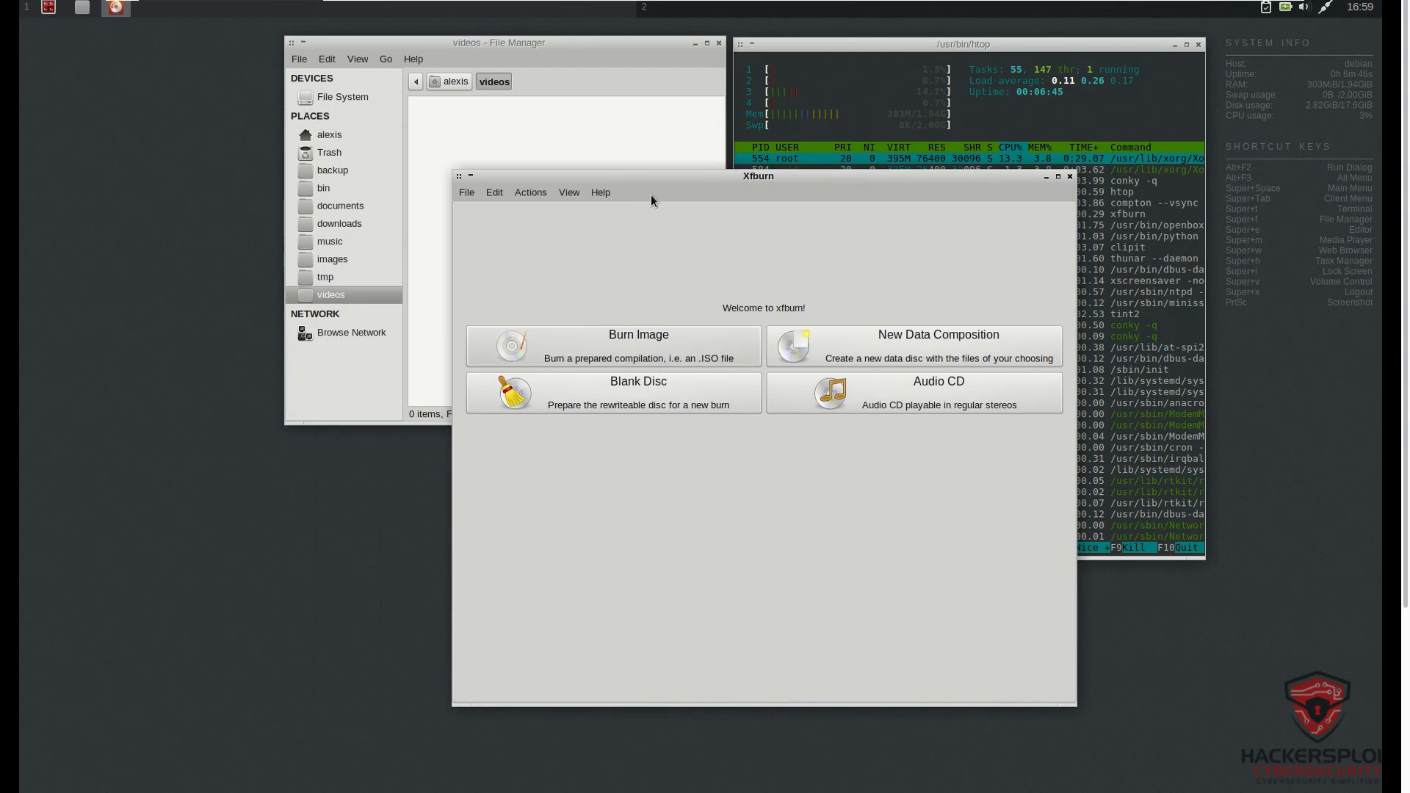
click(1070, 177)
Examine the applications and submenus offered in the Network and Office categories.
right_click(482, 510)
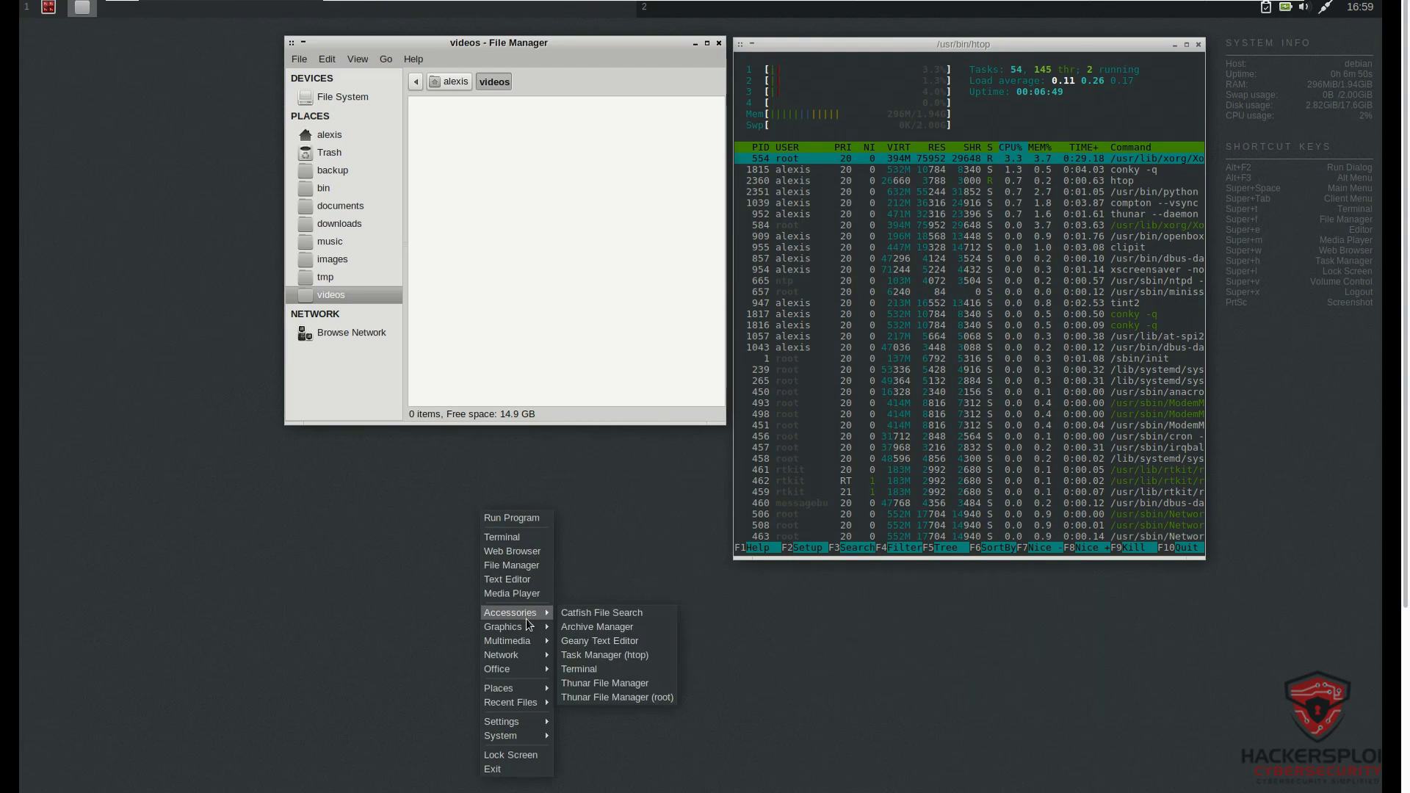
mouse_move(522, 655)
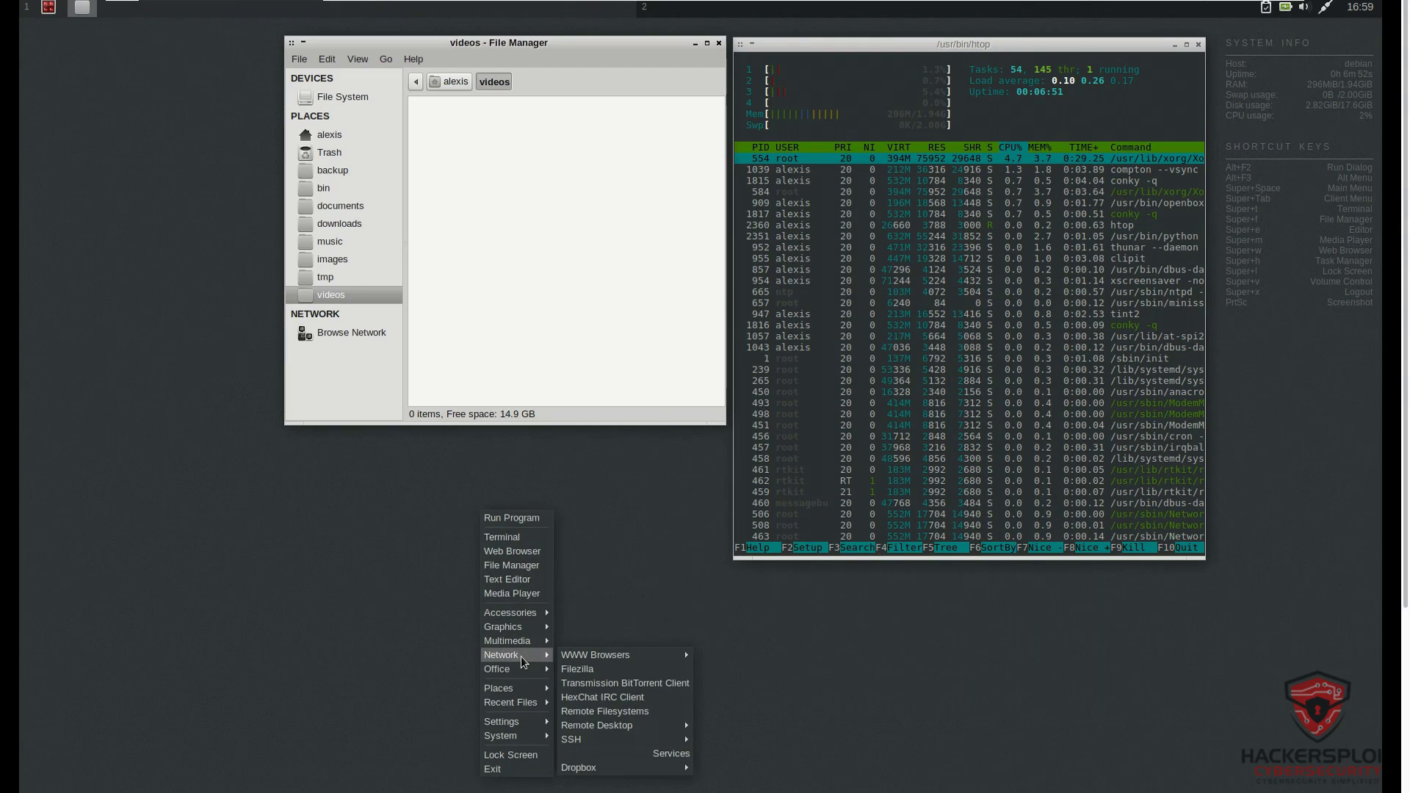
mouse_move(587, 656)
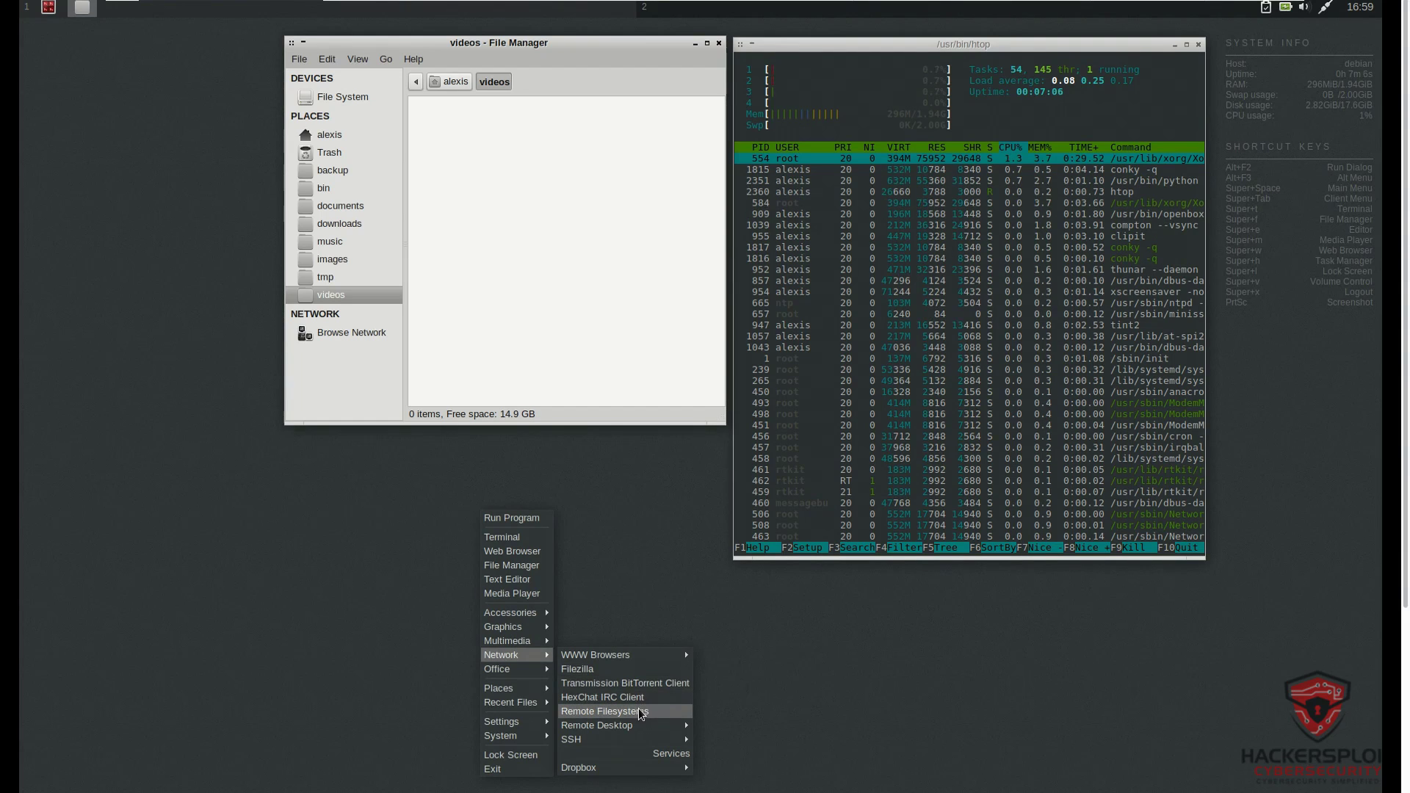
mouse_move(637, 729)
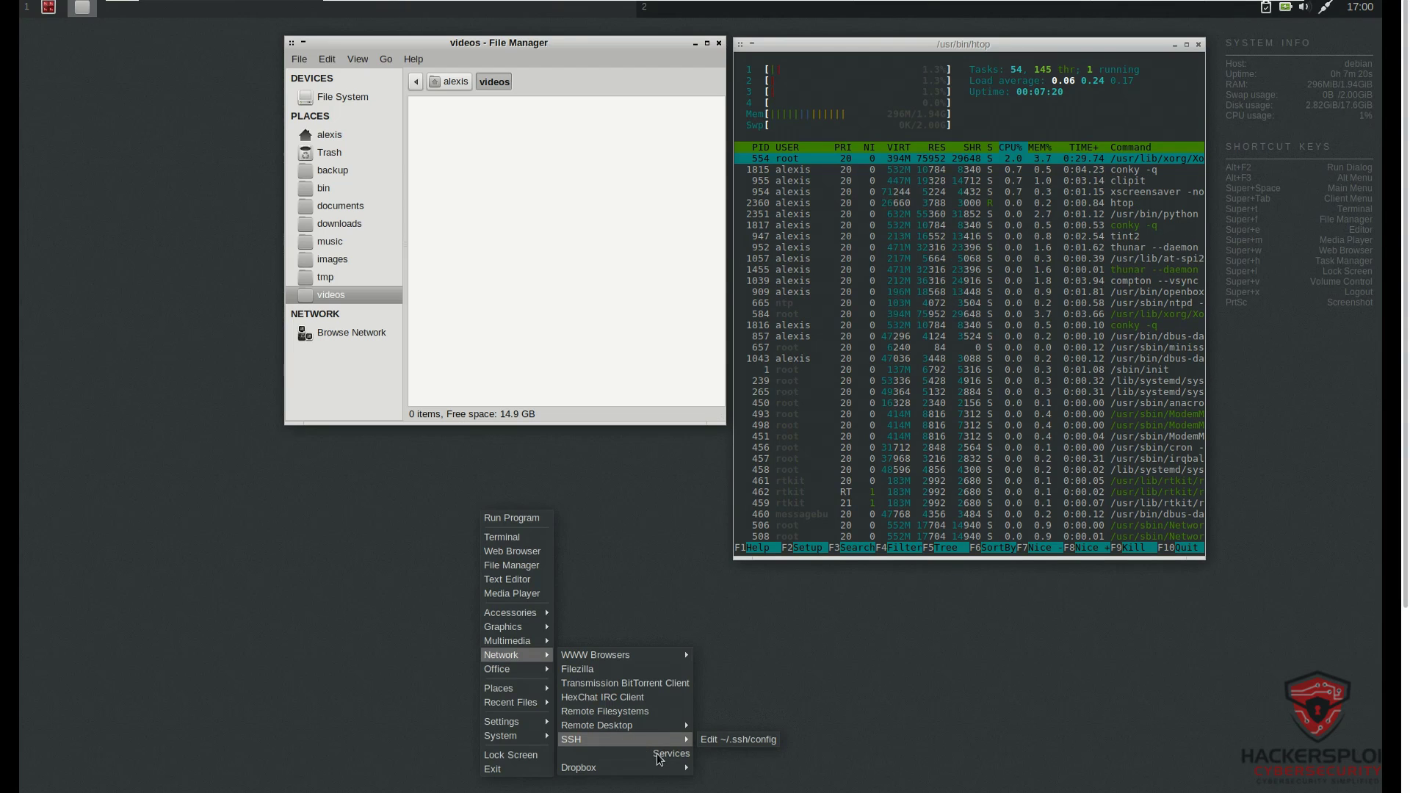
mouse_move(650, 775)
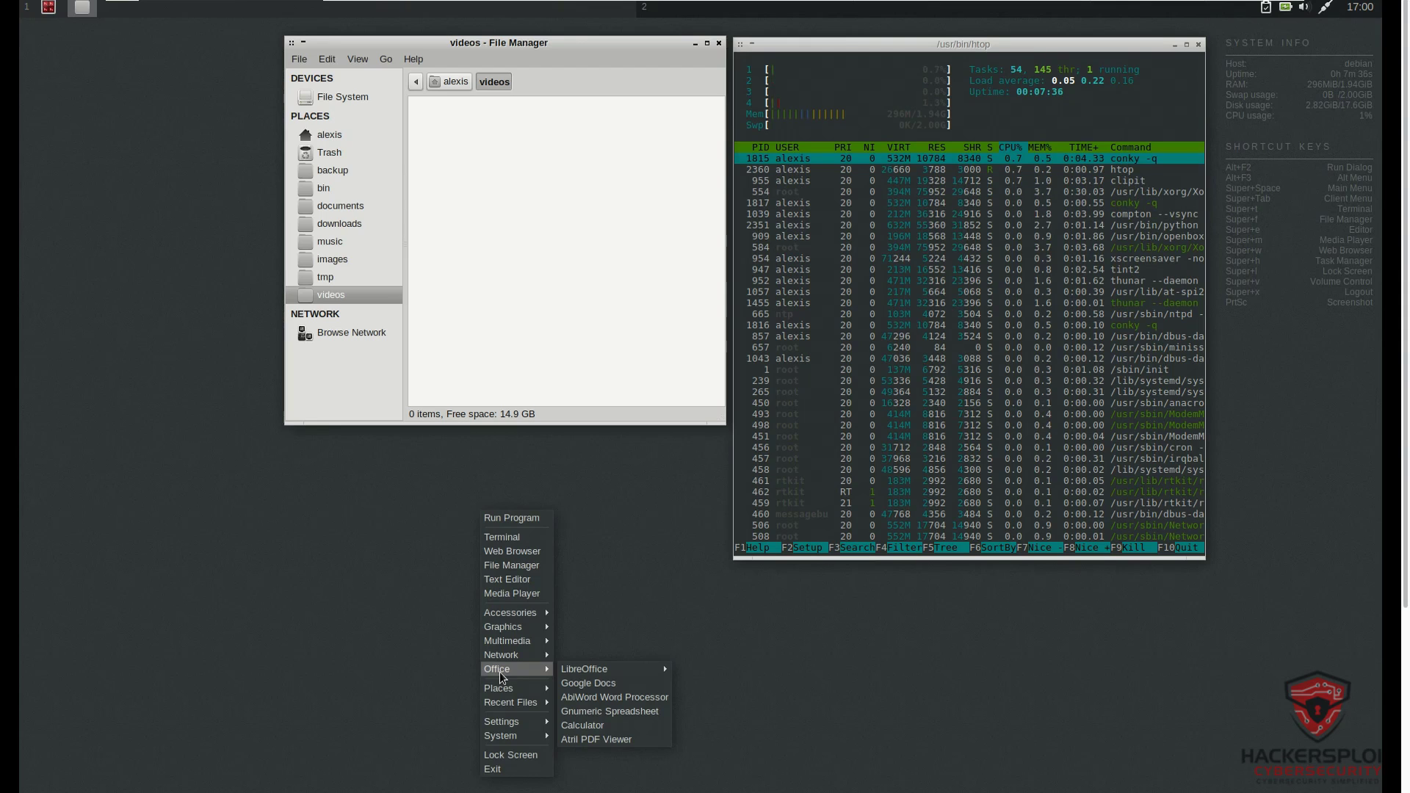
mouse_move(644, 677)
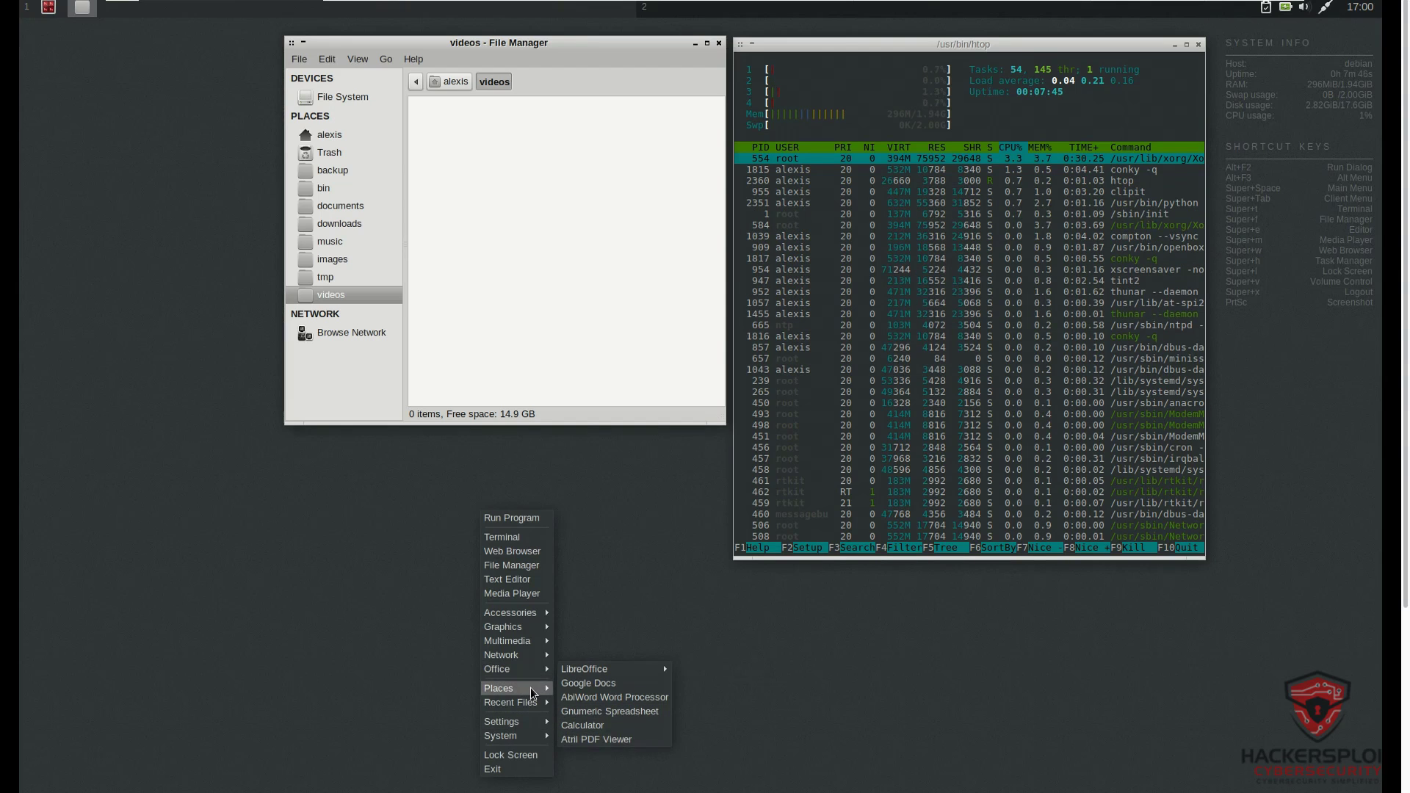
Browse the home directory's folders and files in Places, open .bashrc in the text editor and close it again.
click(677, 532)
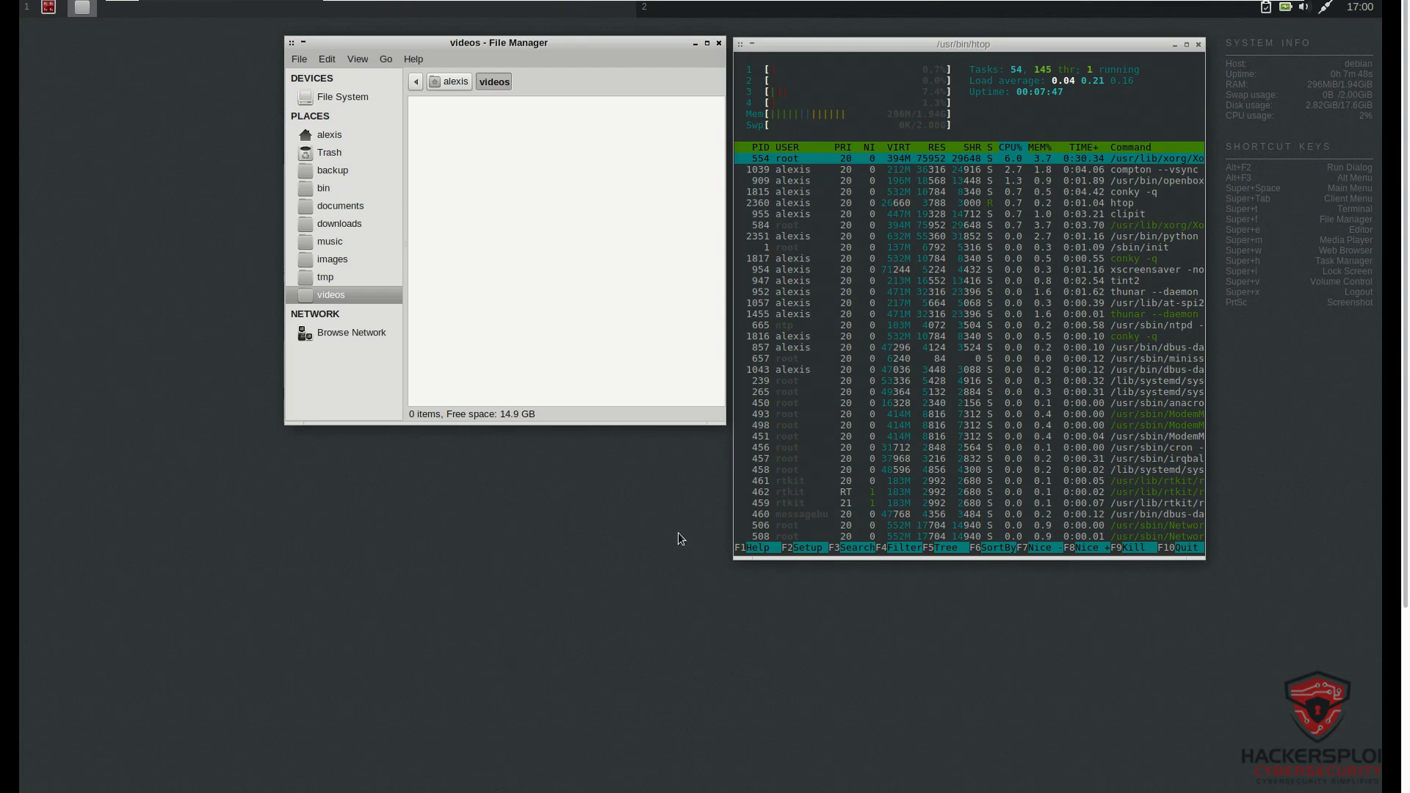
right_click(223, 273)
mouse_move(250, 453)
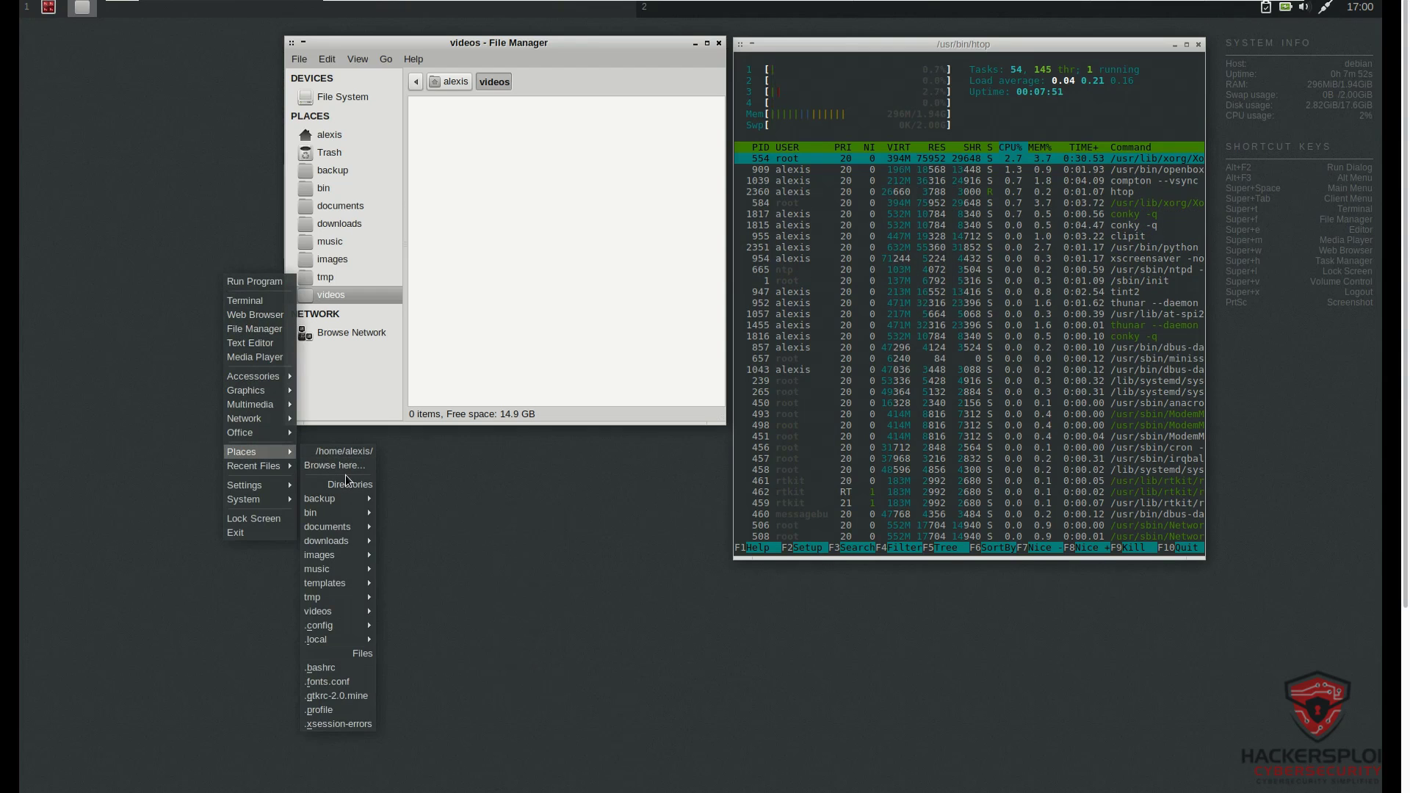
mouse_move(345, 525)
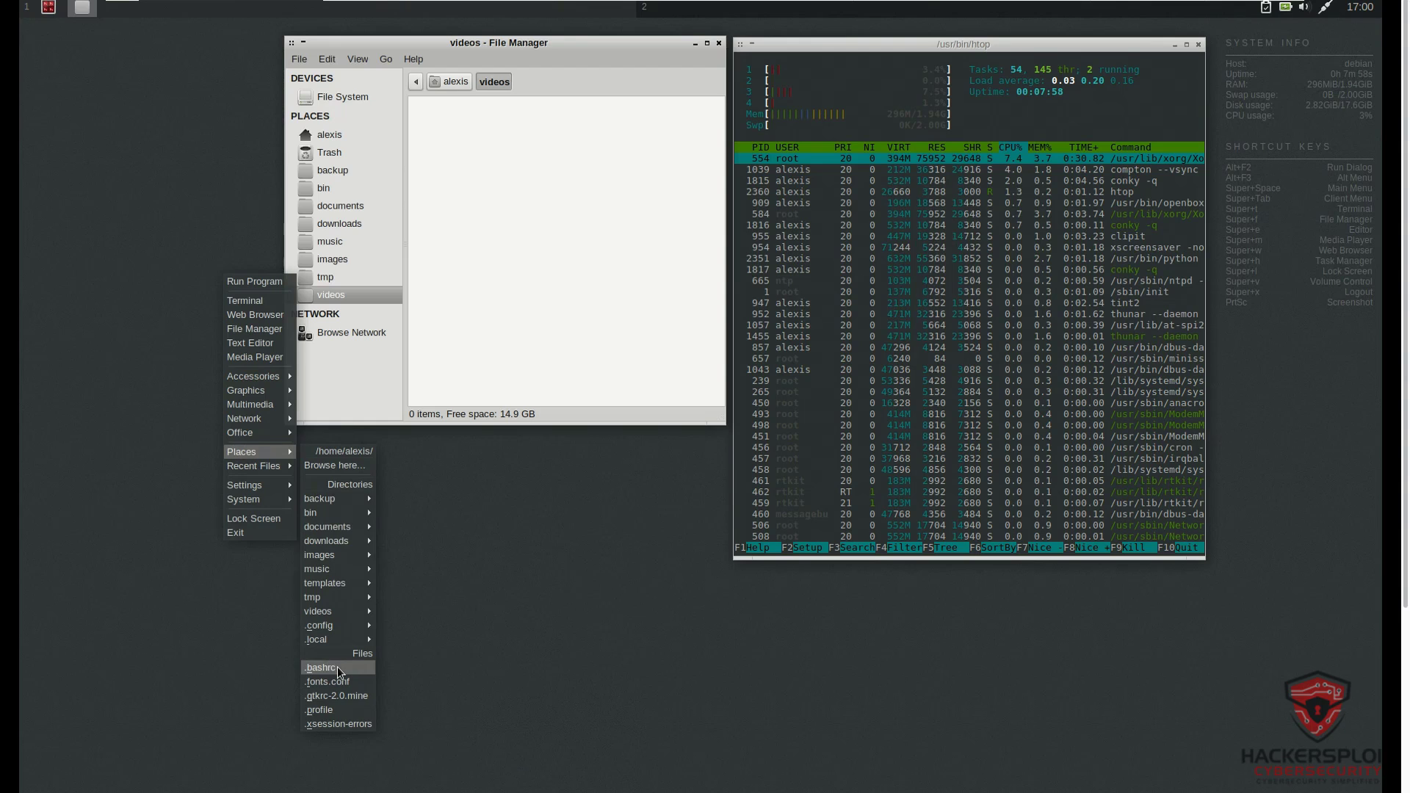
click(336, 668)
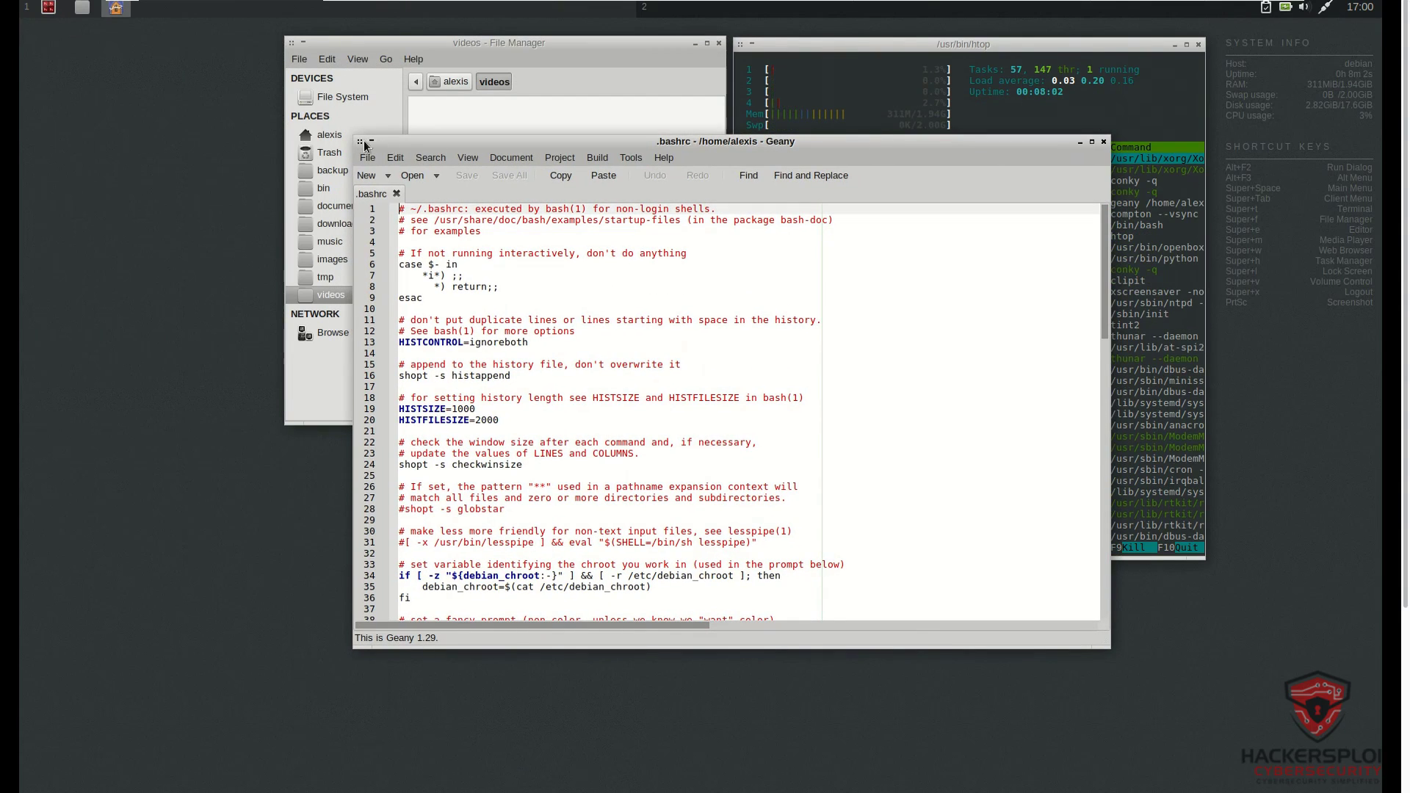
click(1103, 146)
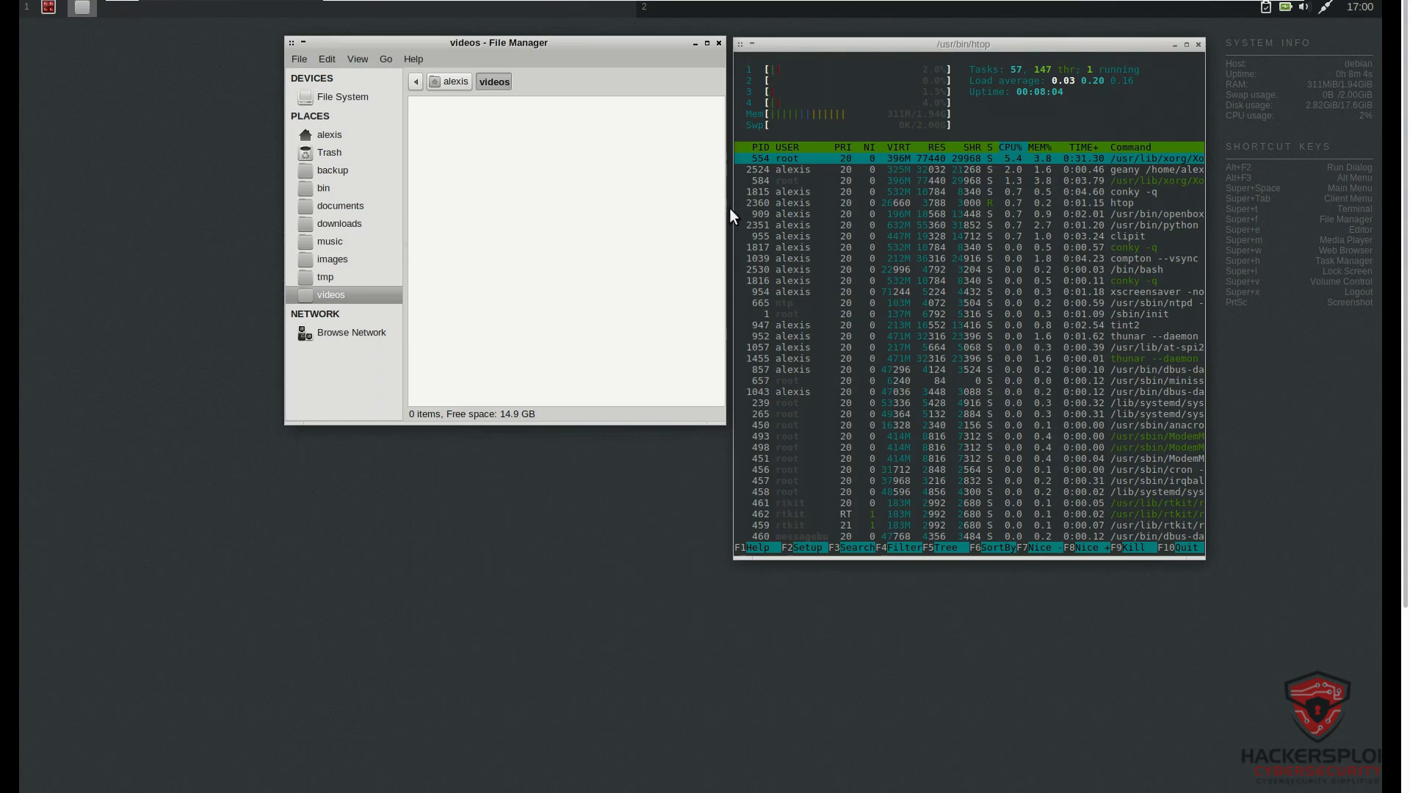
Open the compositor's settings file compton.conf for editing and reposition the editor window.
right_click(184, 426)
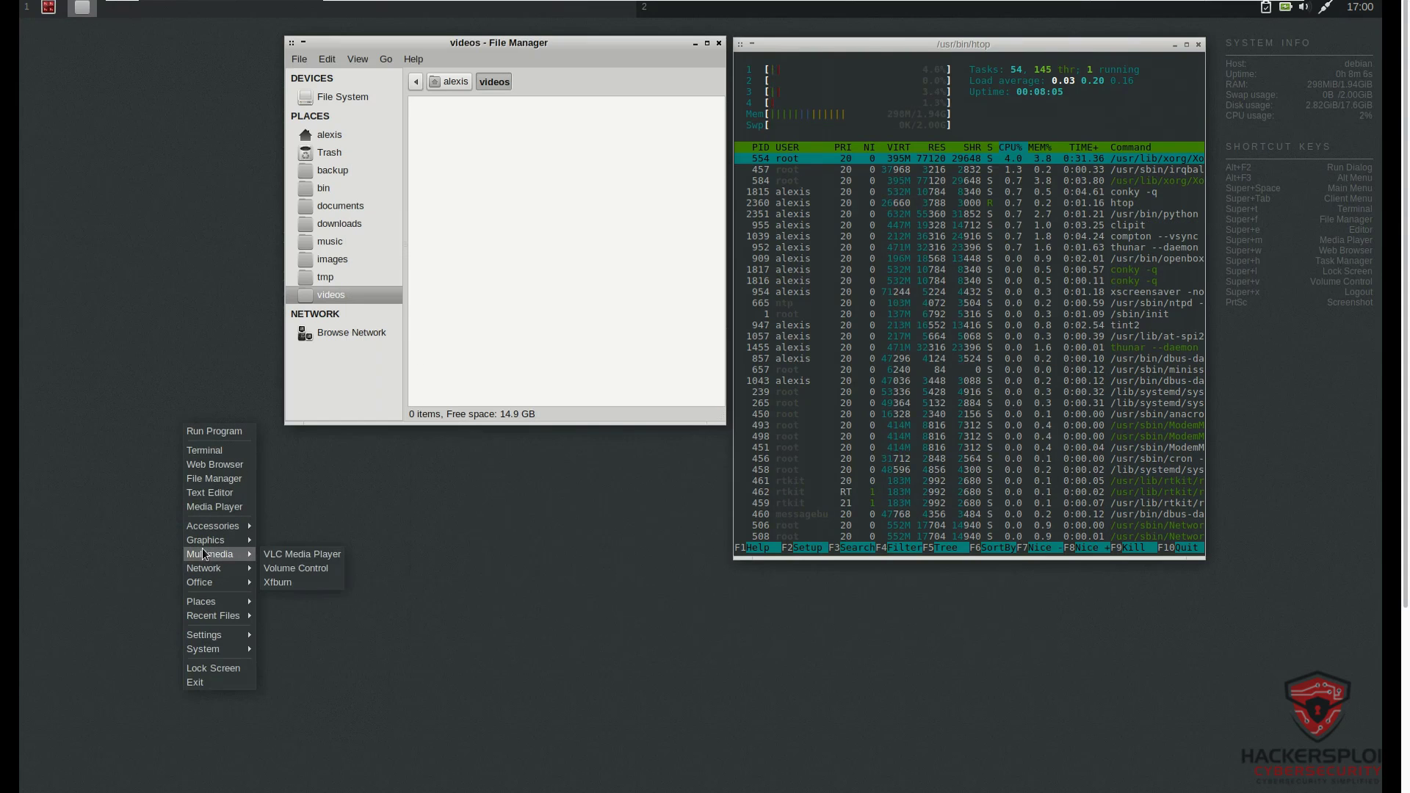
mouse_move(206, 571)
mouse_move(230, 634)
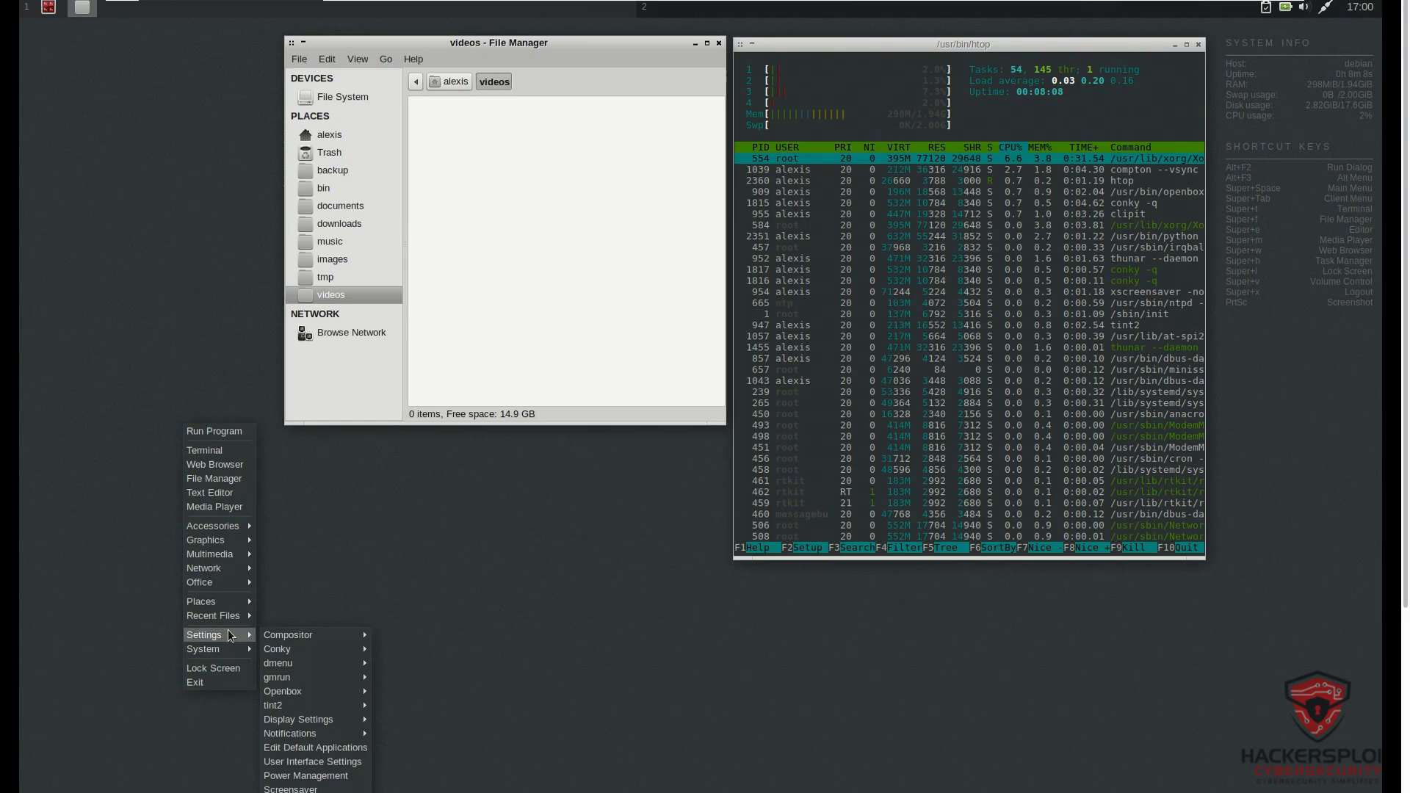
mouse_move(347, 633)
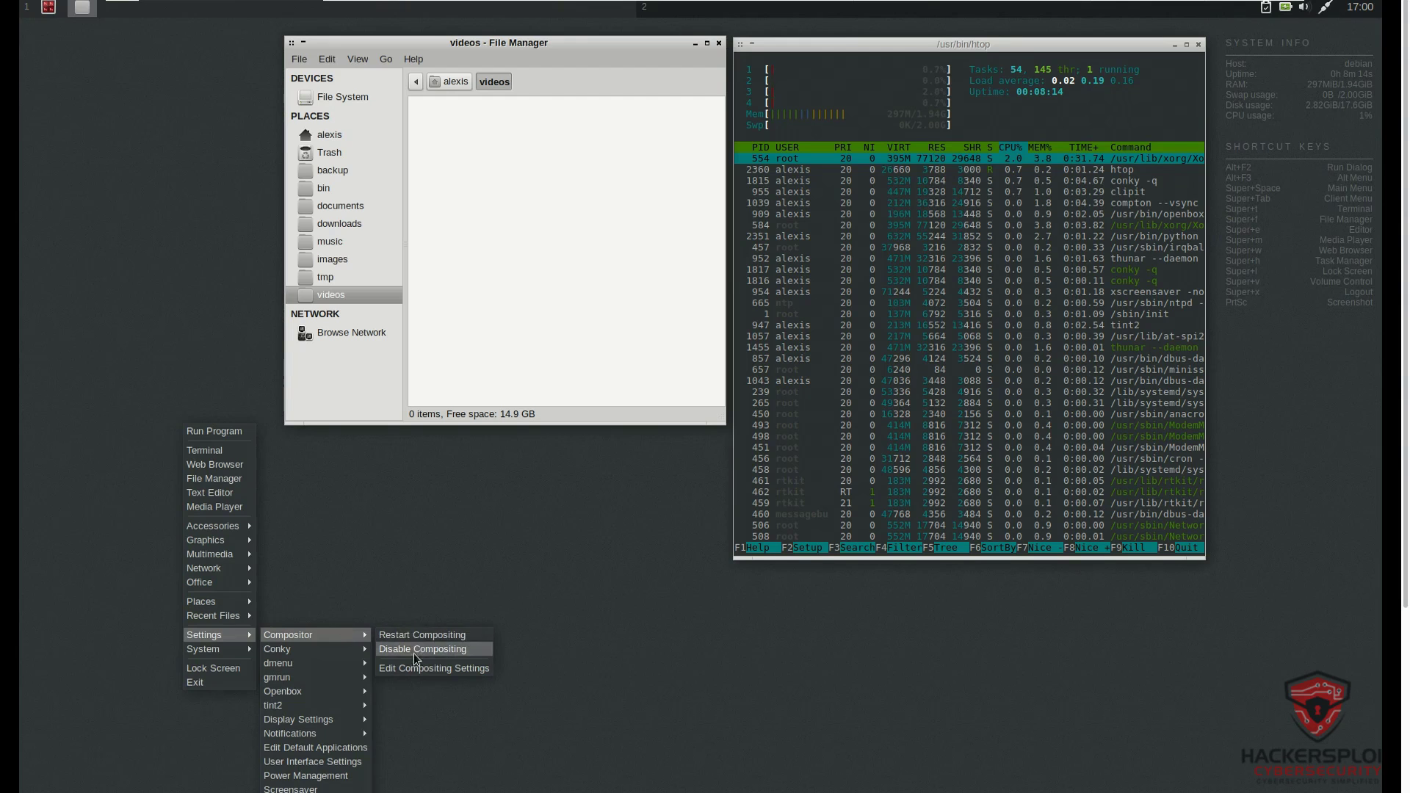
click(433, 668)
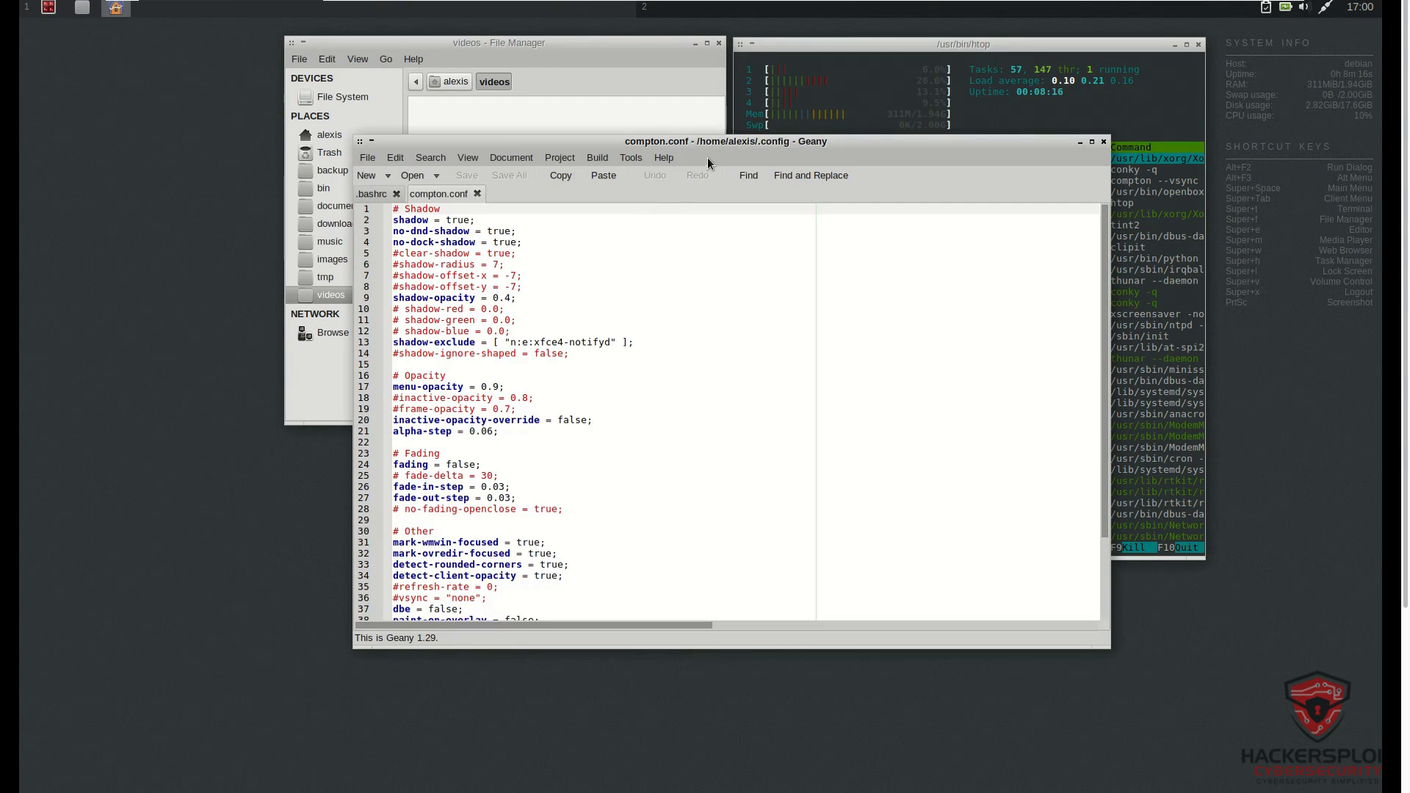
drag(723, 141, 652, 181)
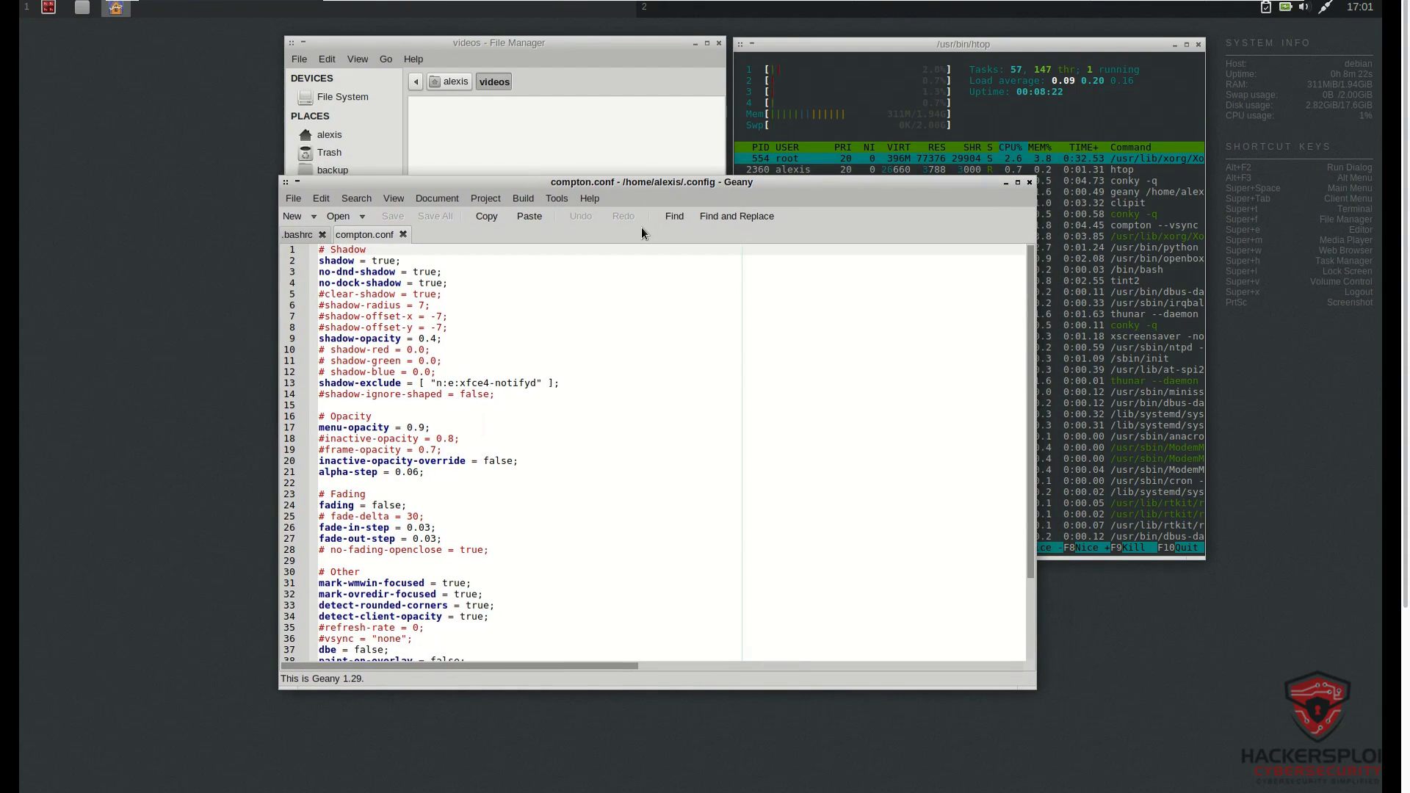
Close the .bashrc document, review the opacity and fading options in compton.conf and close the editor.
scroll(621, 272, down, 3)
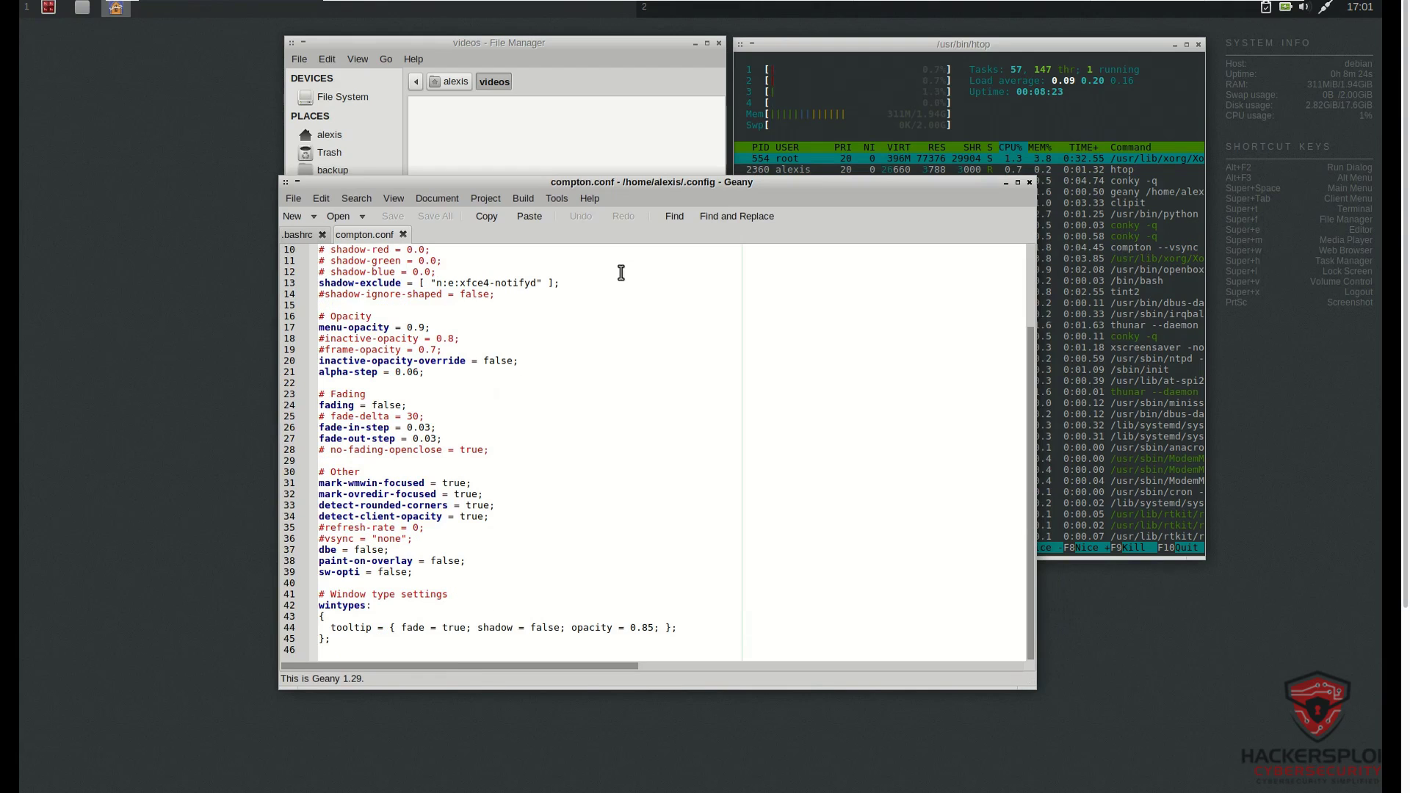
scroll(621, 272, up, 3)
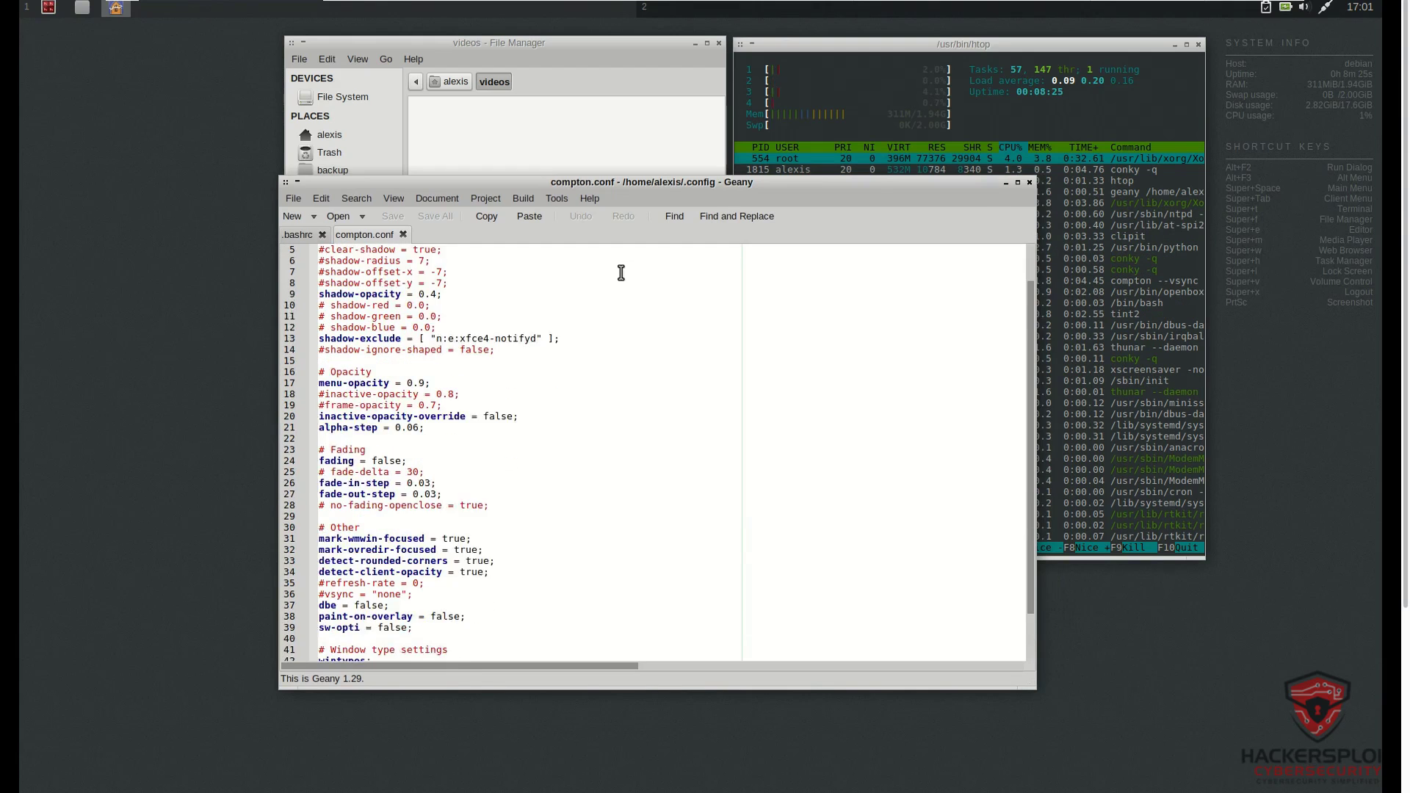
click(321, 235)
scroll(472, 312, down, 3)
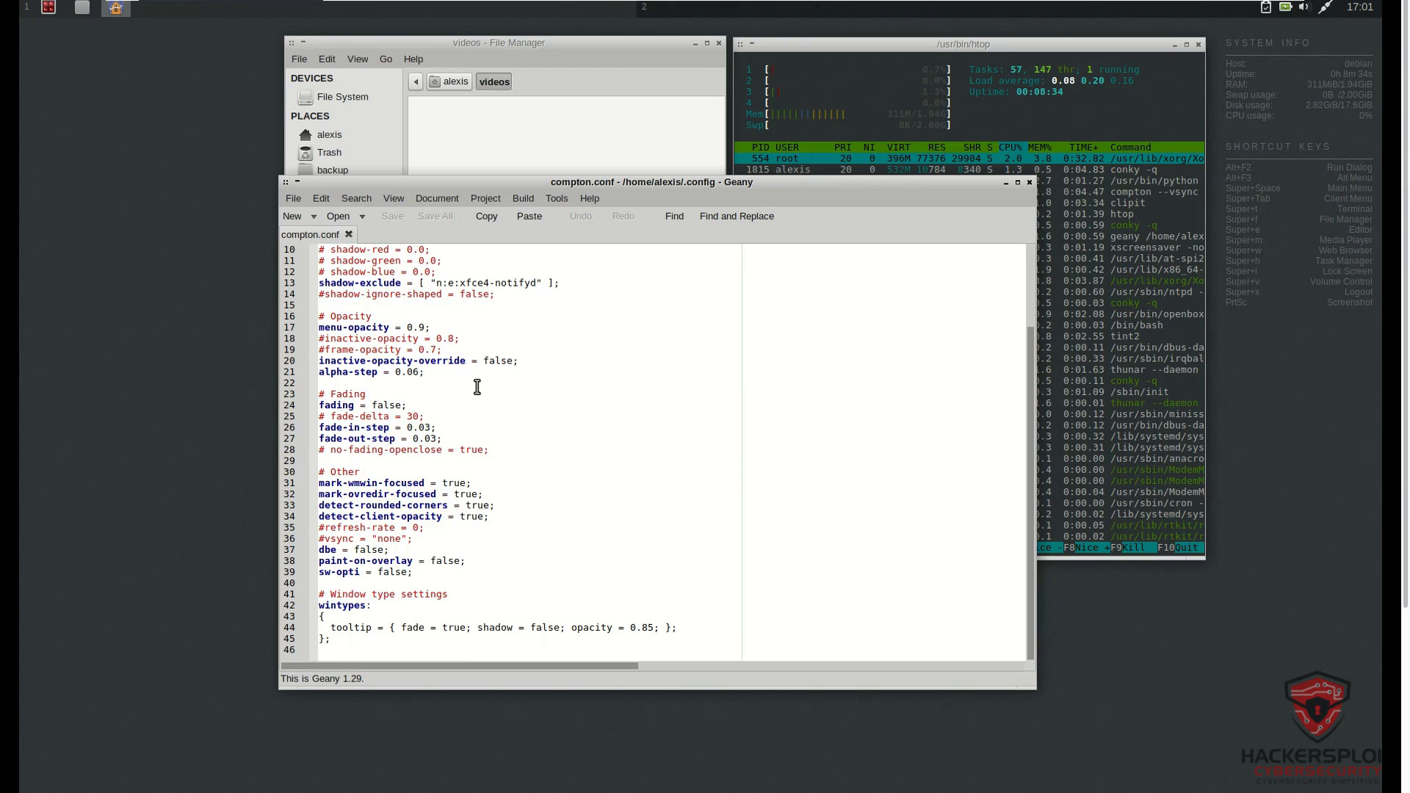
click(437, 350)
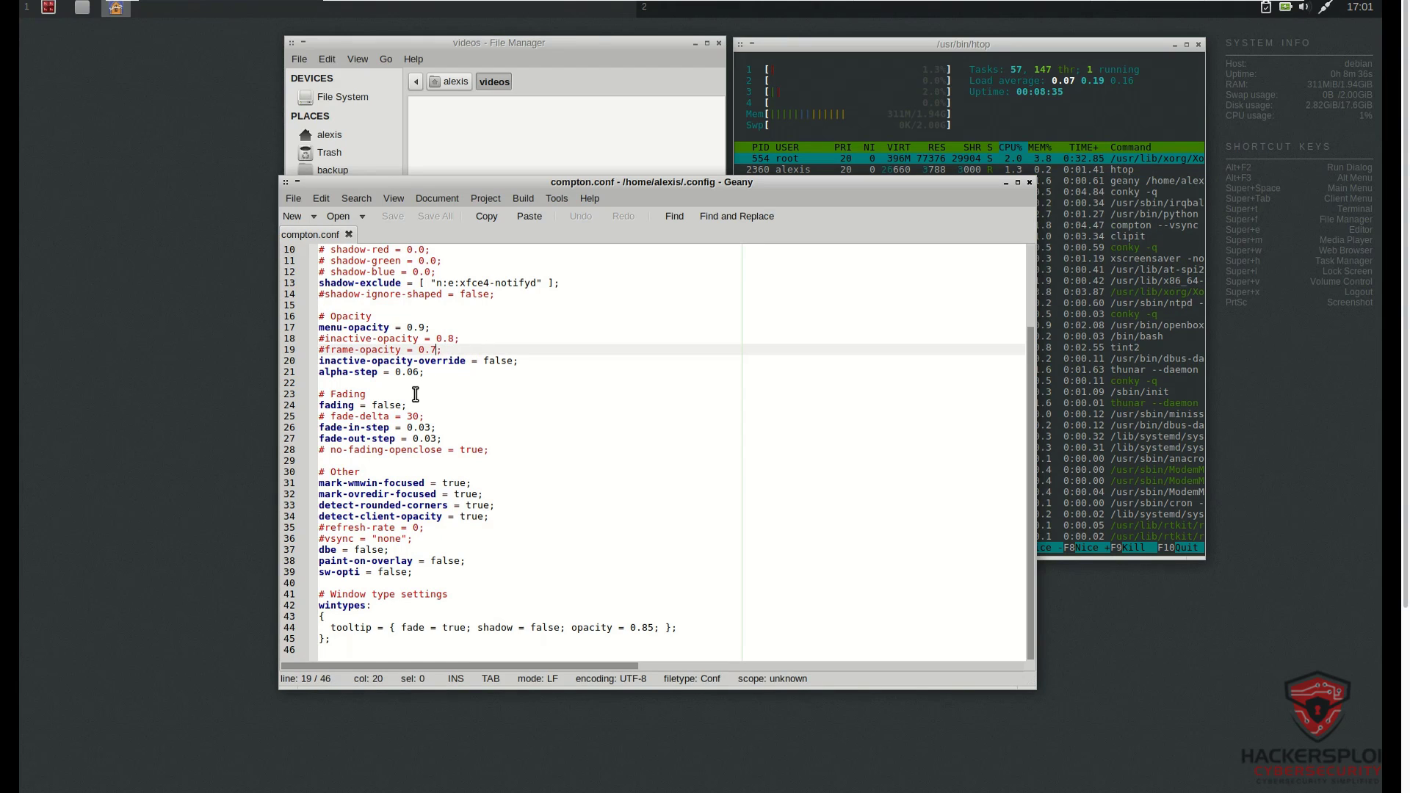
scroll(487, 394, up, 3)
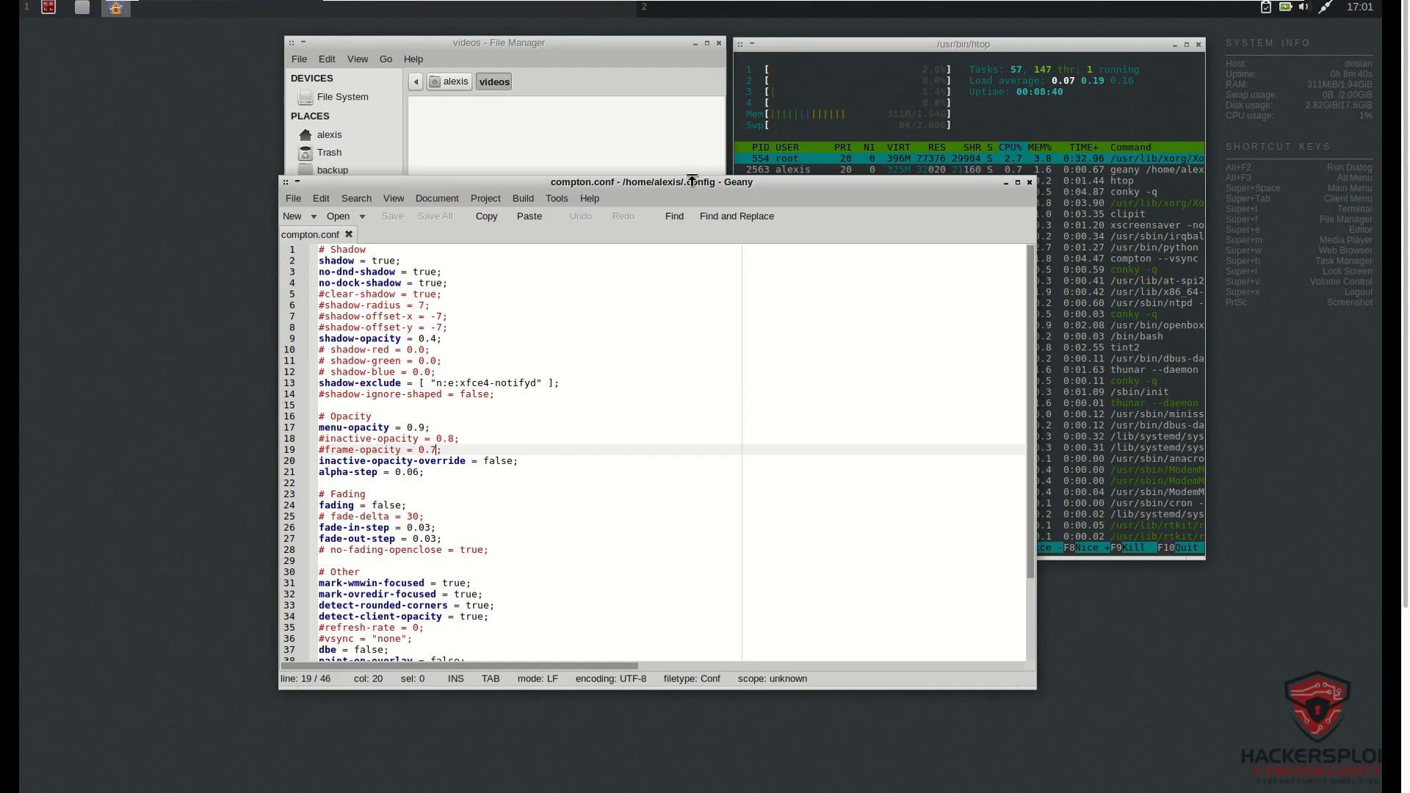
click(1030, 183)
View the Conky configuration options, dismiss them and look at the system info and shortcut list on the desktop.
right_click(167, 320)
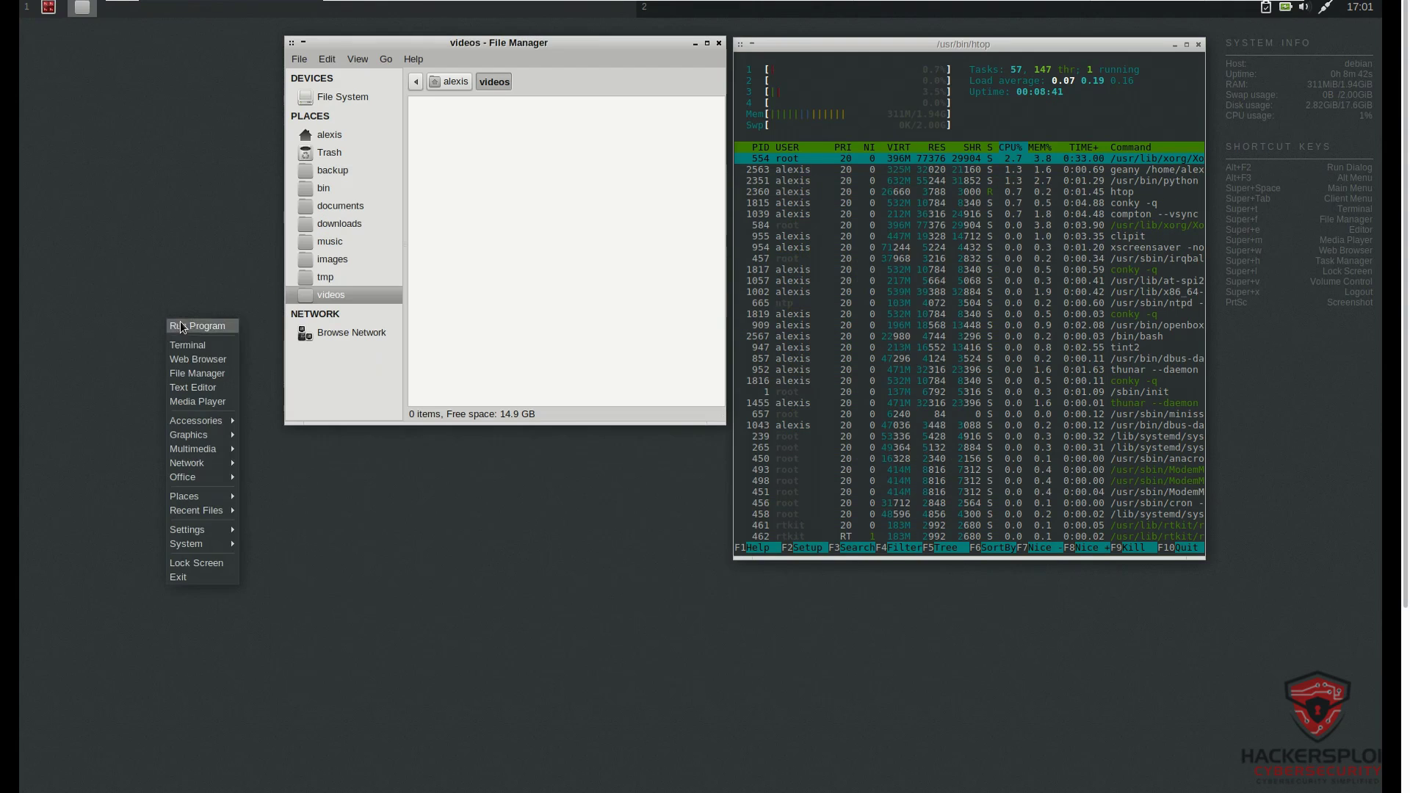
mouse_move(204, 537)
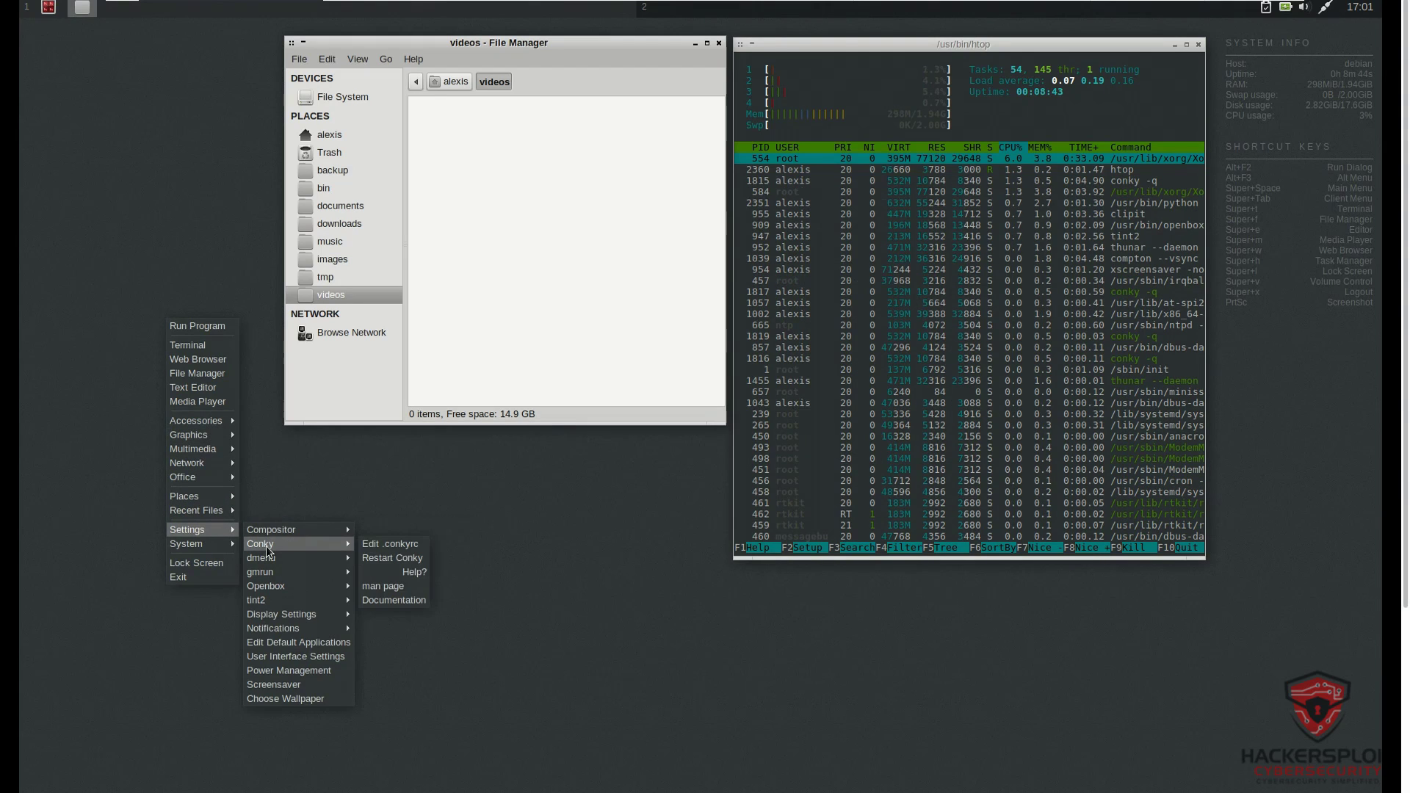
click(1346, 168)
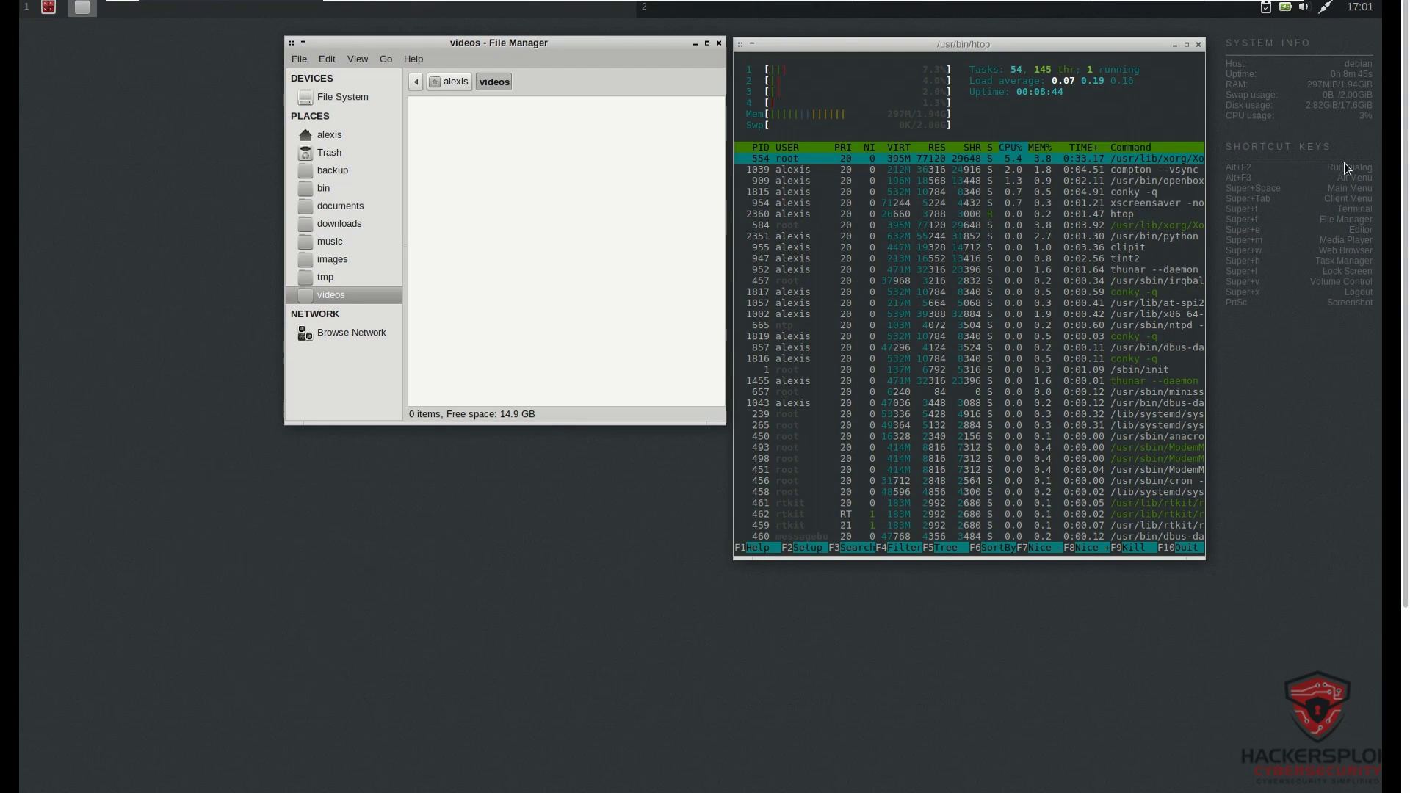
click(1223, 36)
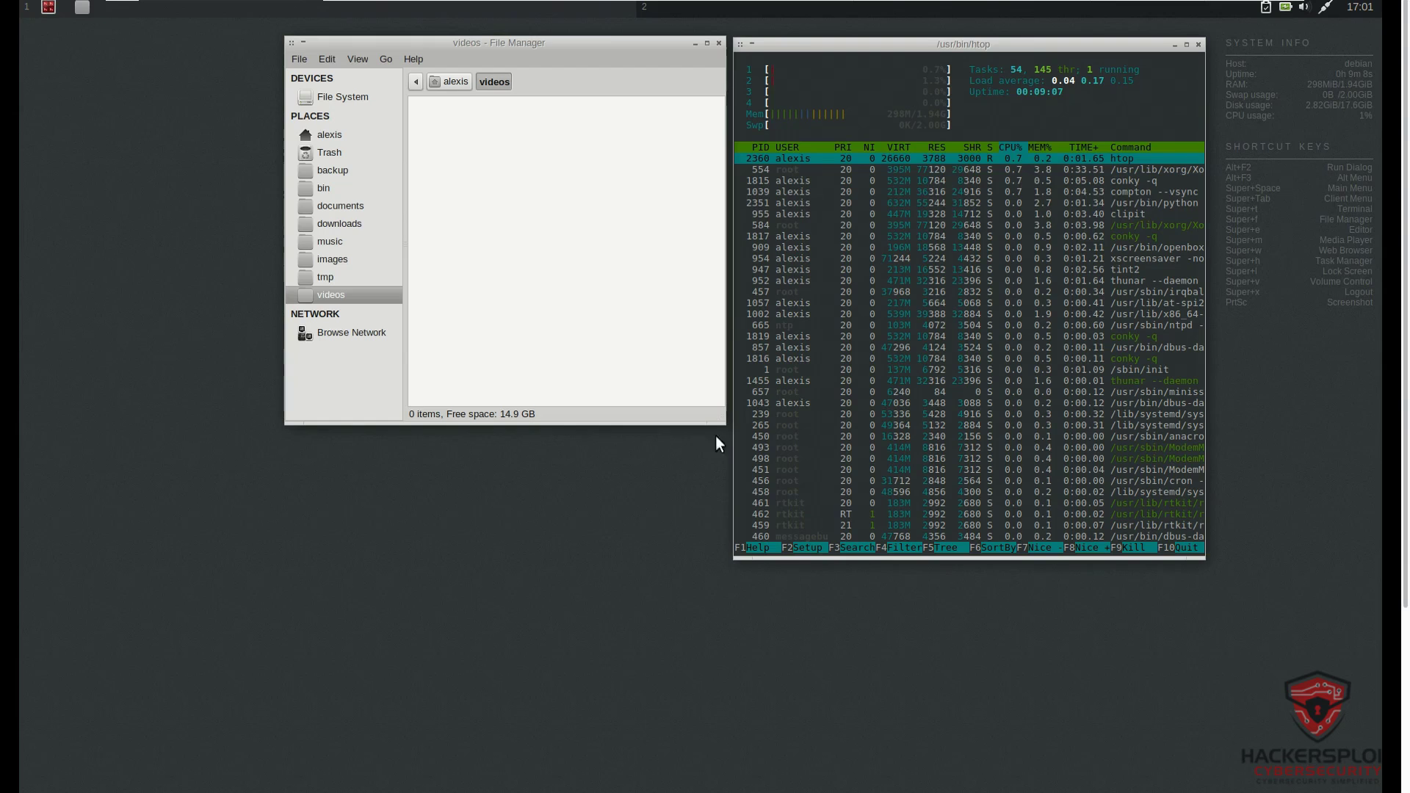
Open Conky's .conkyrc file, review its settings and the system info and shortcut key sections, and close the editor.
right_click(569, 489)
mouse_move(610, 700)
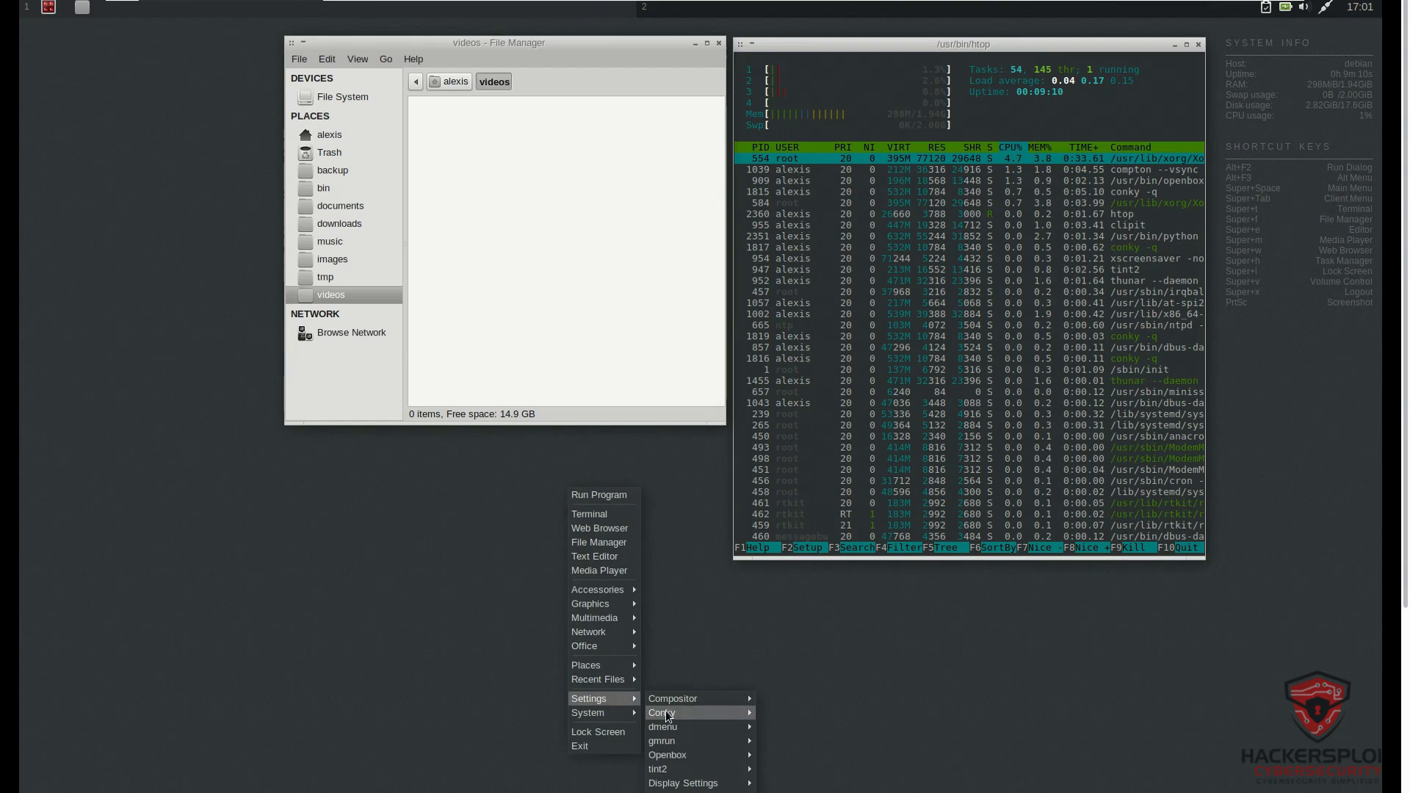
mouse_move(667, 716)
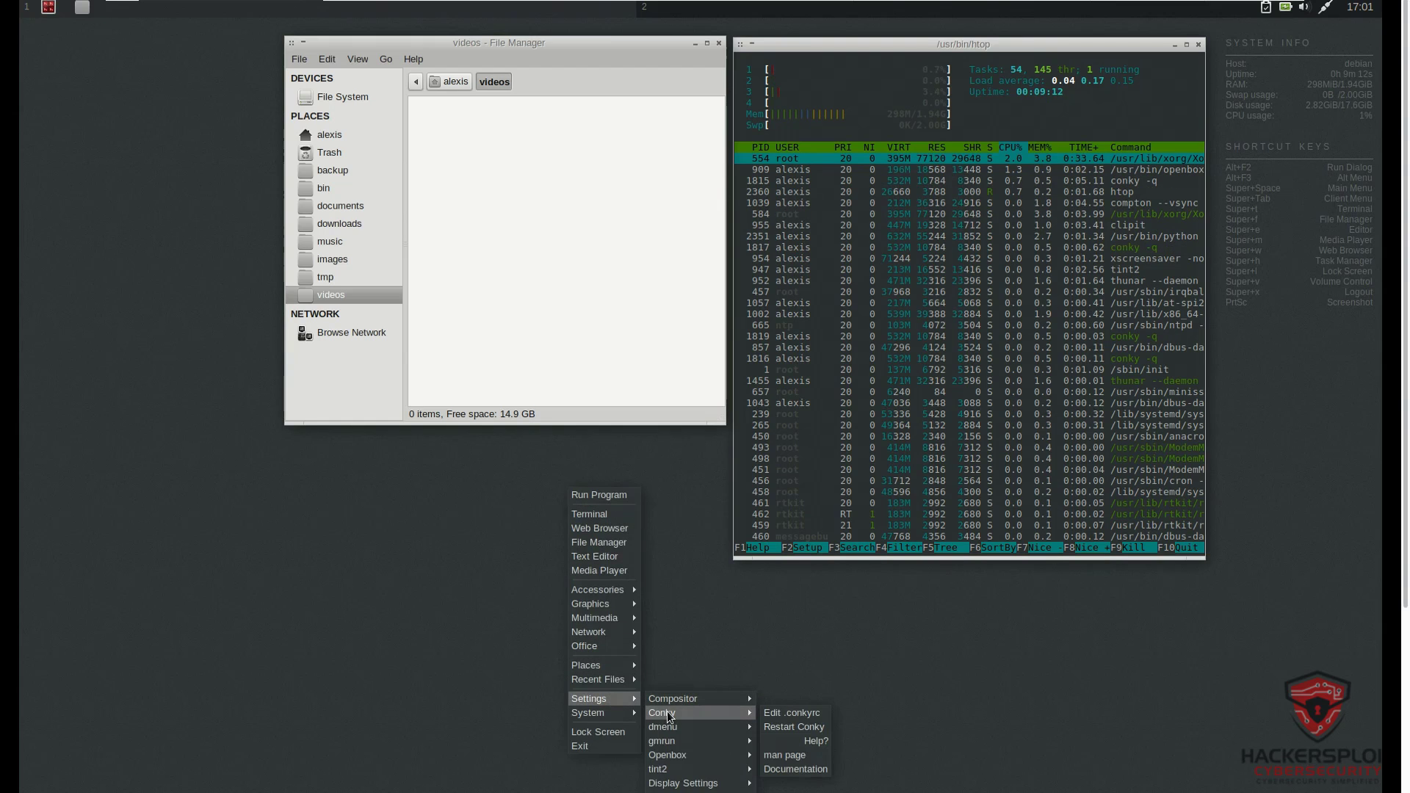
click(794, 712)
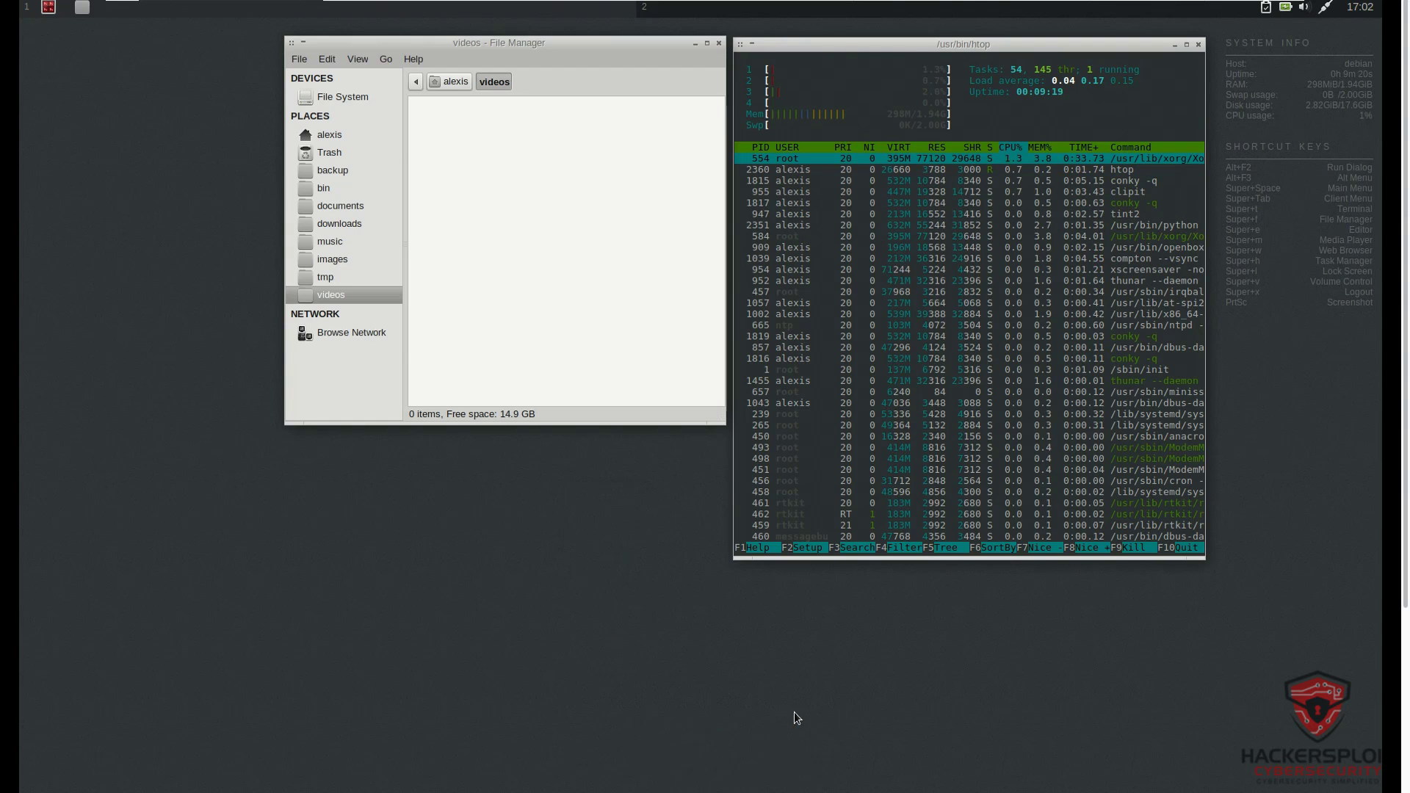
drag(649, 181, 778, 185)
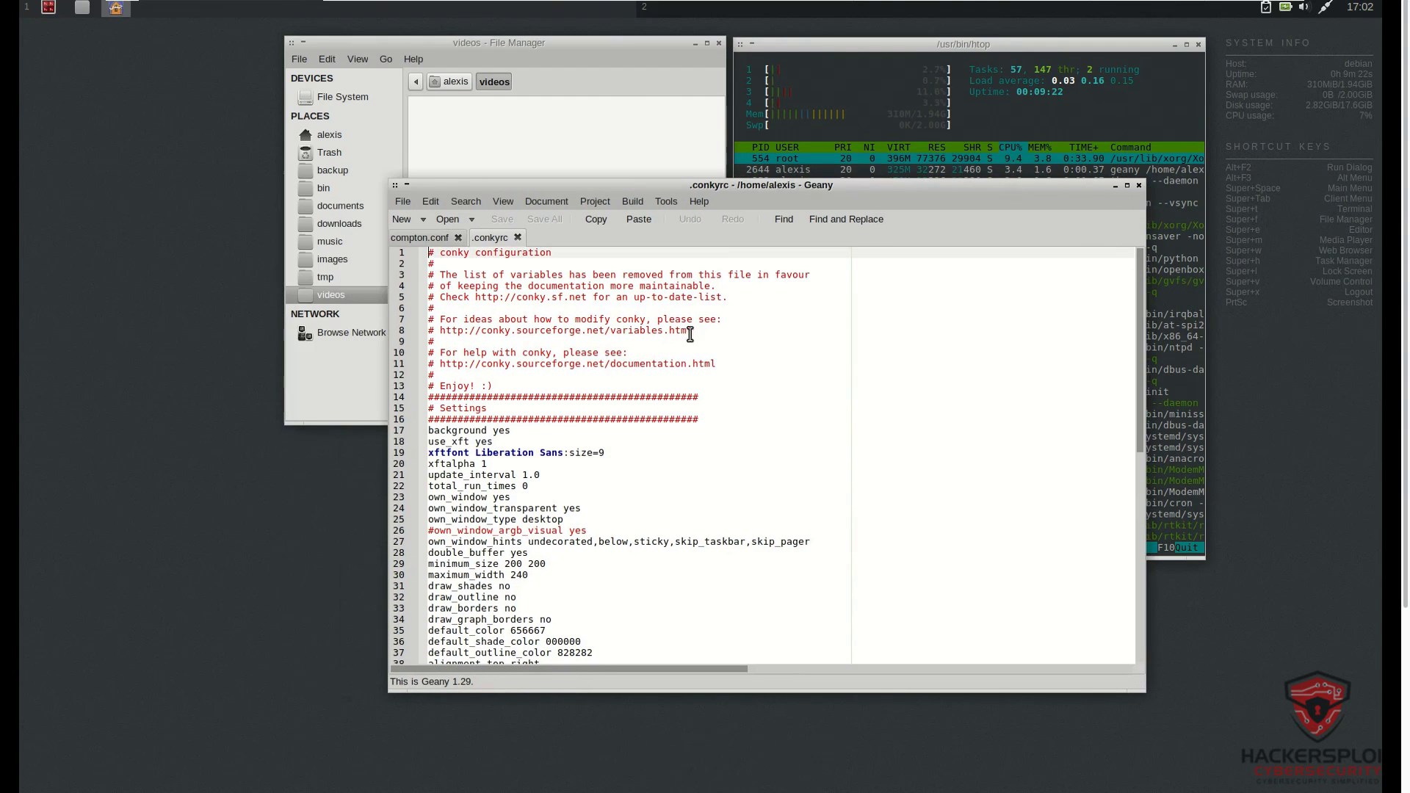
scroll(640, 426, down, 13)
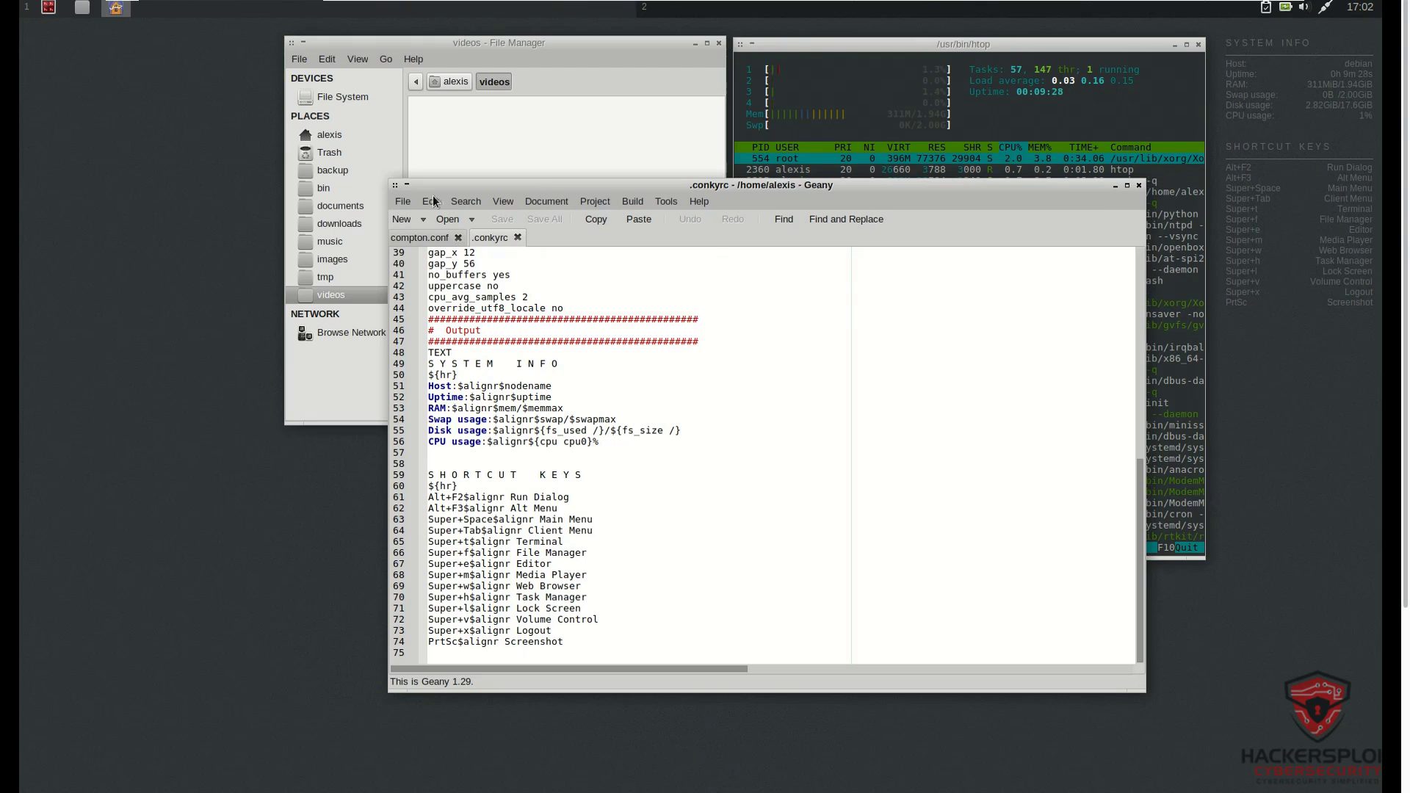
click(1138, 187)
View the dmenu configuration options, dismiss them, and switch to desktop 2 and back to desktop 1.
right_click(213, 249)
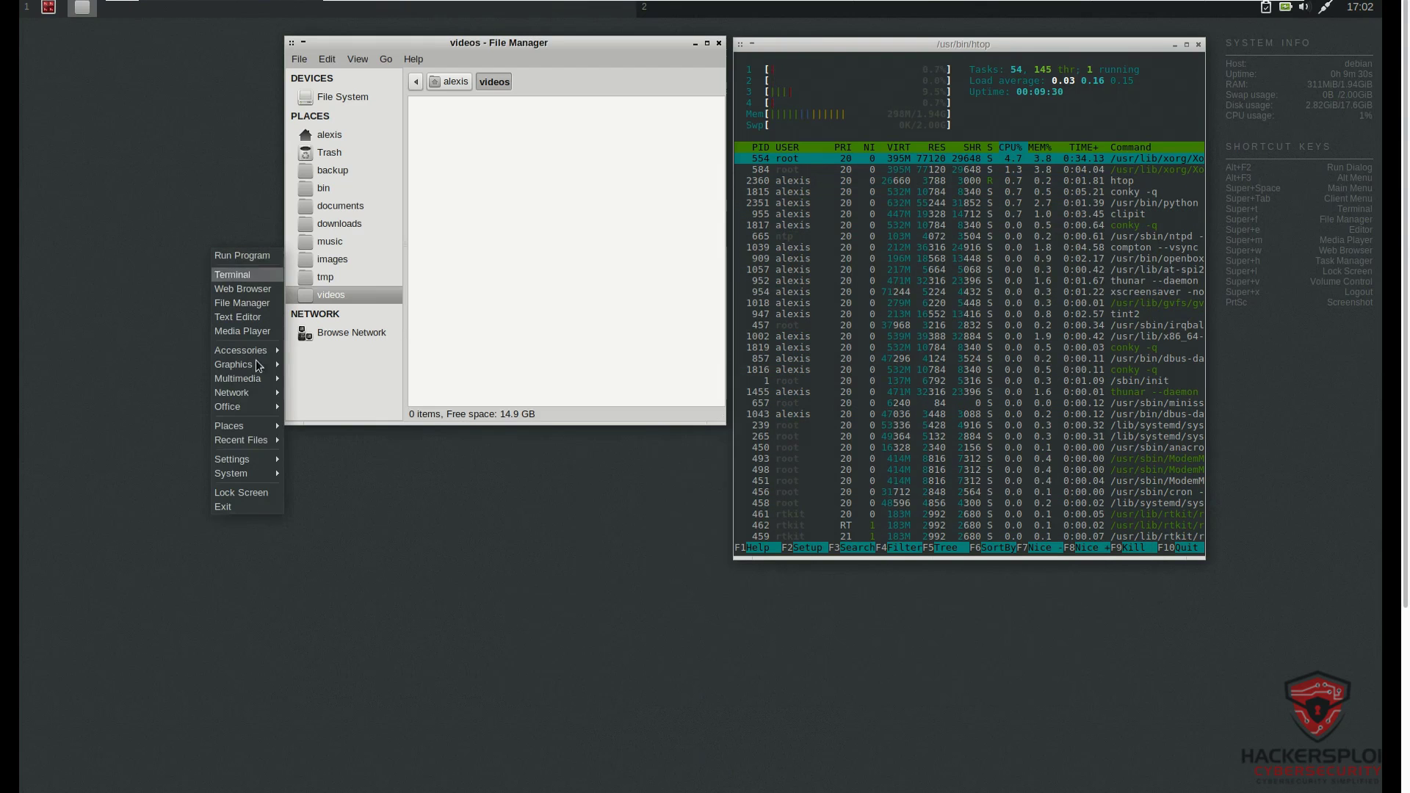
mouse_move(245, 456)
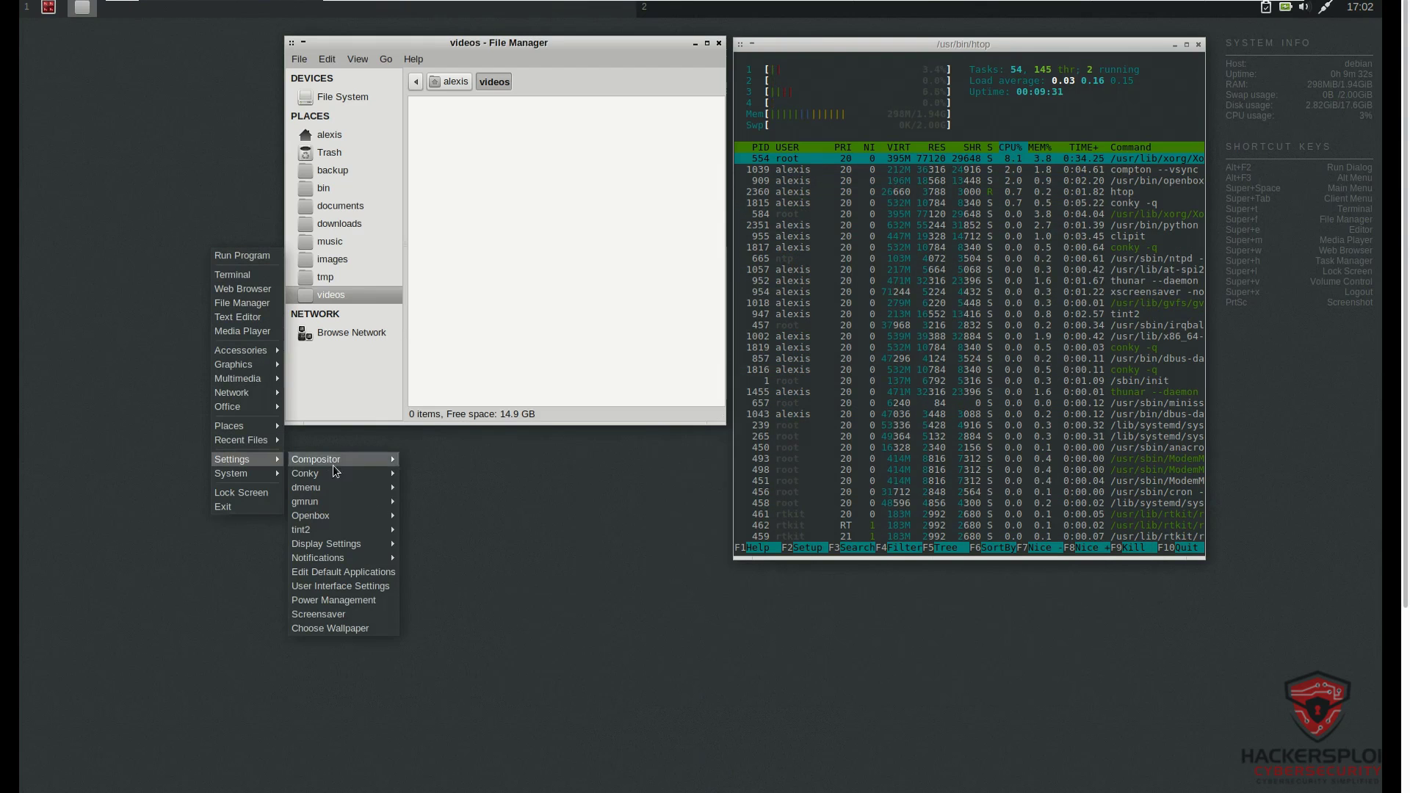
mouse_move(332, 484)
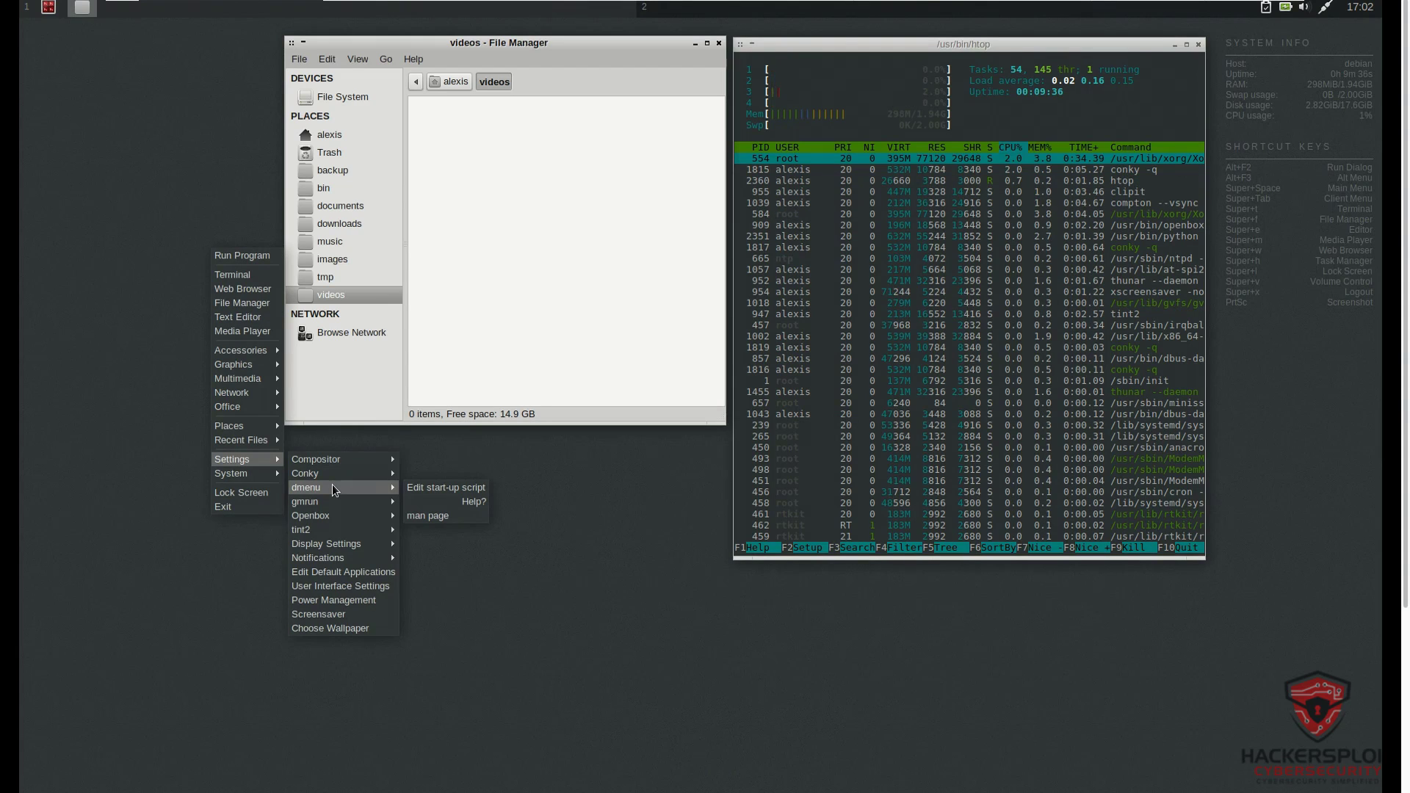
click(214, 12)
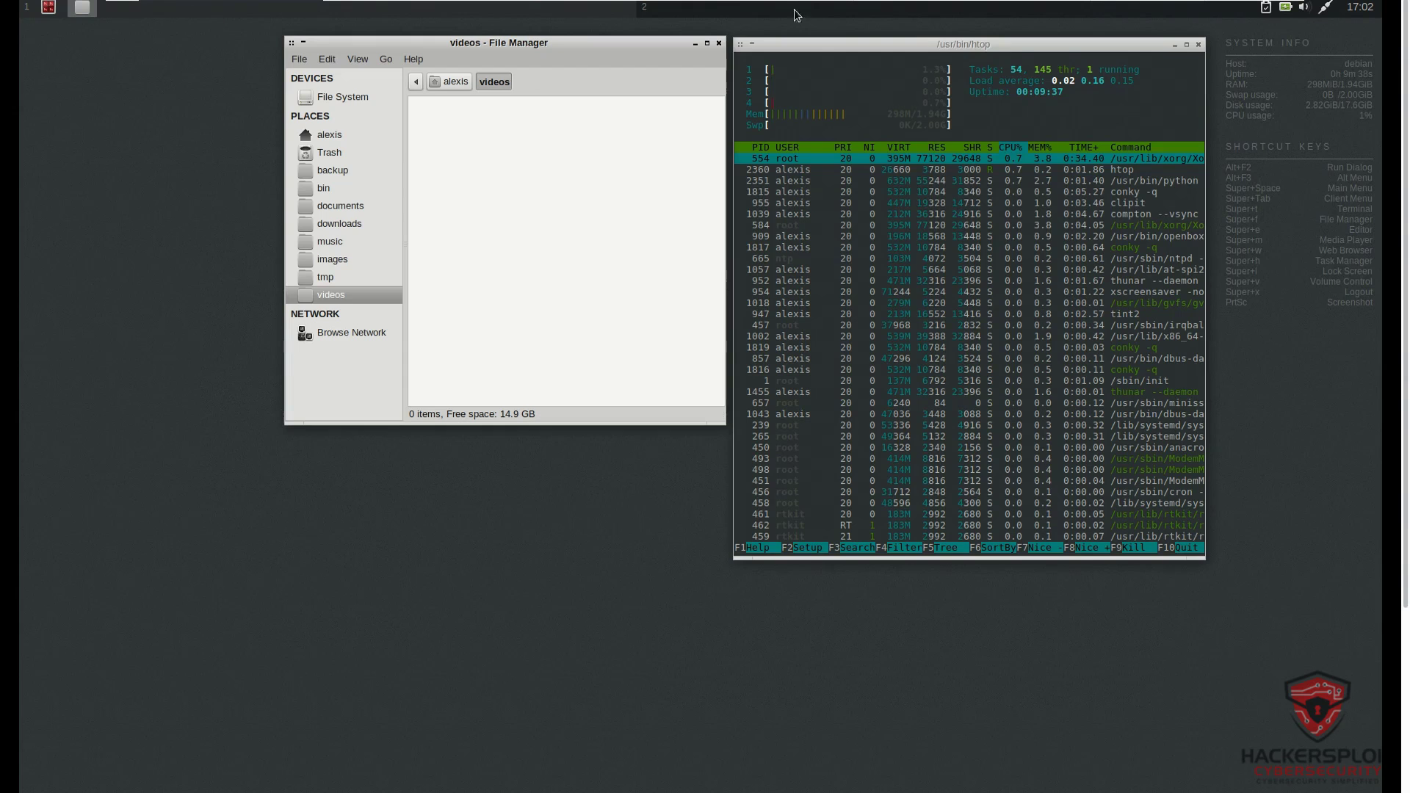
click(918, 11)
click(589, 12)
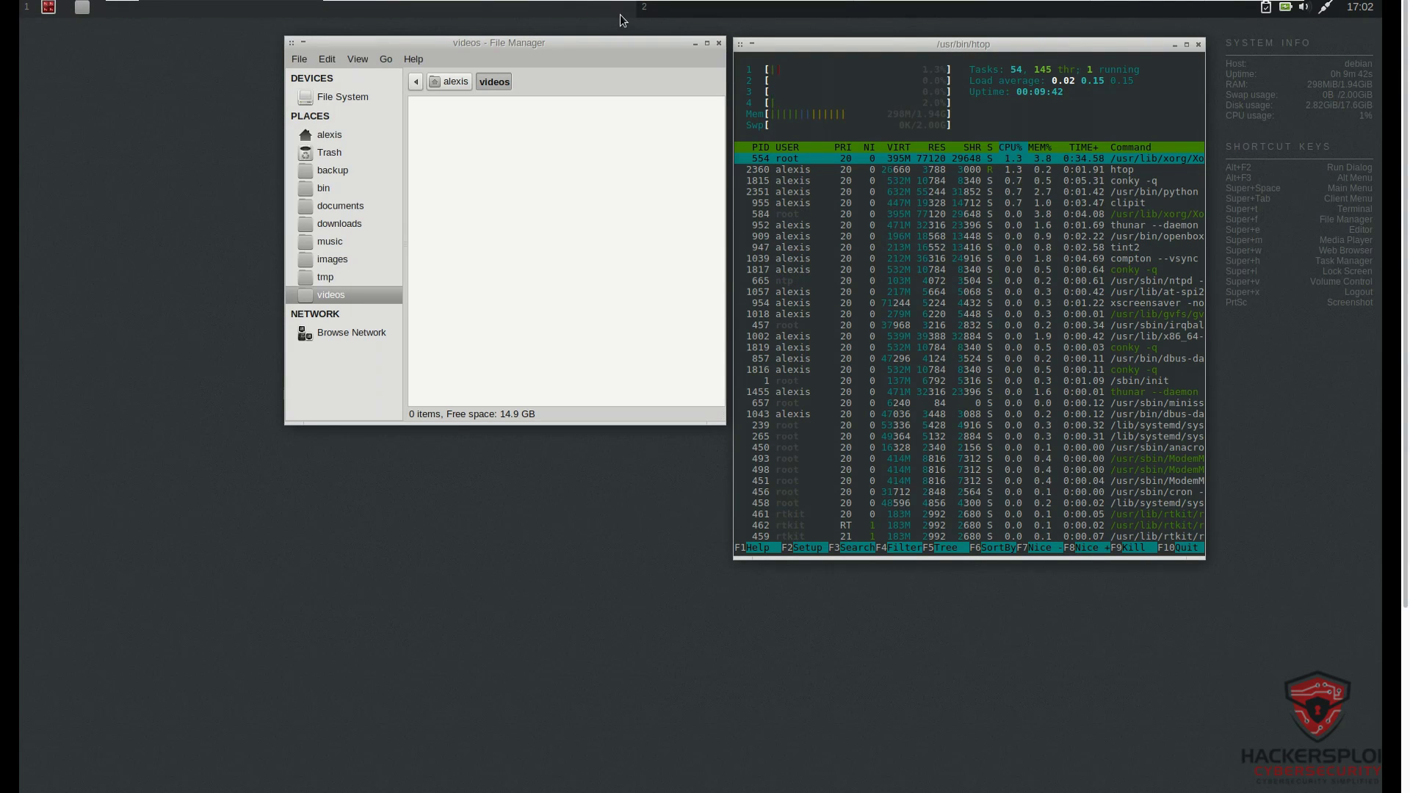
Open Openbox's GUI Config Tool and move its window higher on the desktop.
right_click(163, 249)
mouse_move(200, 459)
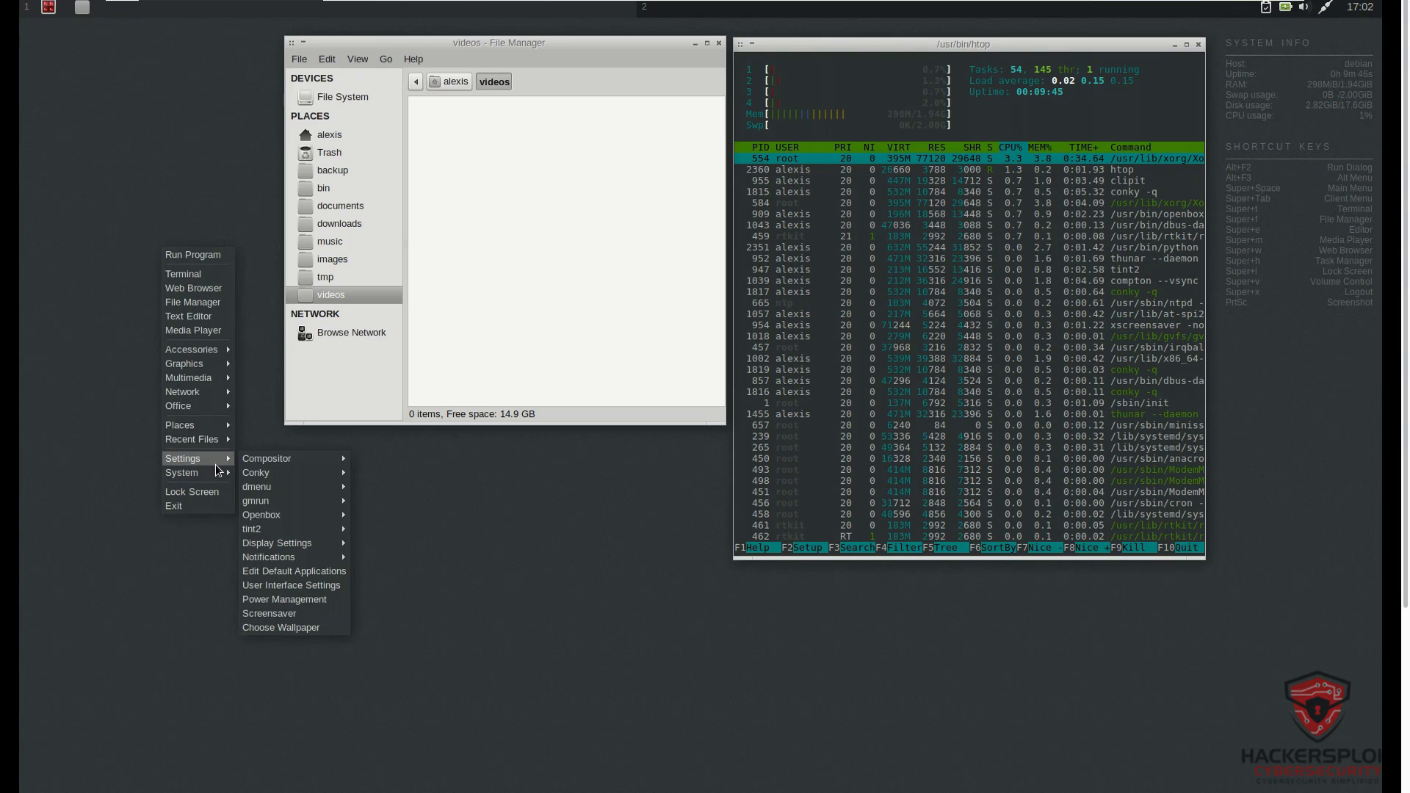
mouse_move(305, 517)
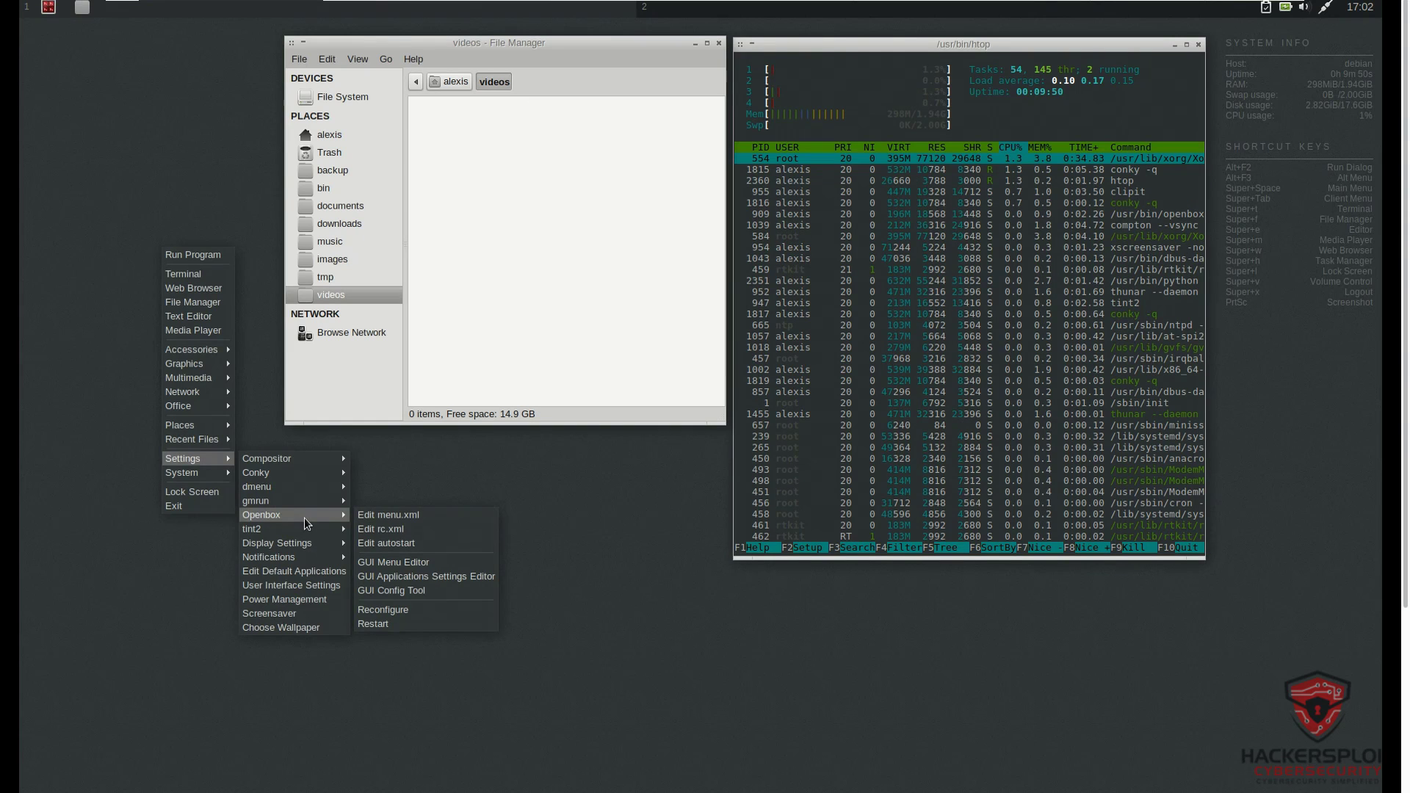
click(420, 594)
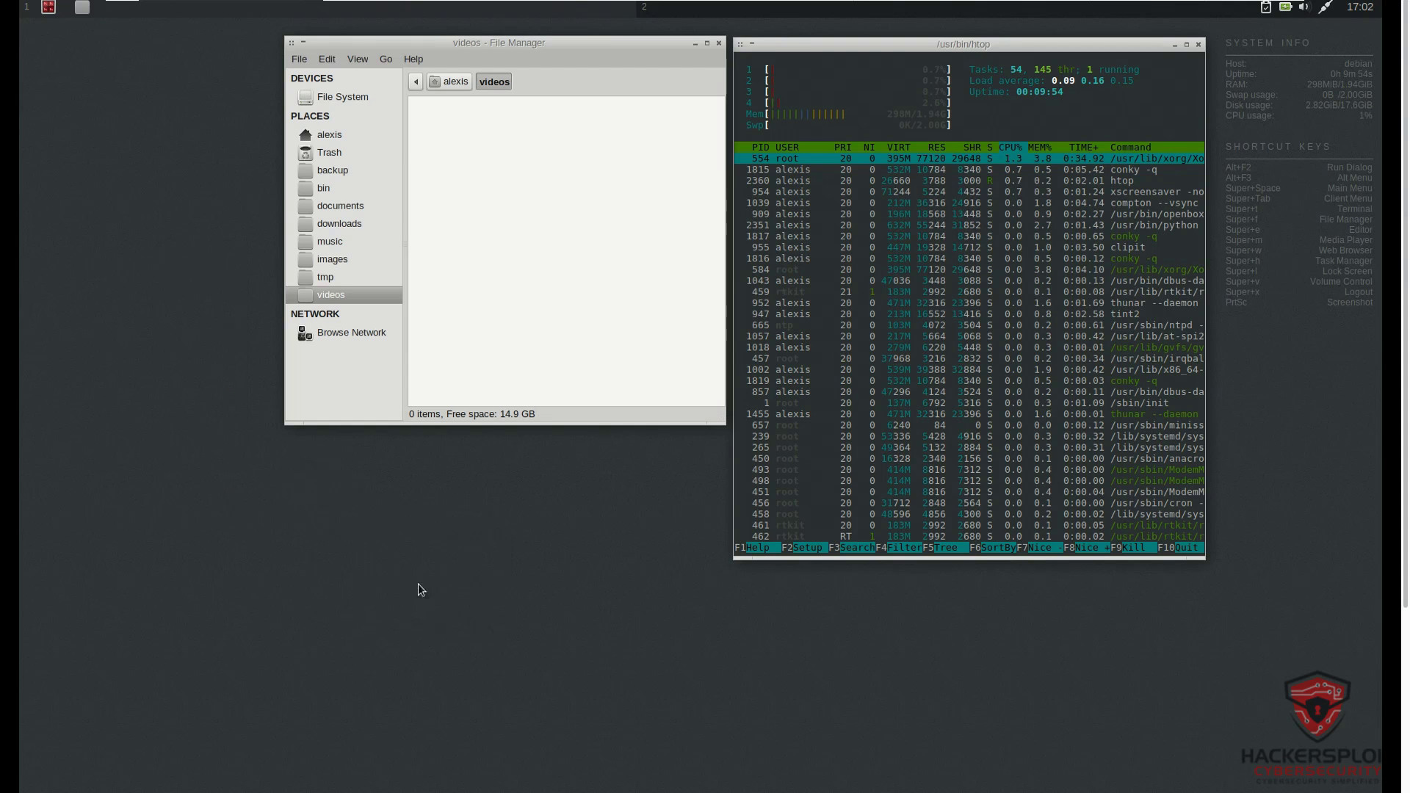
drag(586, 592, 611, 134)
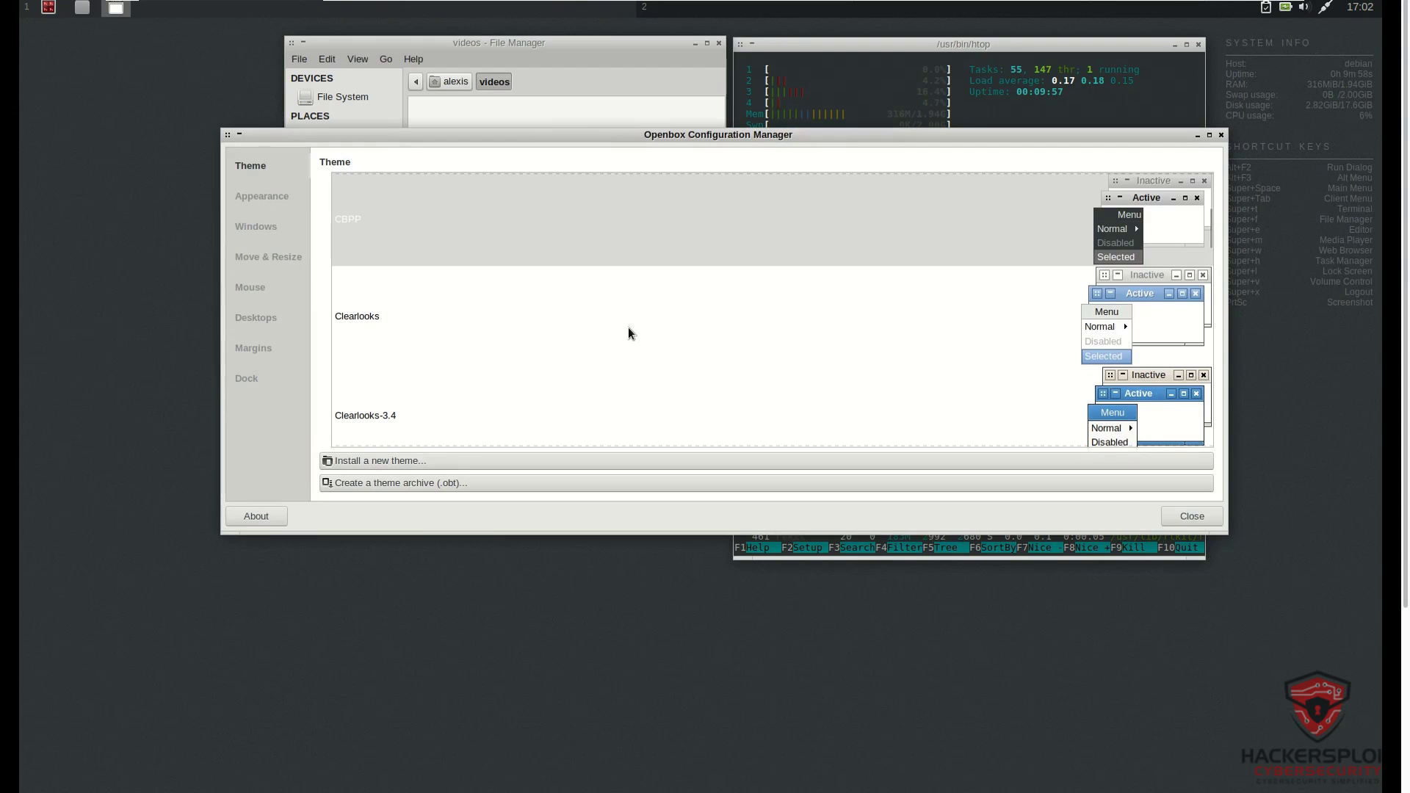
Look through the available Openbox window themes and apply the Nightmare theme.
scroll(628, 327, down, 3)
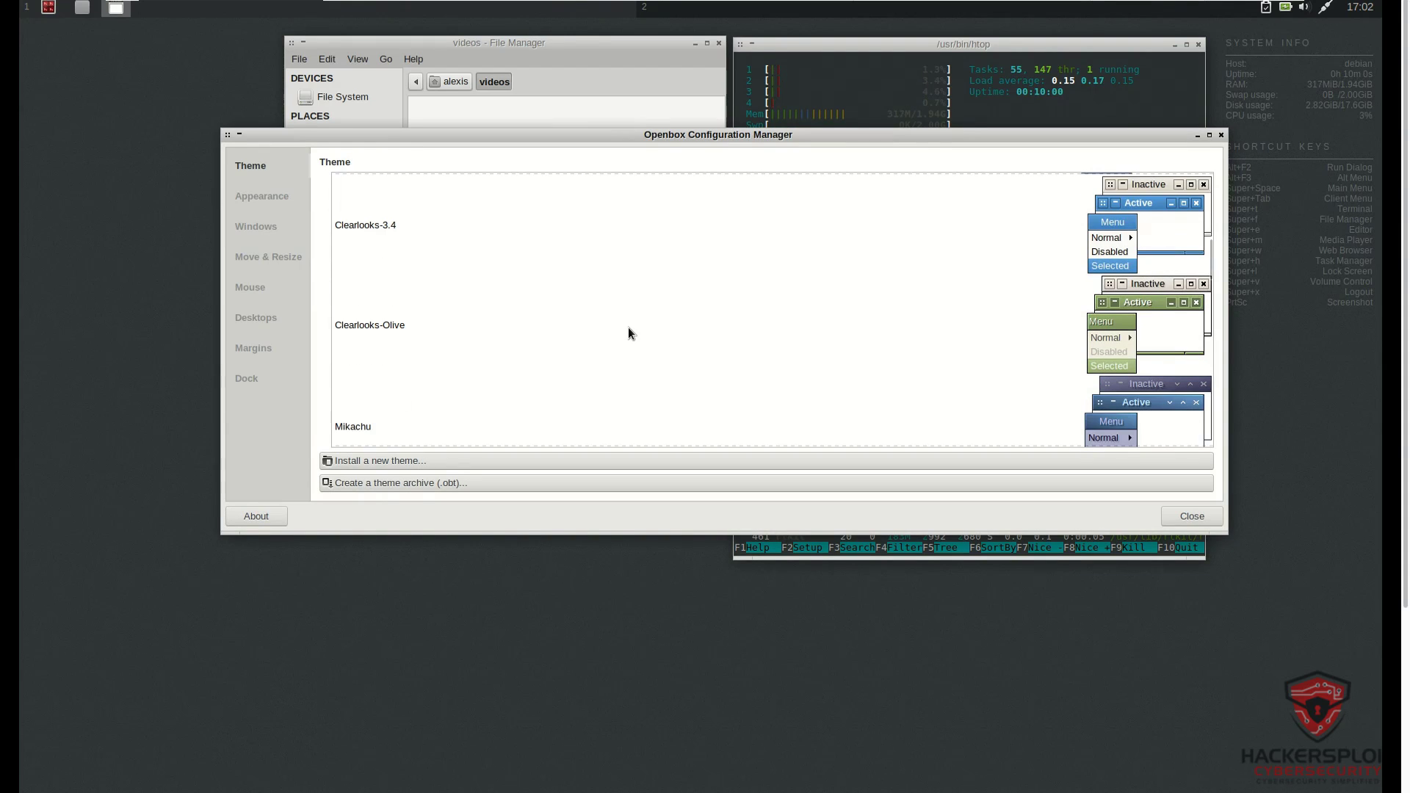
scroll(628, 328, down, 5)
click(624, 320)
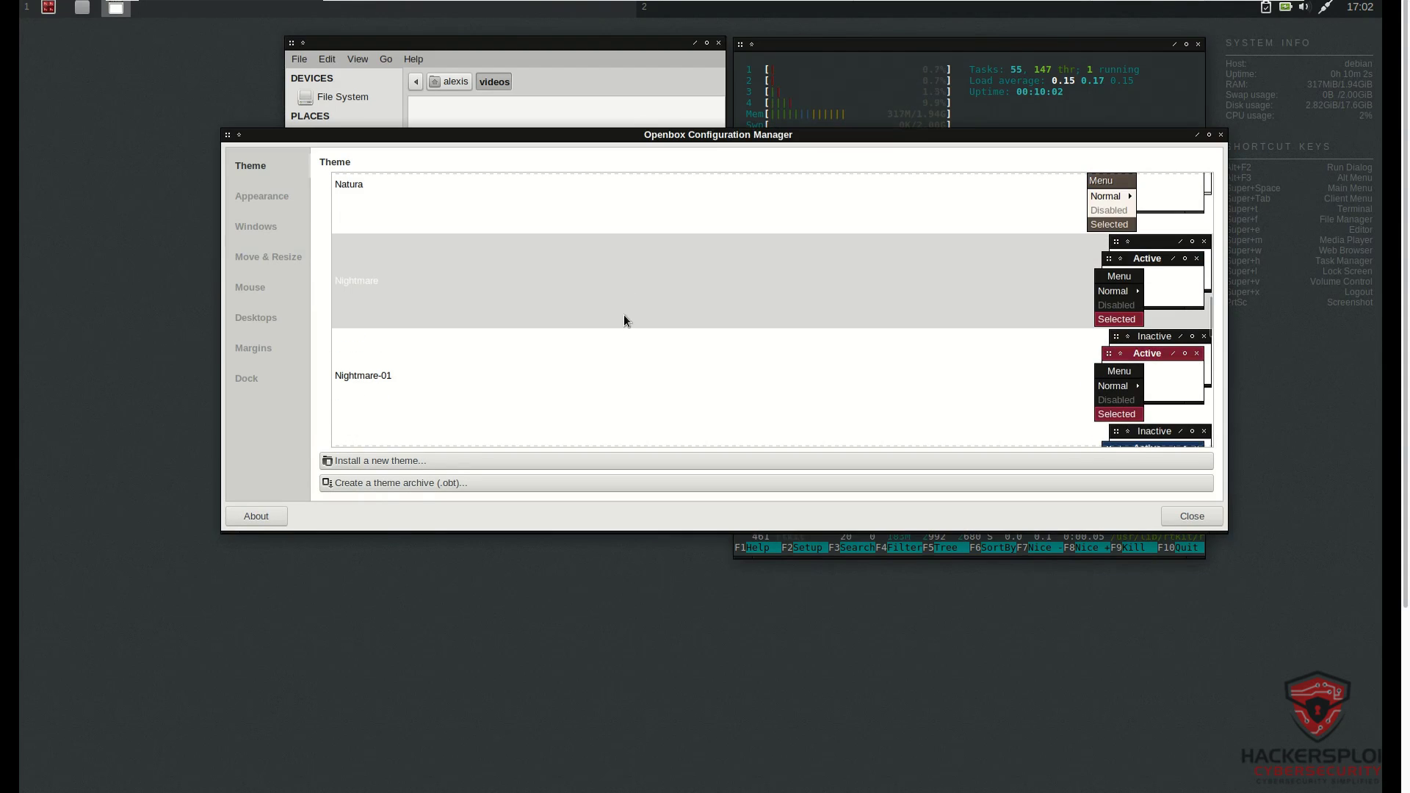
Review the Appearance, Windows and Dock settings in the Openbox Configuration Manager, repositioning its window on the desktop.
mouse_move(738, 135)
mouse_down()
mouse_move(681, 204)
mouse_move(768, 192)
mouse_move(727, 146)
mouse_up()
click(283, 217)
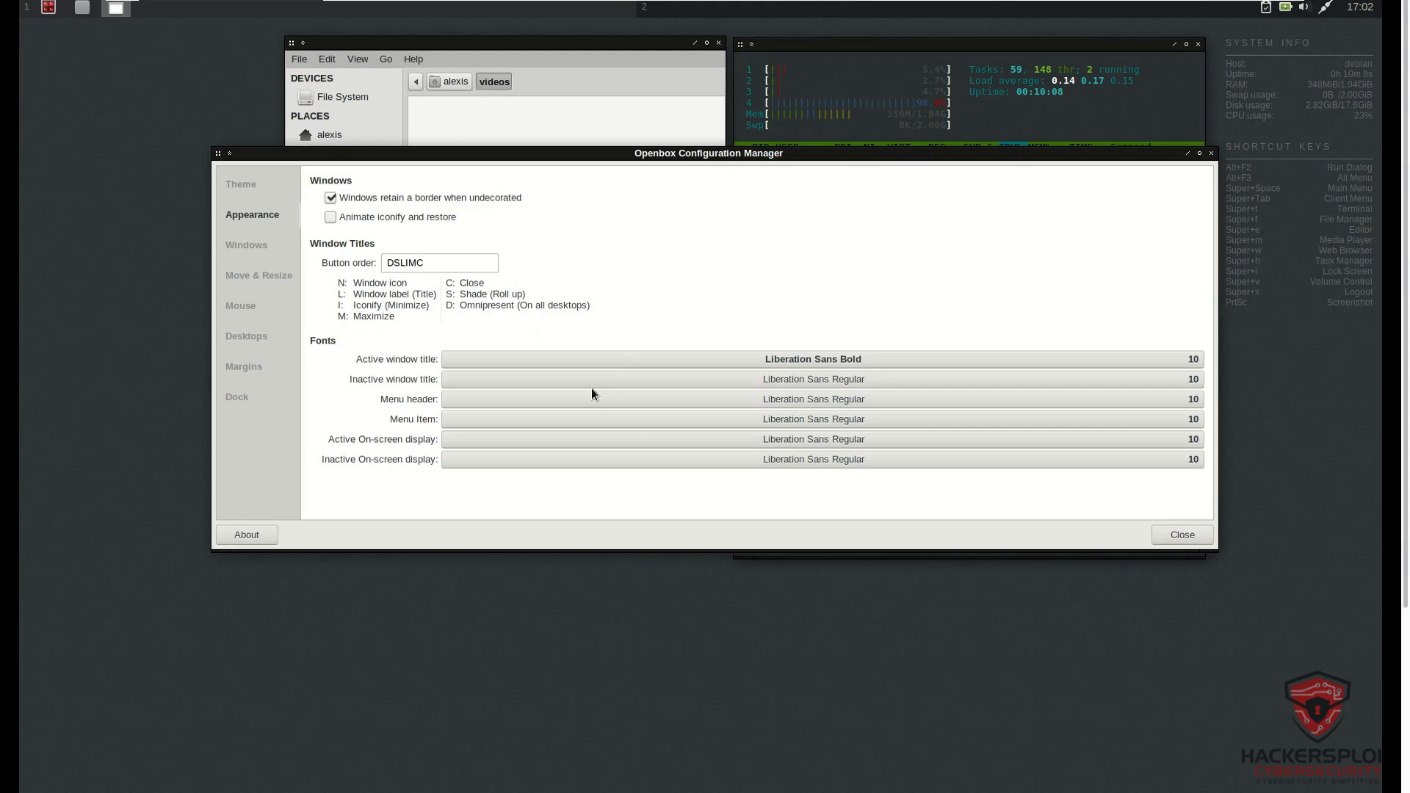
click(250, 247)
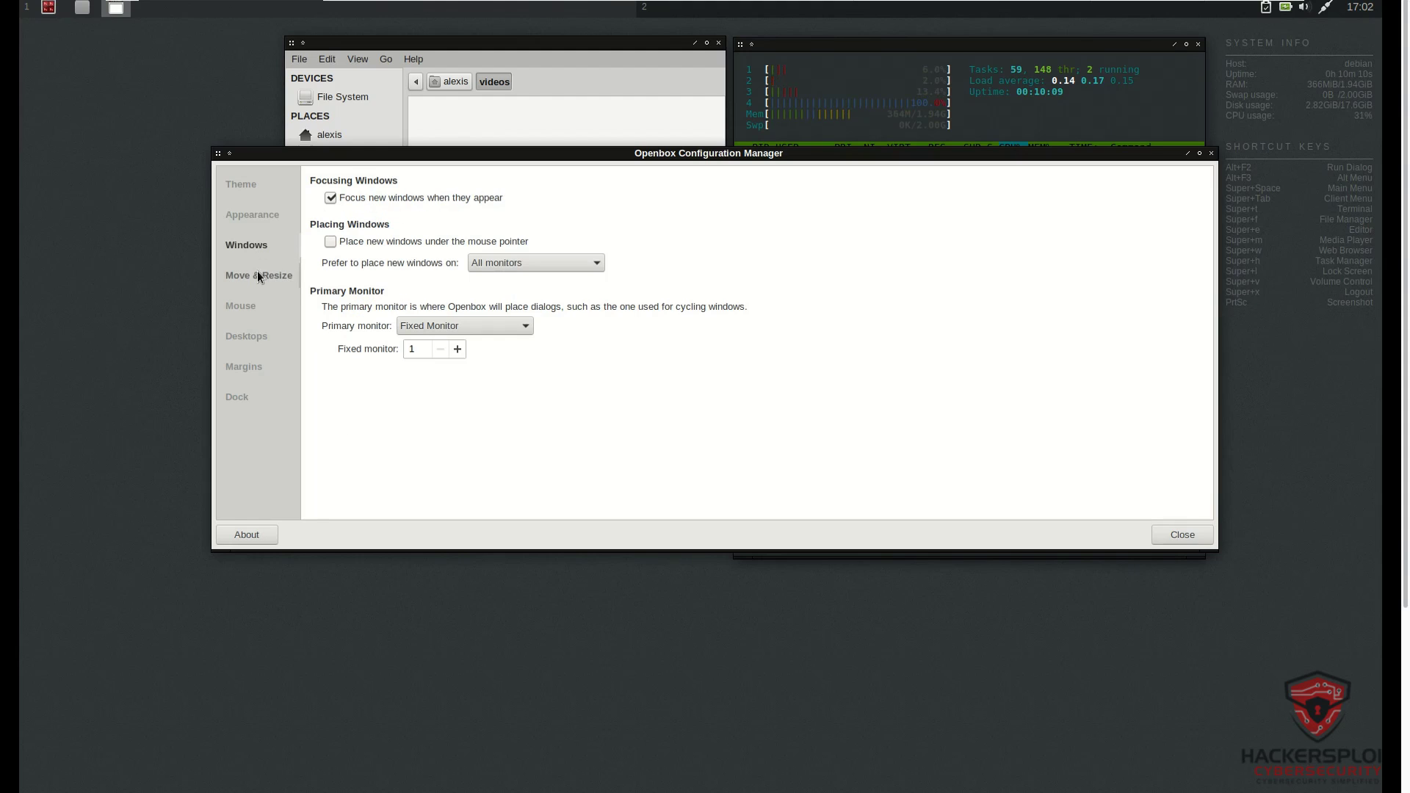
drag(445, 155, 459, 146)
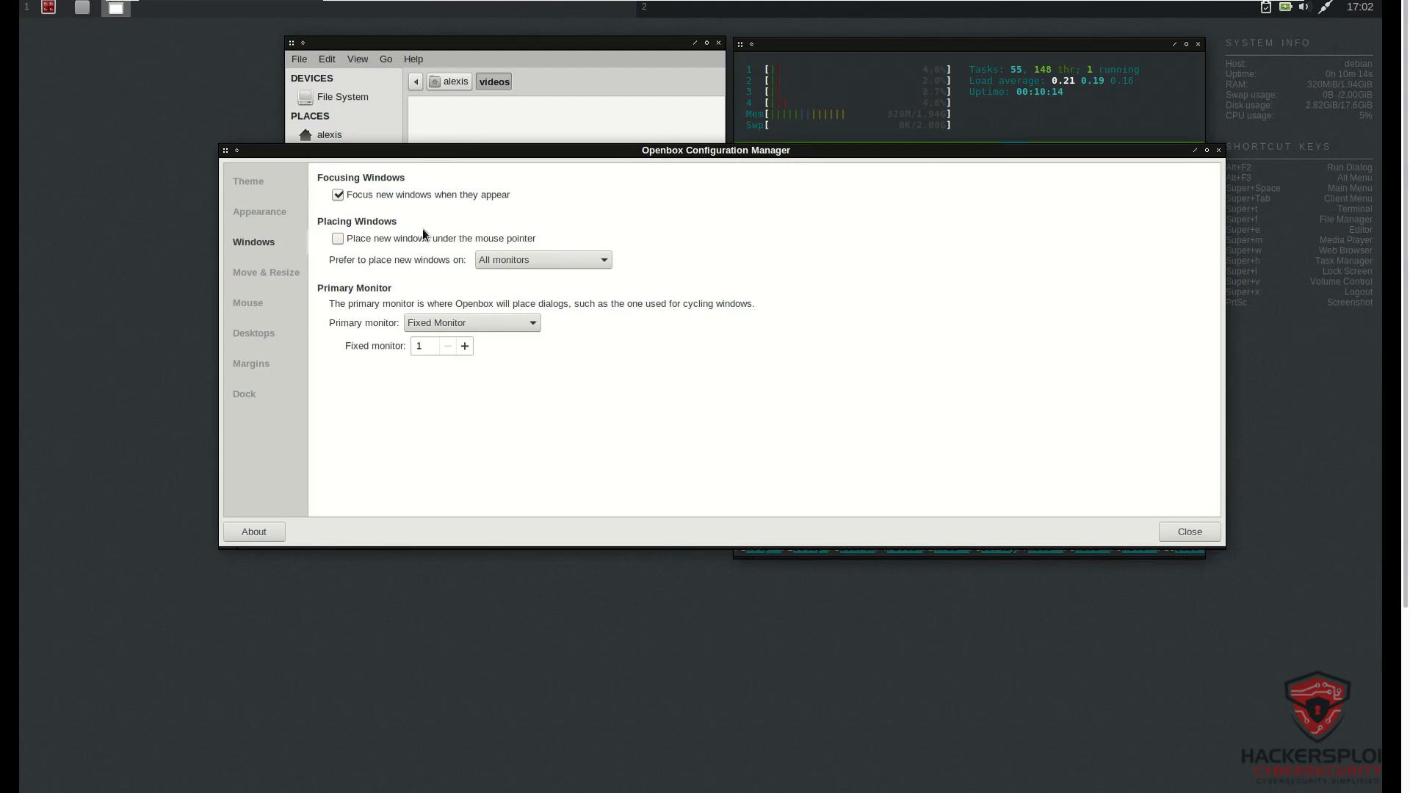
click(263, 394)
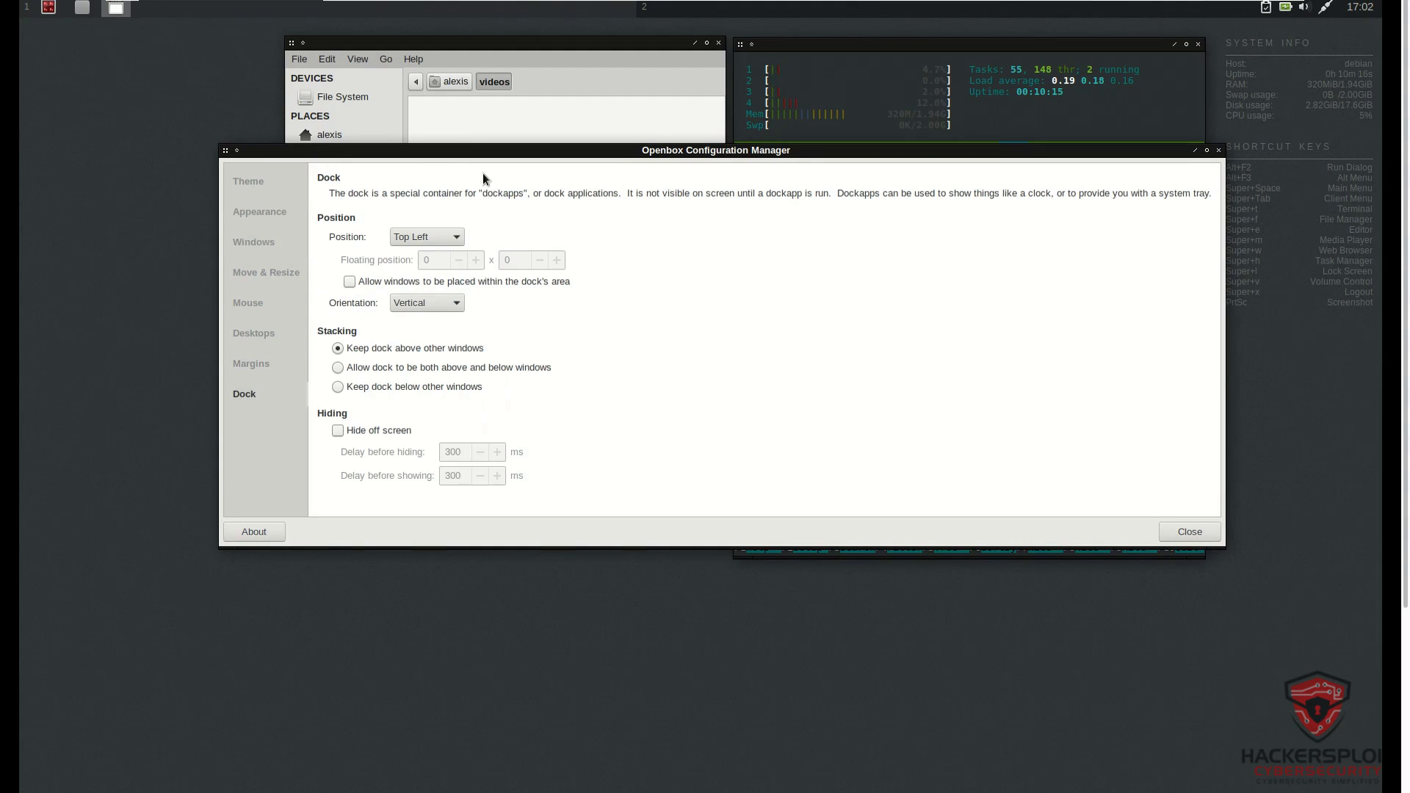
Bring the videos folder window forward and minimize it, and close the Openbox Configuration Manager.
click(80, 10)
drag(583, 46, 542, 41)
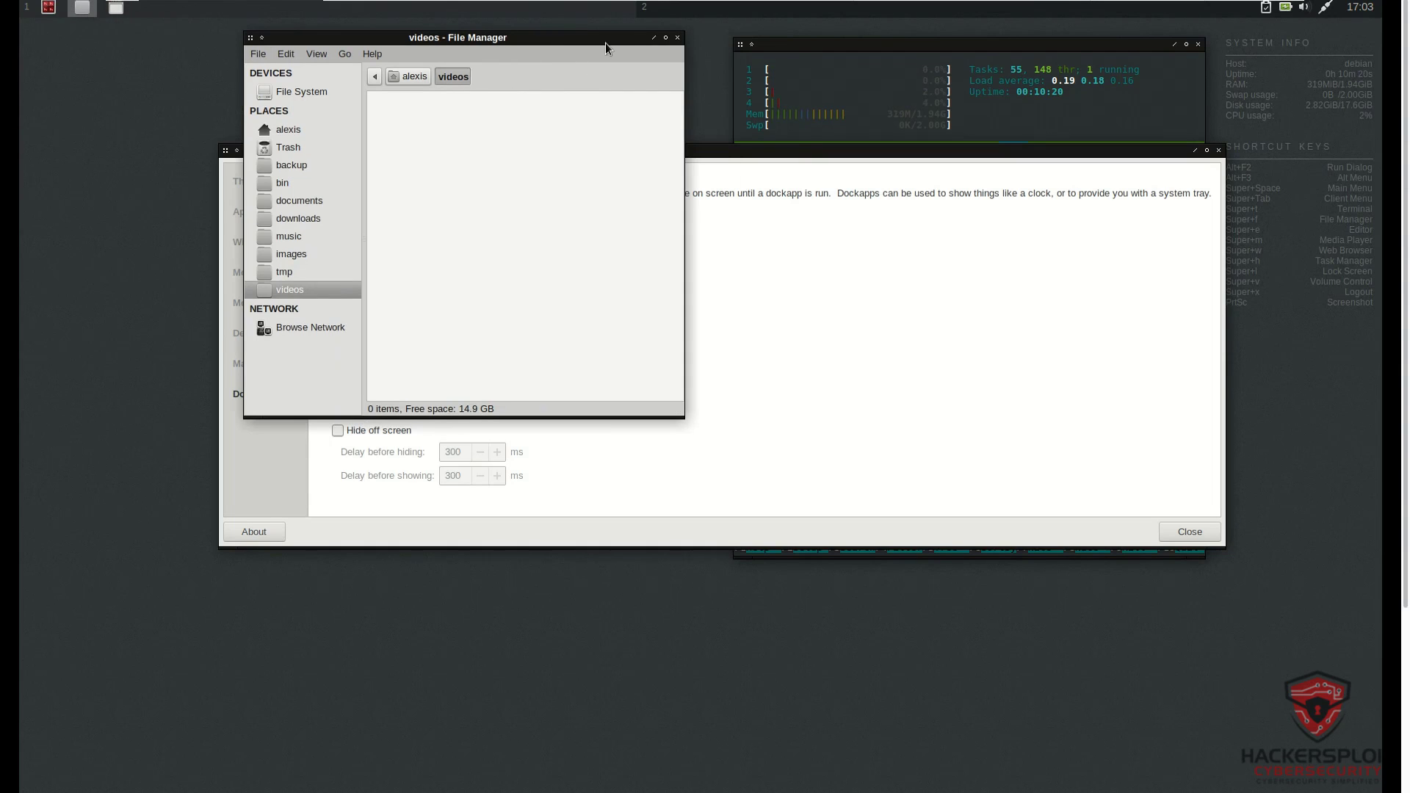
click(654, 38)
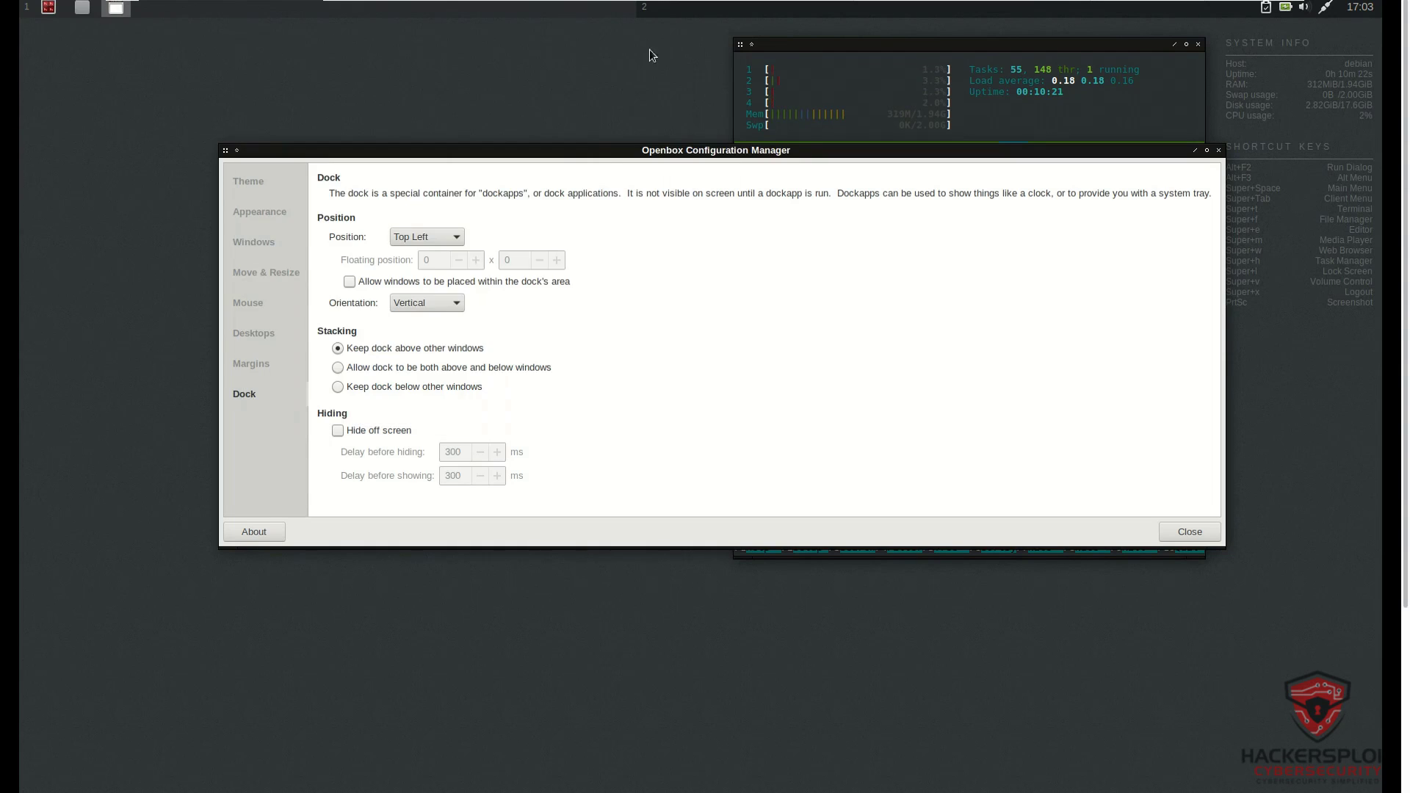
drag(602, 151, 605, 115)
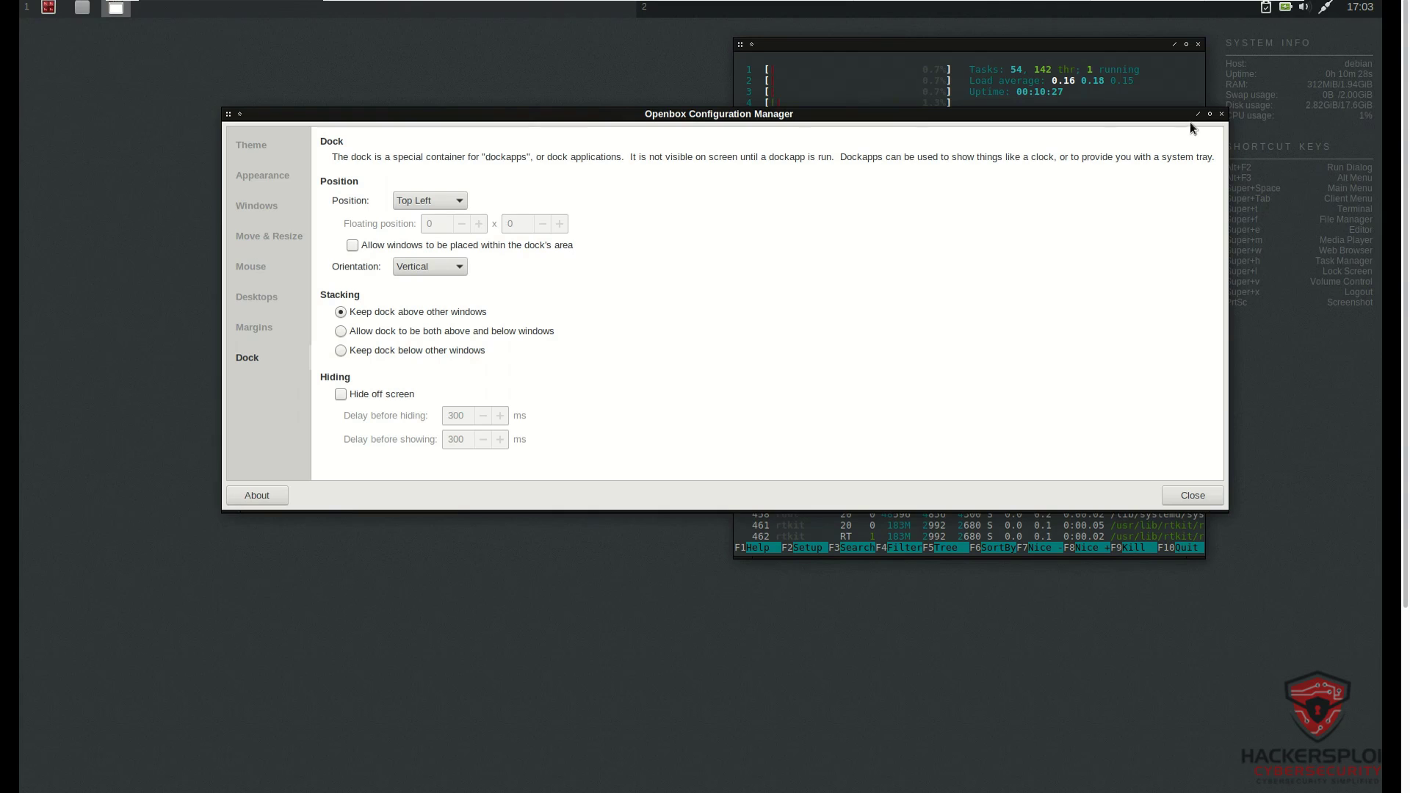
click(1221, 114)
Look over the Compositor, Conky and Openbox settings entries and restart the tint2 panel.
right_click(532, 198)
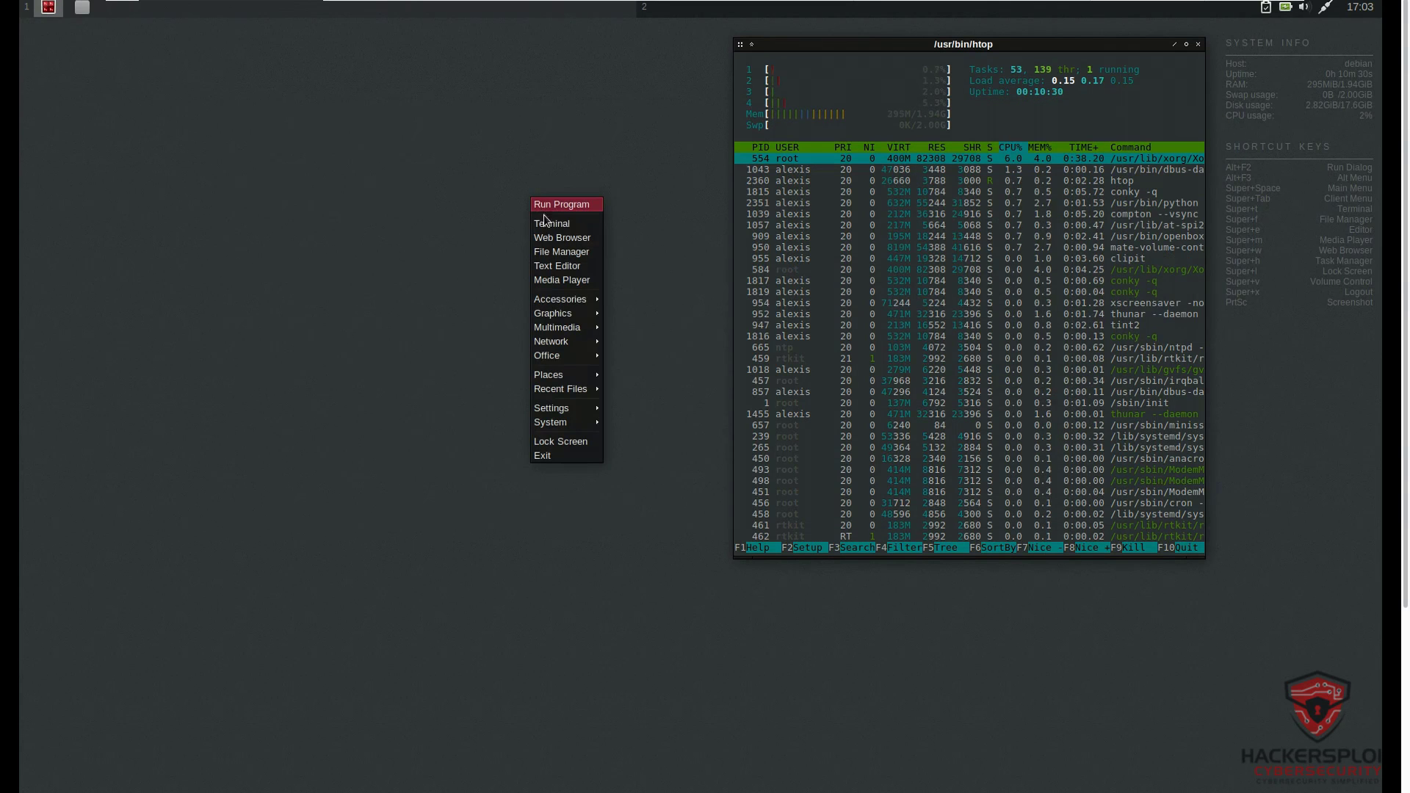
mouse_move(551, 409)
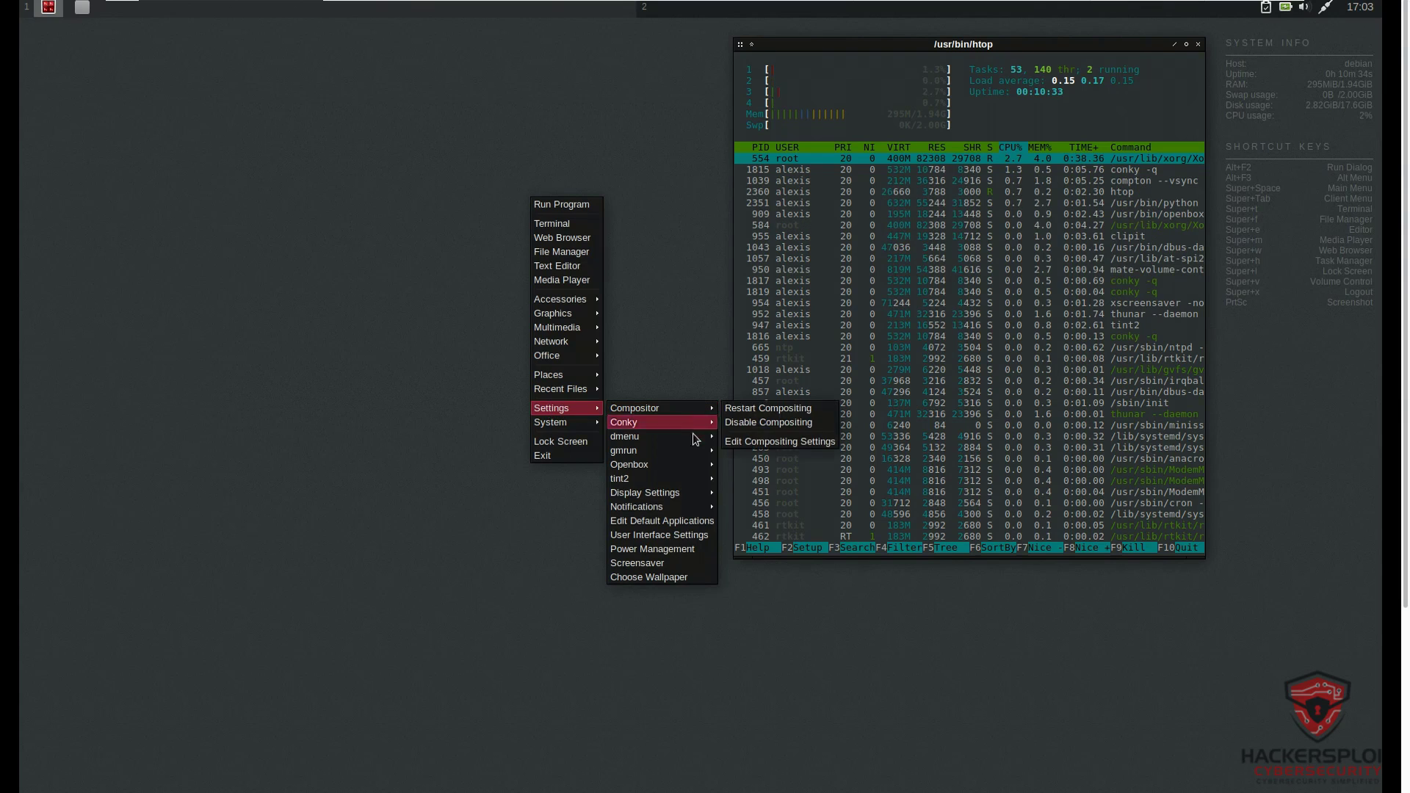
mouse_move(684, 466)
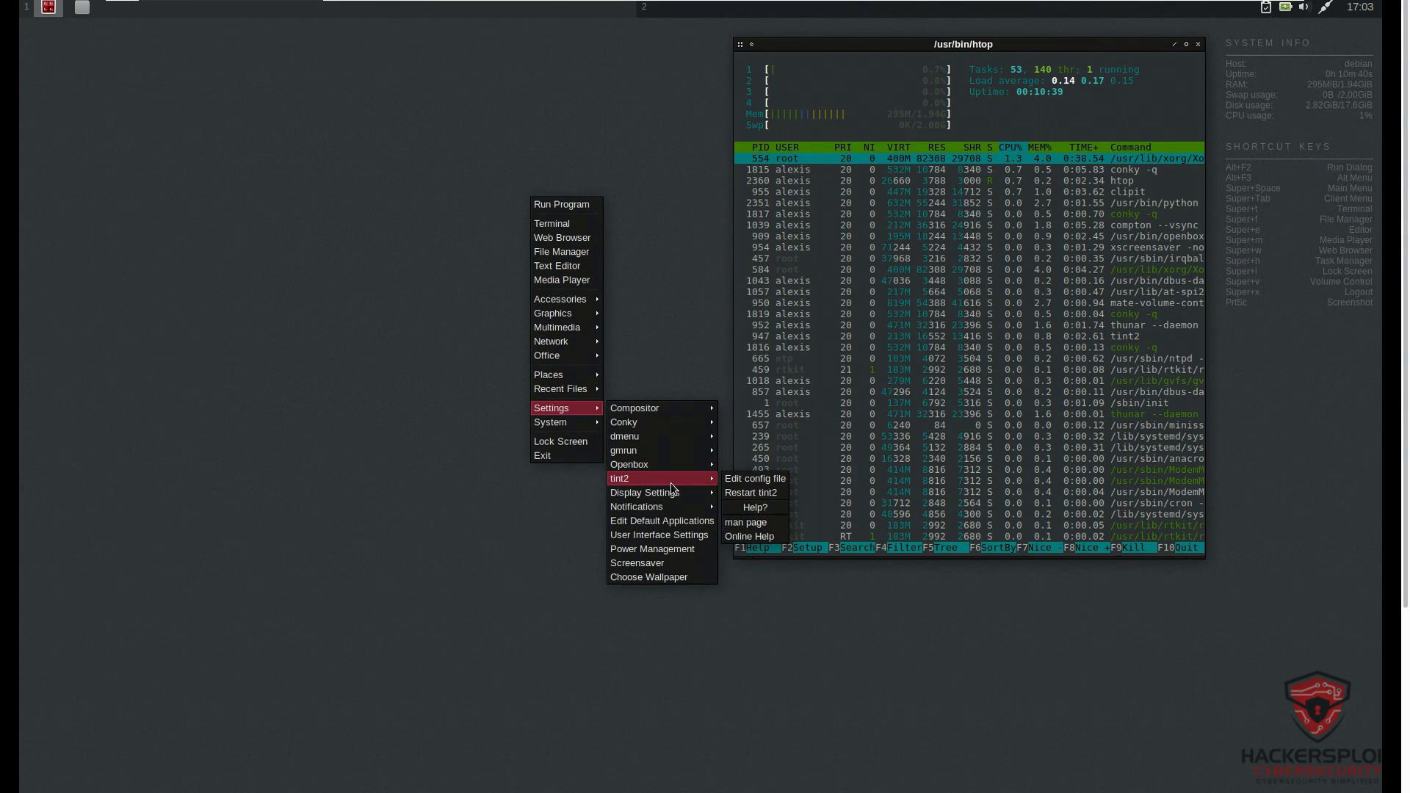
click(740, 493)
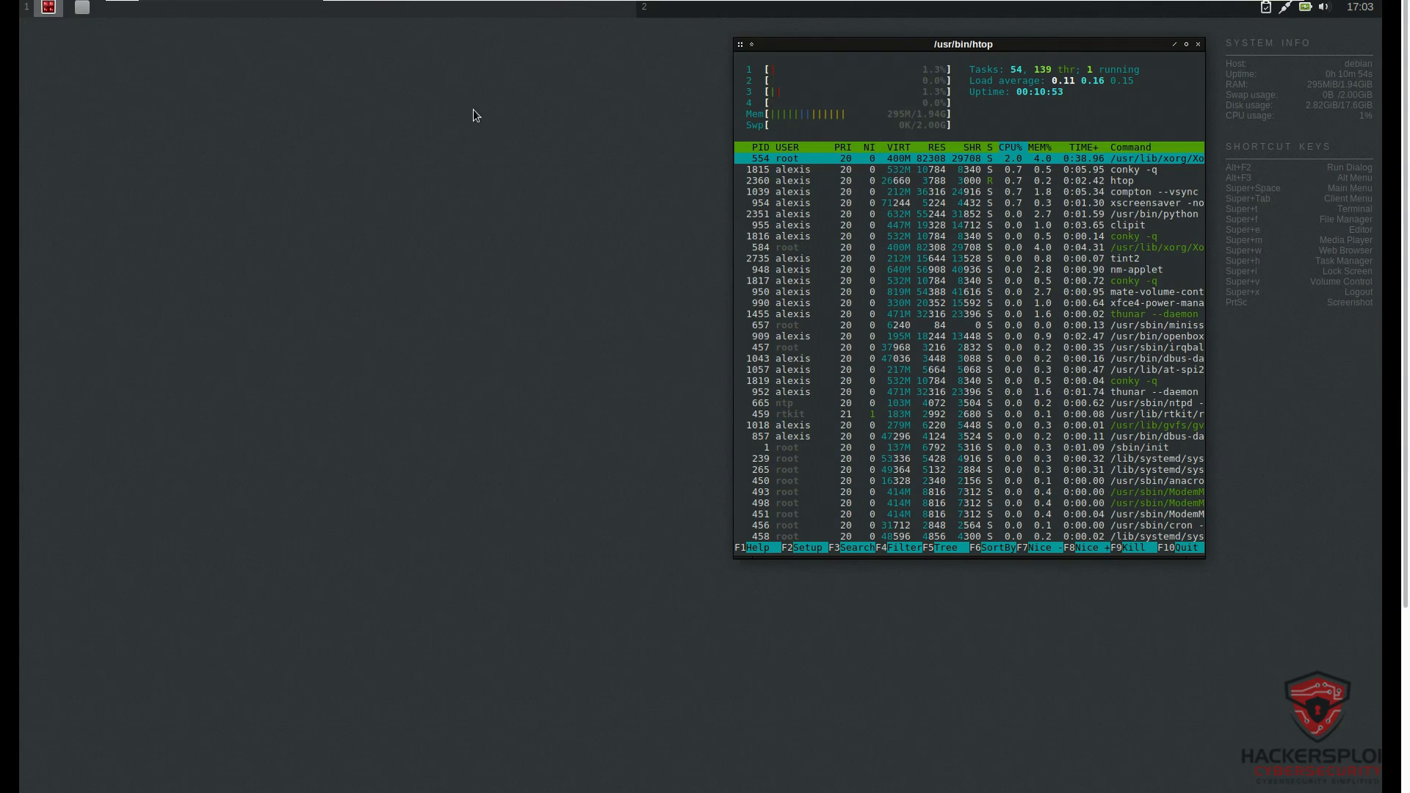
Switch back and forth between desktops 1 and 2 a few times, ending on desktop 1.
click(827, 11)
click(603, 12)
scroll(605, 197, down, 1)
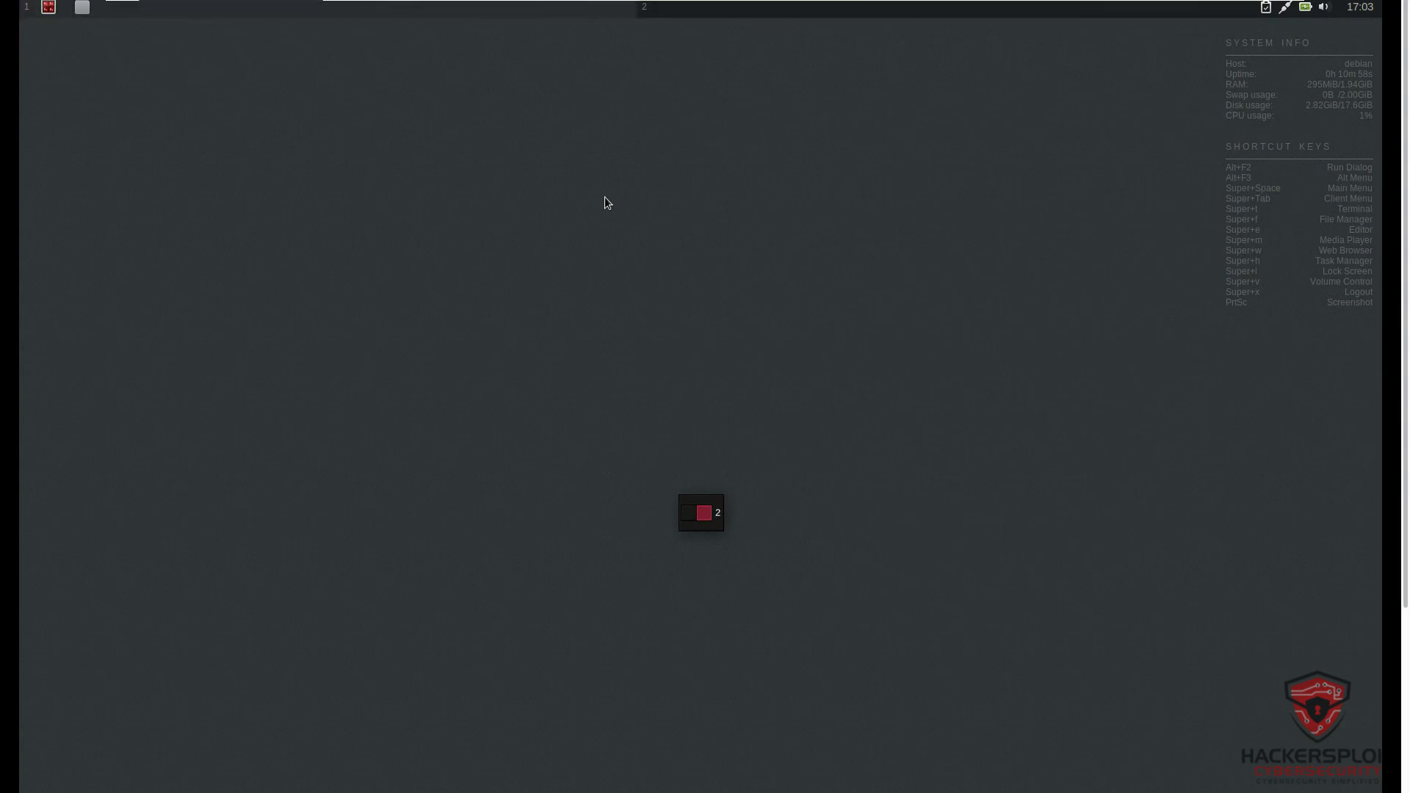
scroll(605, 197, up, 1)
scroll(605, 197, down, 1)
scroll(605, 197, up, 1)
Open the ARandR Screen Layout Editor from the display settings and move its window higher on the desktop.
right_click(451, 189)
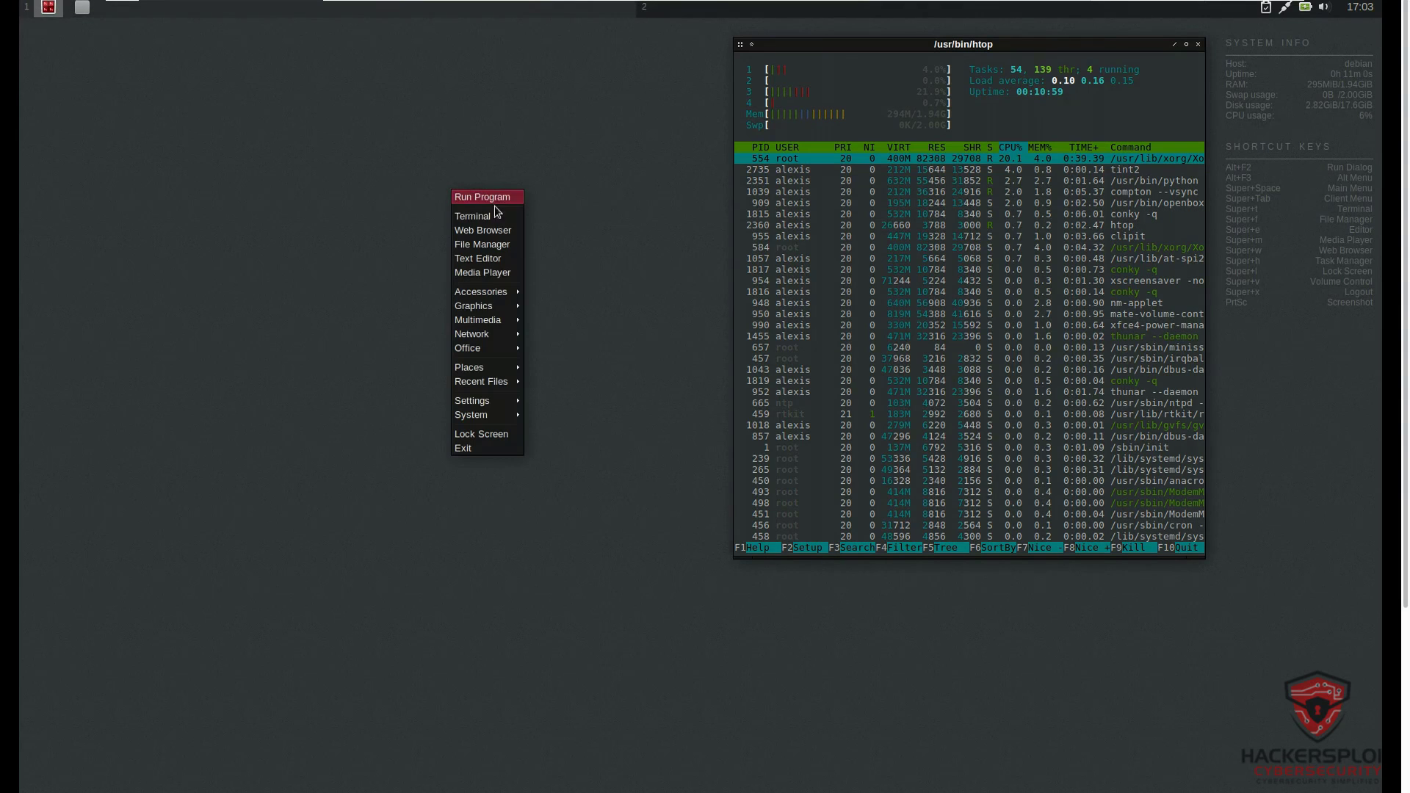
mouse_move(500, 403)
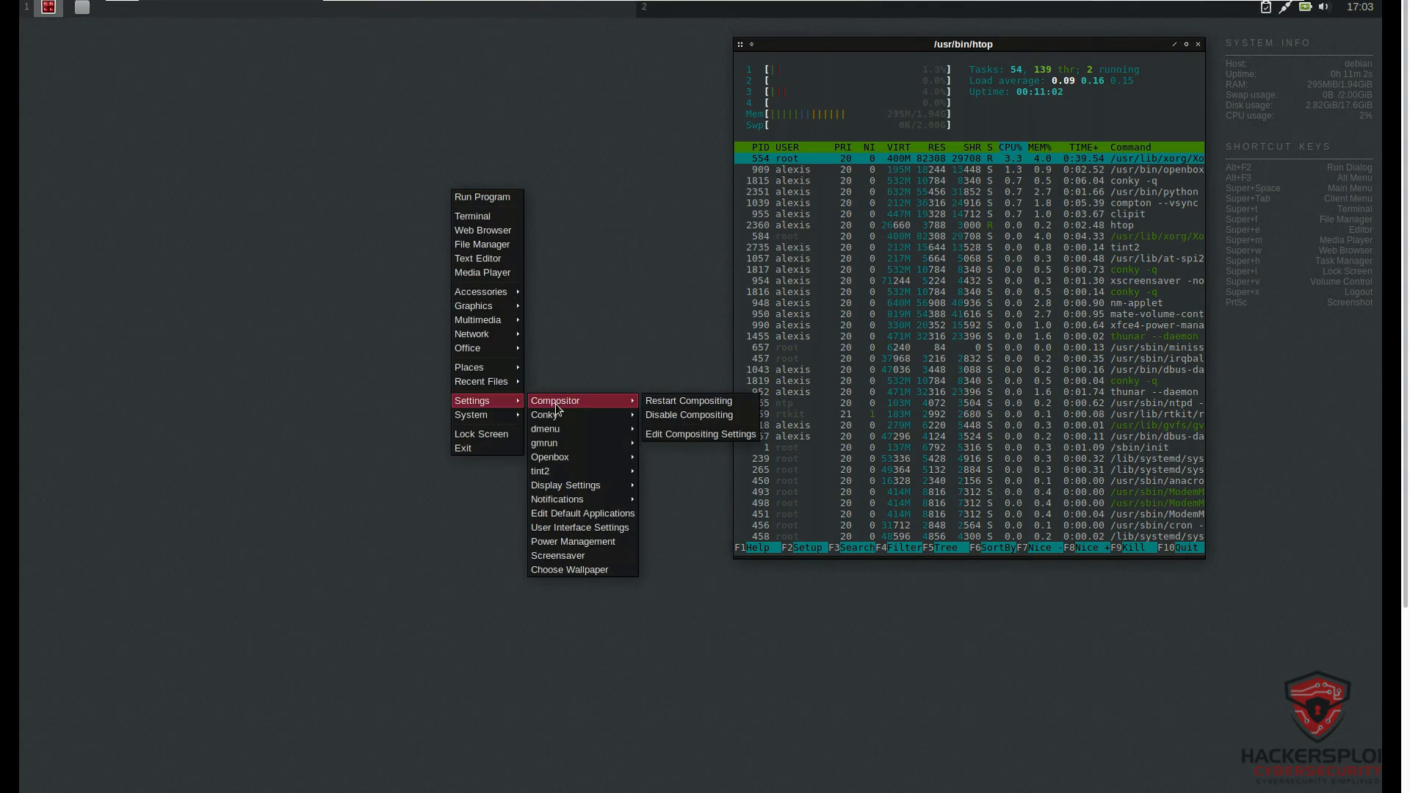
mouse_move(607, 487)
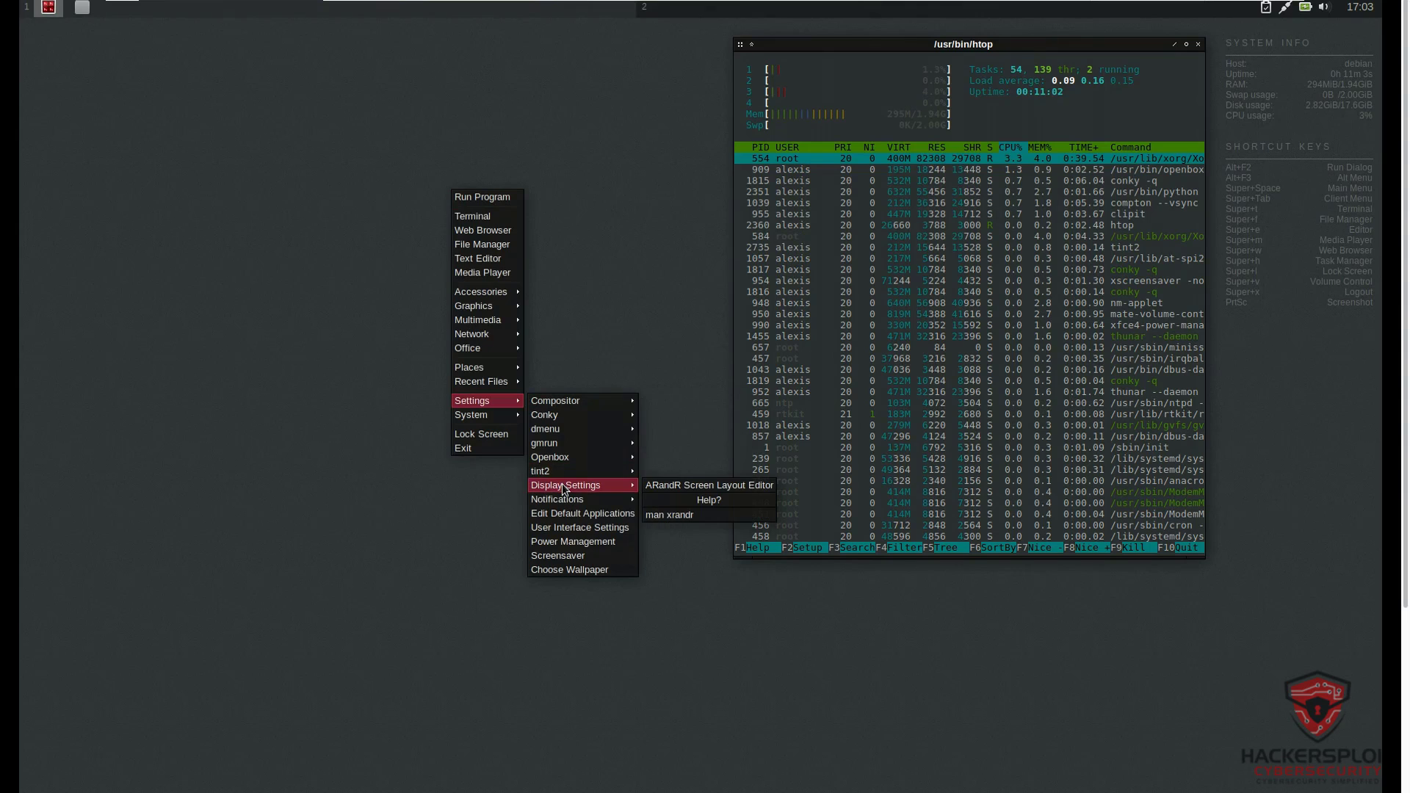
click(658, 484)
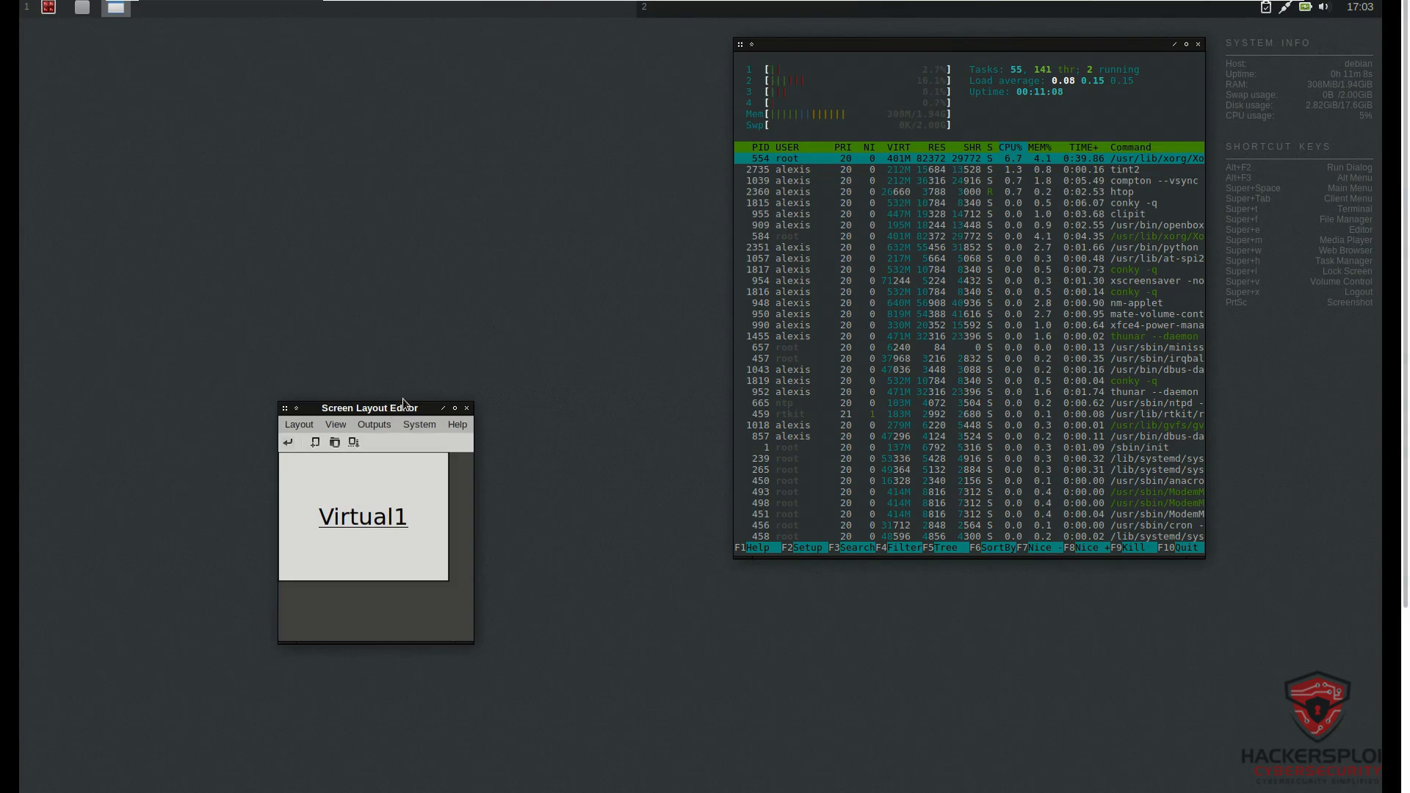
drag(402, 400, 608, 103)
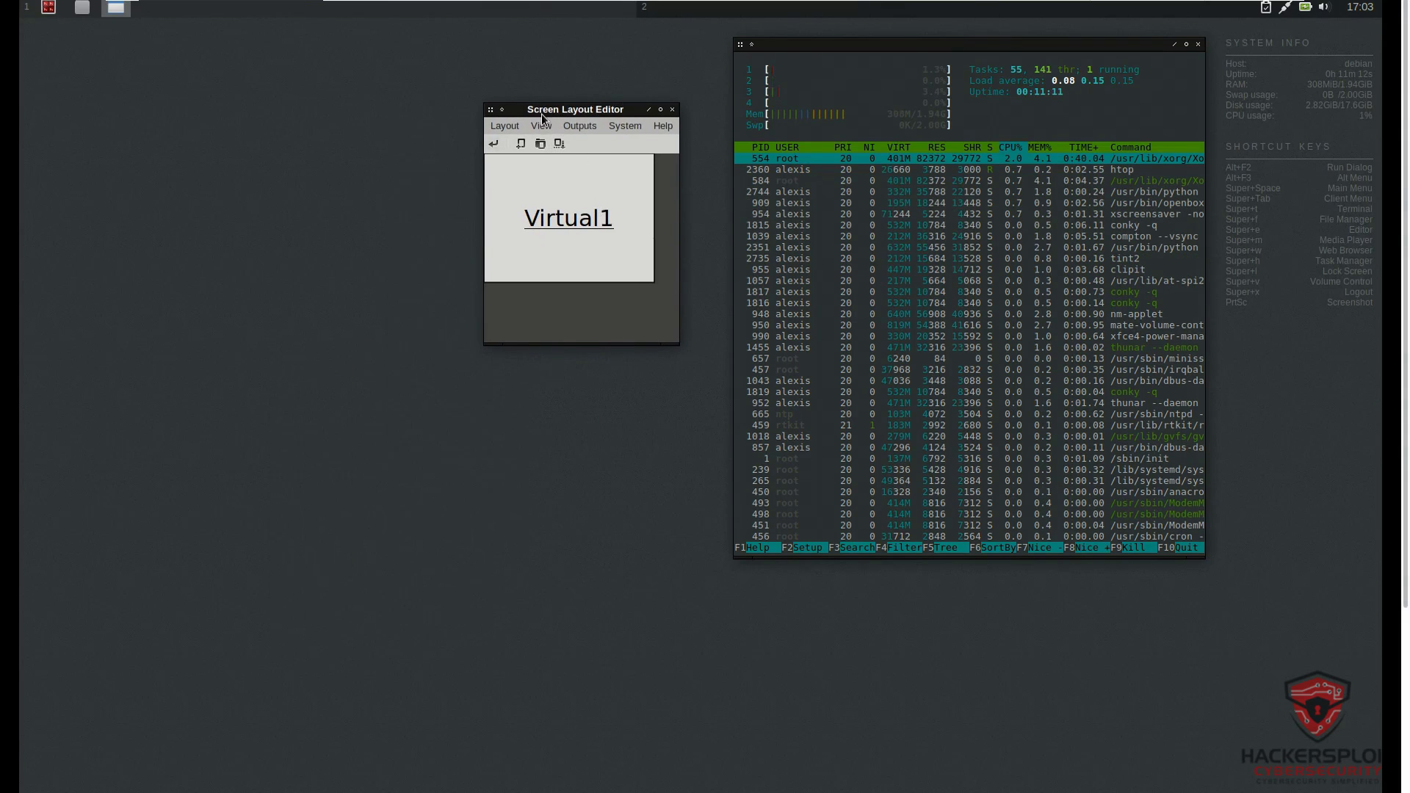
Examine the Screen Layout Editor's layout commands, view scales, Virtual1 output options and system options, and close the editor.
click(514, 126)
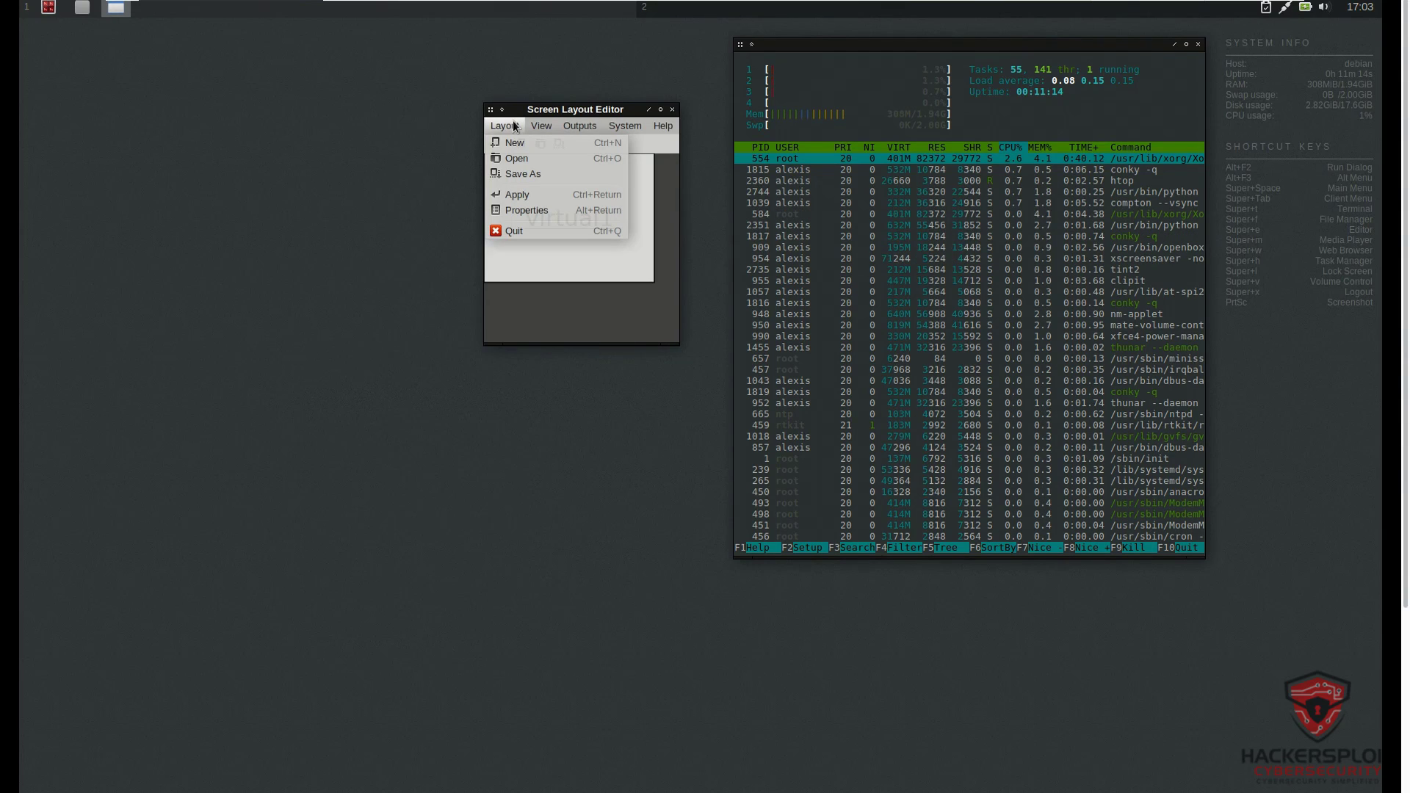
mouse_move(539, 127)
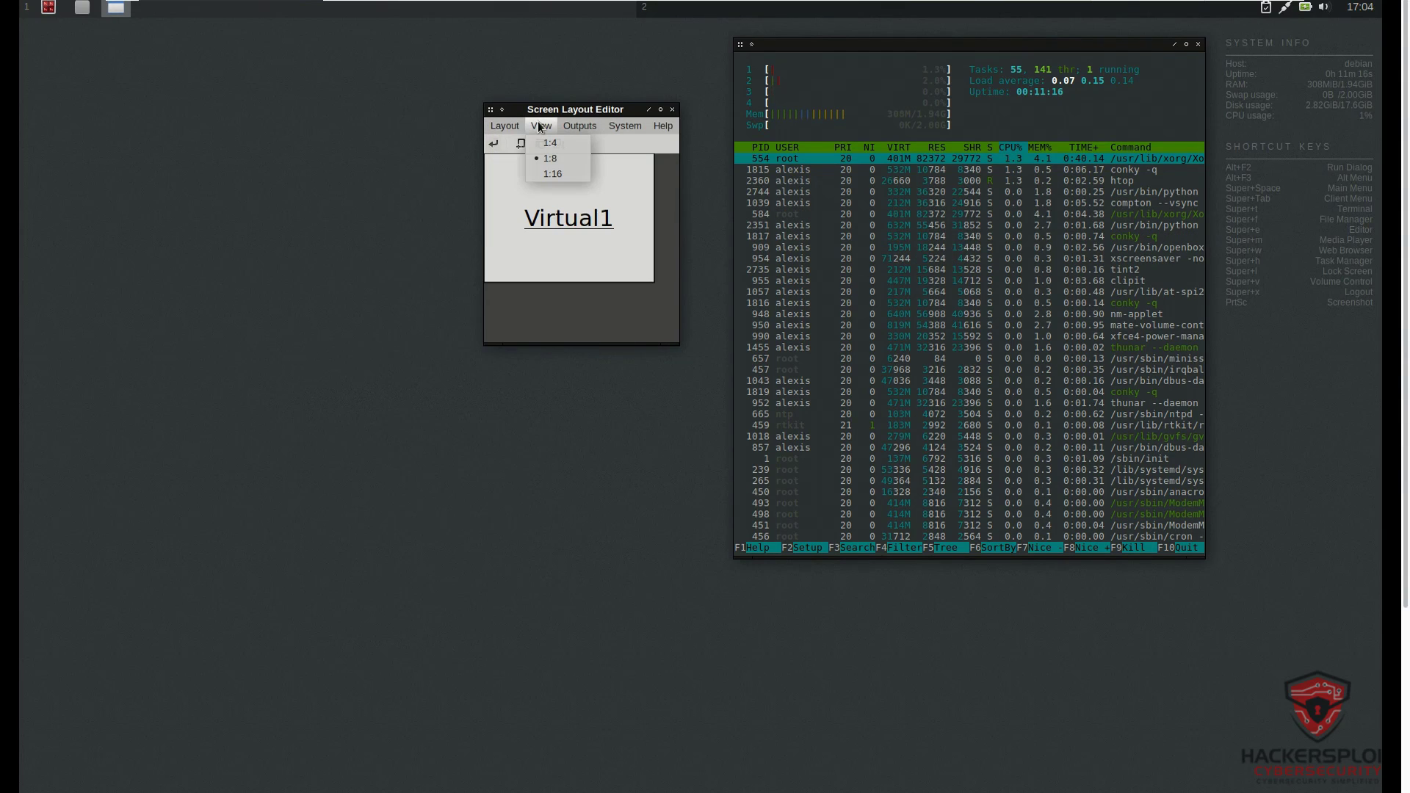
click(567, 97)
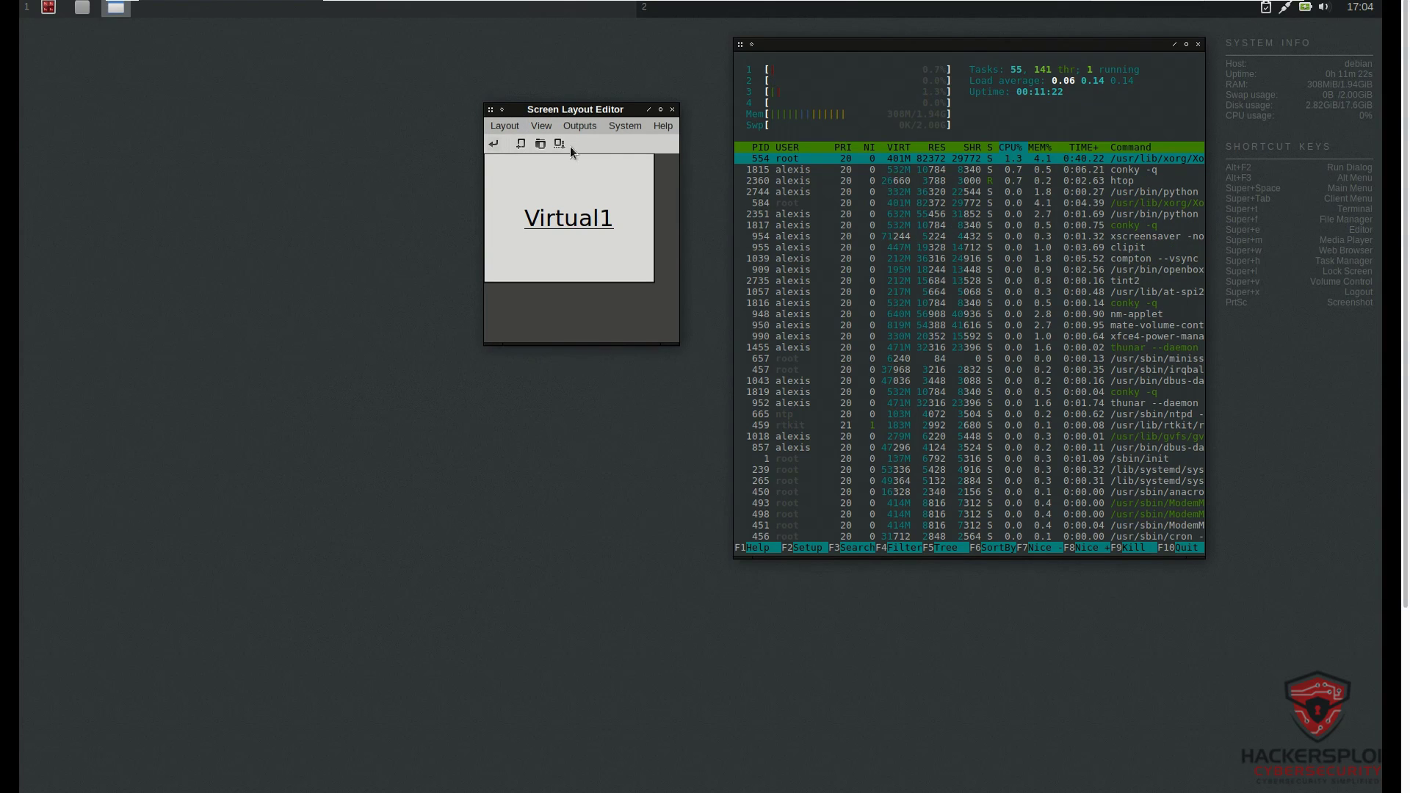
click(549, 129)
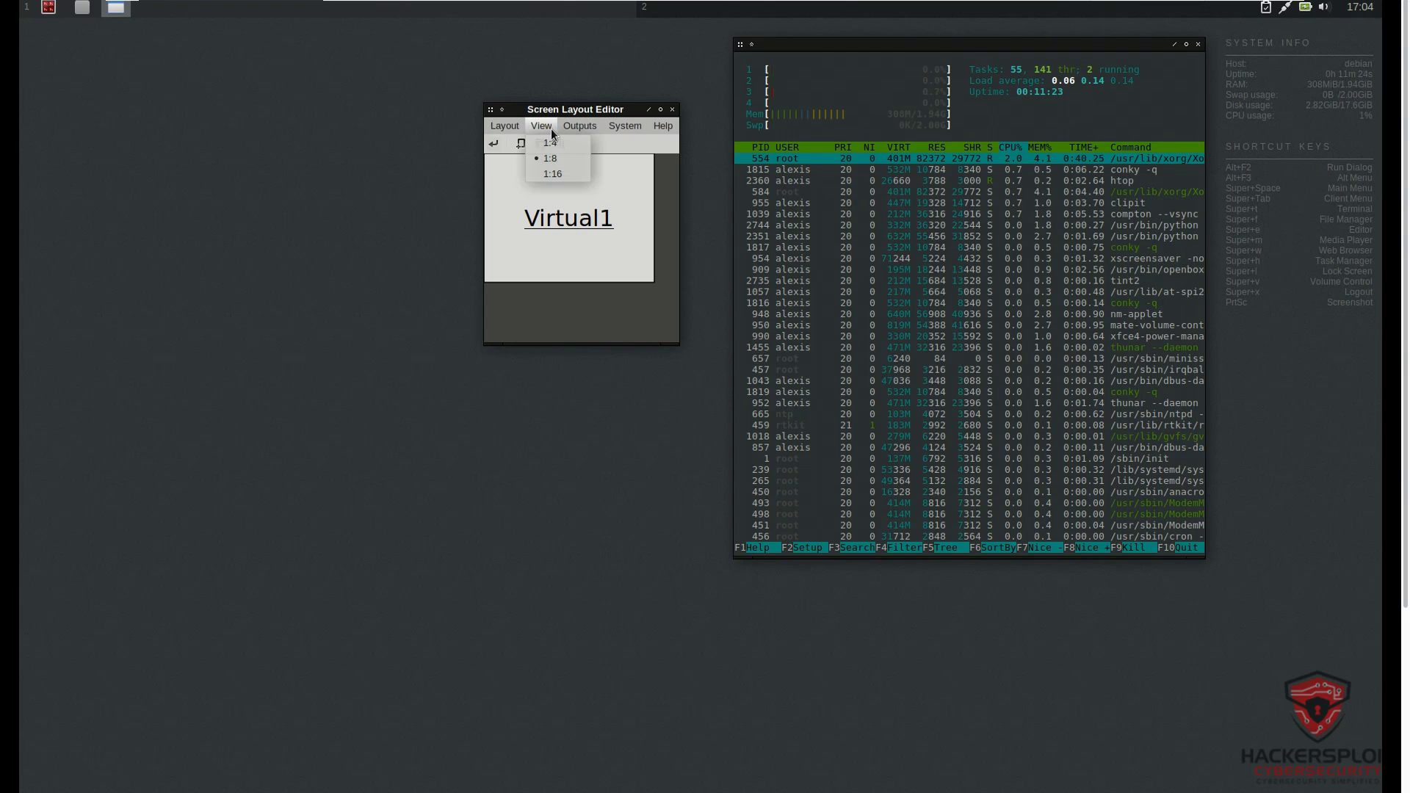
mouse_move(580, 126)
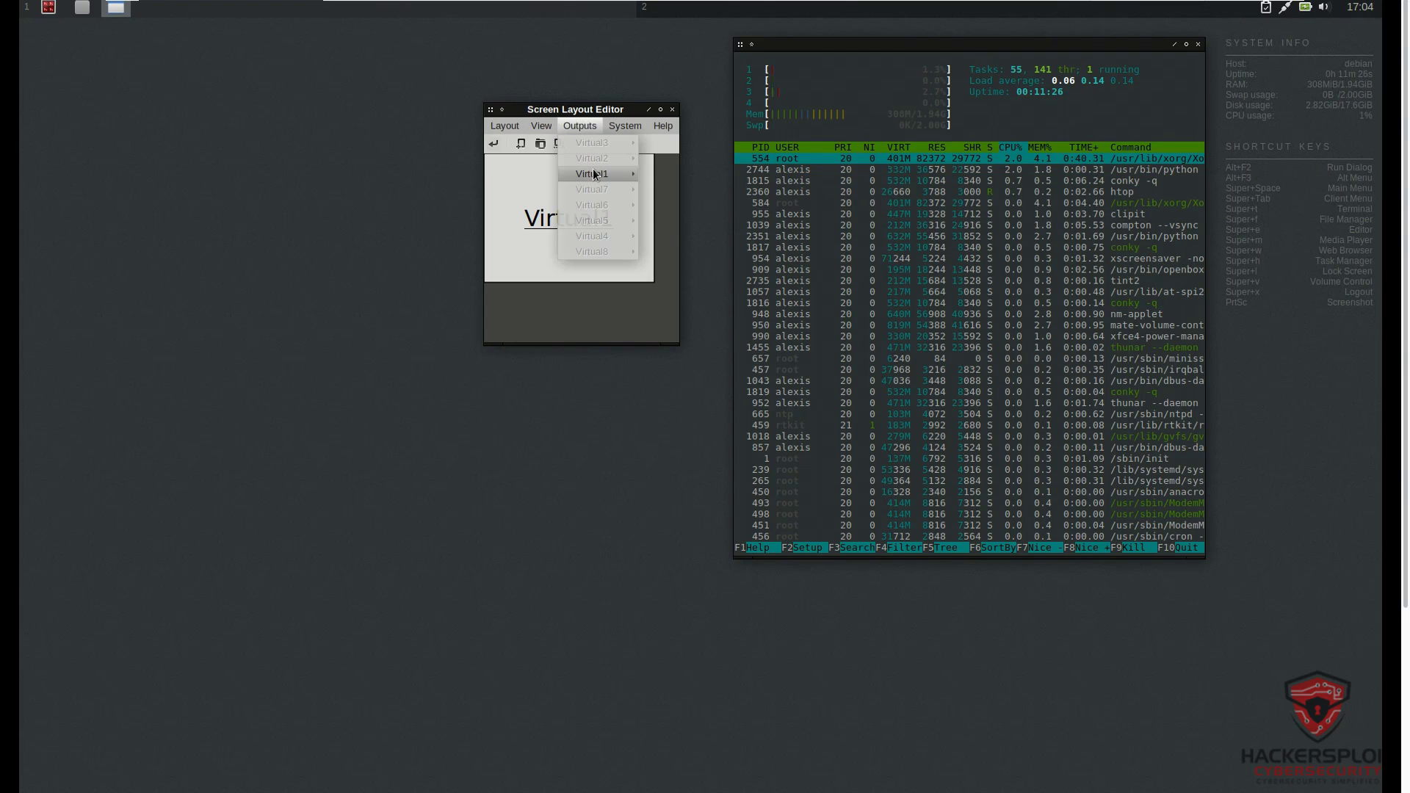
mouse_move(593, 175)
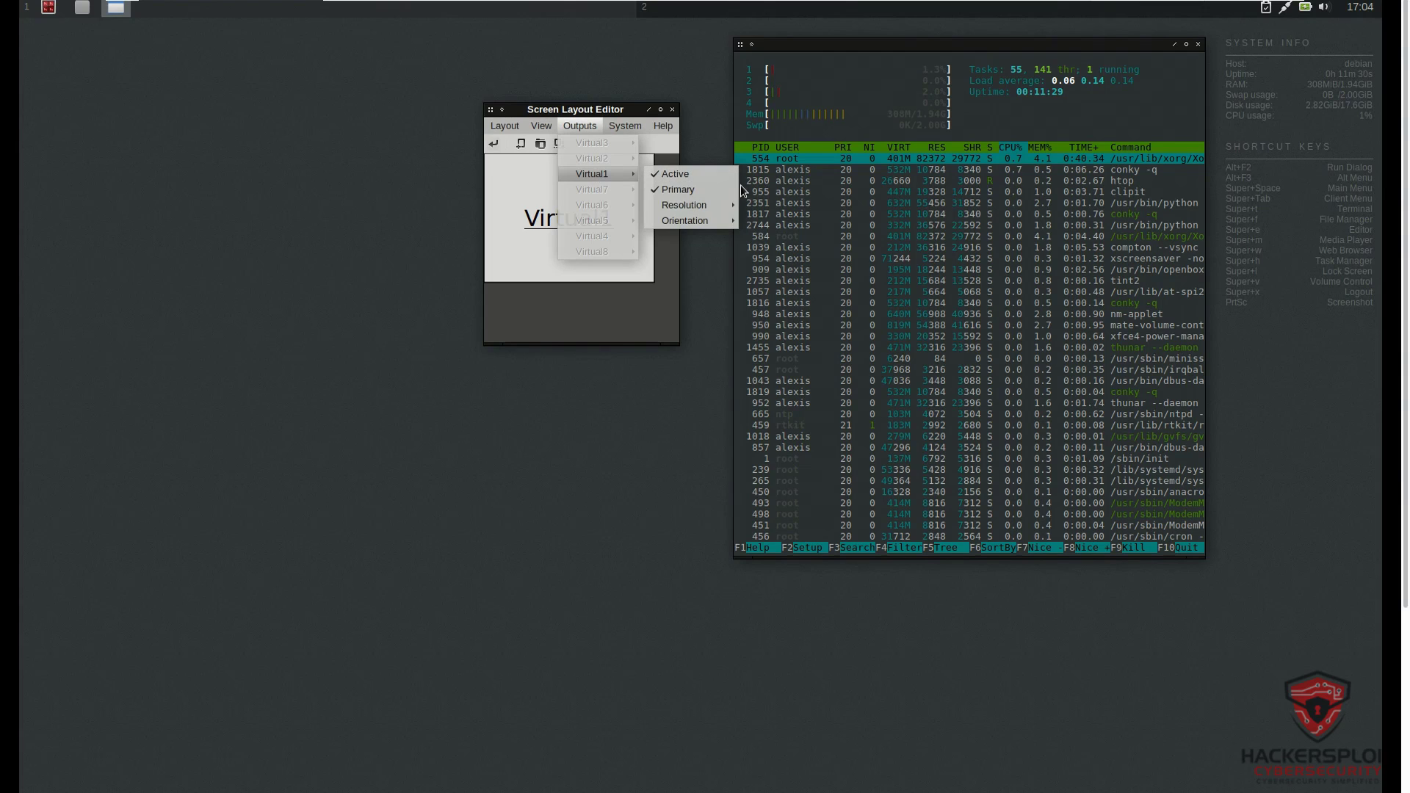
mouse_move(723, 207)
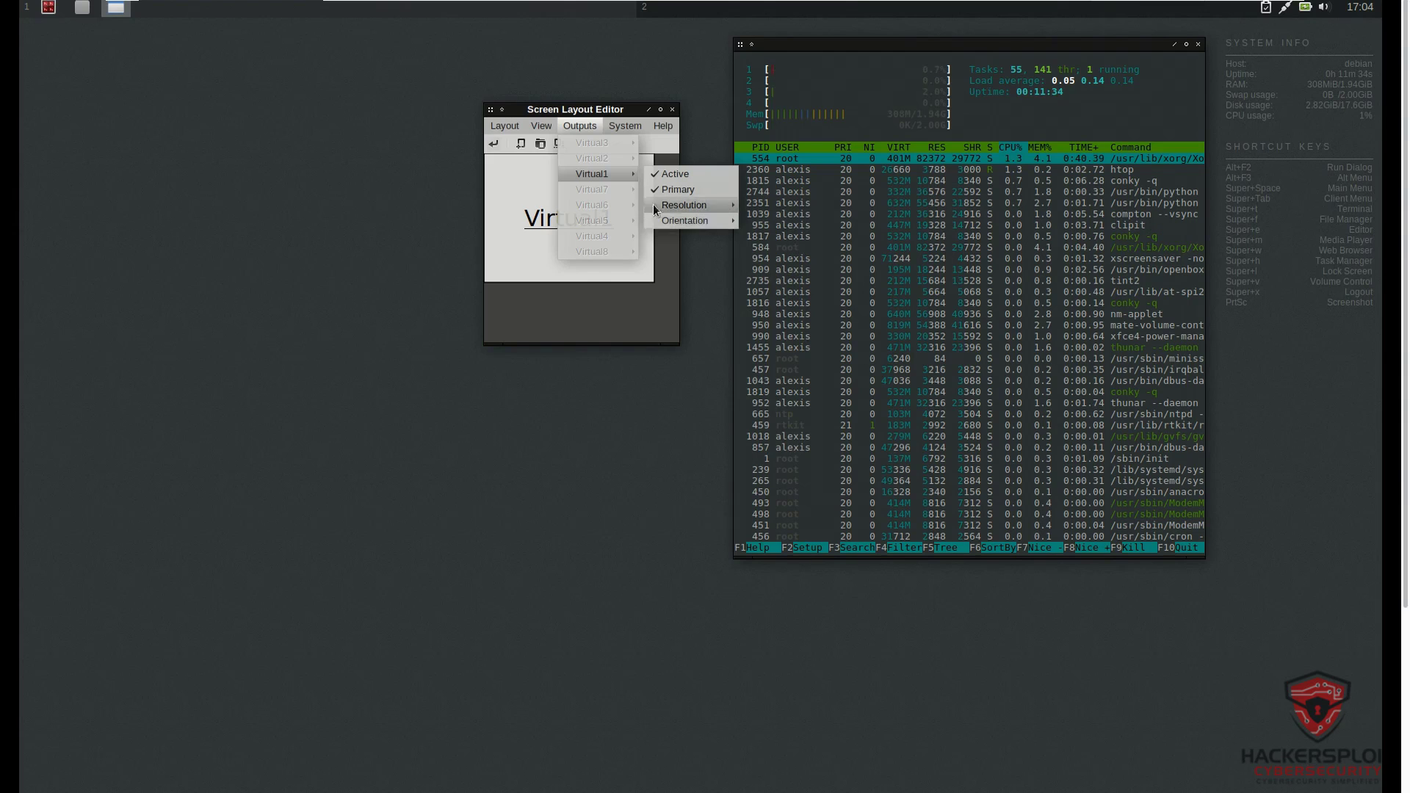
click(623, 127)
click(621, 125)
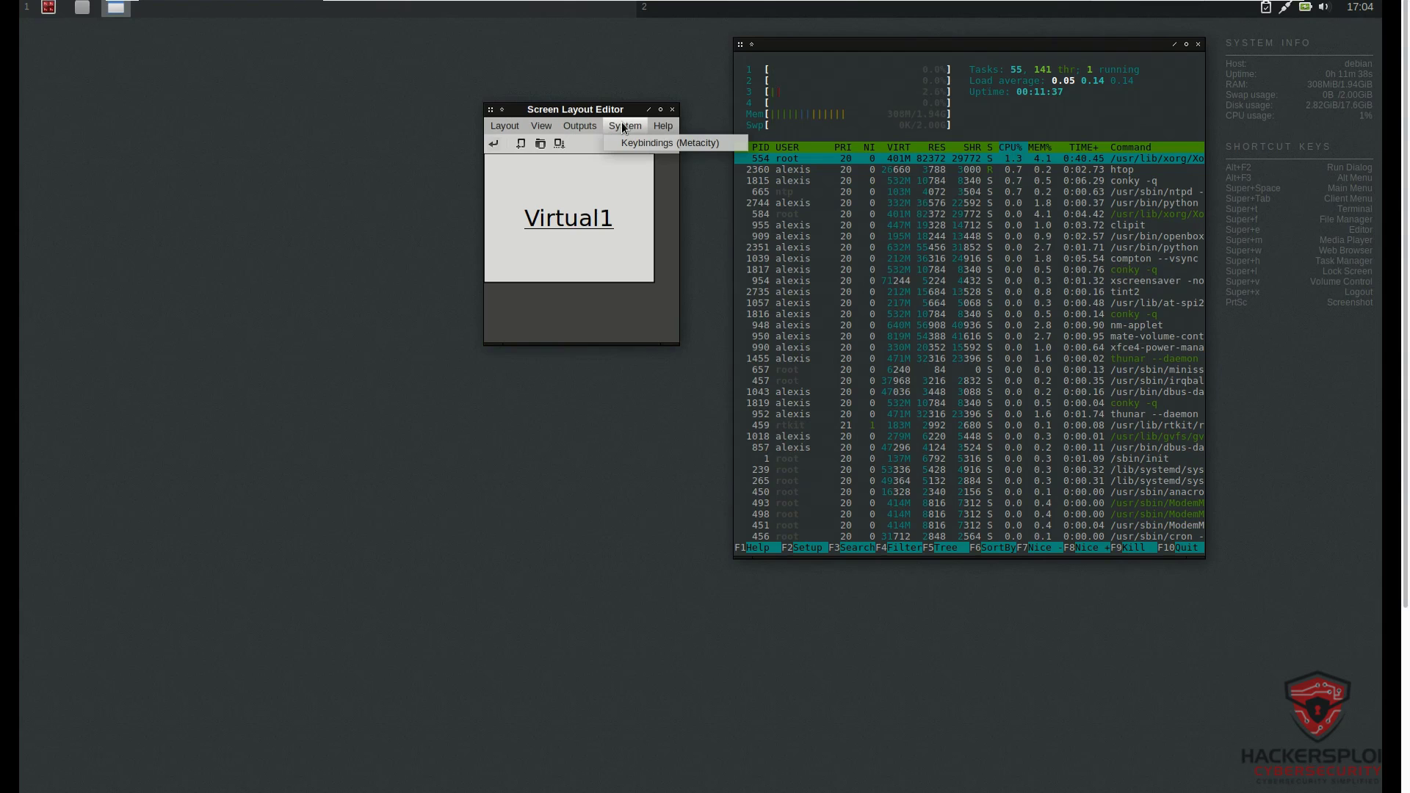
click(674, 109)
click(672, 110)
Open the User Interface Settings and move the Customize Look and Feel window higher on the desktop.
right_click(506, 165)
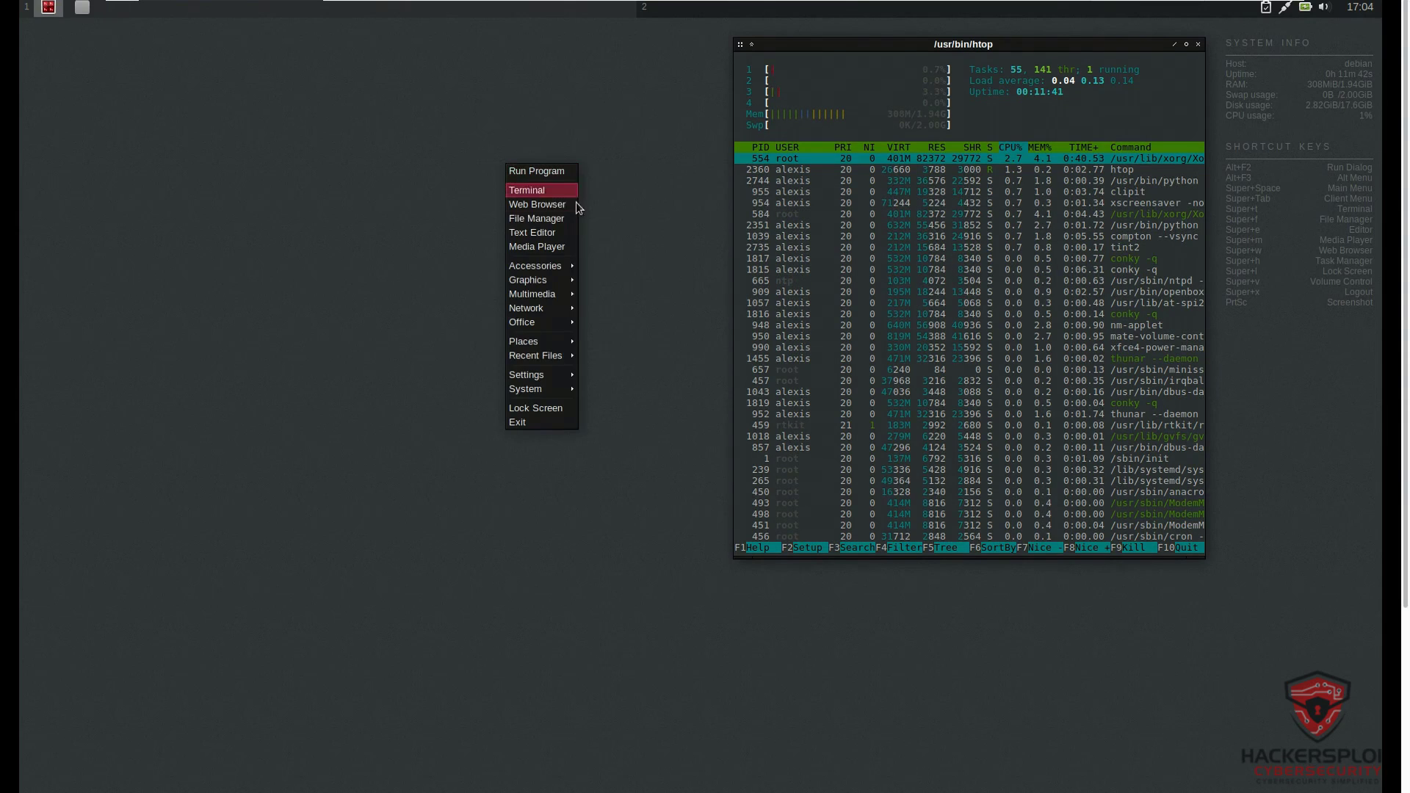
mouse_move(550, 373)
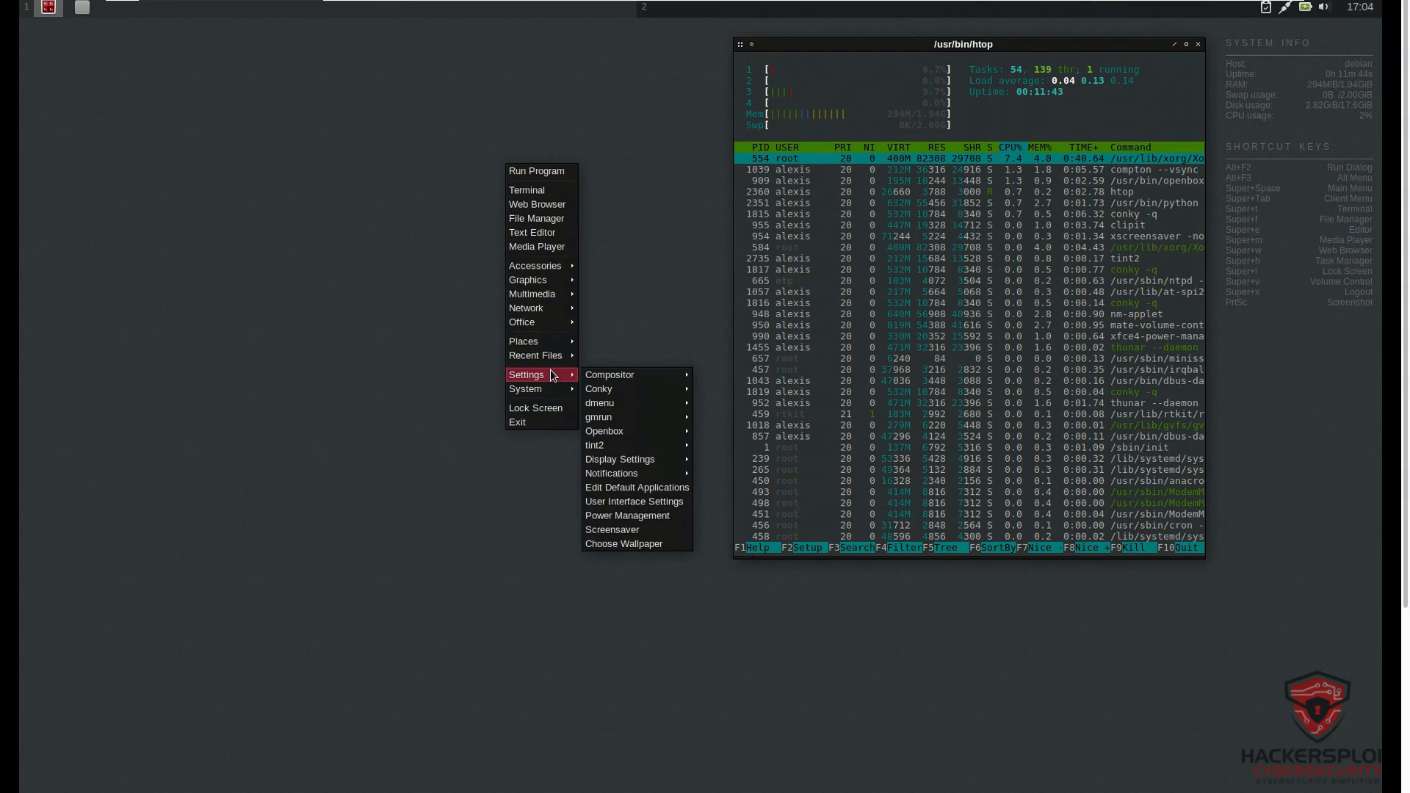
mouse_move(658, 473)
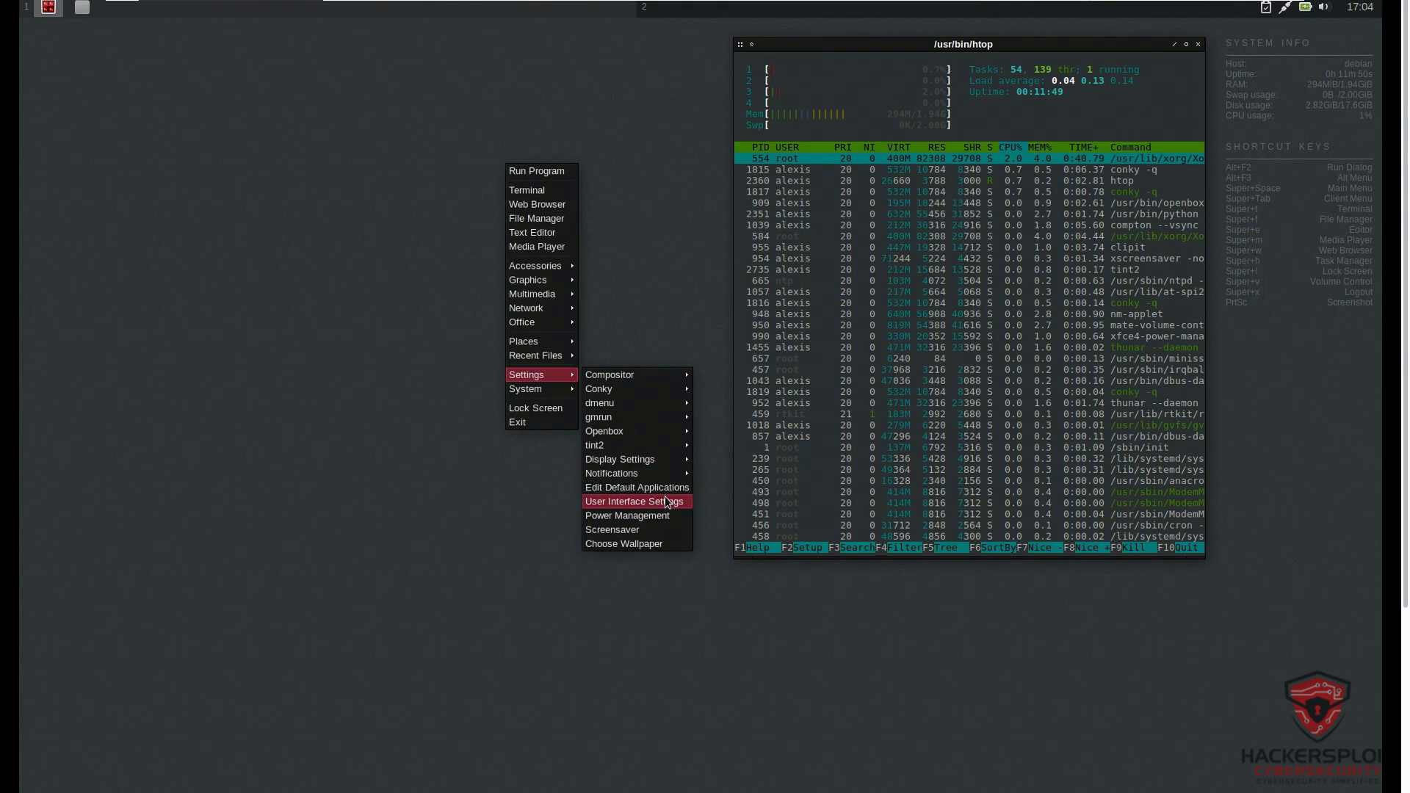
click(666, 501)
drag(456, 378, 547, 146)
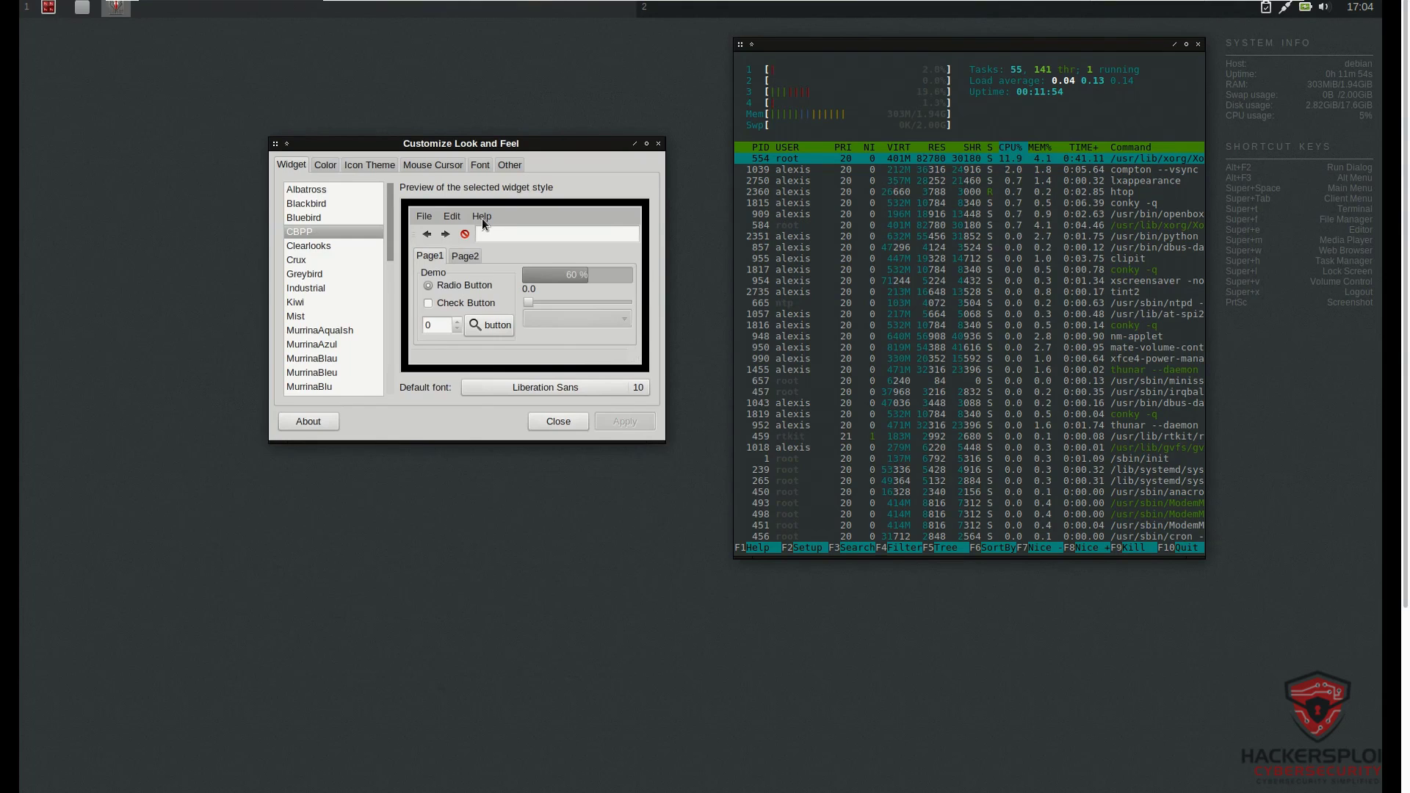
Preview the Bluebird, Industrial and Clearlooks widget styles, reselect CBPP, look through the remaining styles and close the window without applying.
click(341, 220)
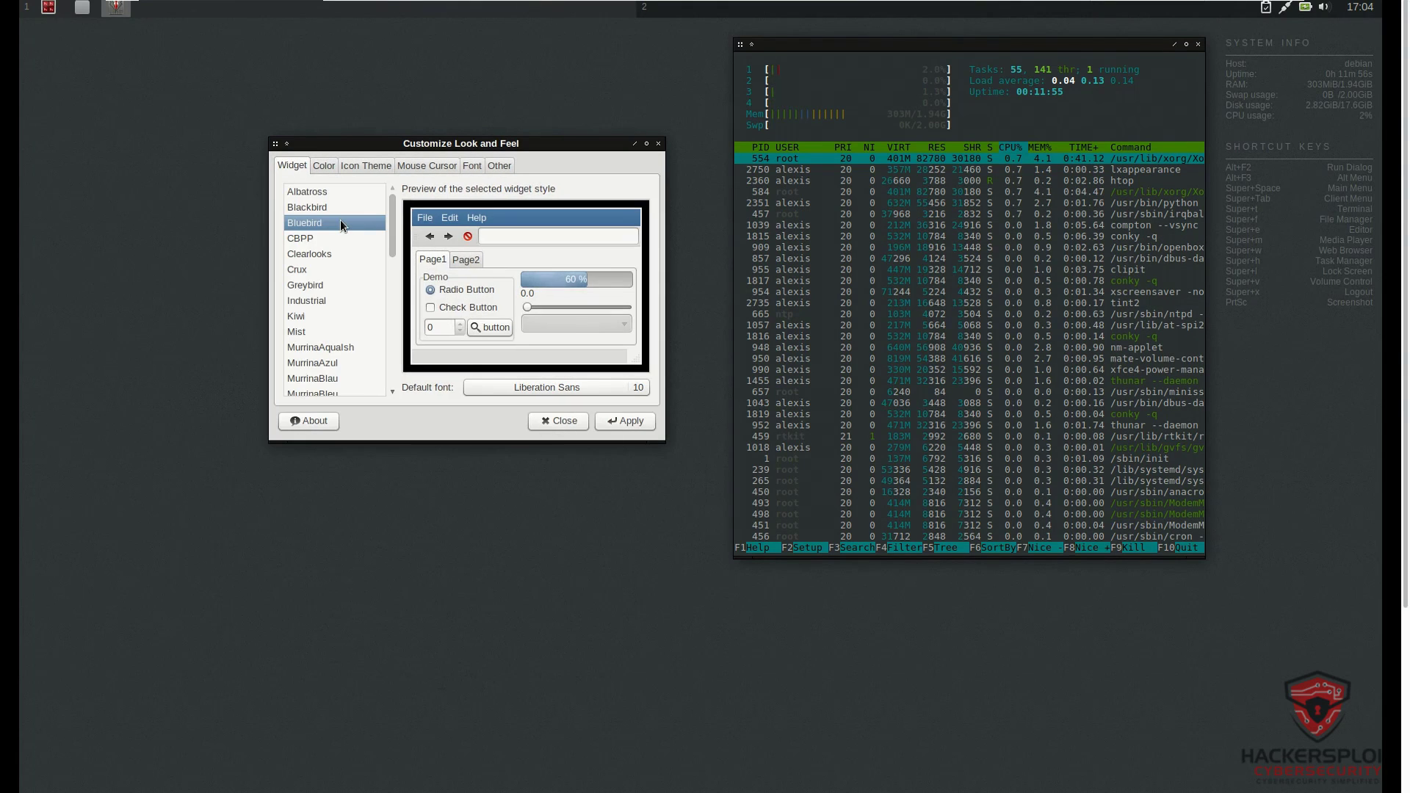
click(333, 236)
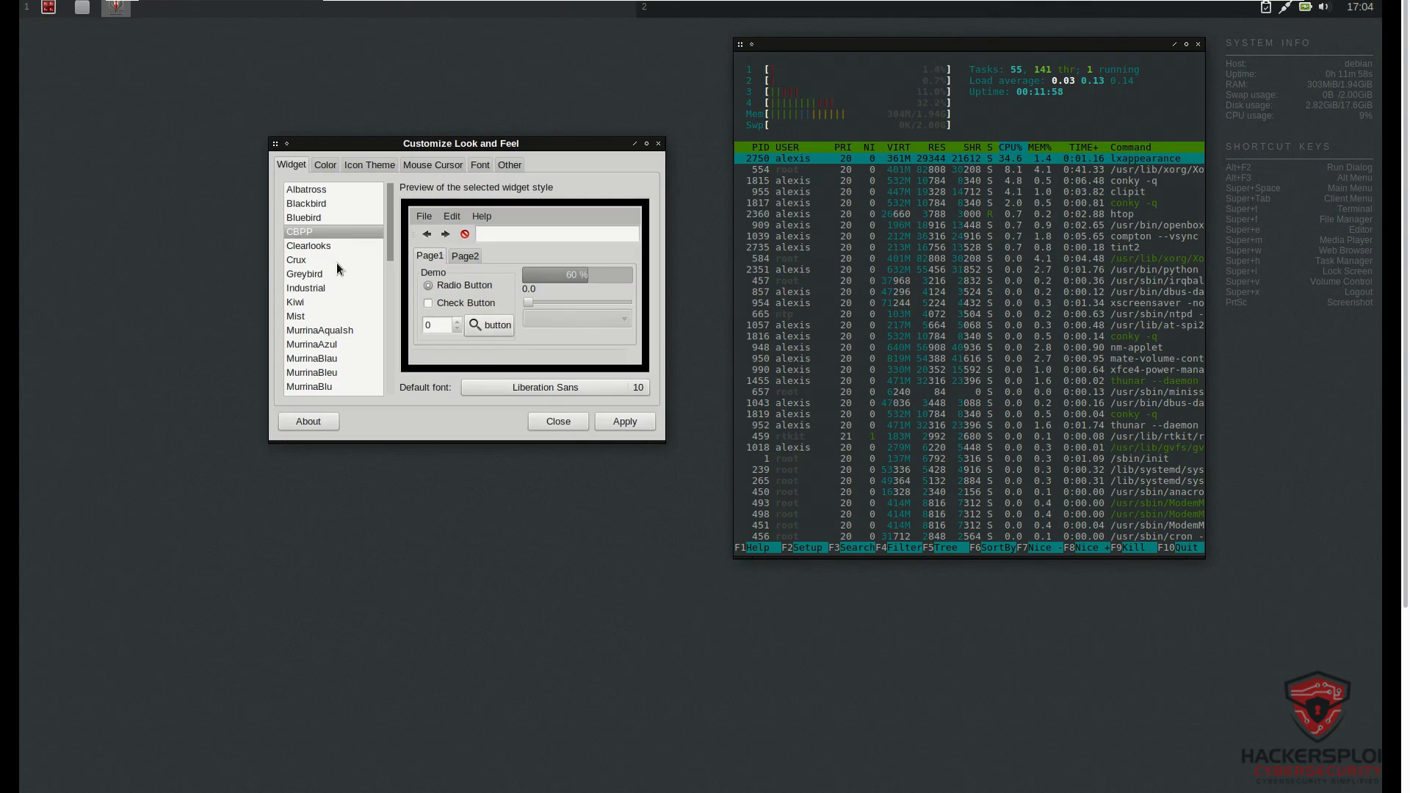
click(332, 286)
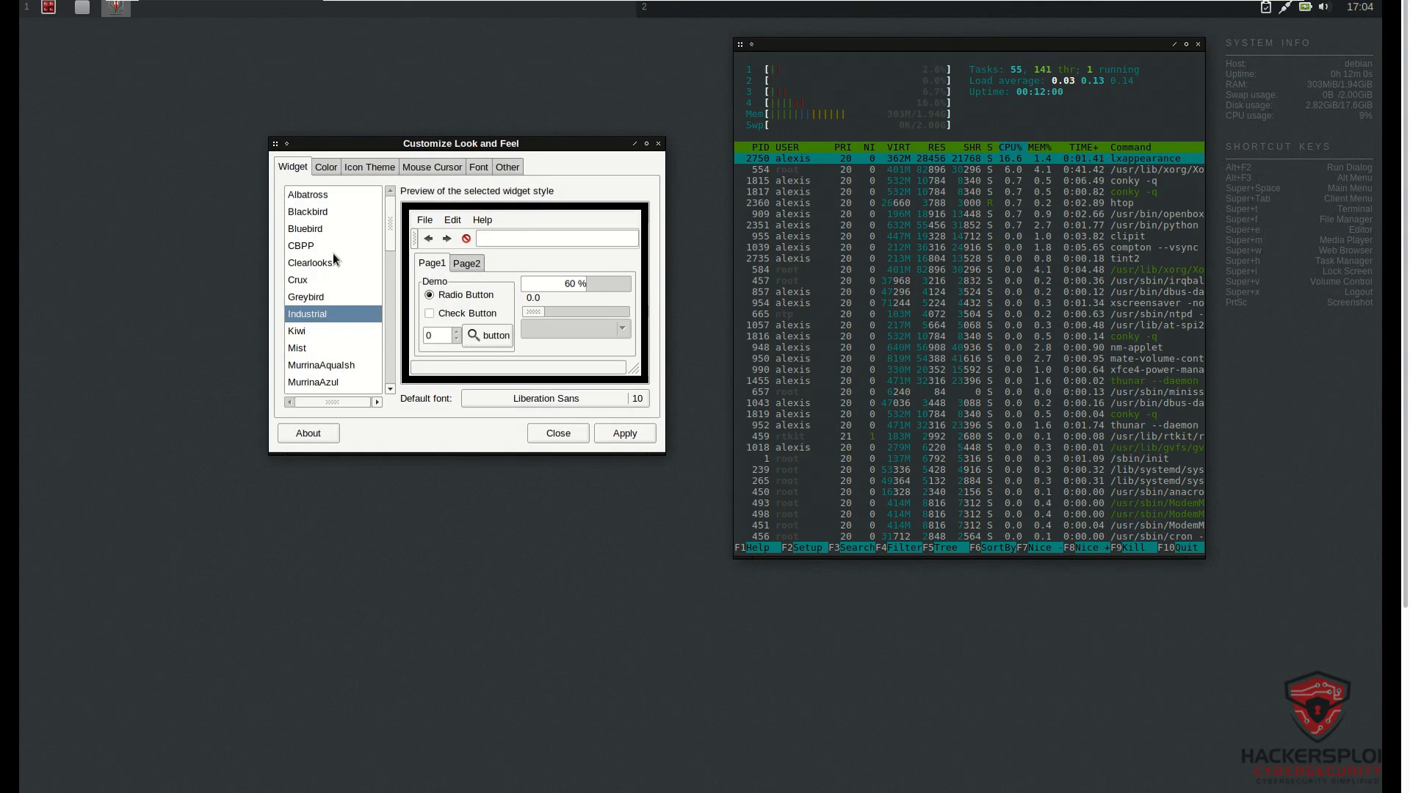
click(334, 261)
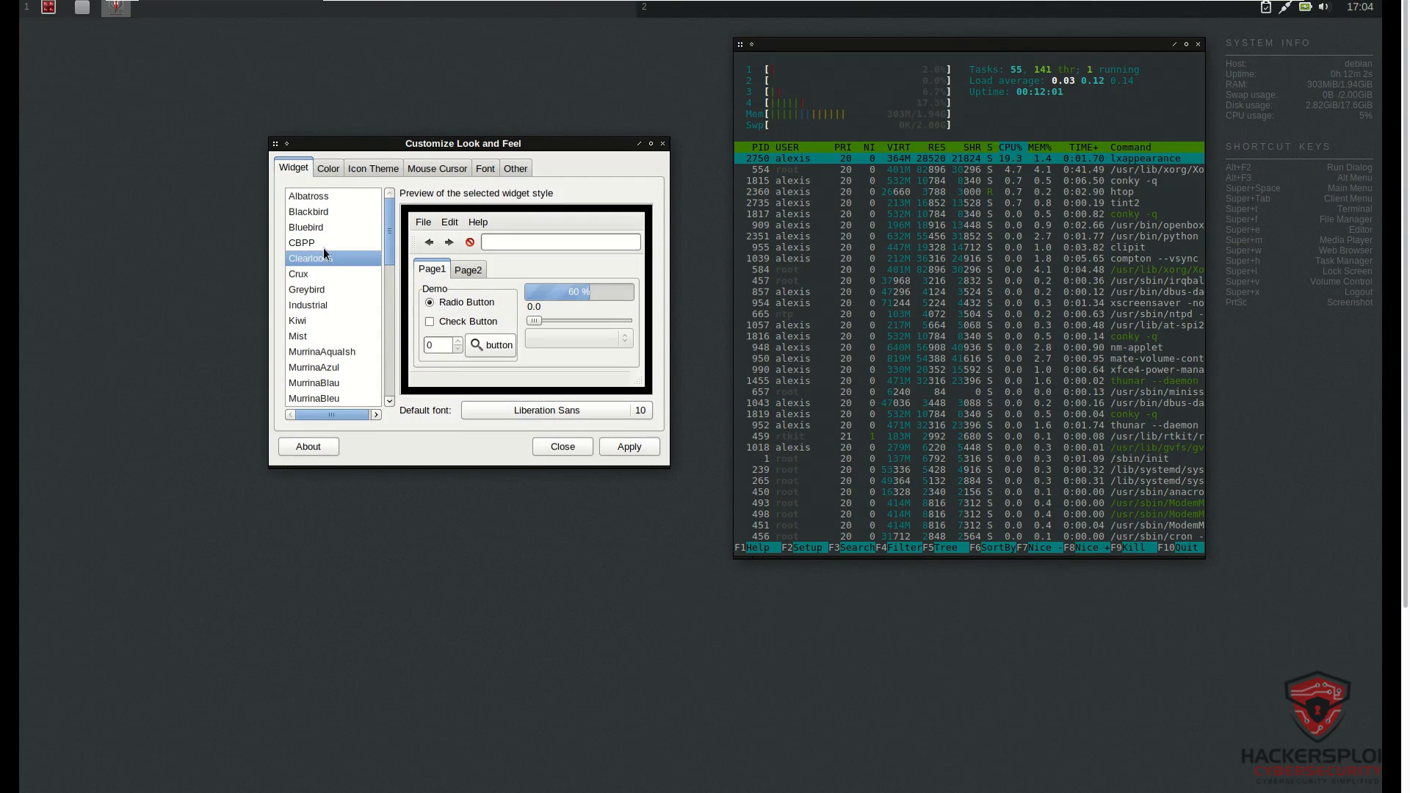
click(322, 240)
drag(390, 230, 394, 387)
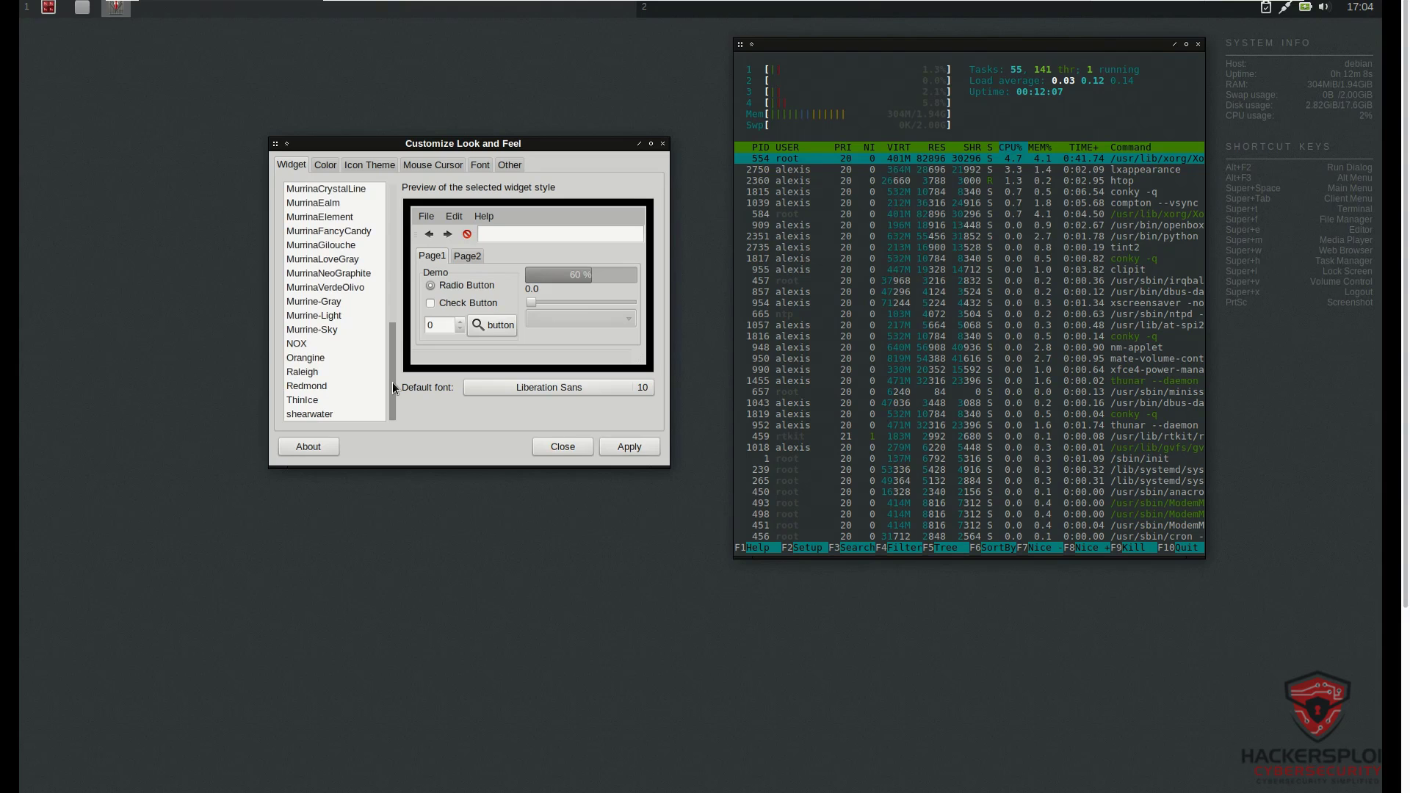
click(576, 452)
Open the desktop wallpaper chooser and move the Nitrogen window clear of the htop window.
right_click(583, 408)
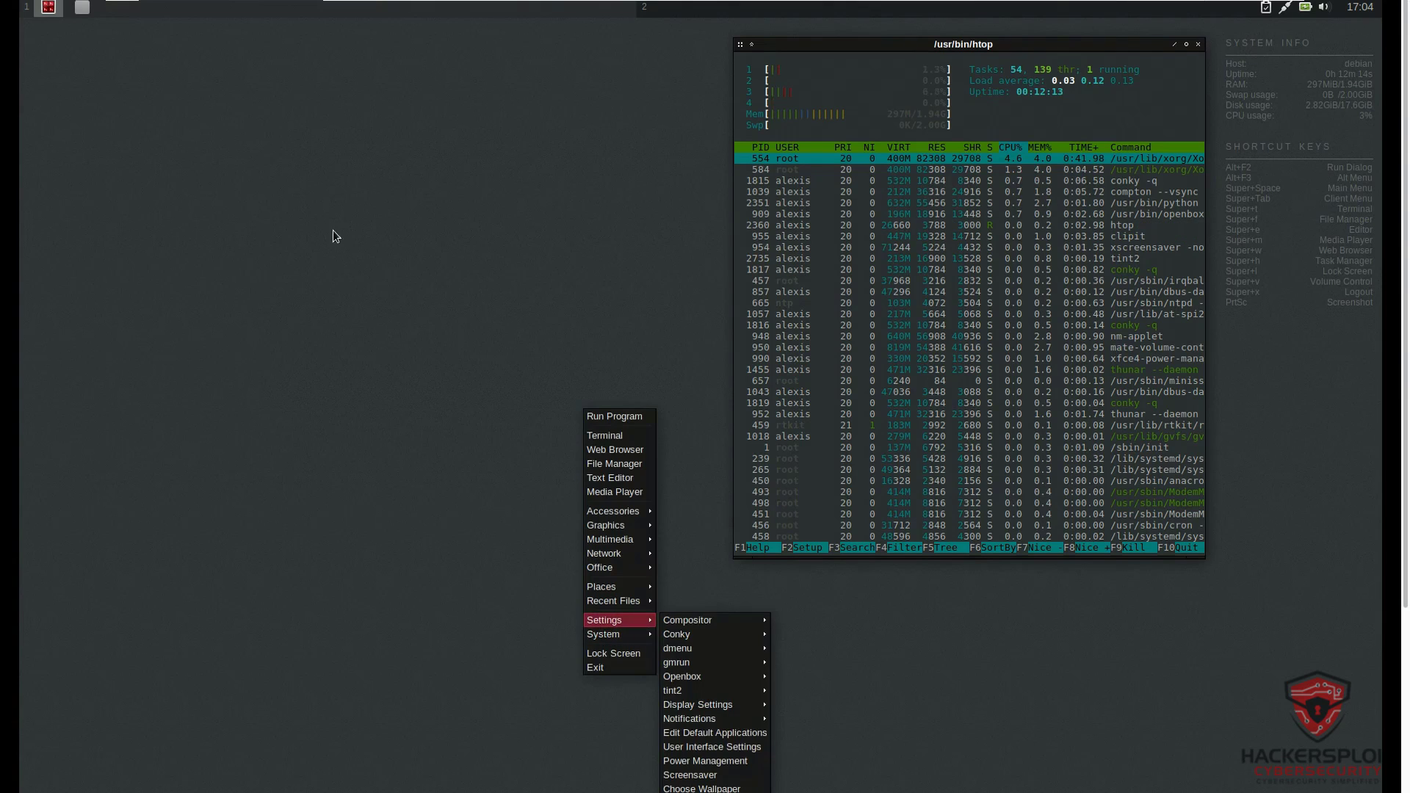
right_click(366, 248)
mouse_move(415, 458)
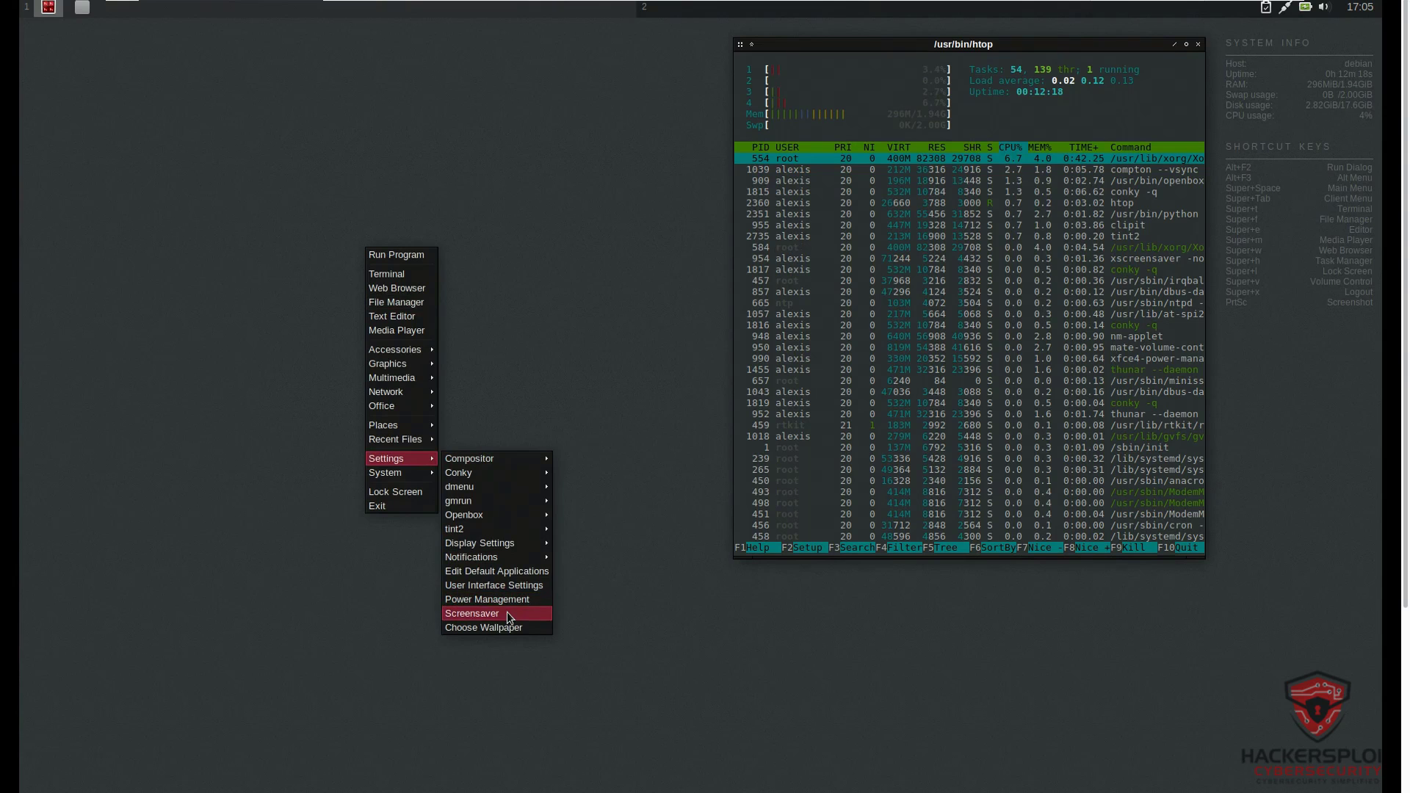
click(507, 632)
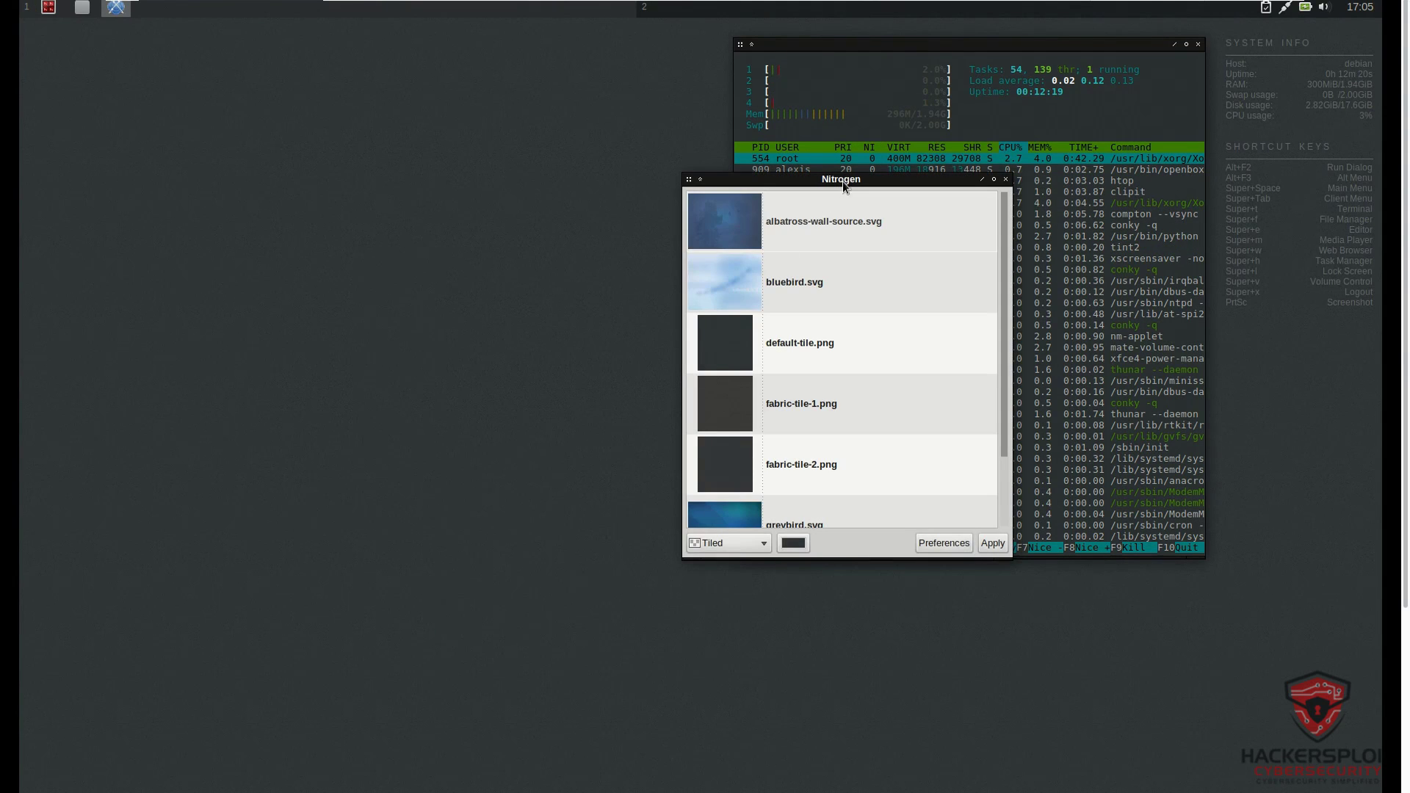
drag(843, 180, 453, 144)
Look through the bundled wallpapers in Nitrogen and close it without applying one.
scroll(508, 373, down, 3)
scroll(508, 373, up, 3)
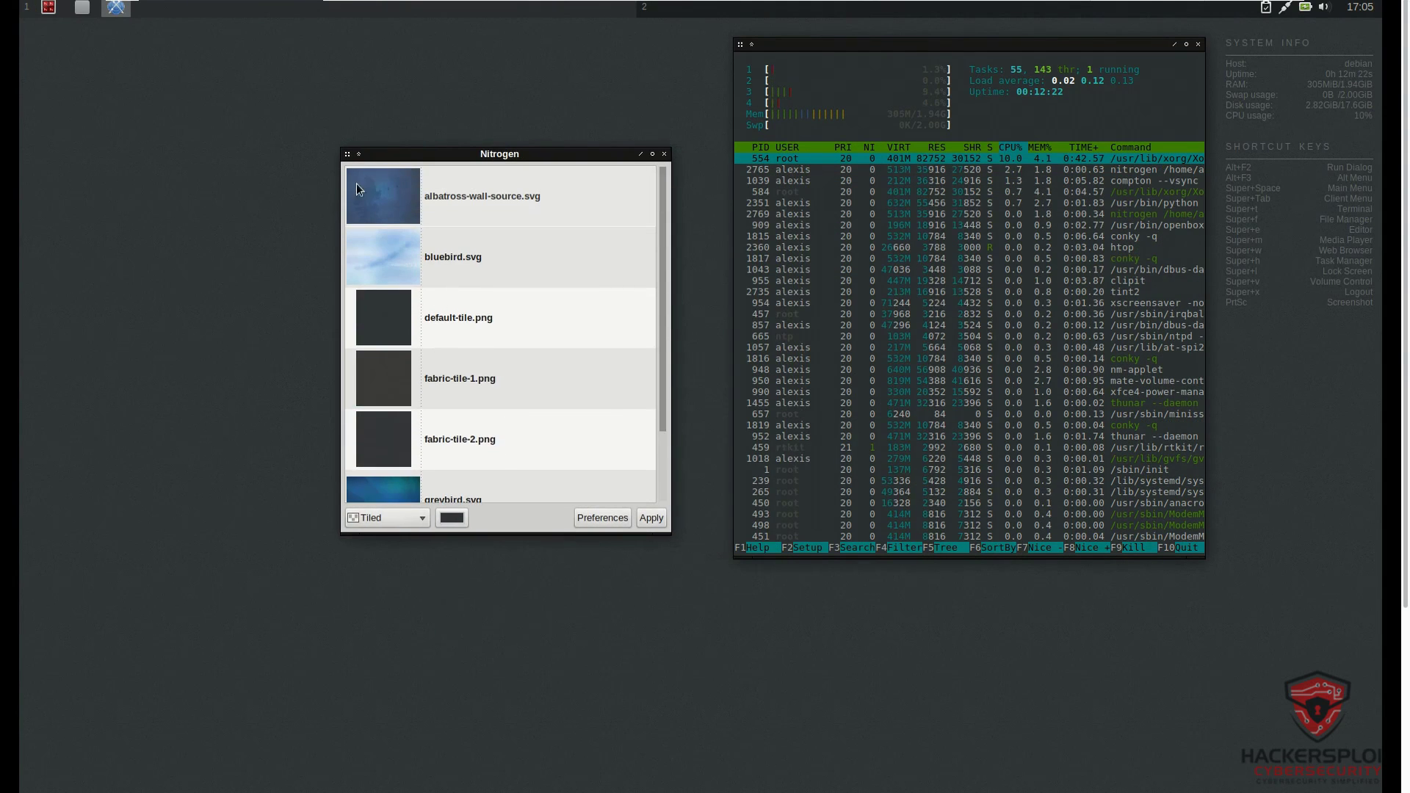
click(664, 154)
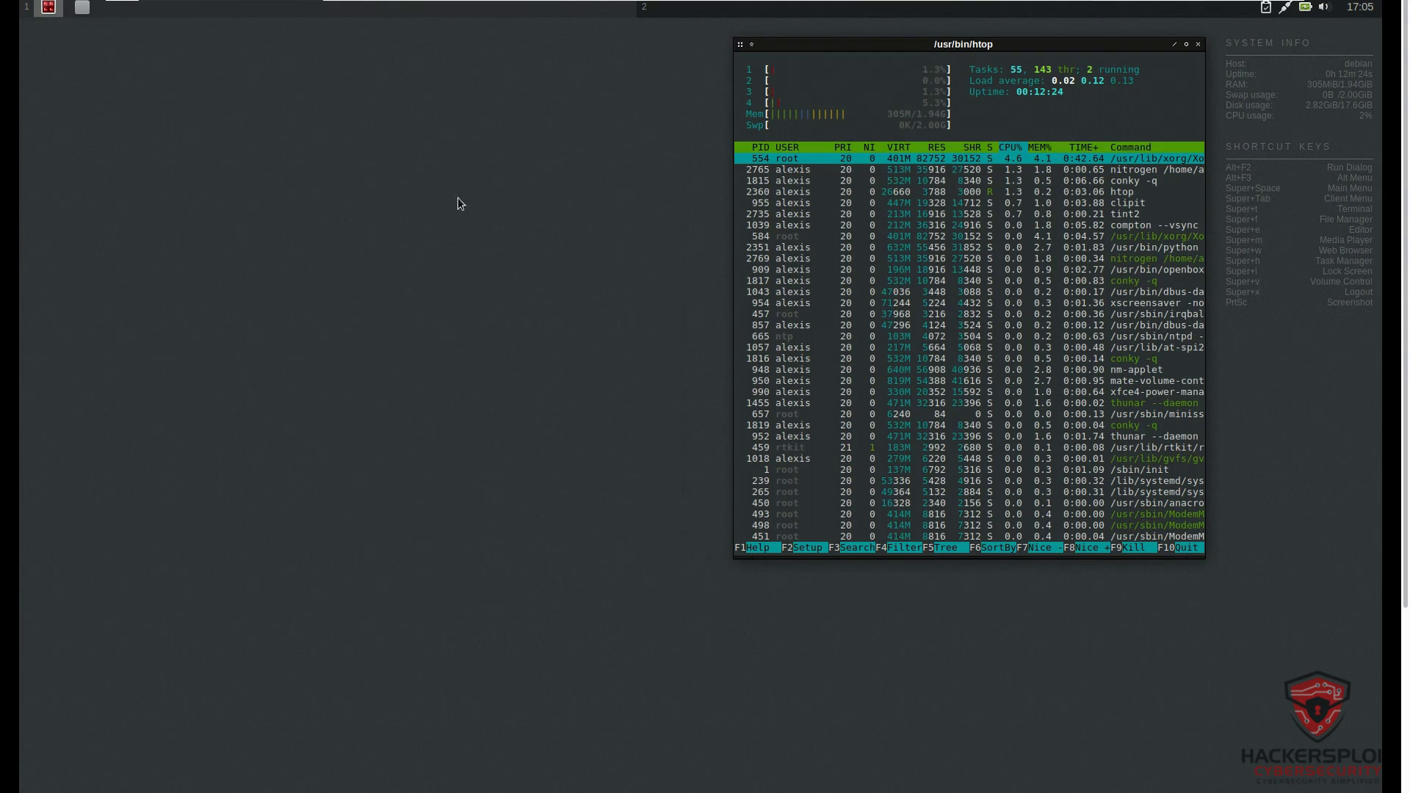
Look over the Settings and System entries of the desktop menu and dismiss it.
right_click(448, 201)
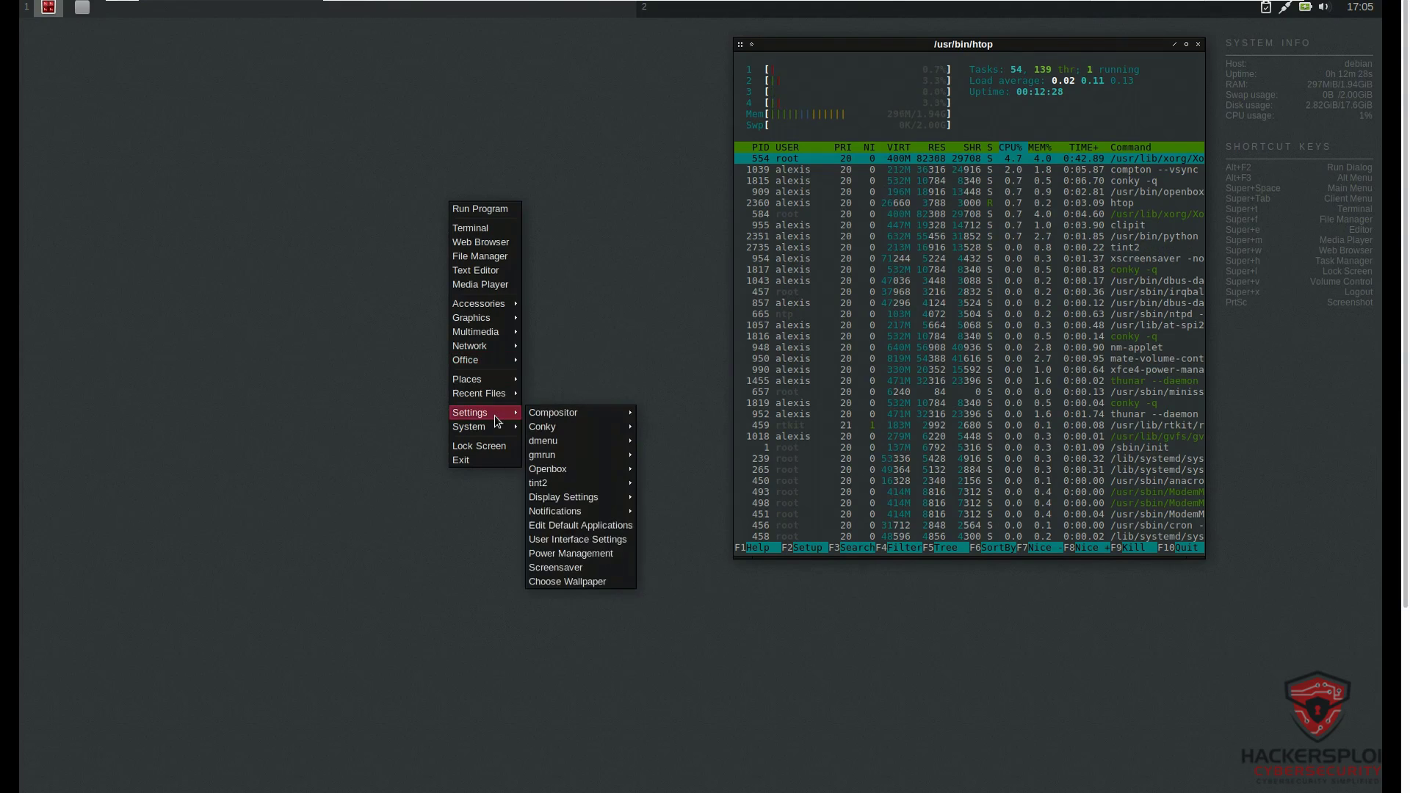
mouse_move(491, 424)
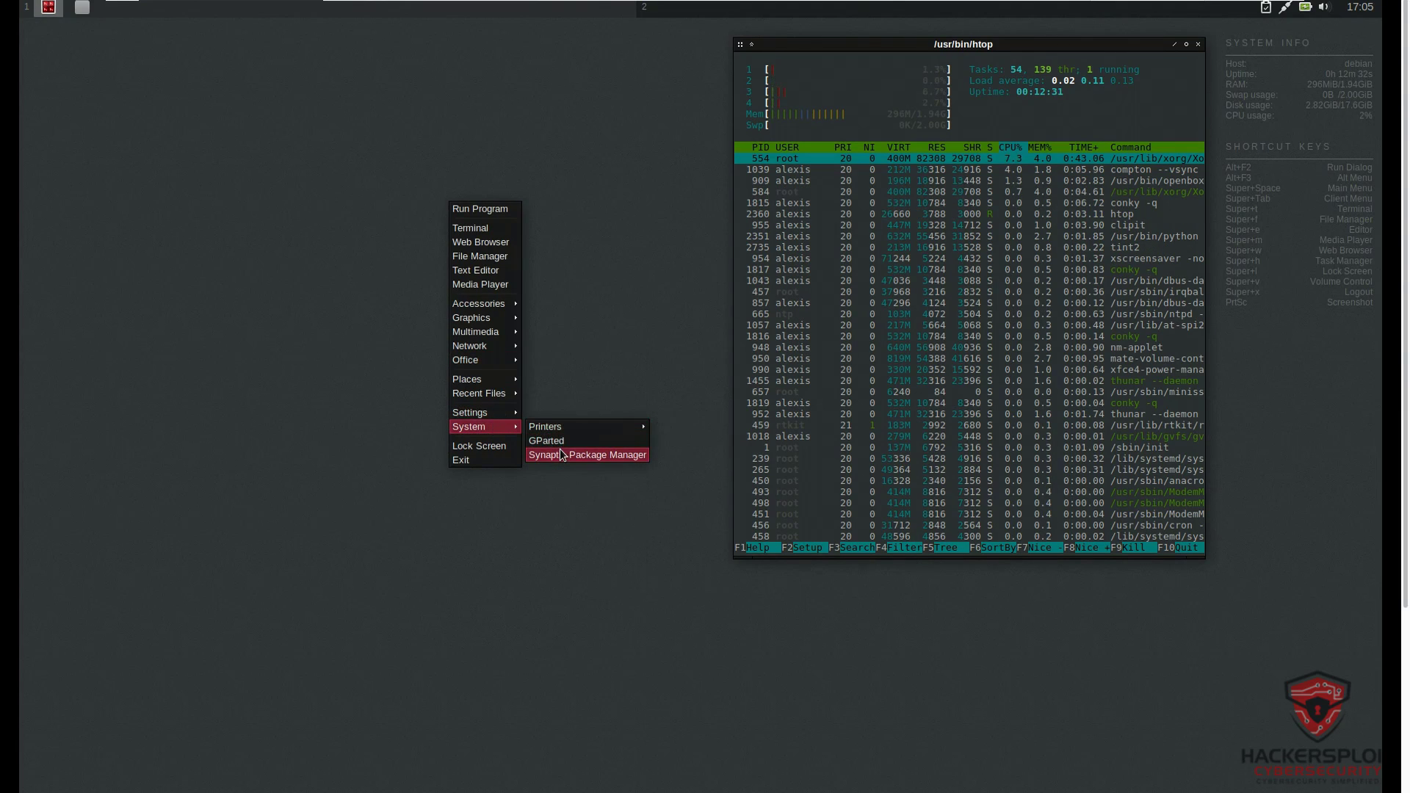
click(318, 356)
Open a new terminal from the desktop, move its window higher and close it.
right_click(349, 100)
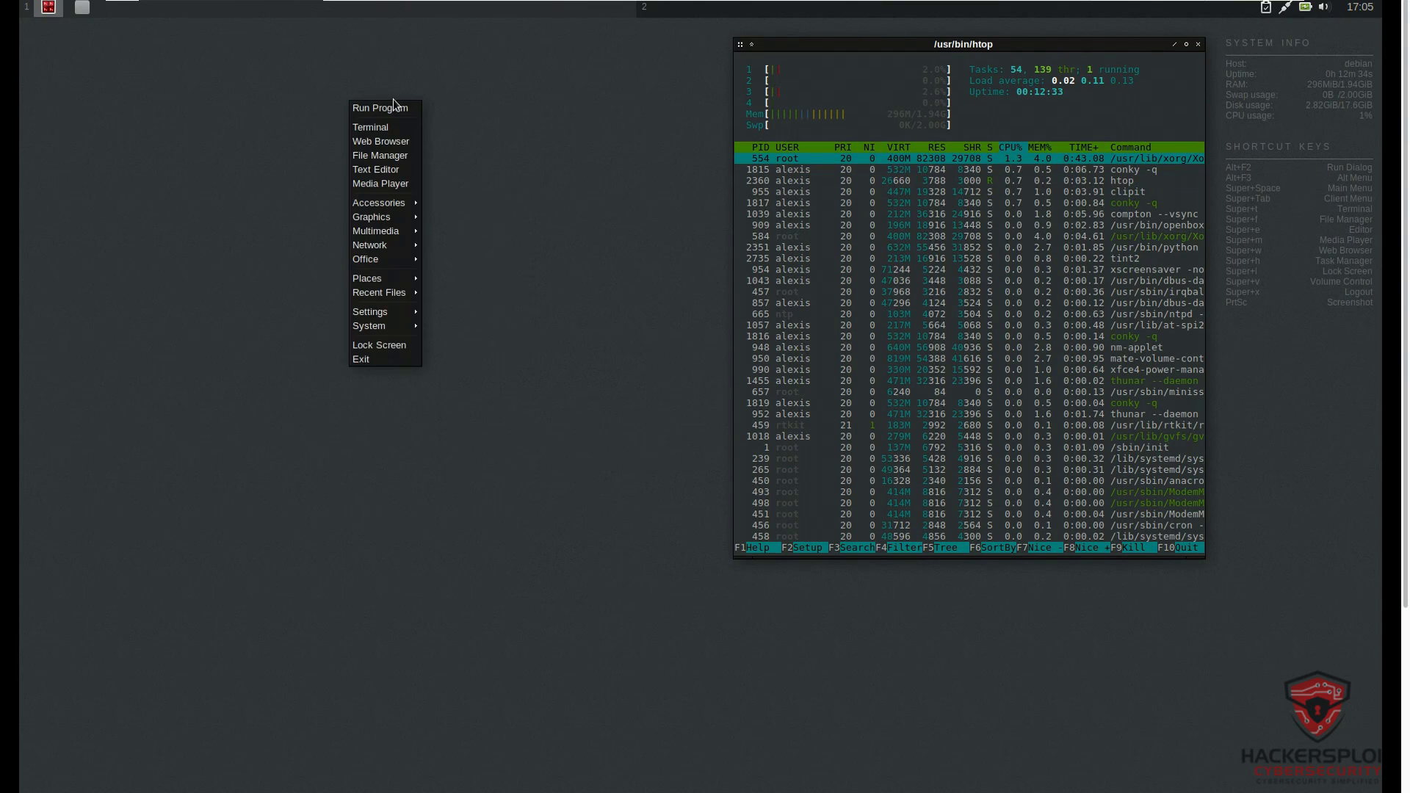
click(373, 127)
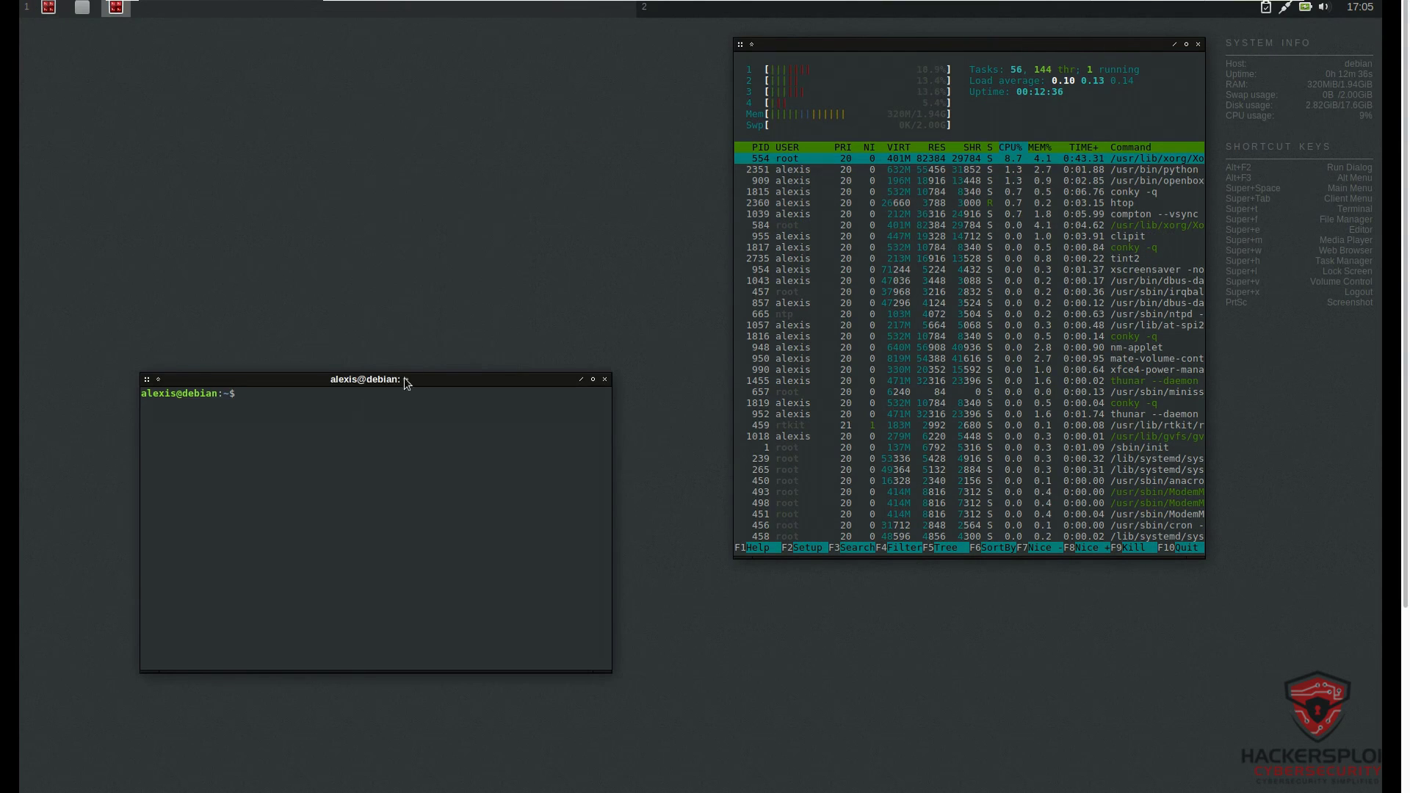
drag(447, 382, 538, 154)
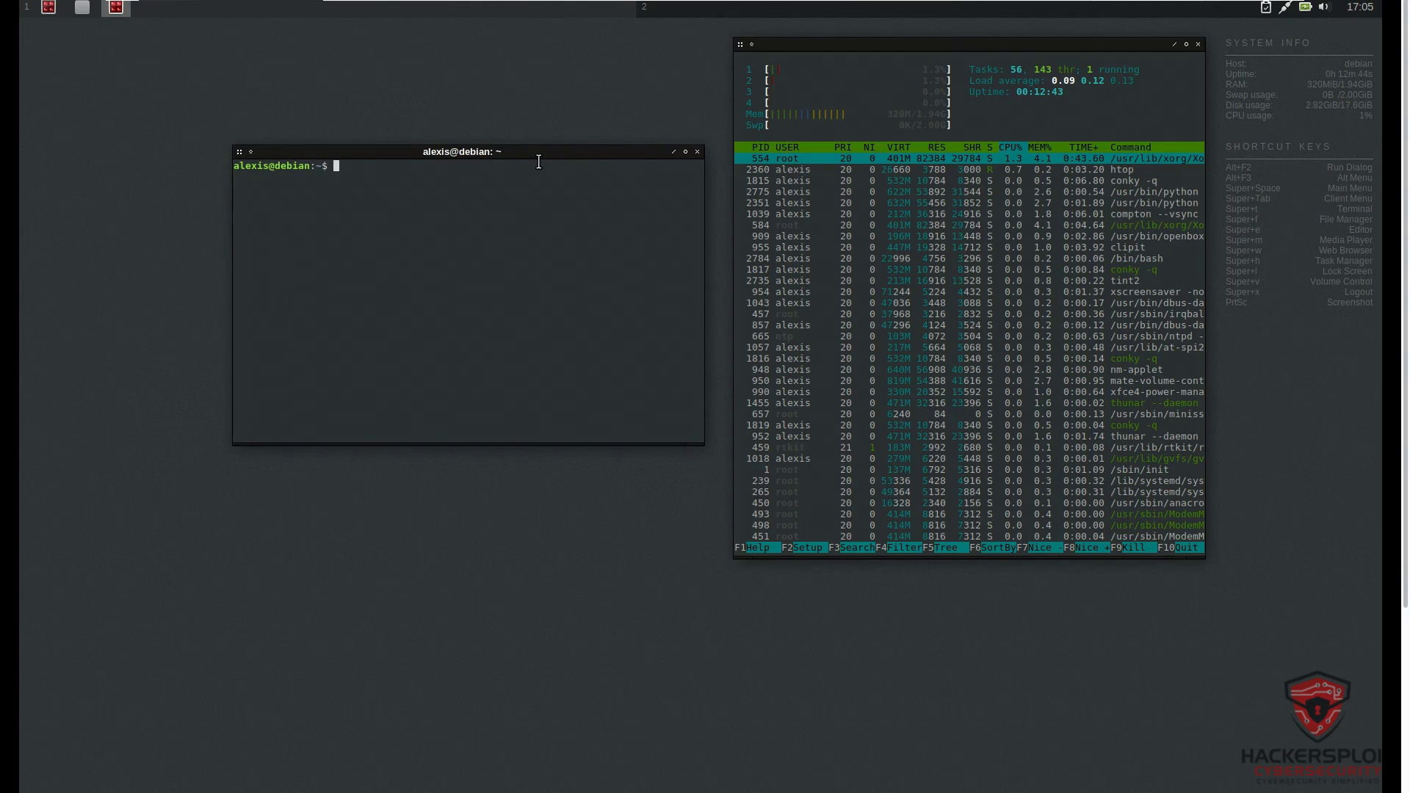
click(698, 152)
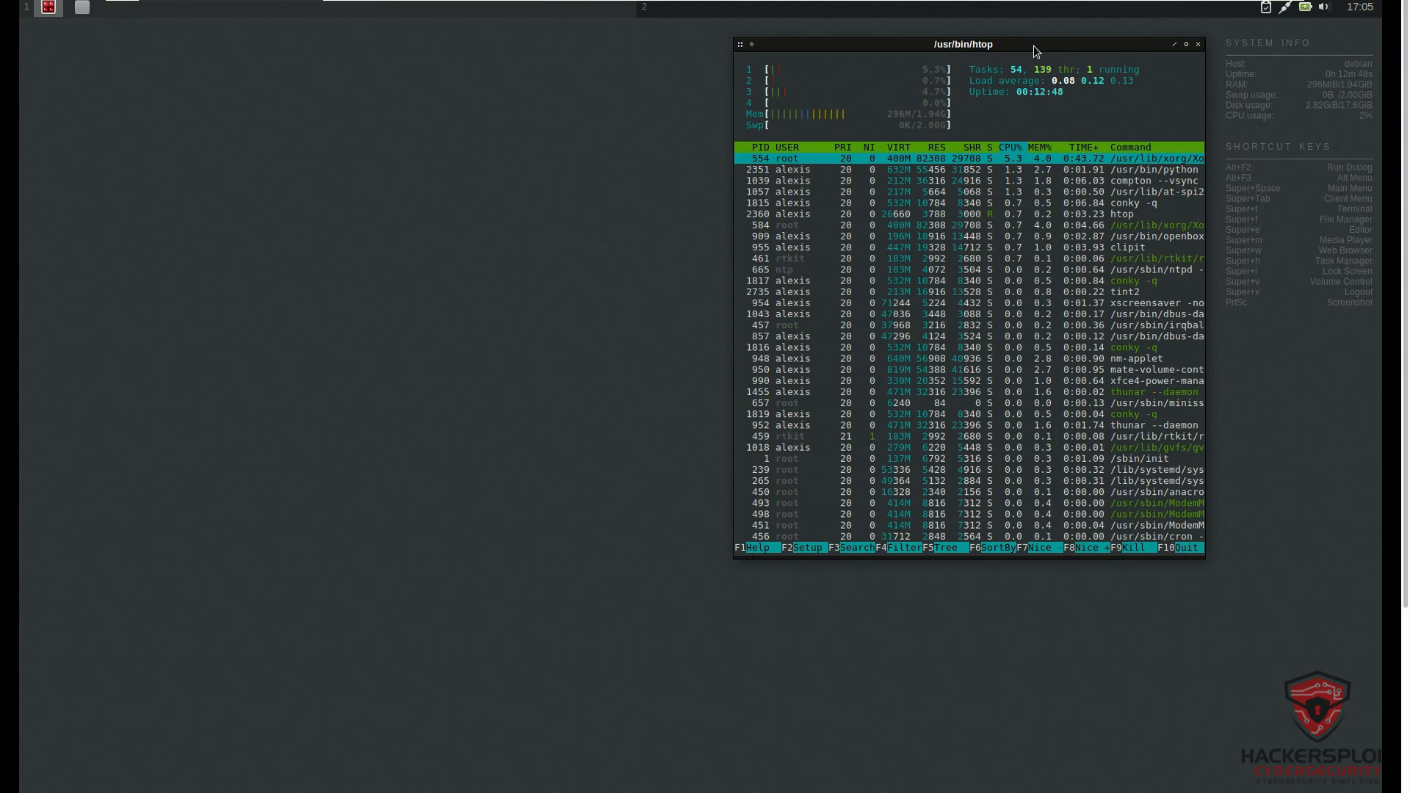
drag(1035, 45, 1045, 42)
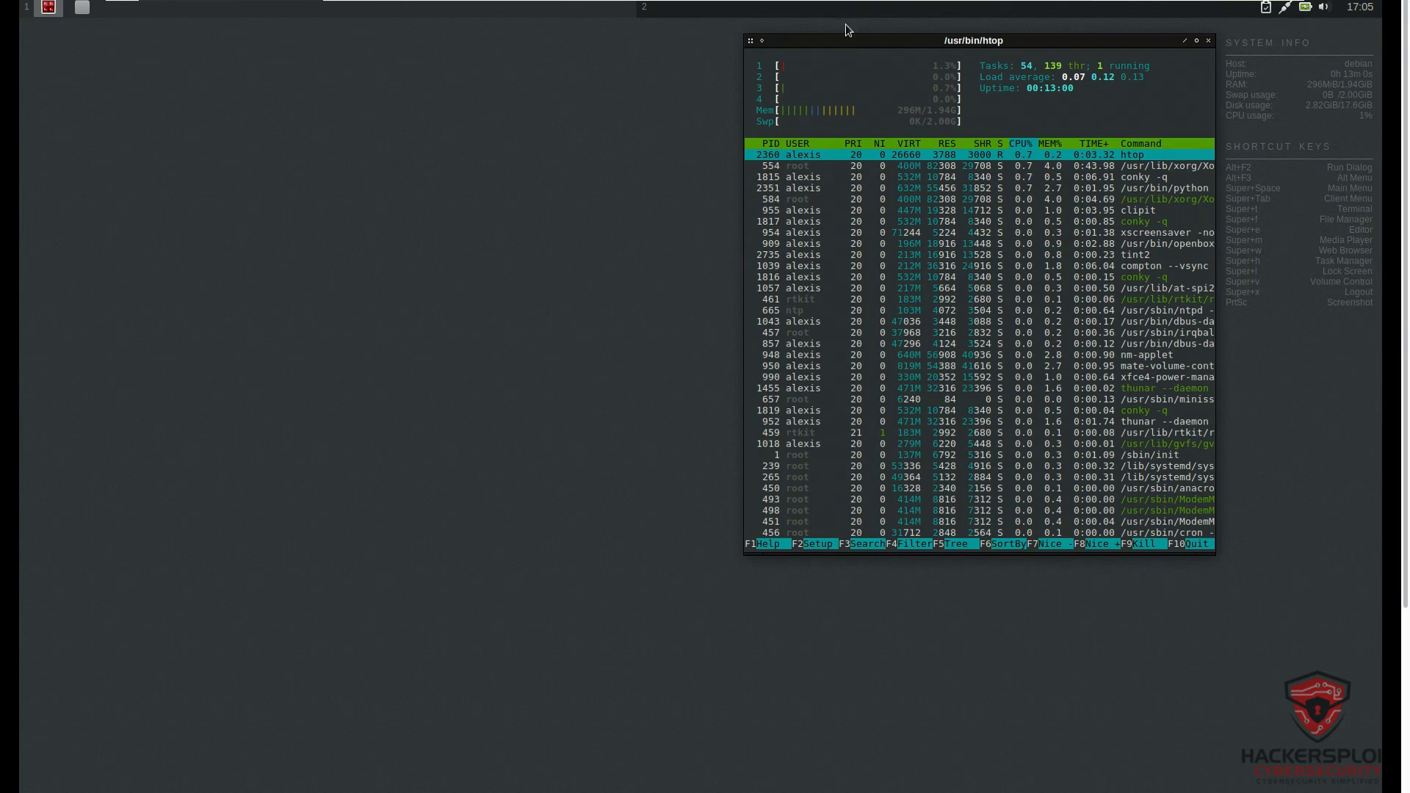
right_click(595, 99)
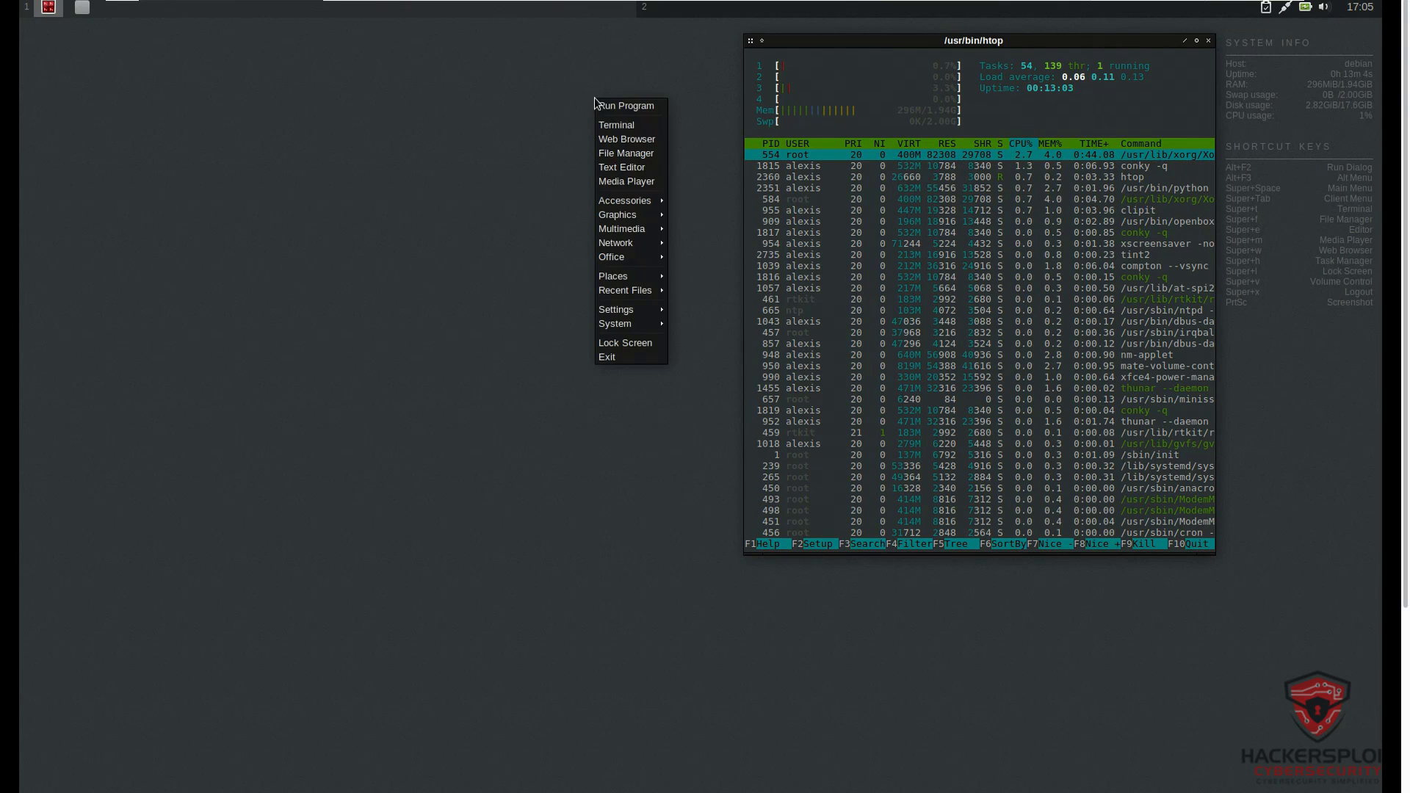
click(808, 95)
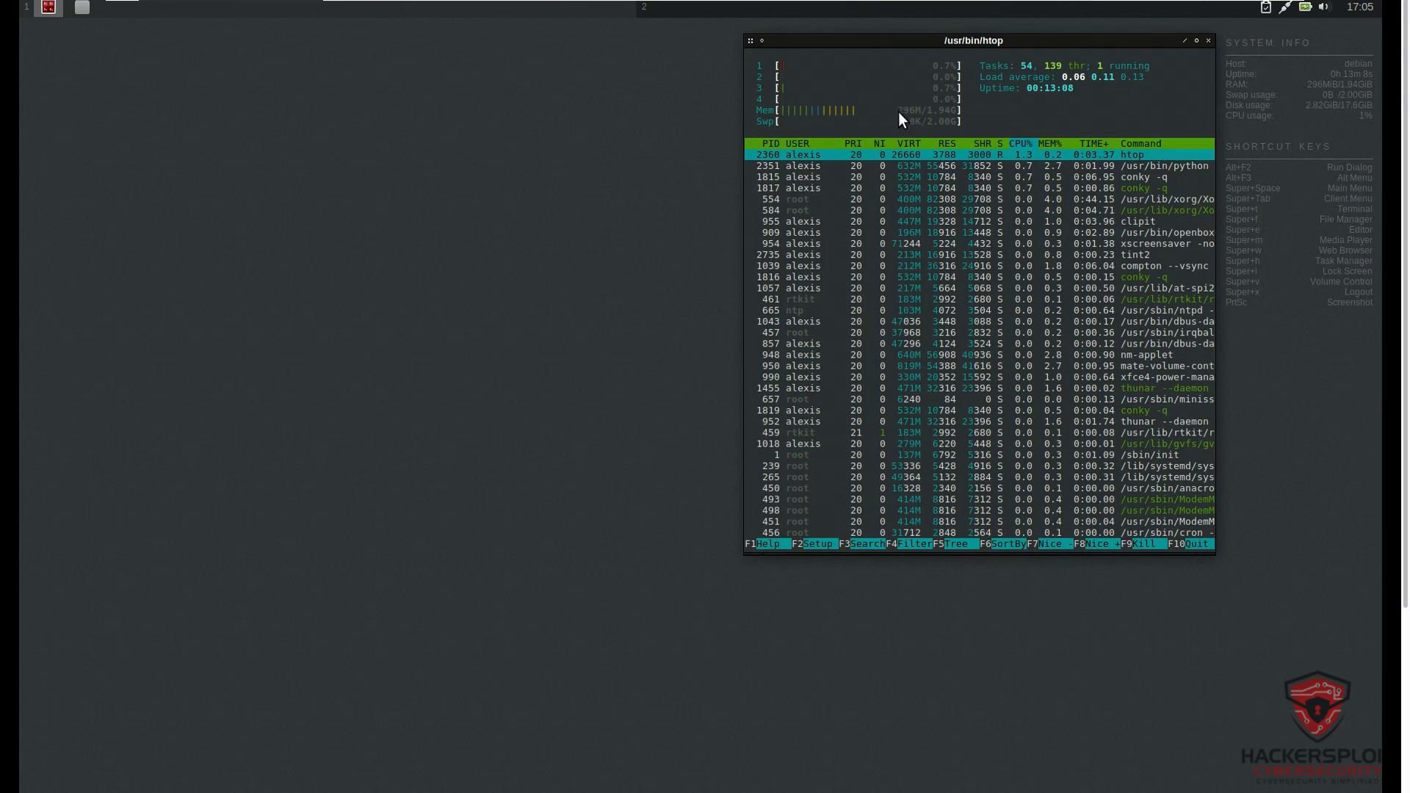
Launch the Firefox web browser, move its window to the upper edge of the desktop to view the welcome page, and close it.
right_click(292, 104)
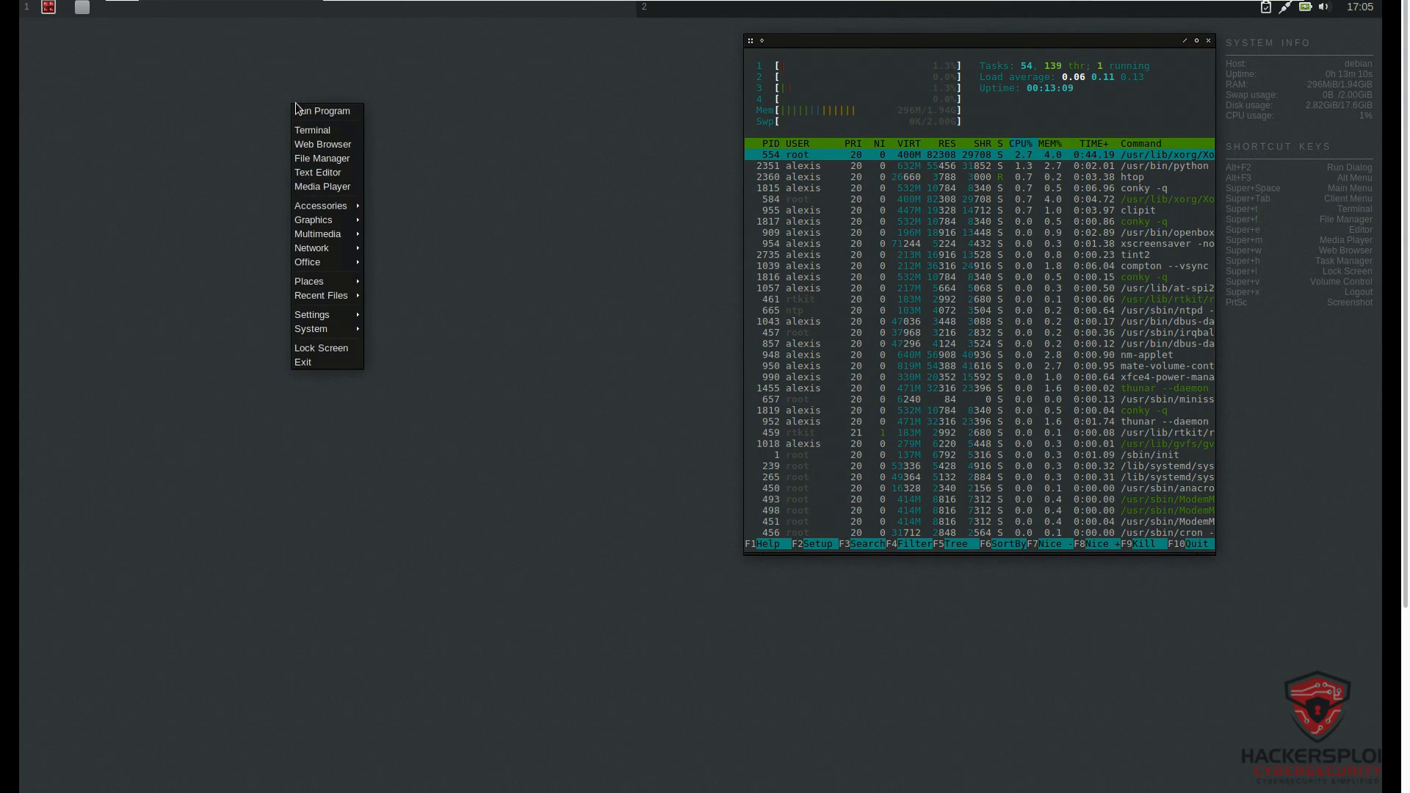
click(325, 143)
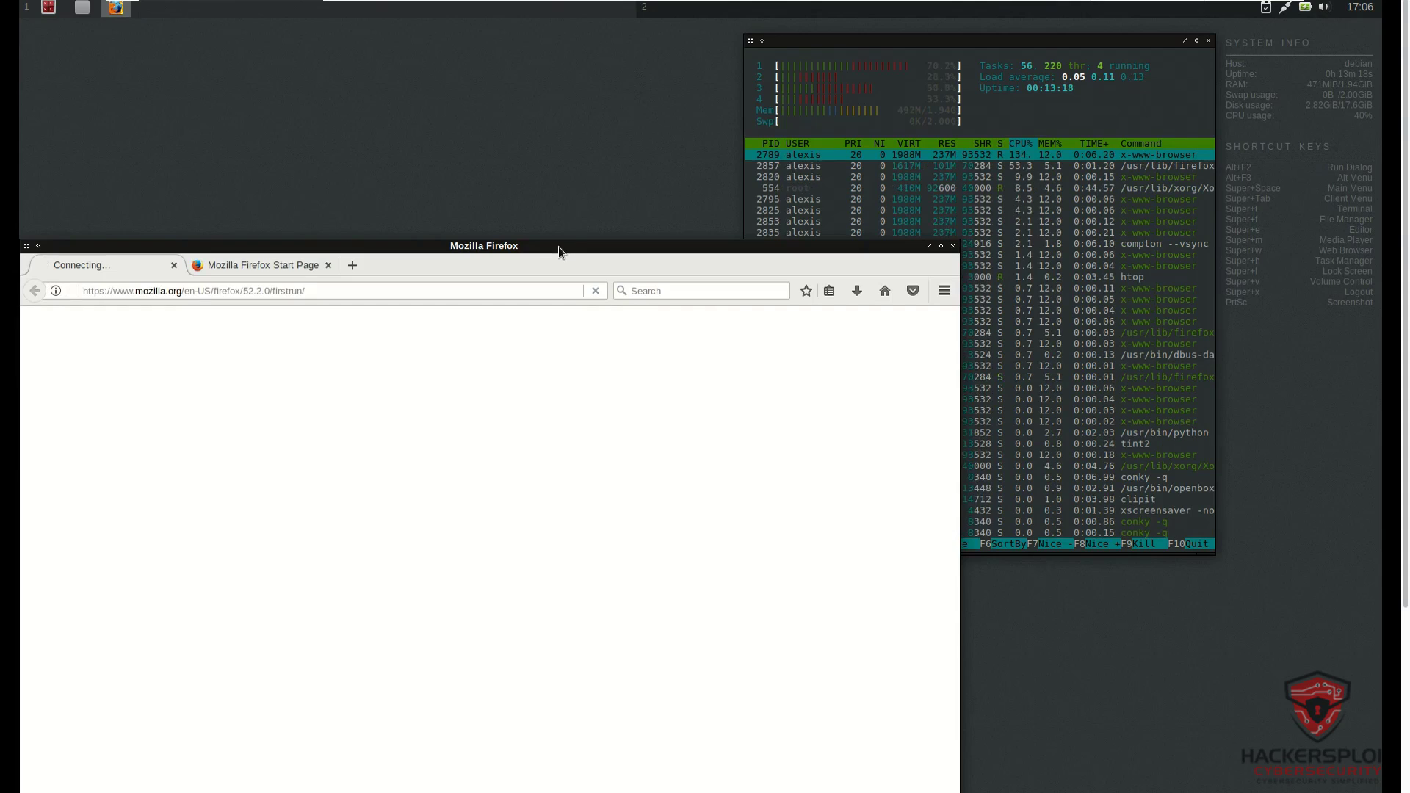
drag(559, 245, 636, 22)
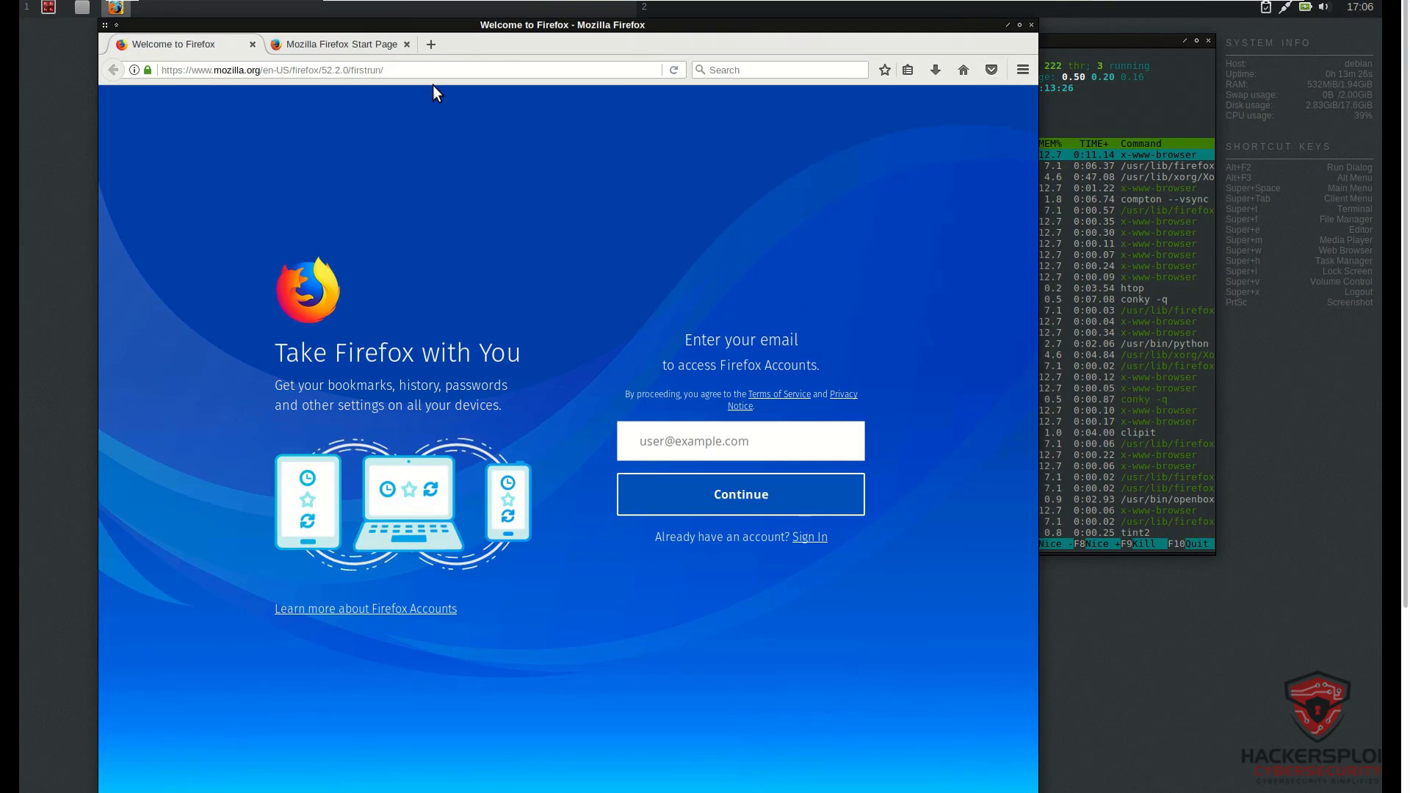
click(1030, 25)
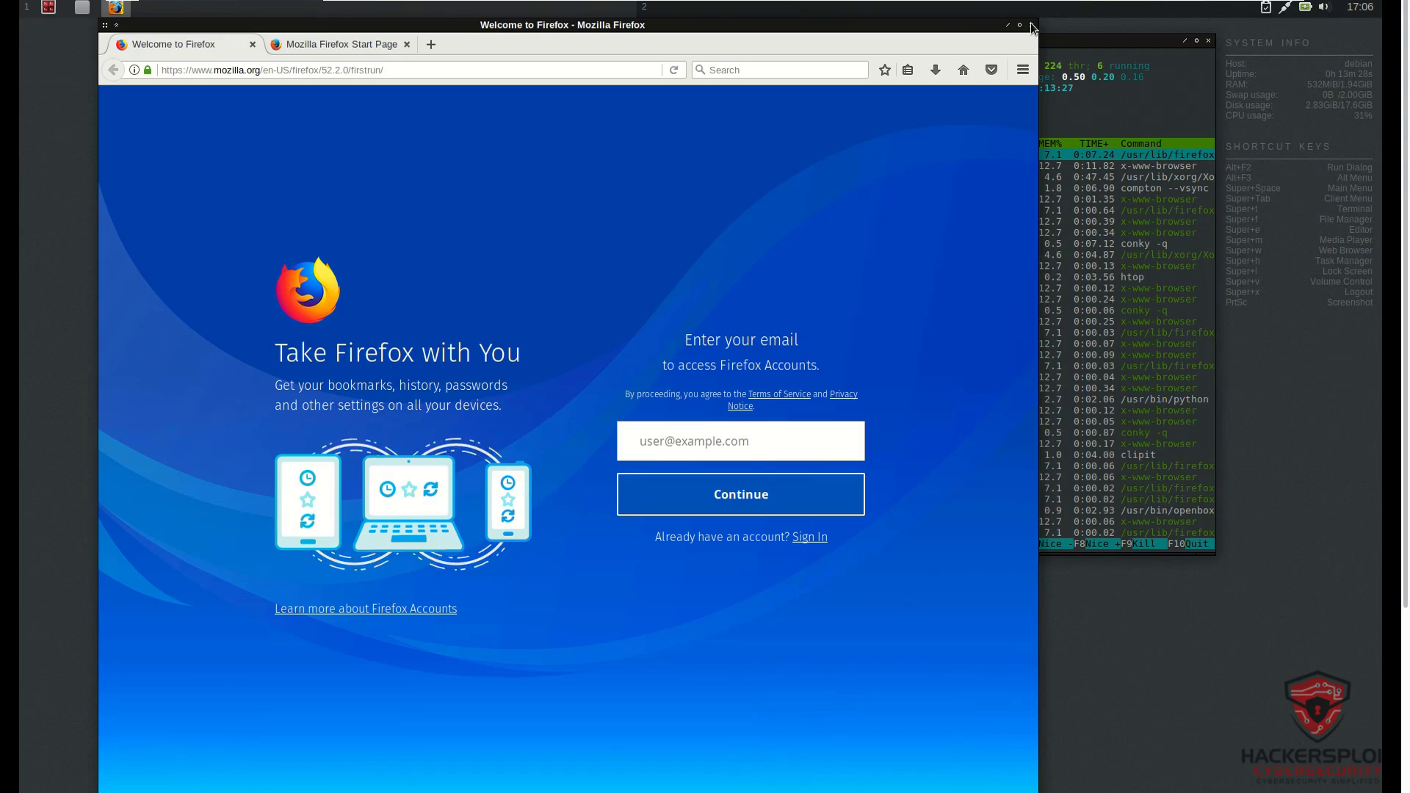
click(677, 445)
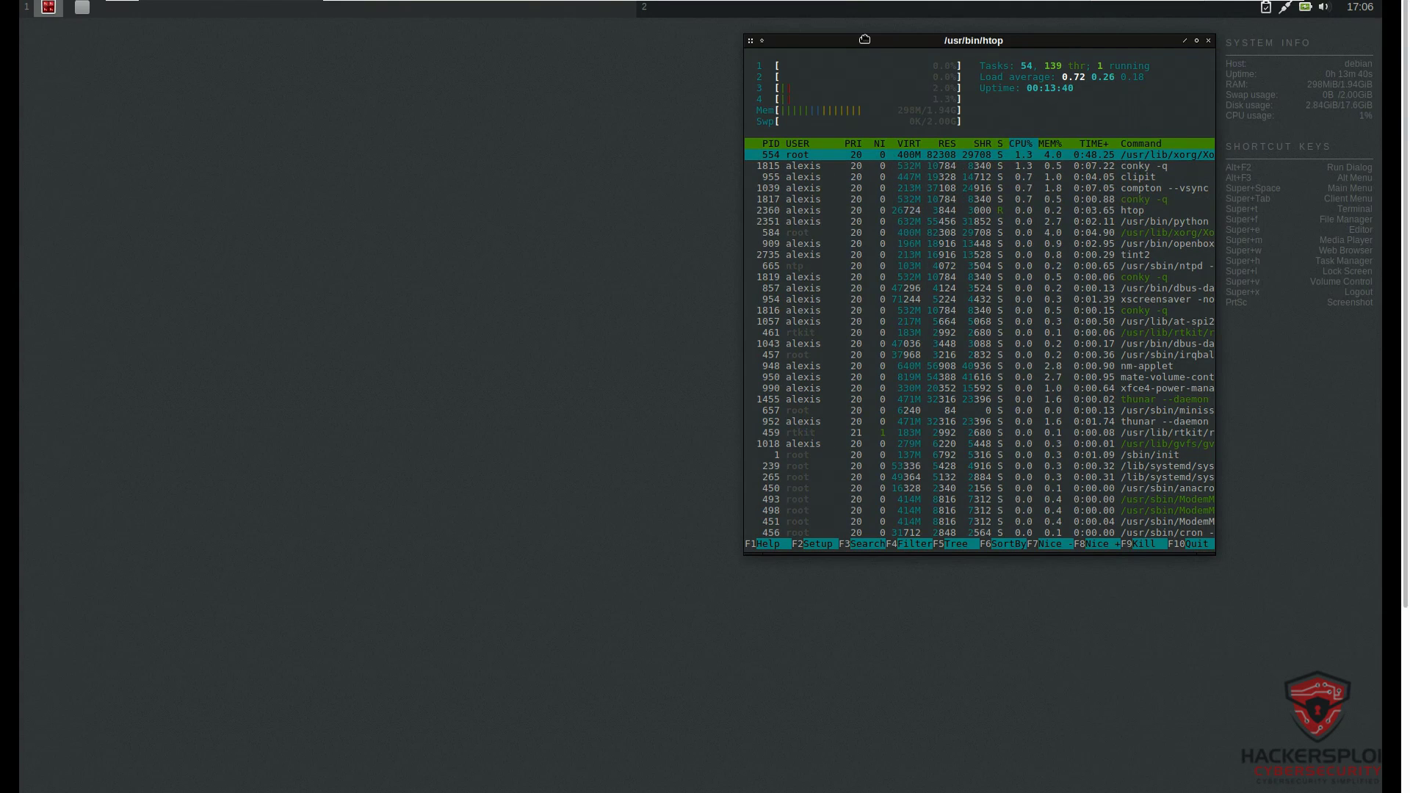
drag(864, 39, 861, 40)
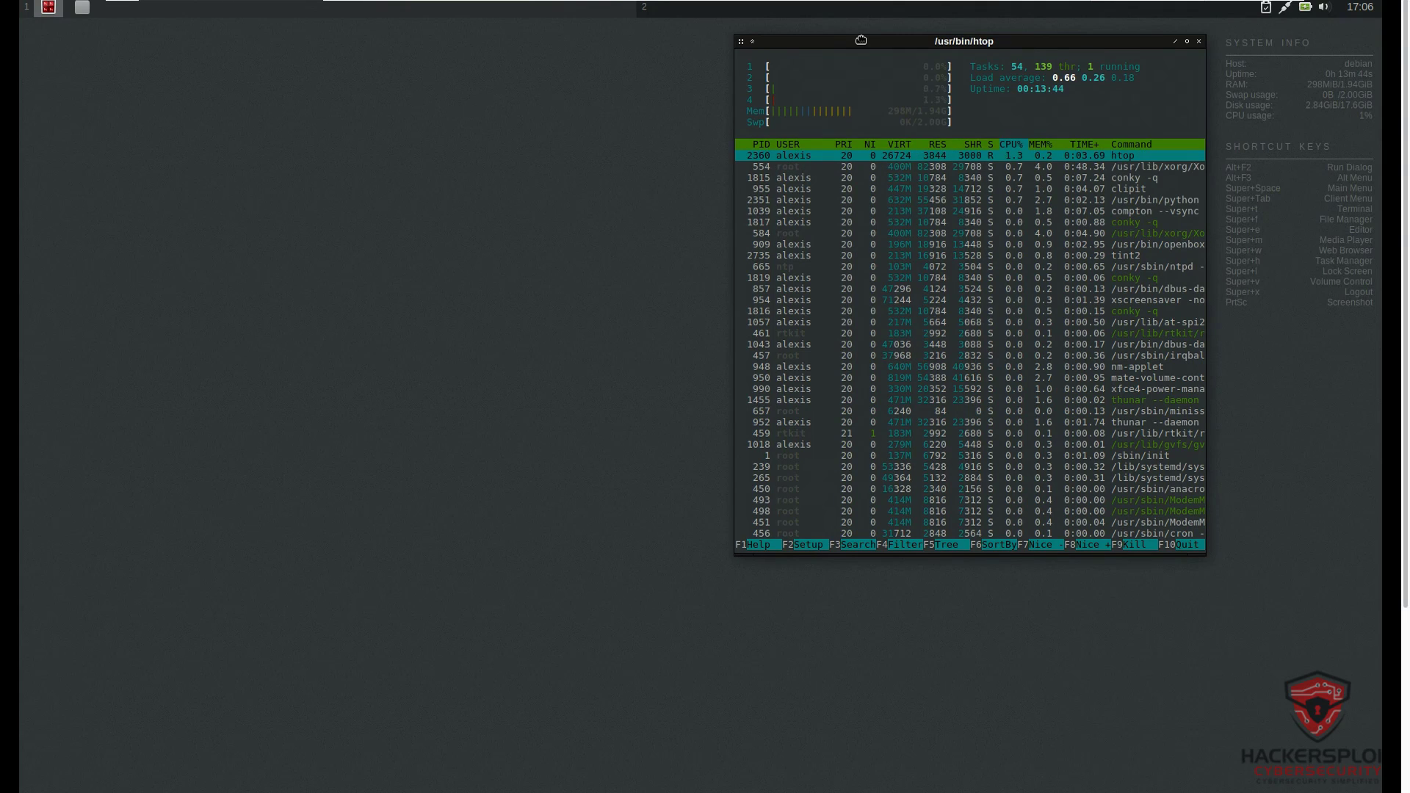
drag(861, 40, 863, 41)
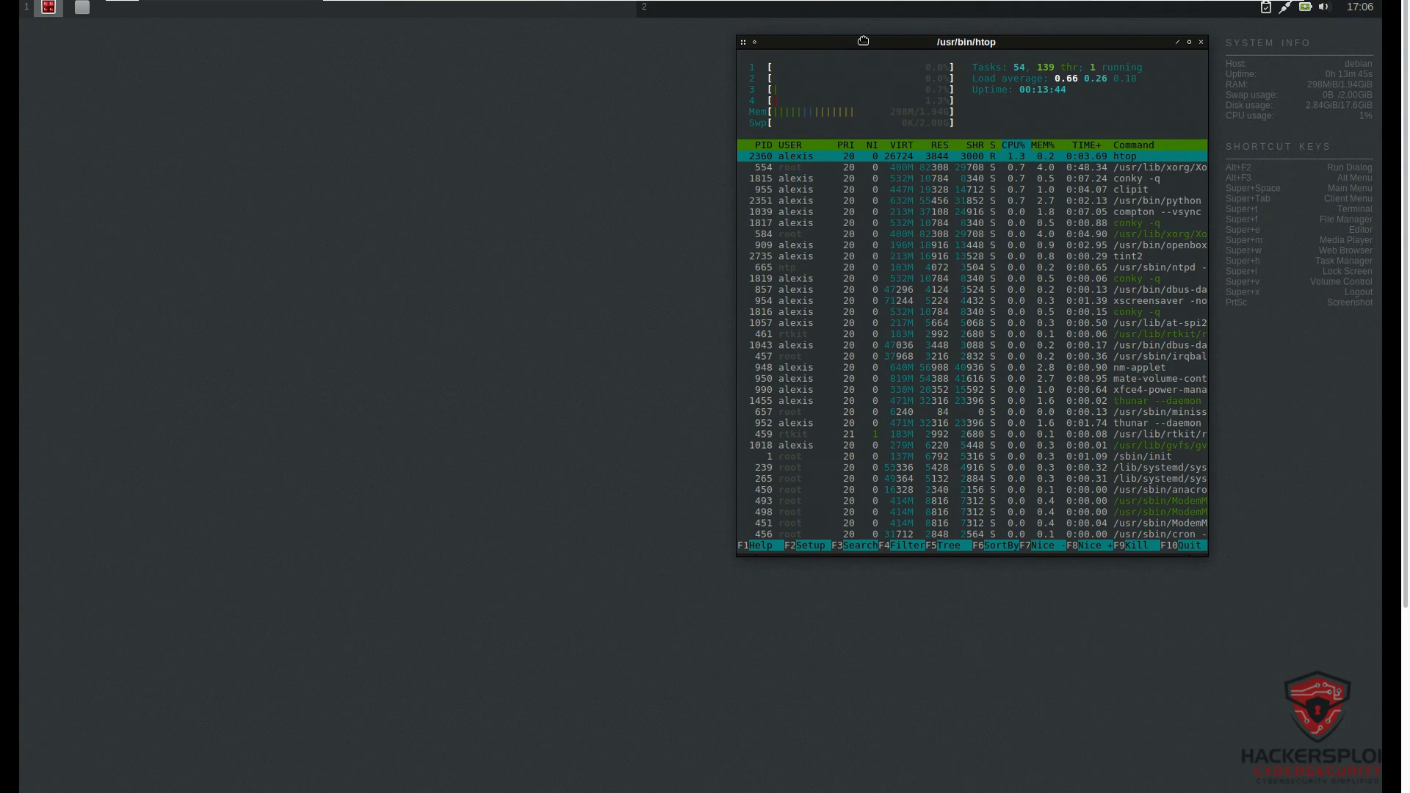
right_click(645, 100)
click(605, 102)
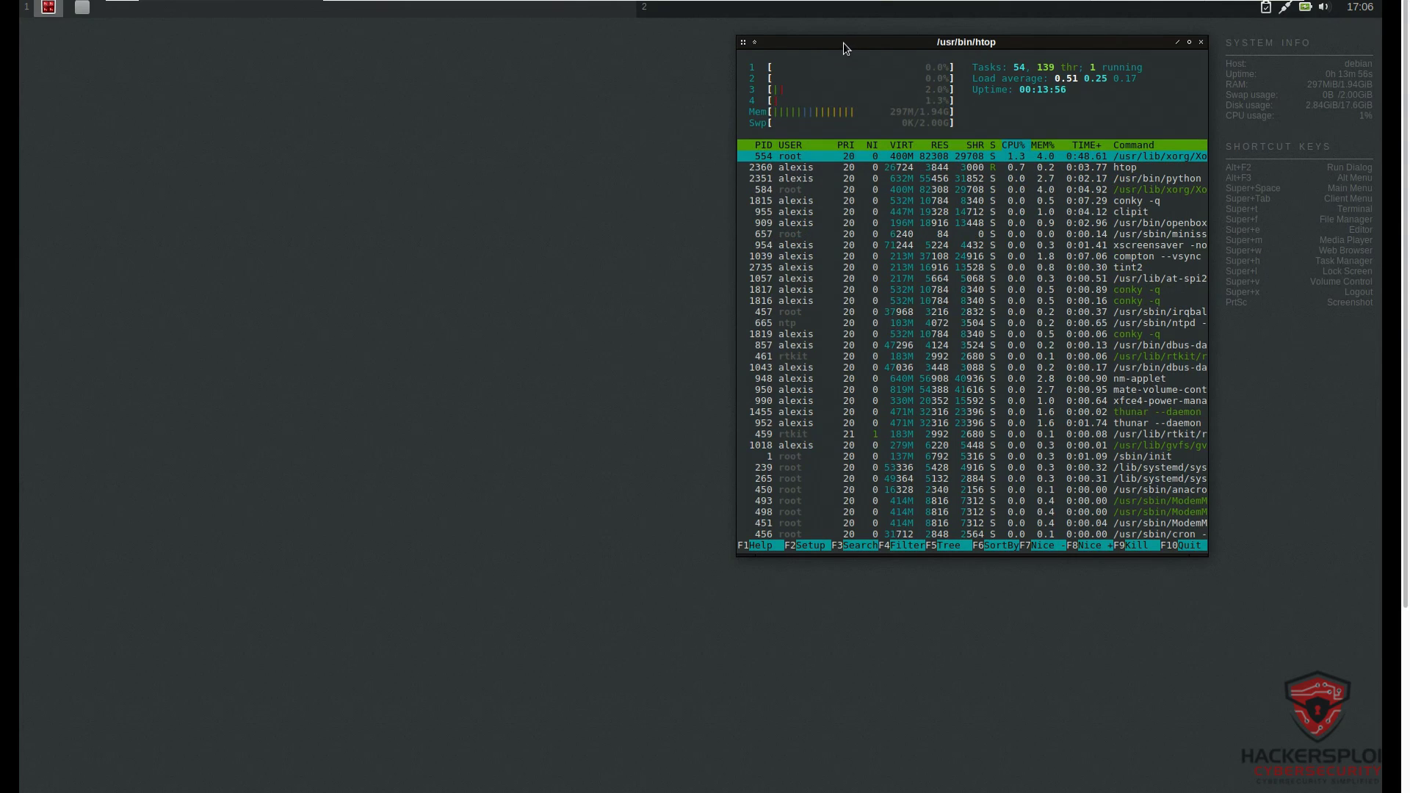
drag(845, 44, 848, 47)
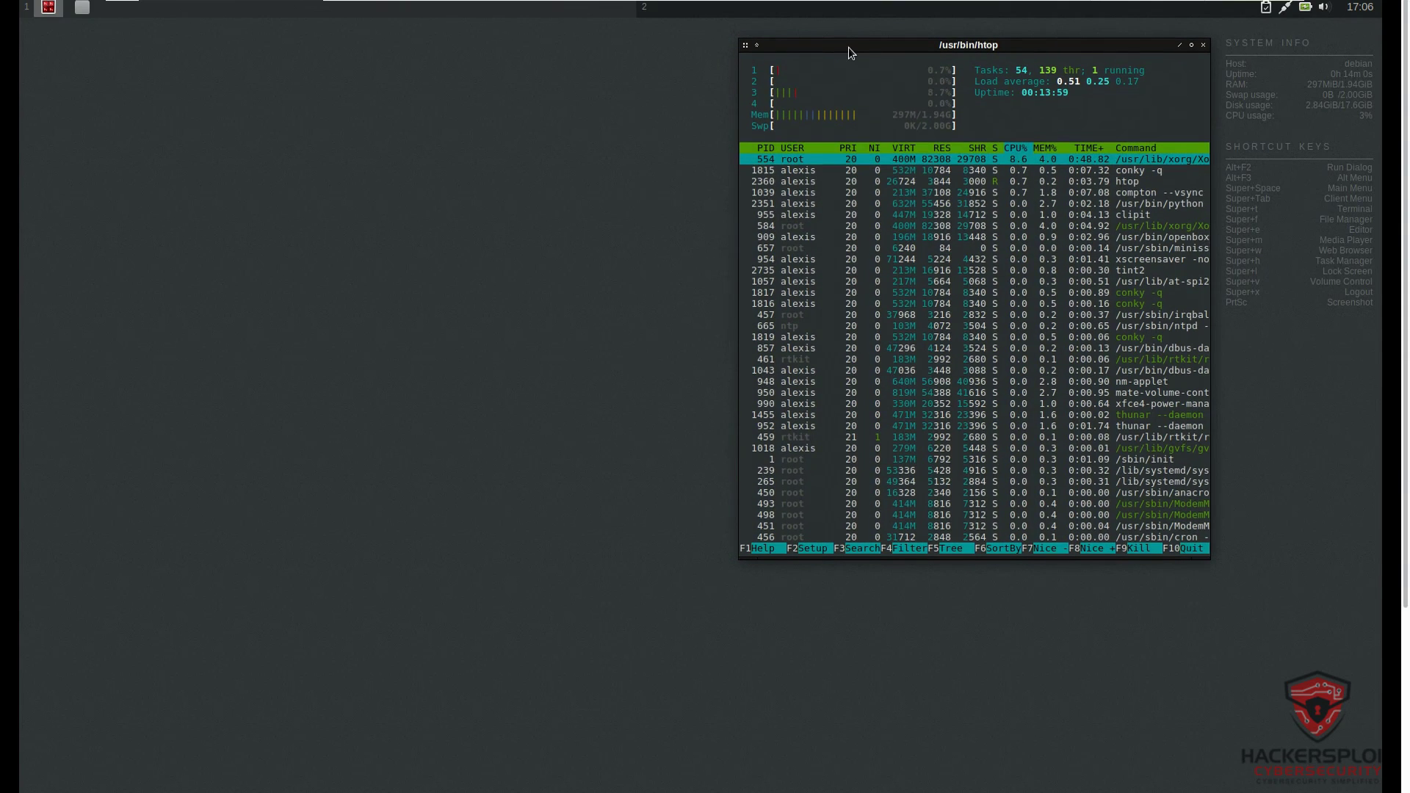